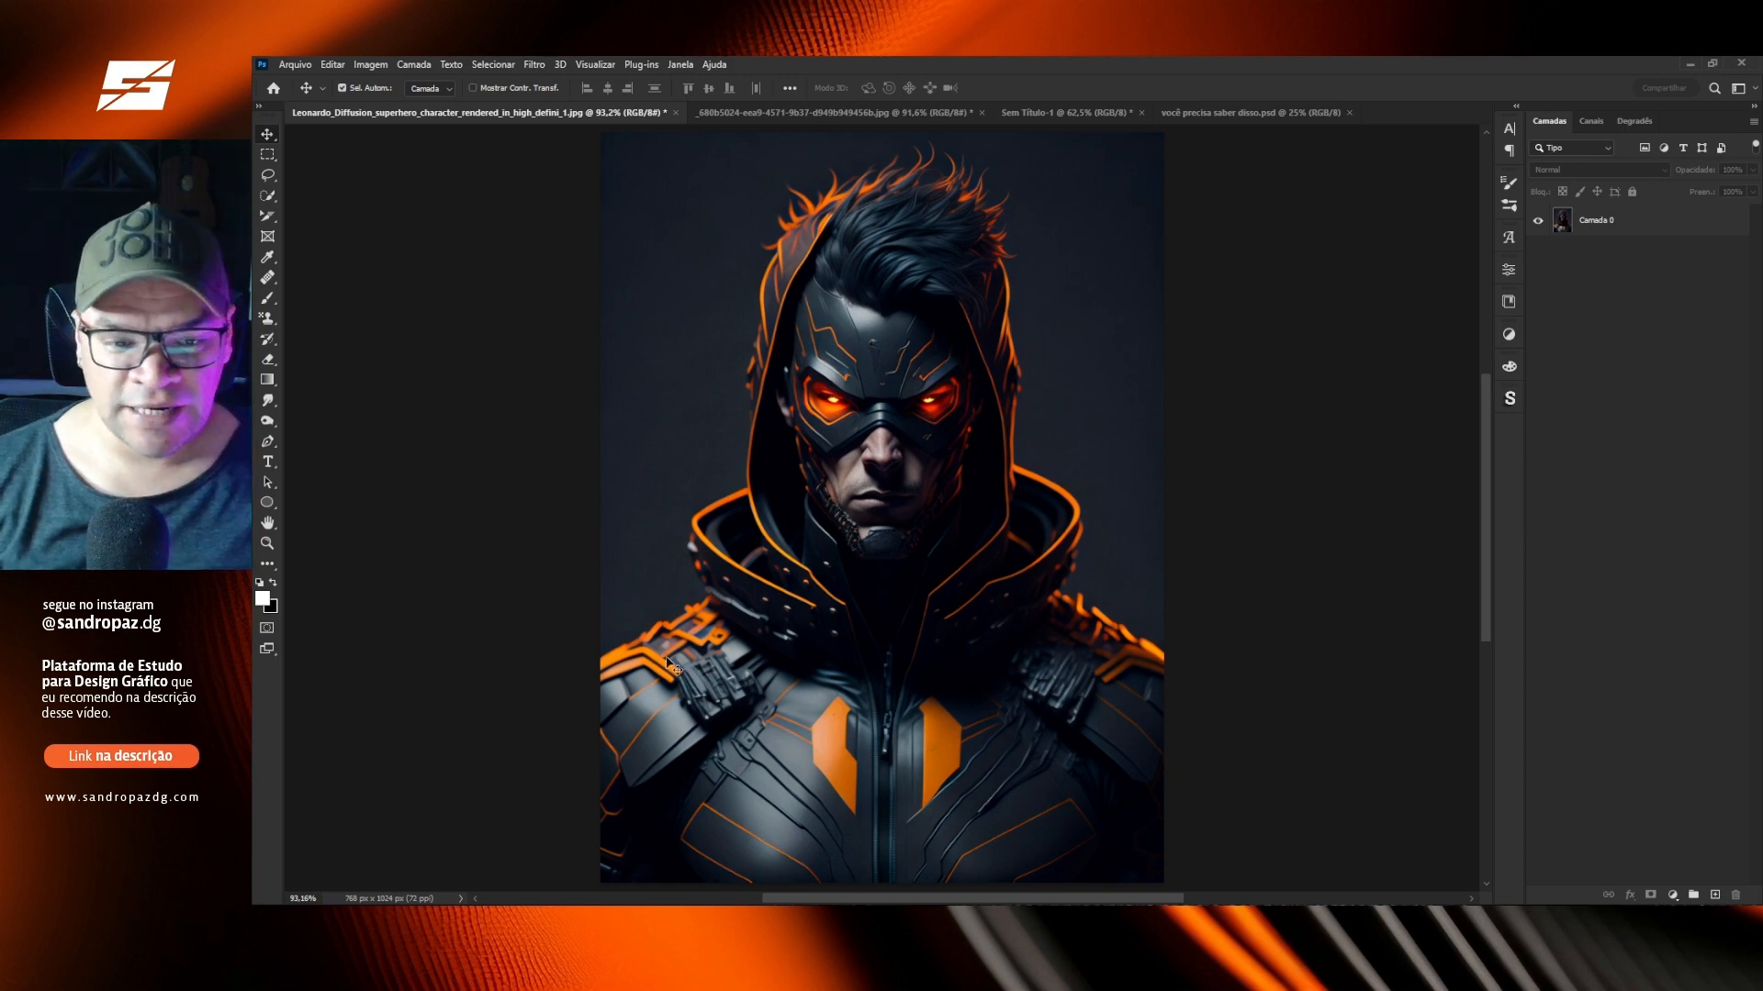
Activate the Pen tool and select the Camada 0 layer of the superhero image.
left_click_drag(659, 639, 968, 539)
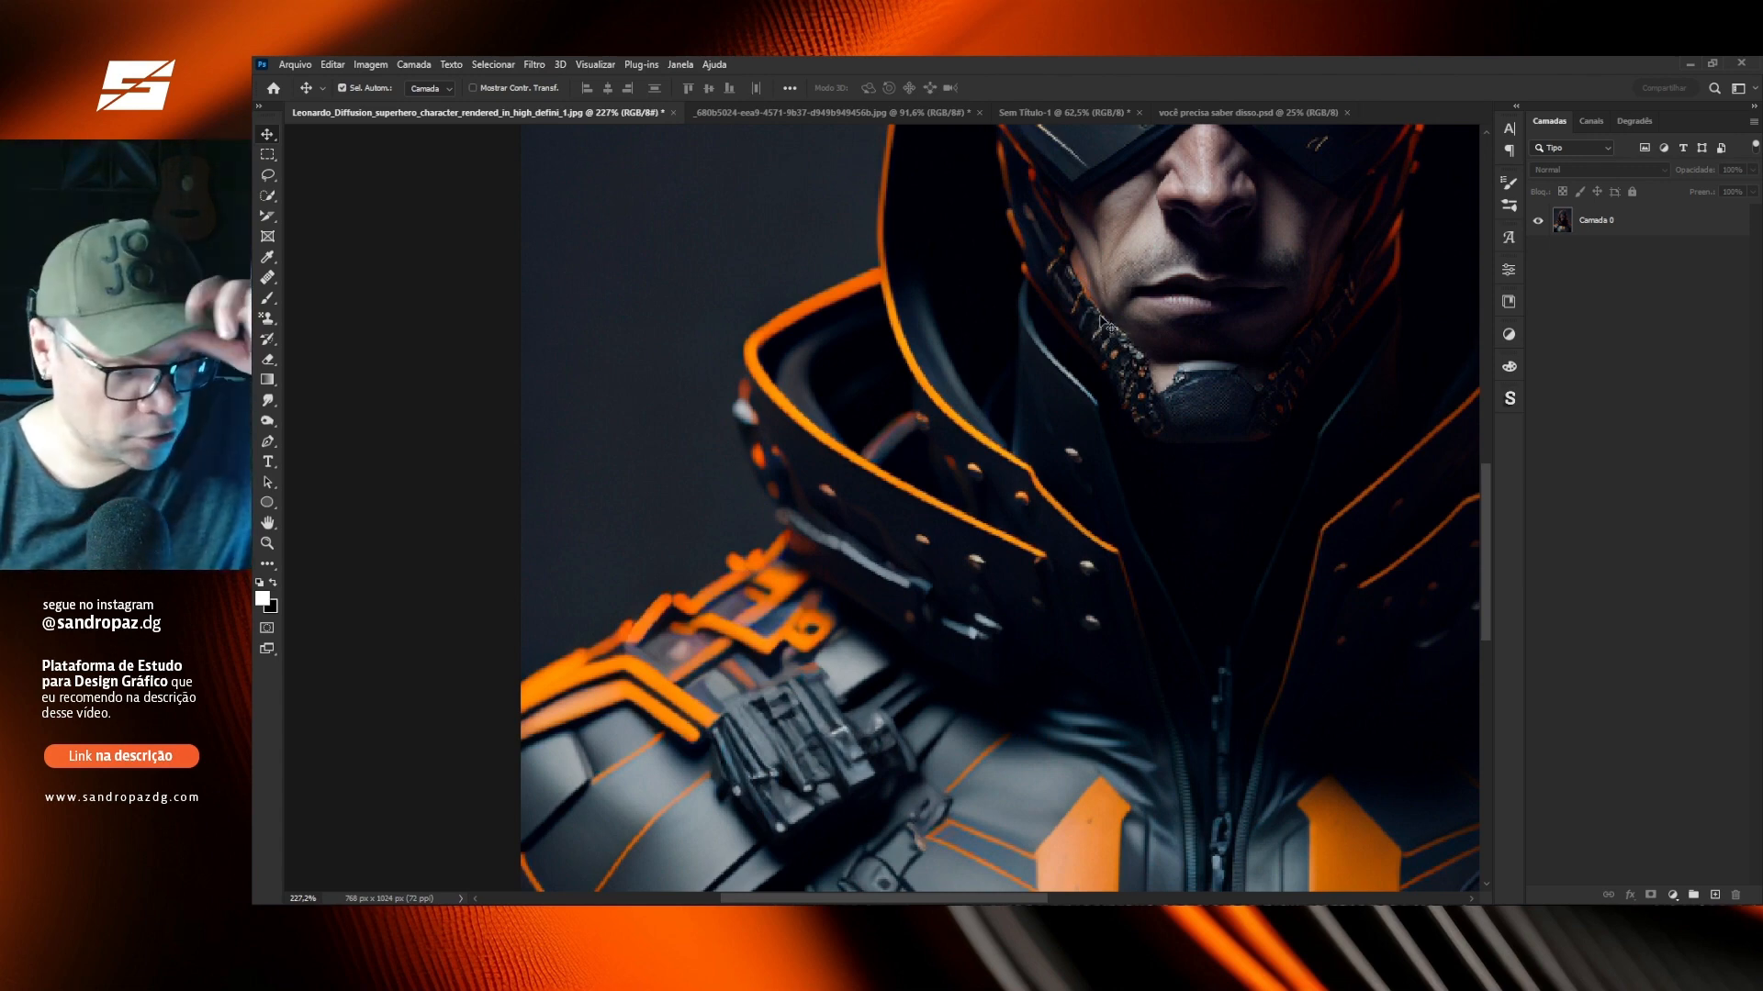
key("p")
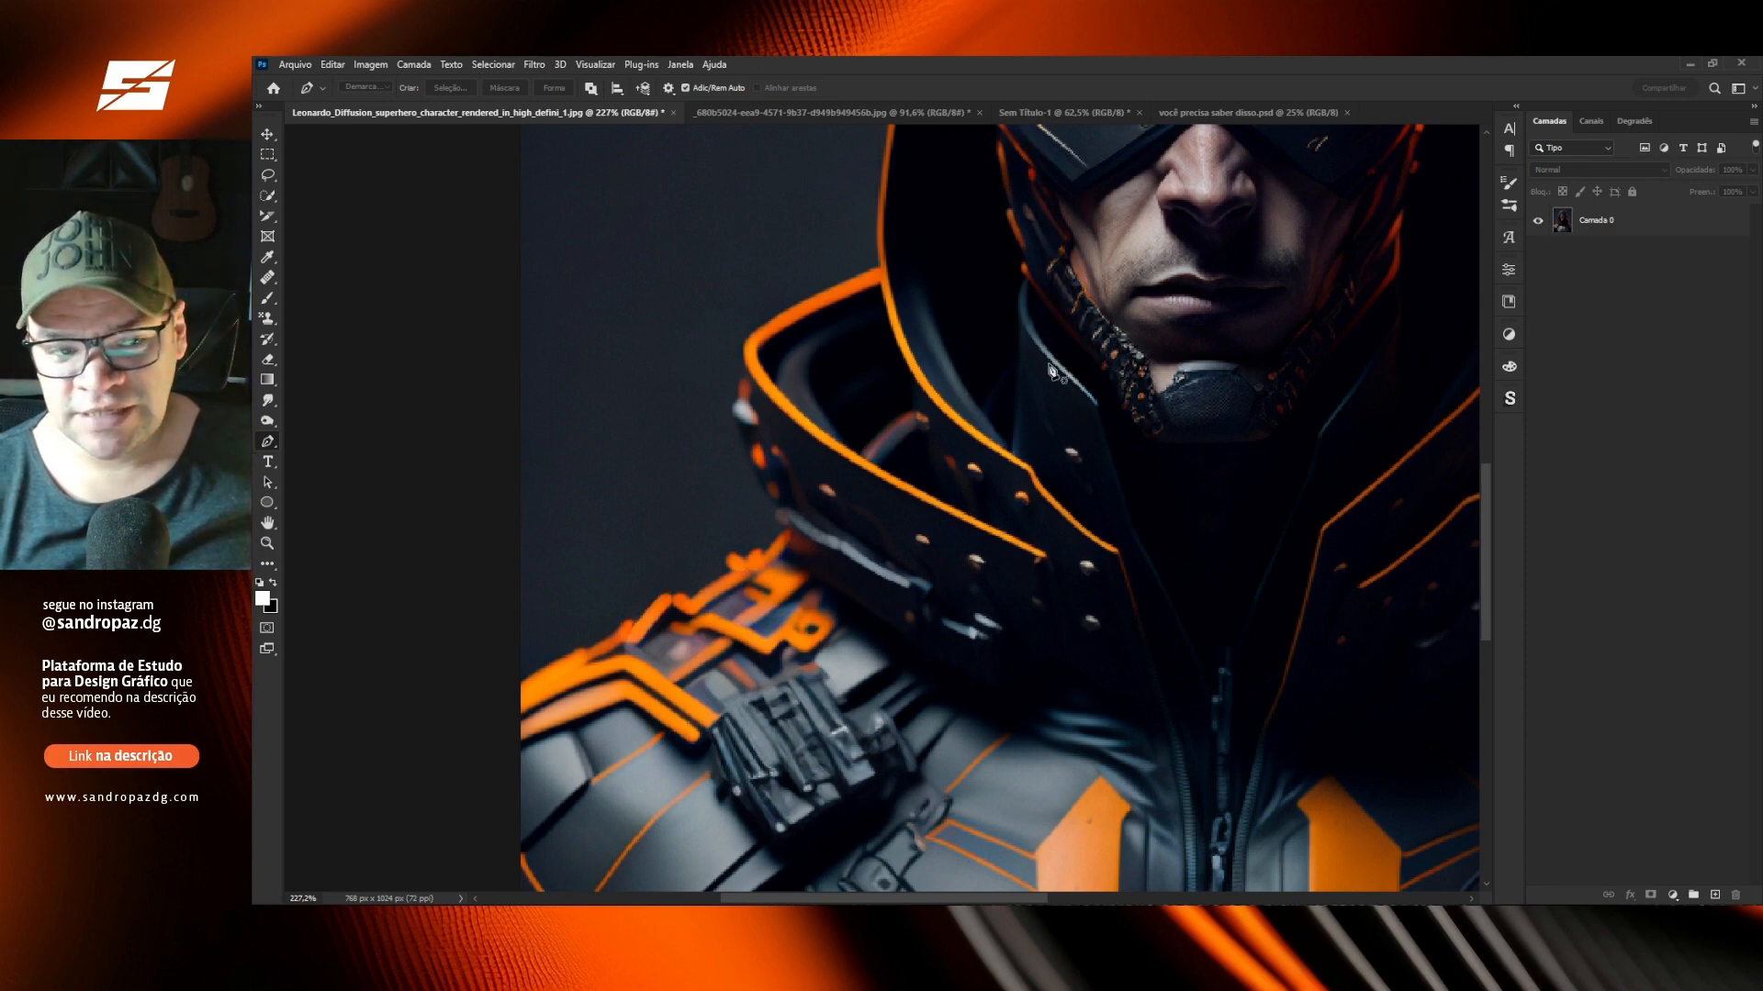
left_click(1597, 221)
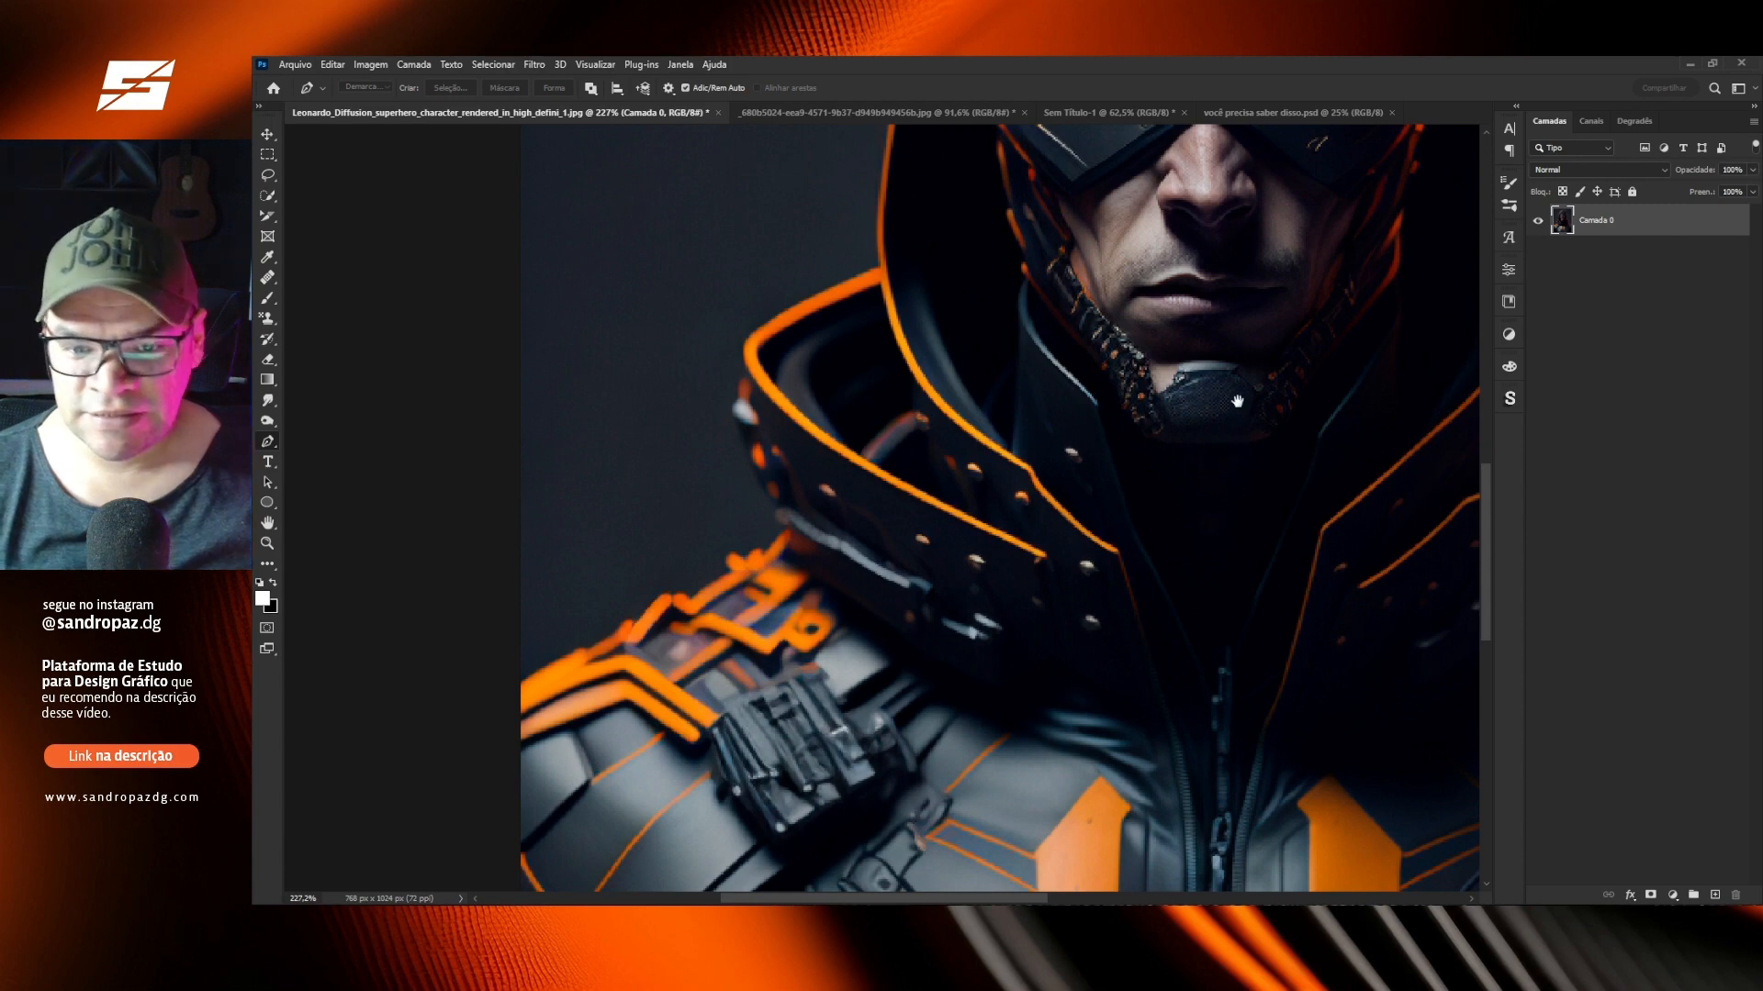
left_click_drag(1212, 386, 976, 573)
left_click_drag(914, 415, 927, 406)
key("ctrl+z")
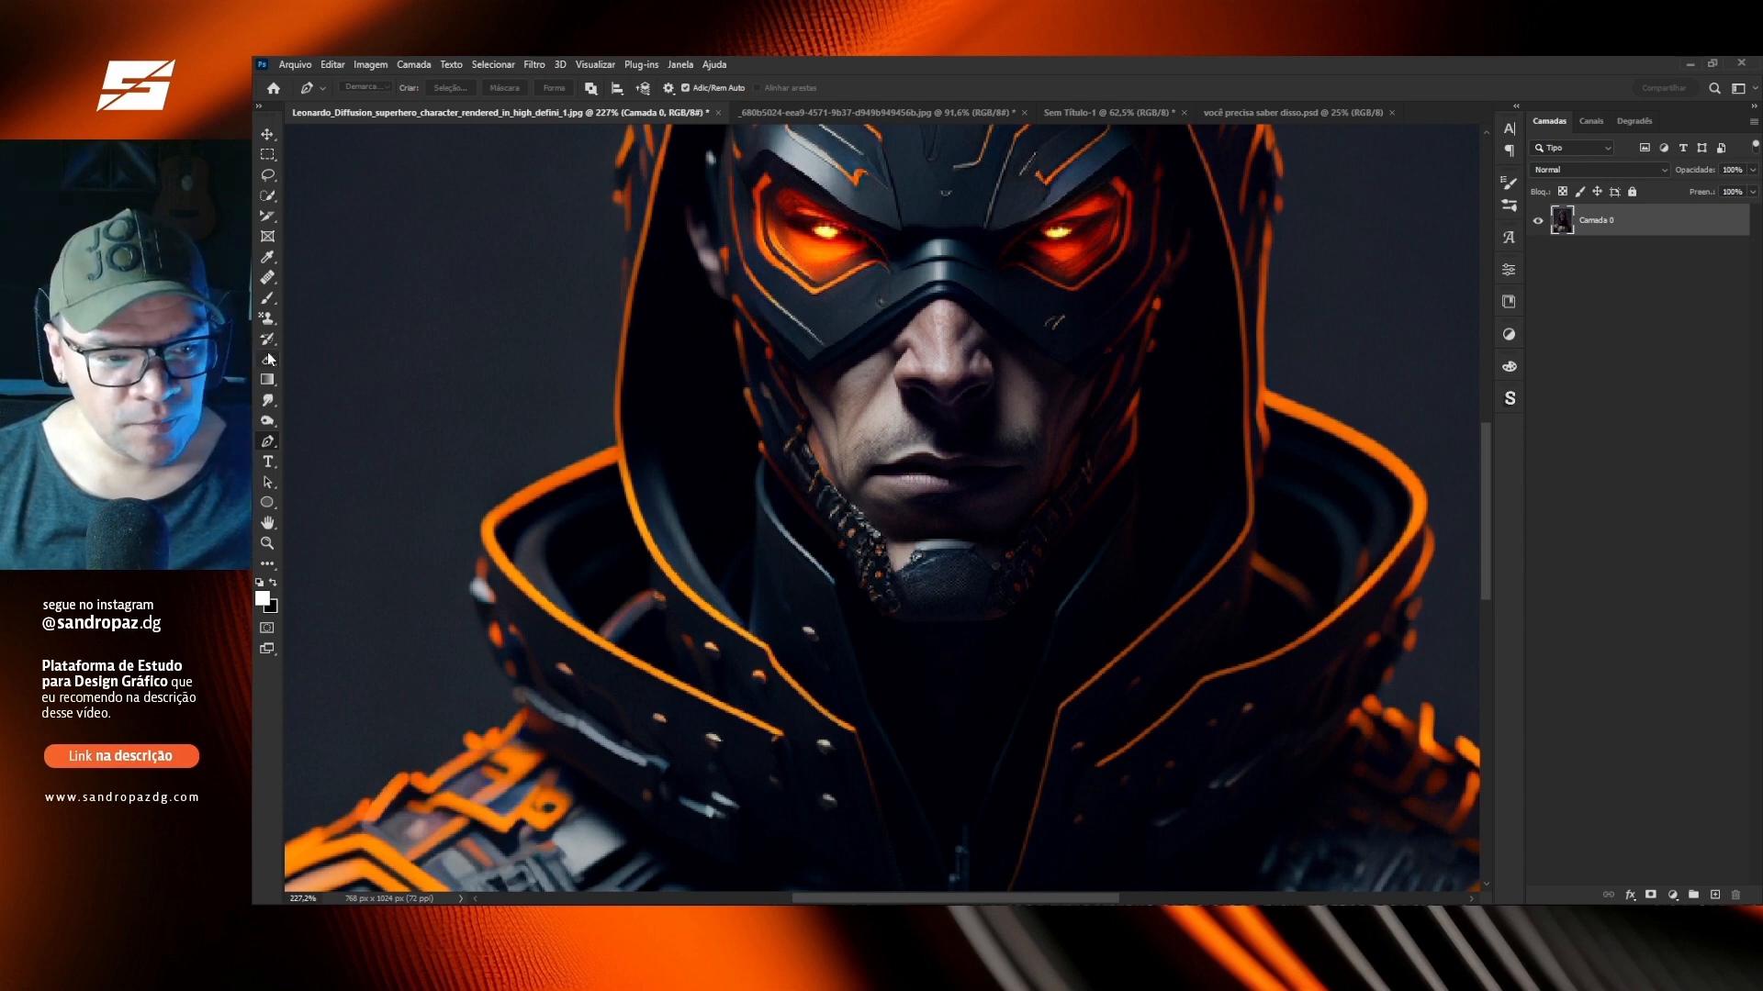
left_click_drag(269, 450, 365, 443)
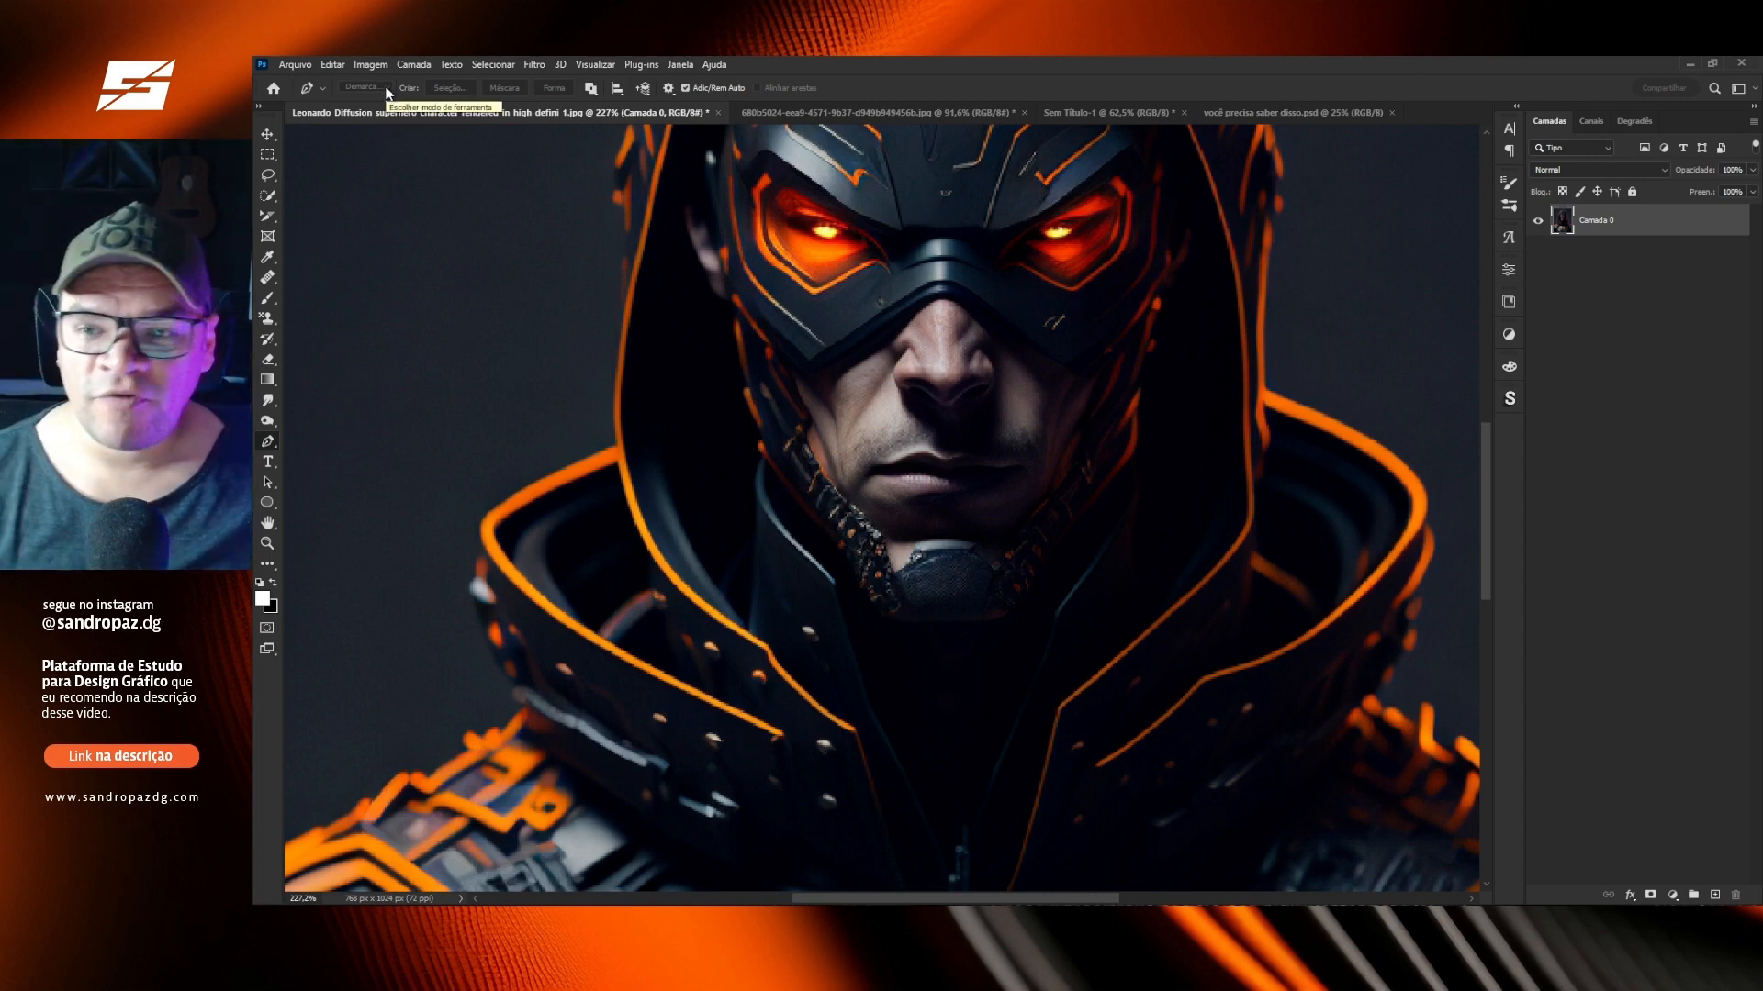
Try masking the layer from a rough curved pen path over the face, and delete the mask.
left_click(813, 305)
left_click_drag(979, 383, 946, 424)
left_click_drag(880, 559, 1032, 704)
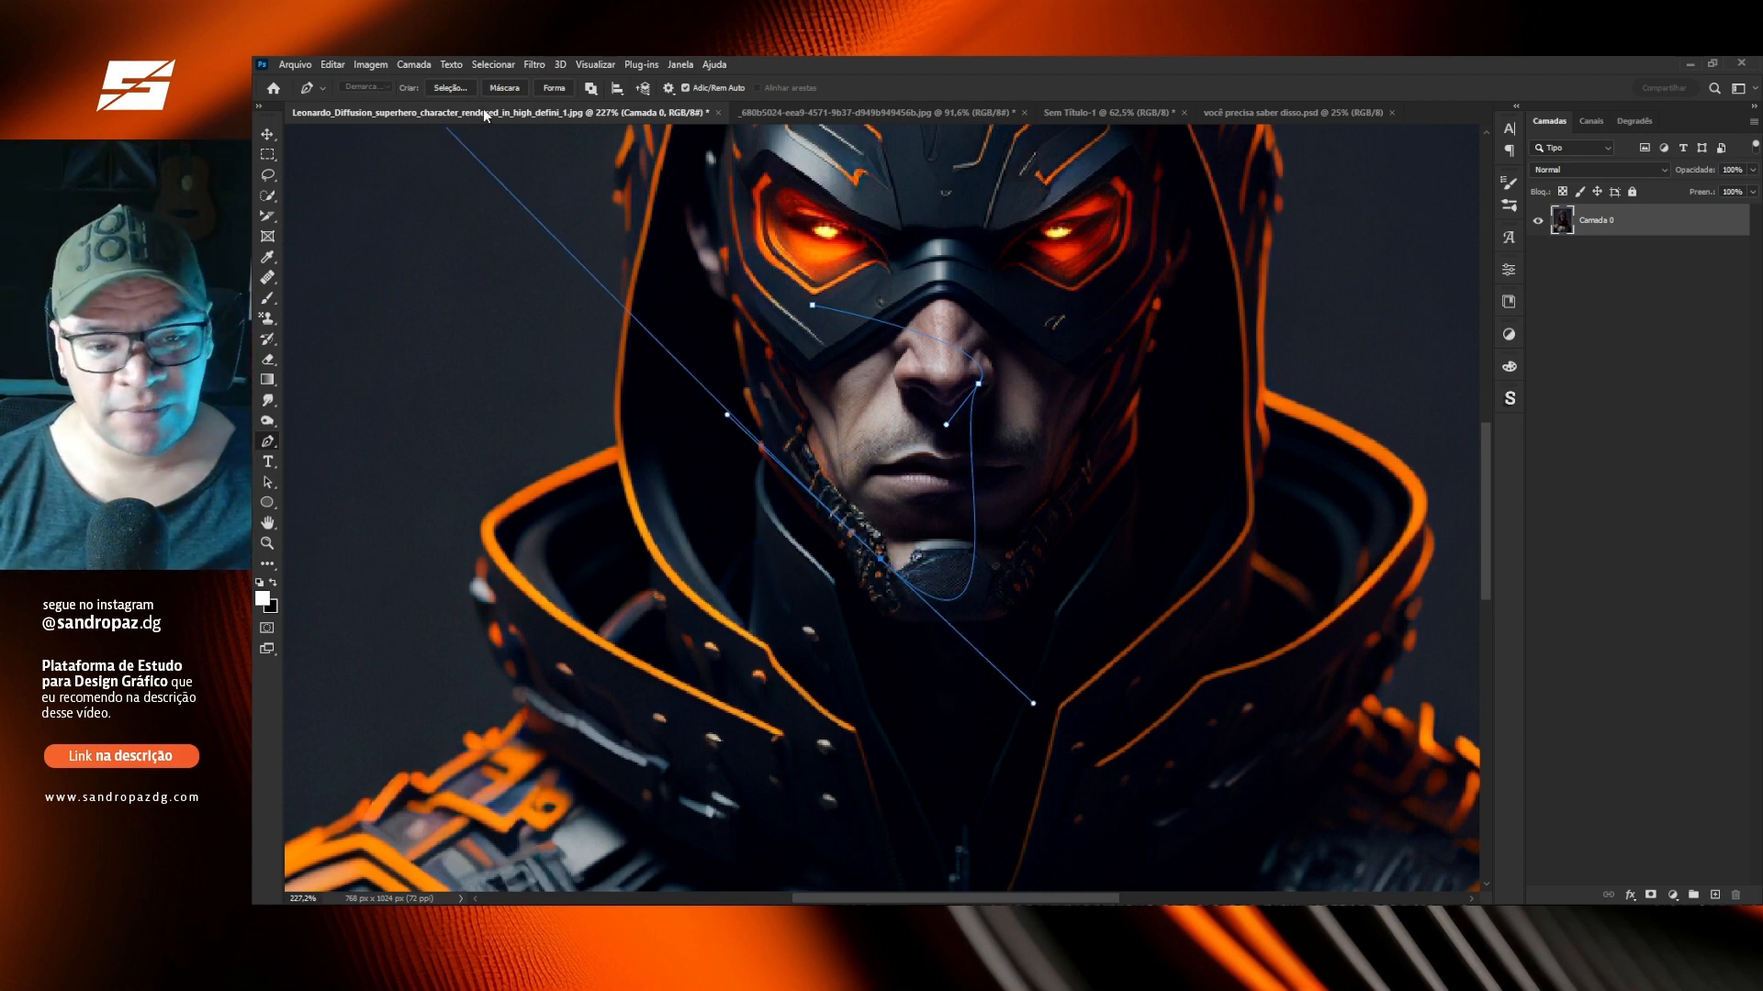
left_click(504, 89)
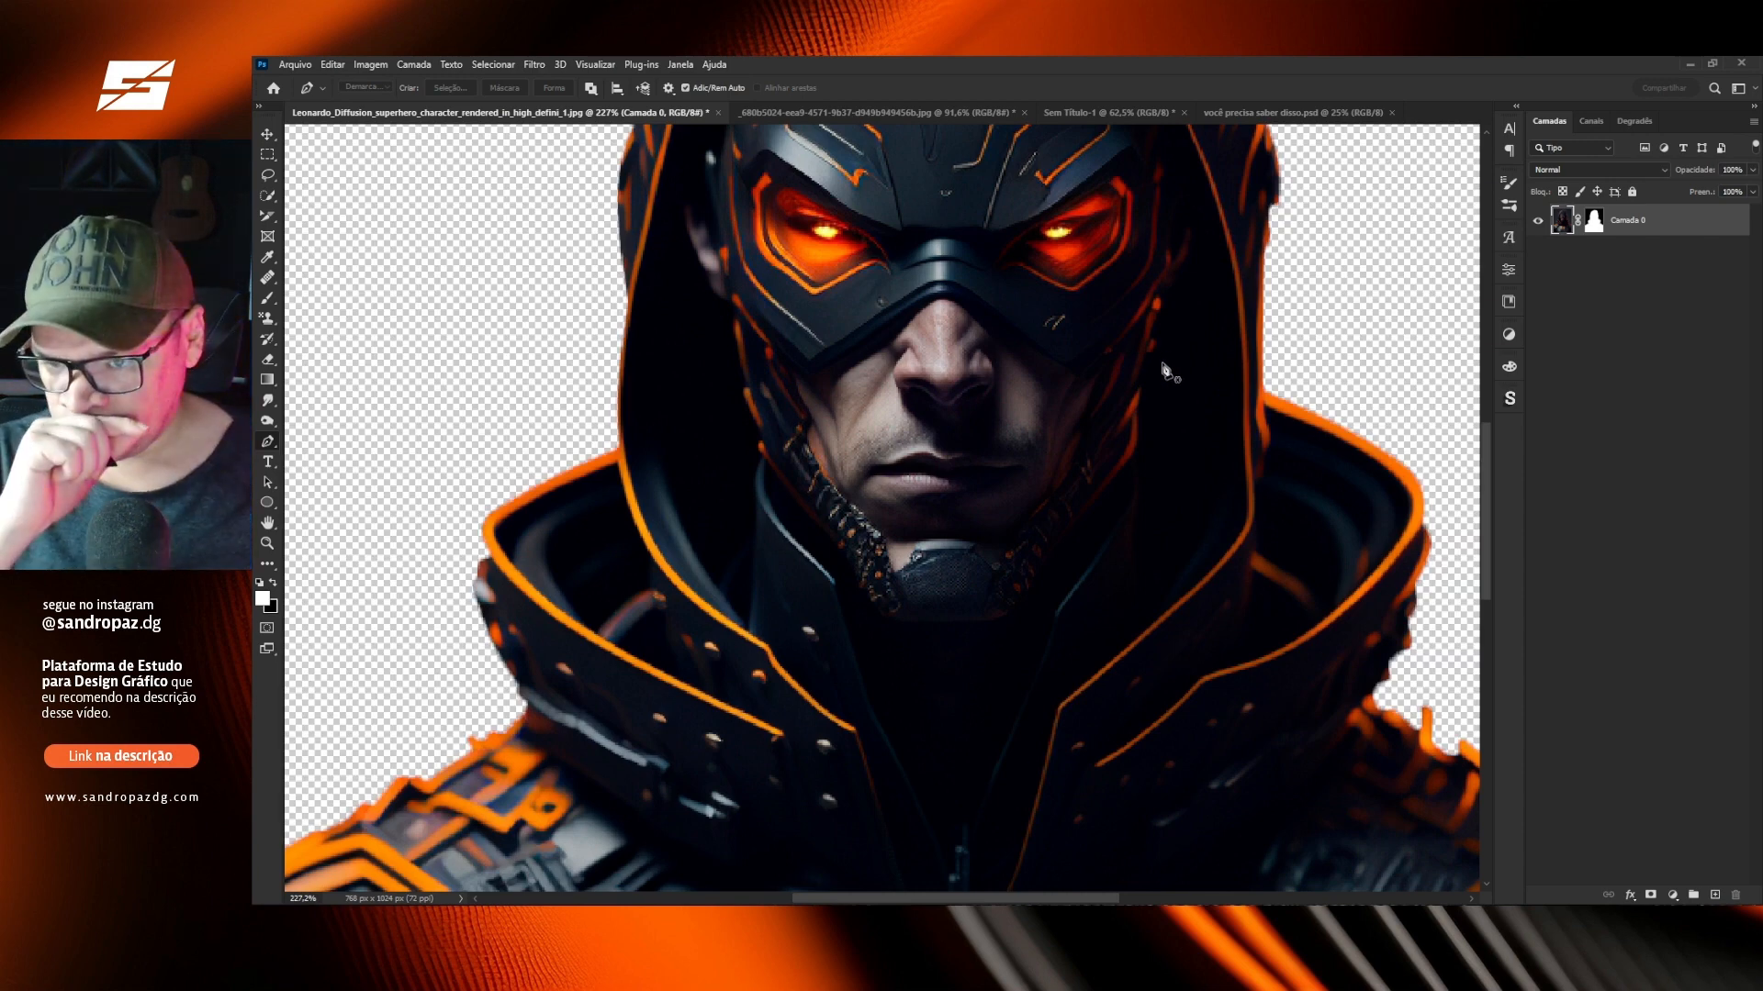
left_click(1595, 223)
key("Delete")
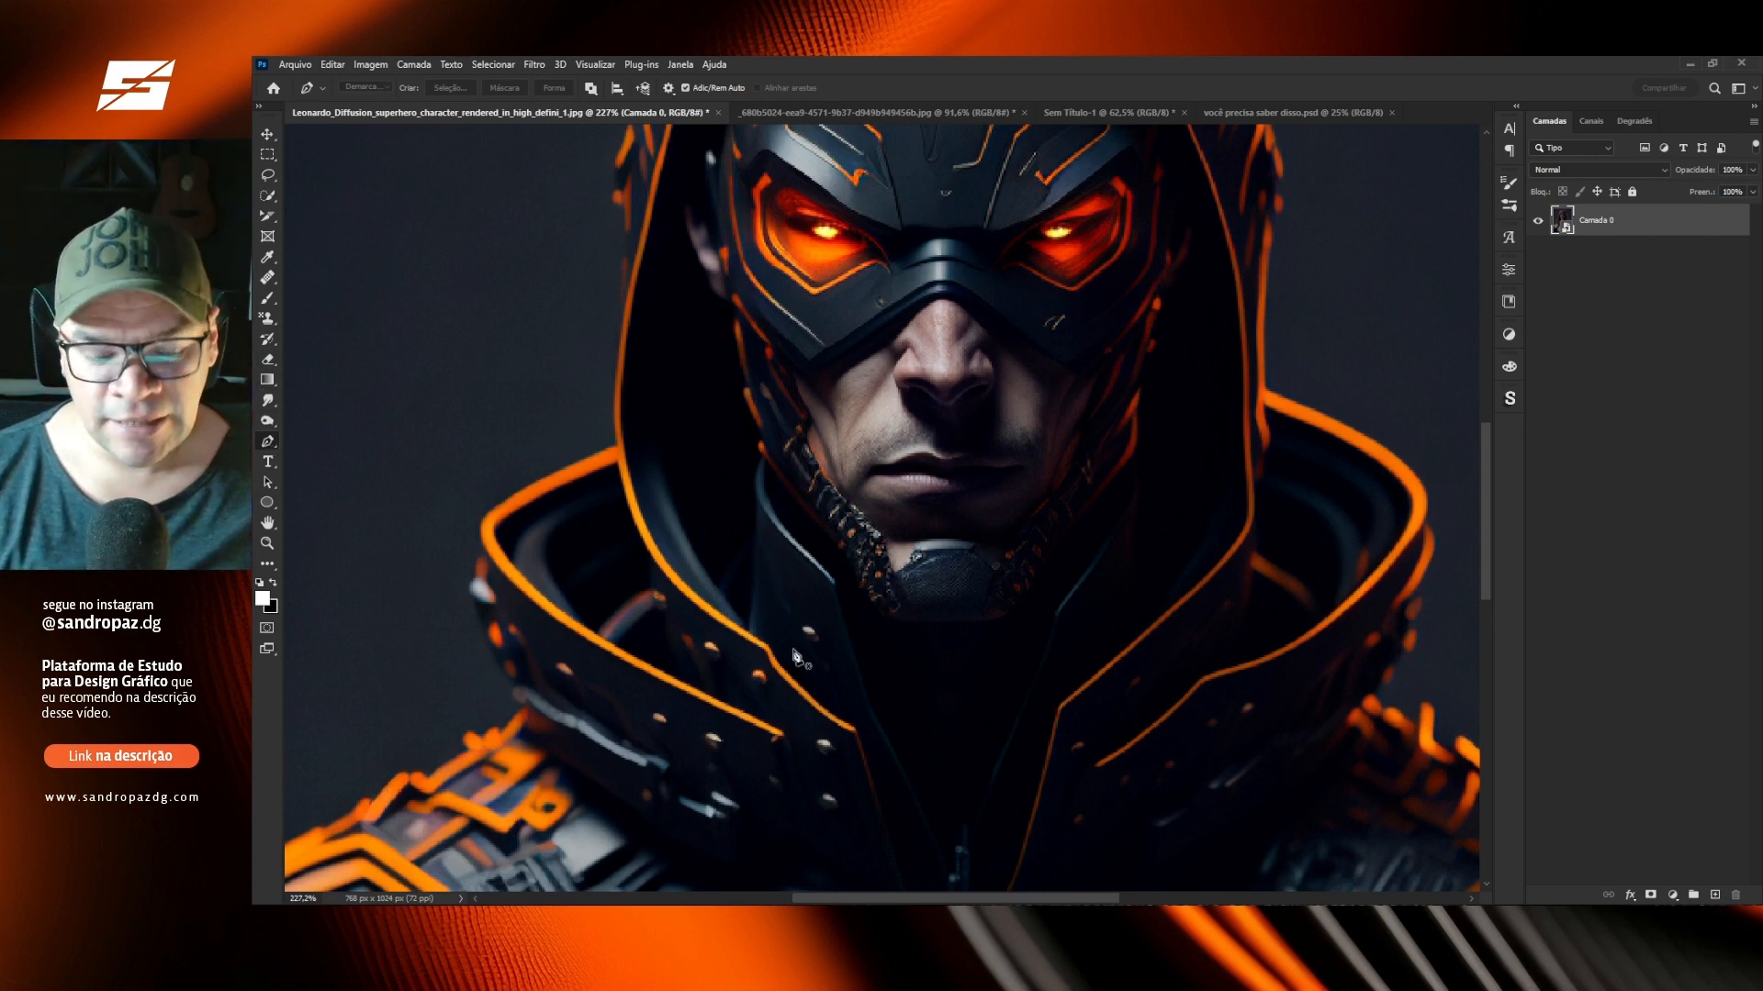
Start a pen path at the image's edge and trace the first stretch of the orange shoulder armor's upper outline.
left_click_drag(799, 657, 1053, 458)
left_click_drag(1184, 239, 980, 745)
left_click_drag(1131, 209, 1030, 425)
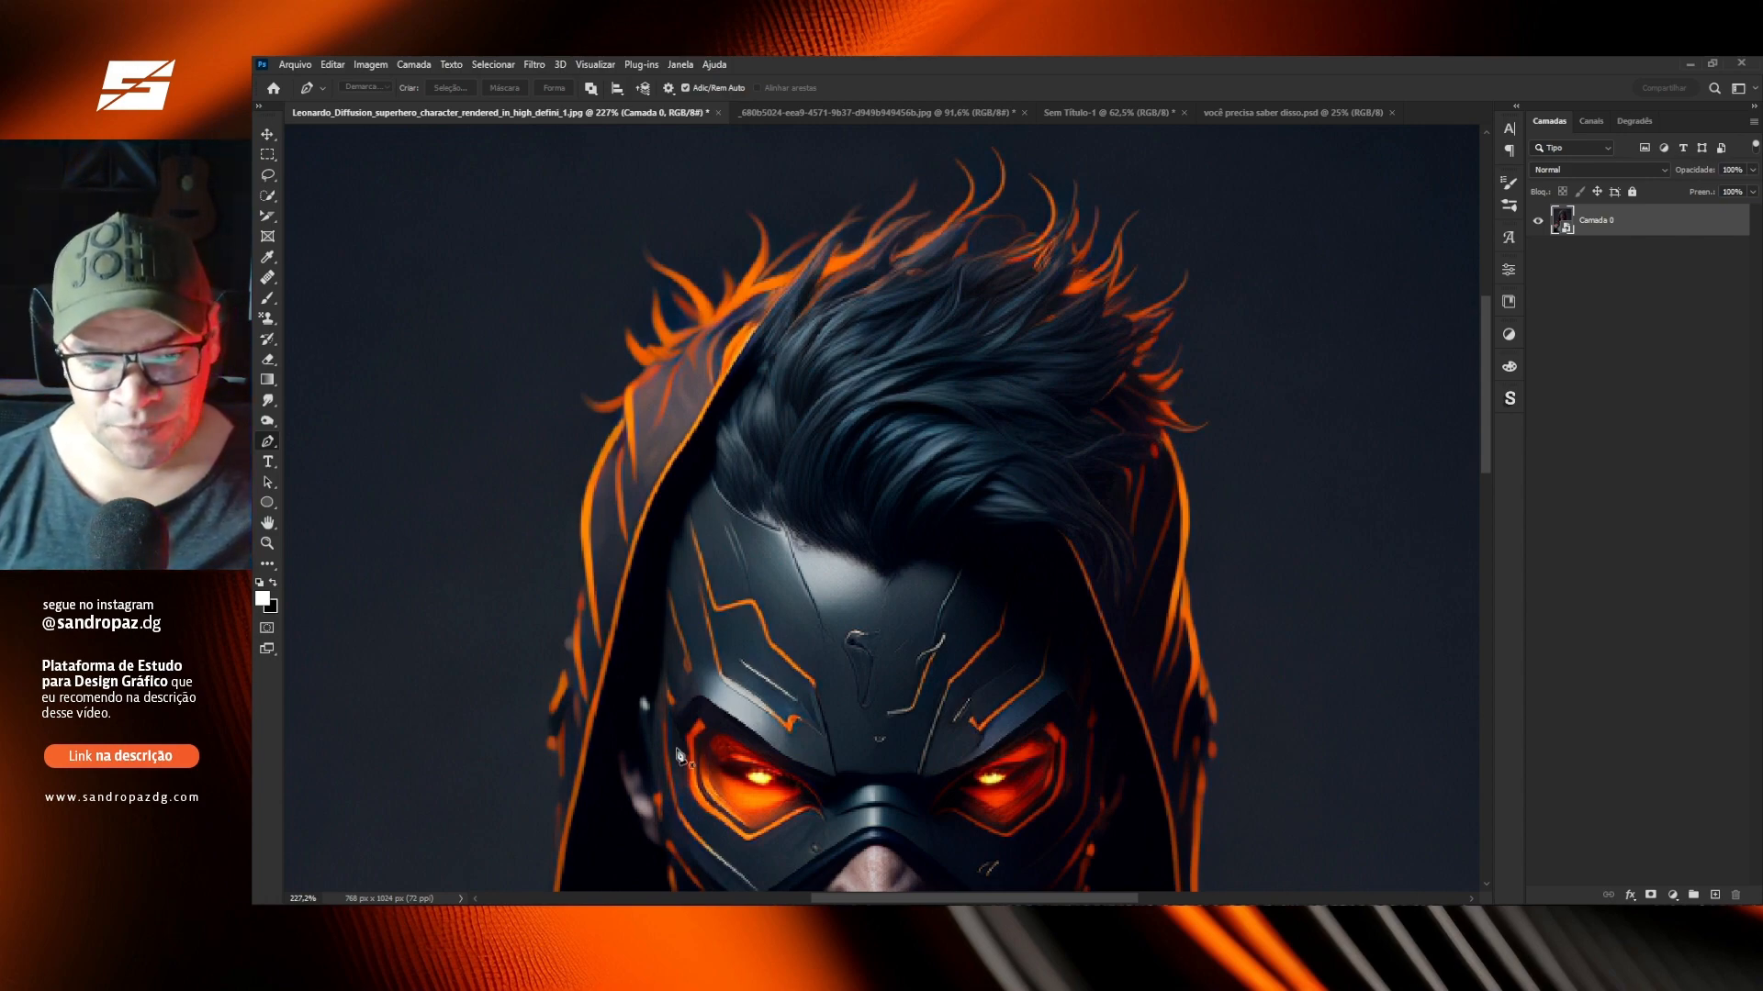
scroll(809, 443, "down", 10)
scroll(809, 443, "down", 5)
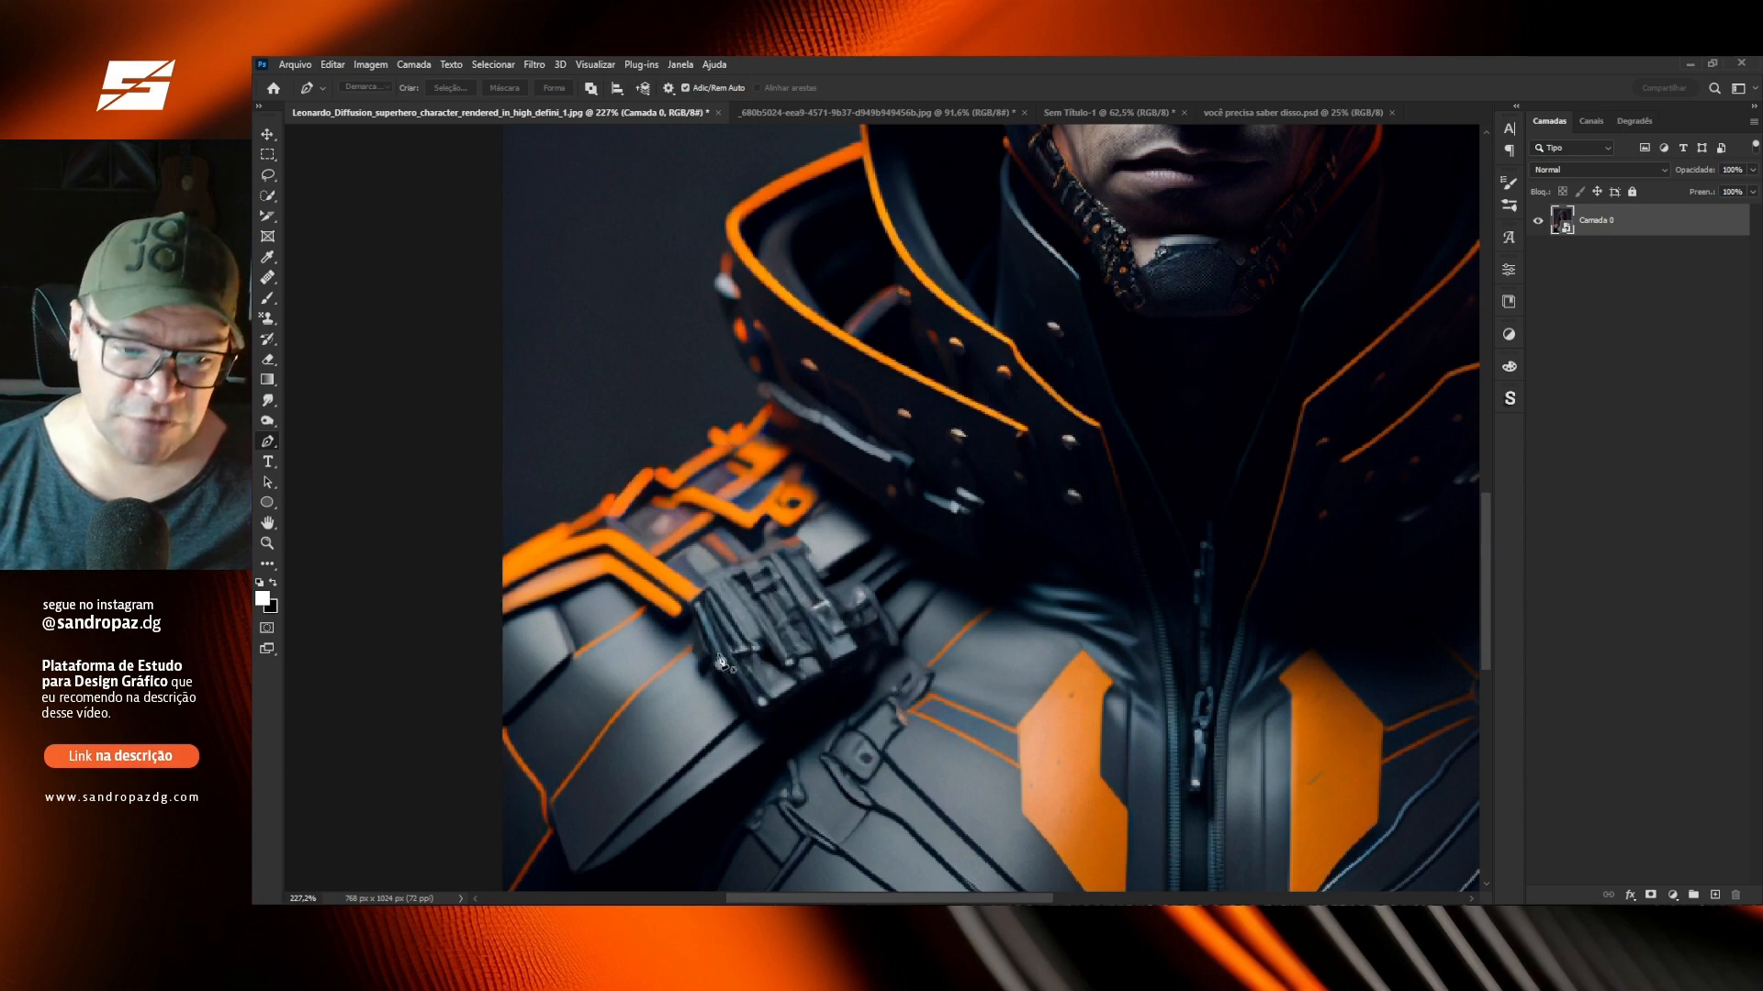
scroll(643, 571, "up", 5)
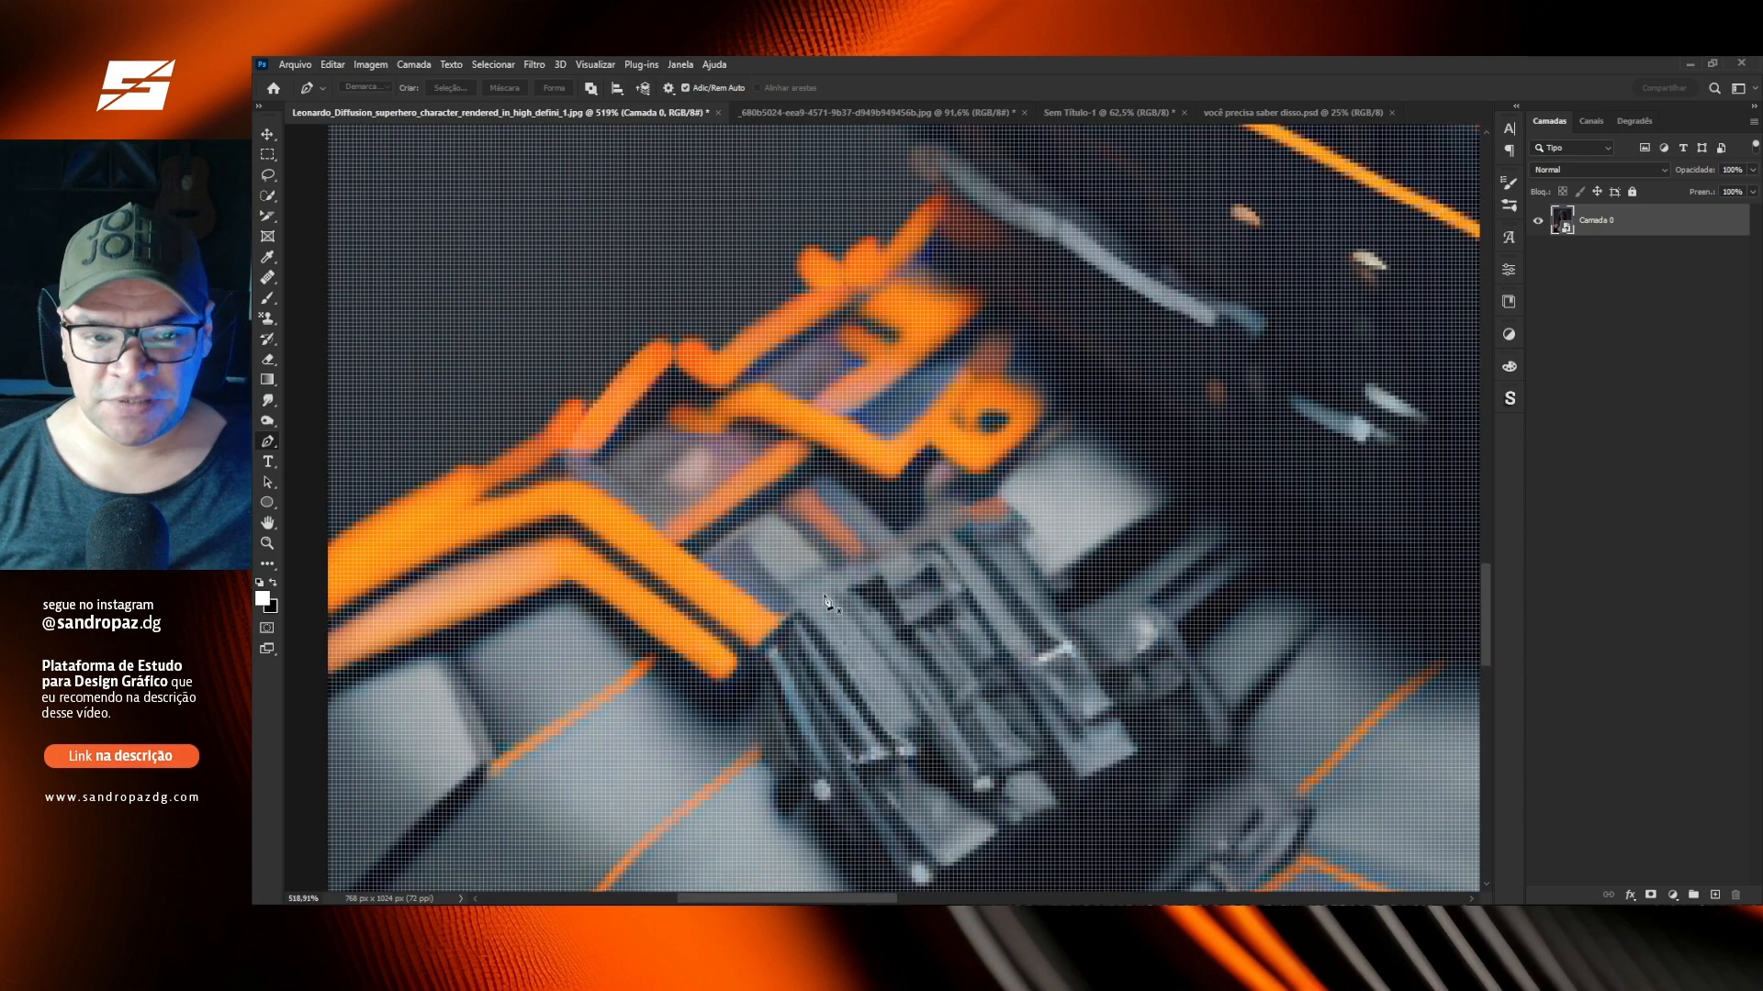
scroll(827, 602, "left", 5)
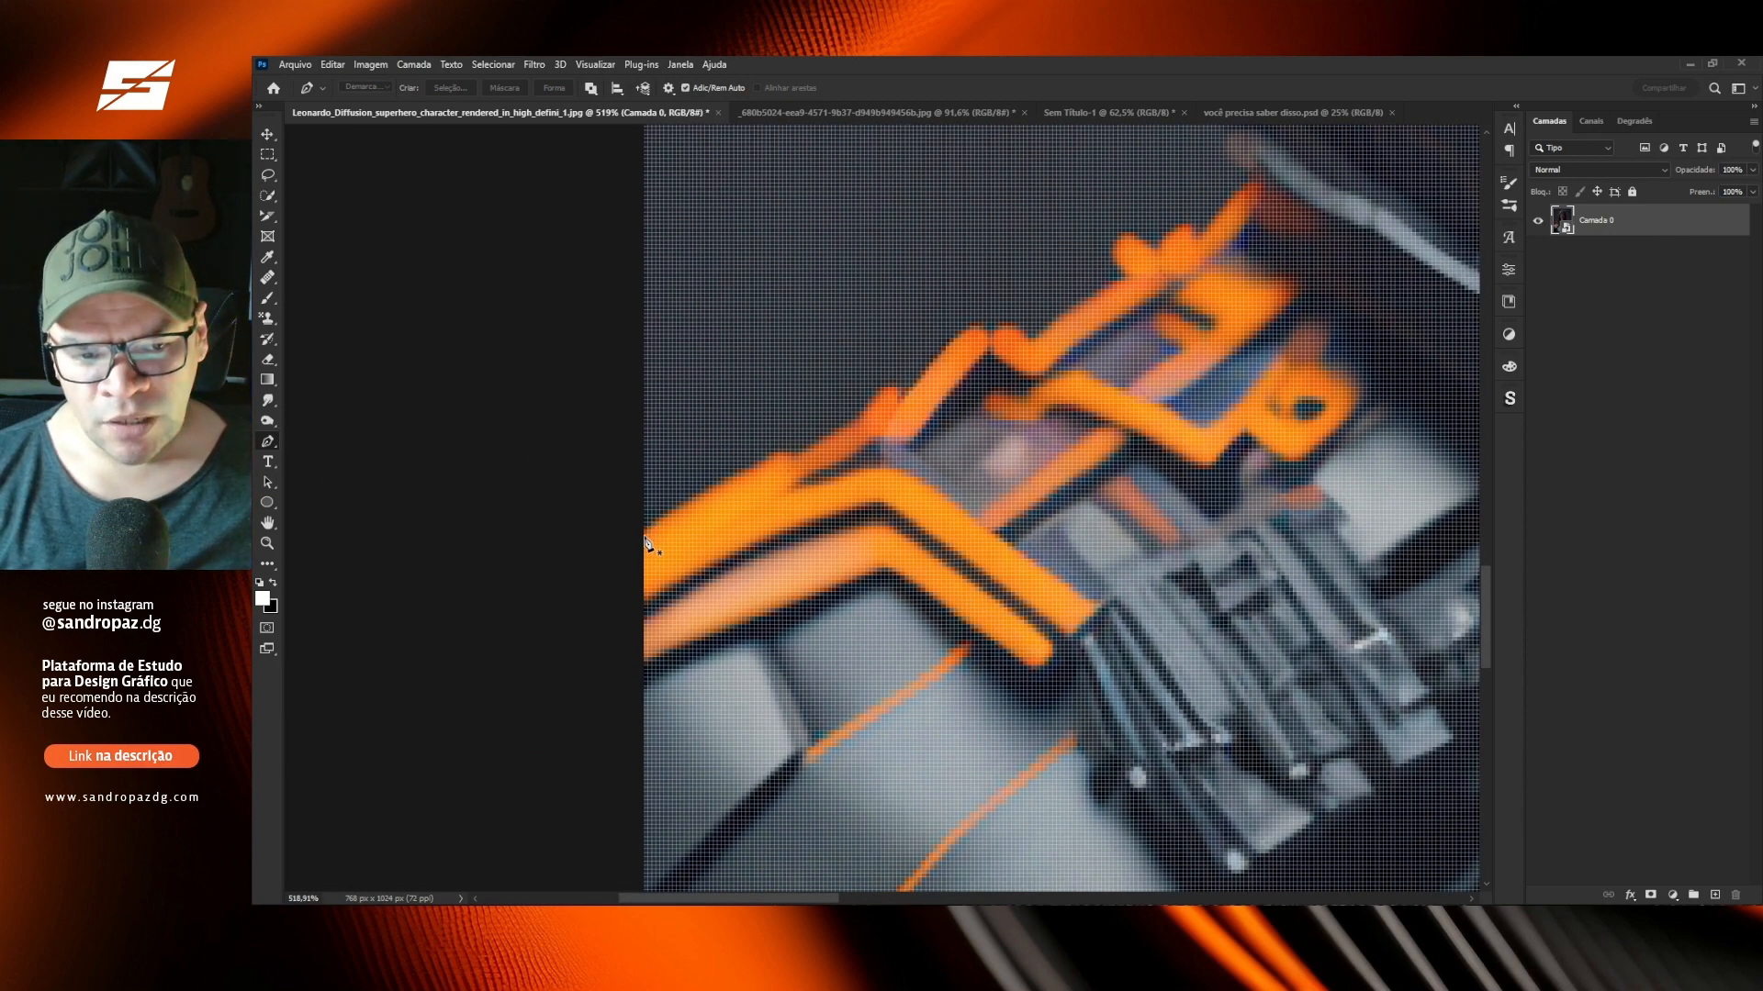
left_click(648, 540)
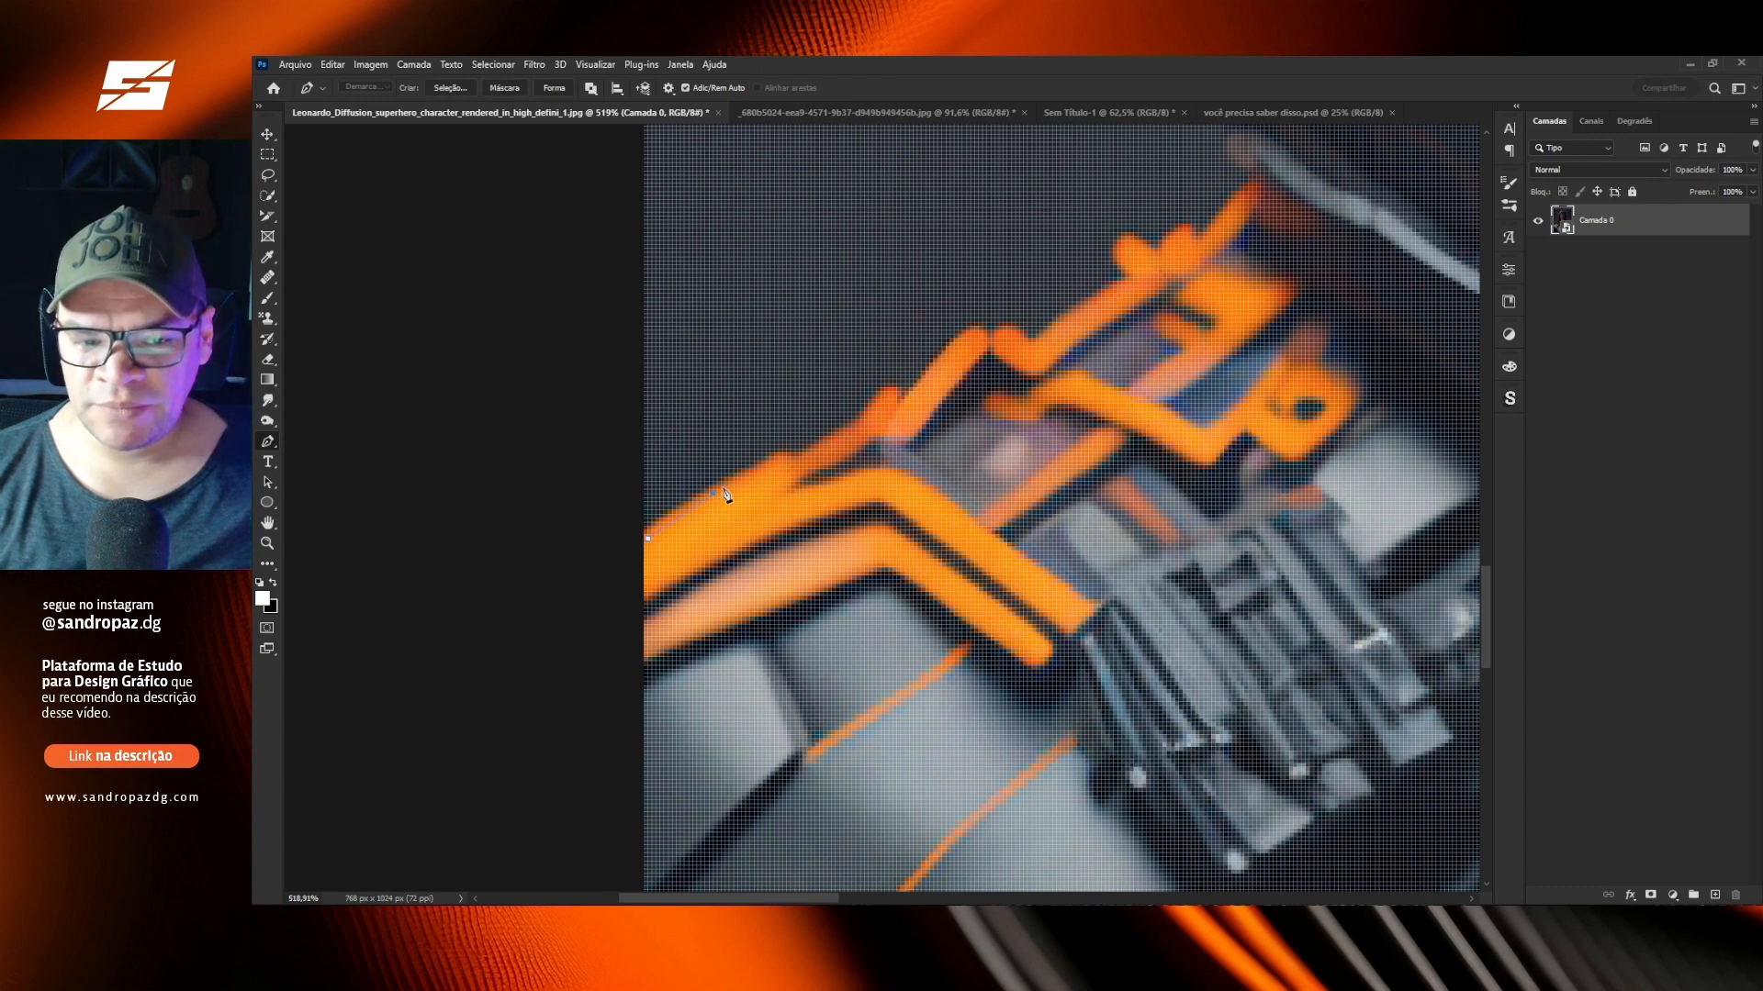
left_click(770, 460)
left_click(787, 465)
left_click(811, 453)
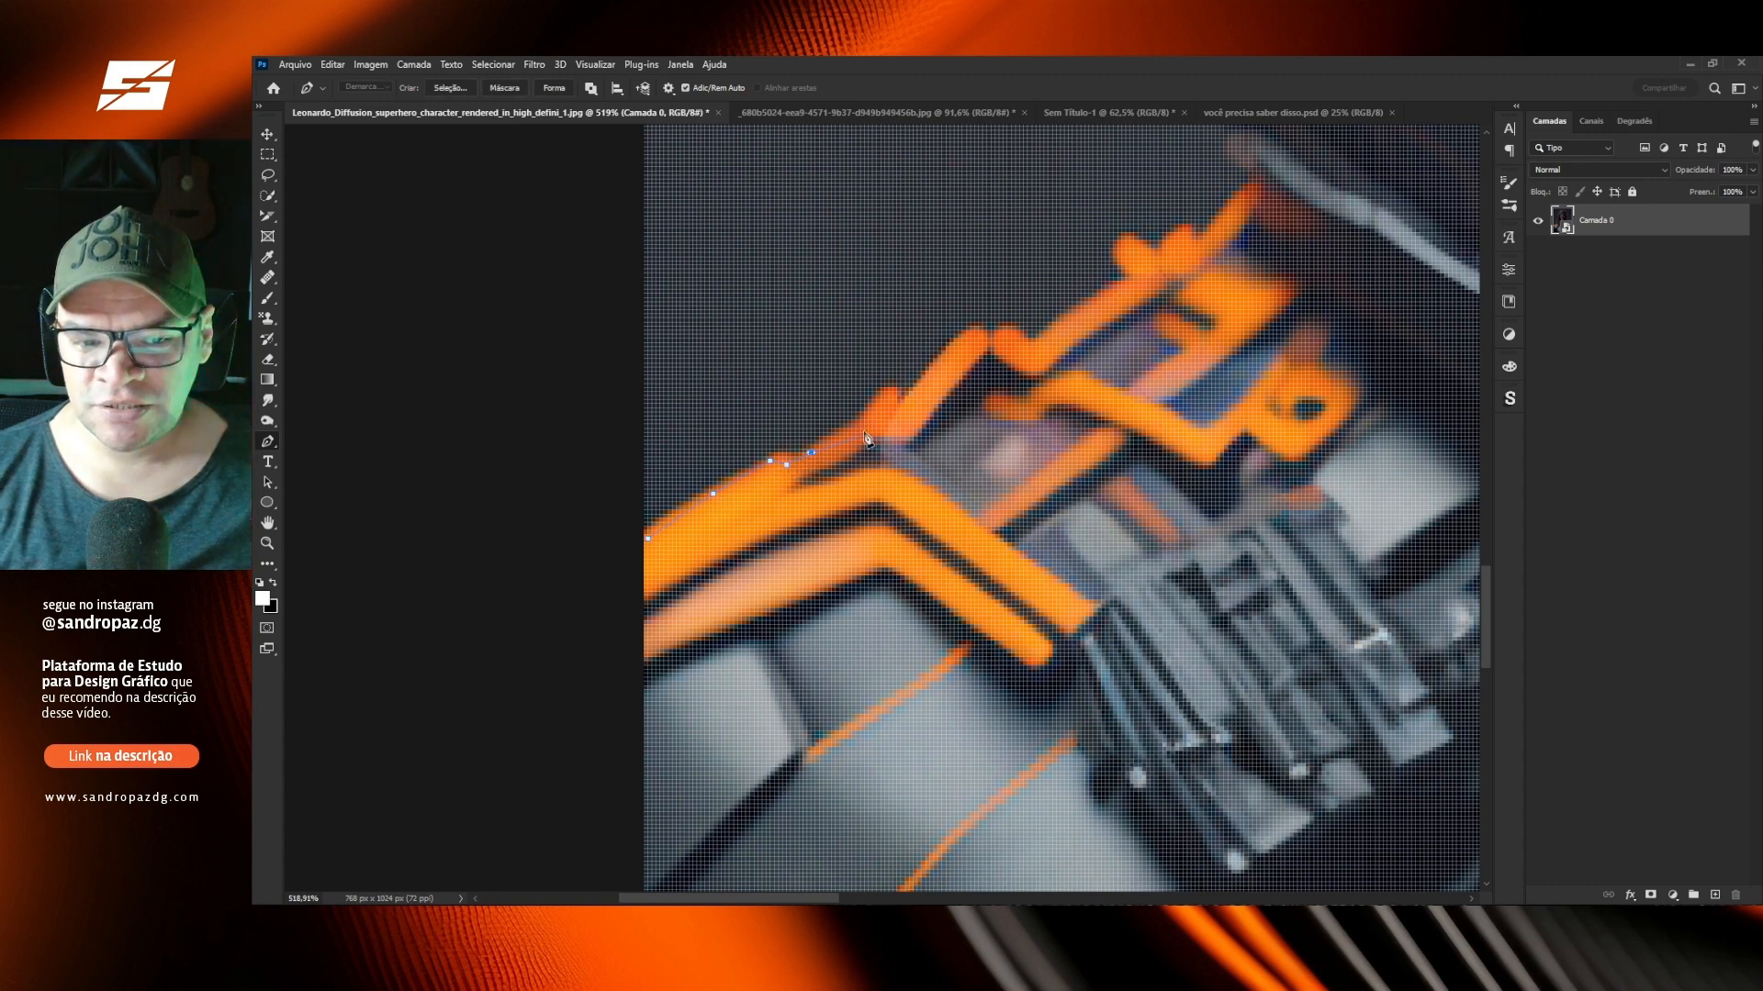
Continue the path over the stepped orange ridges of the shoulder armor, past the notch before the long diagonal strip.
left_click(848, 432)
left_click(865, 412)
left_click(871, 411)
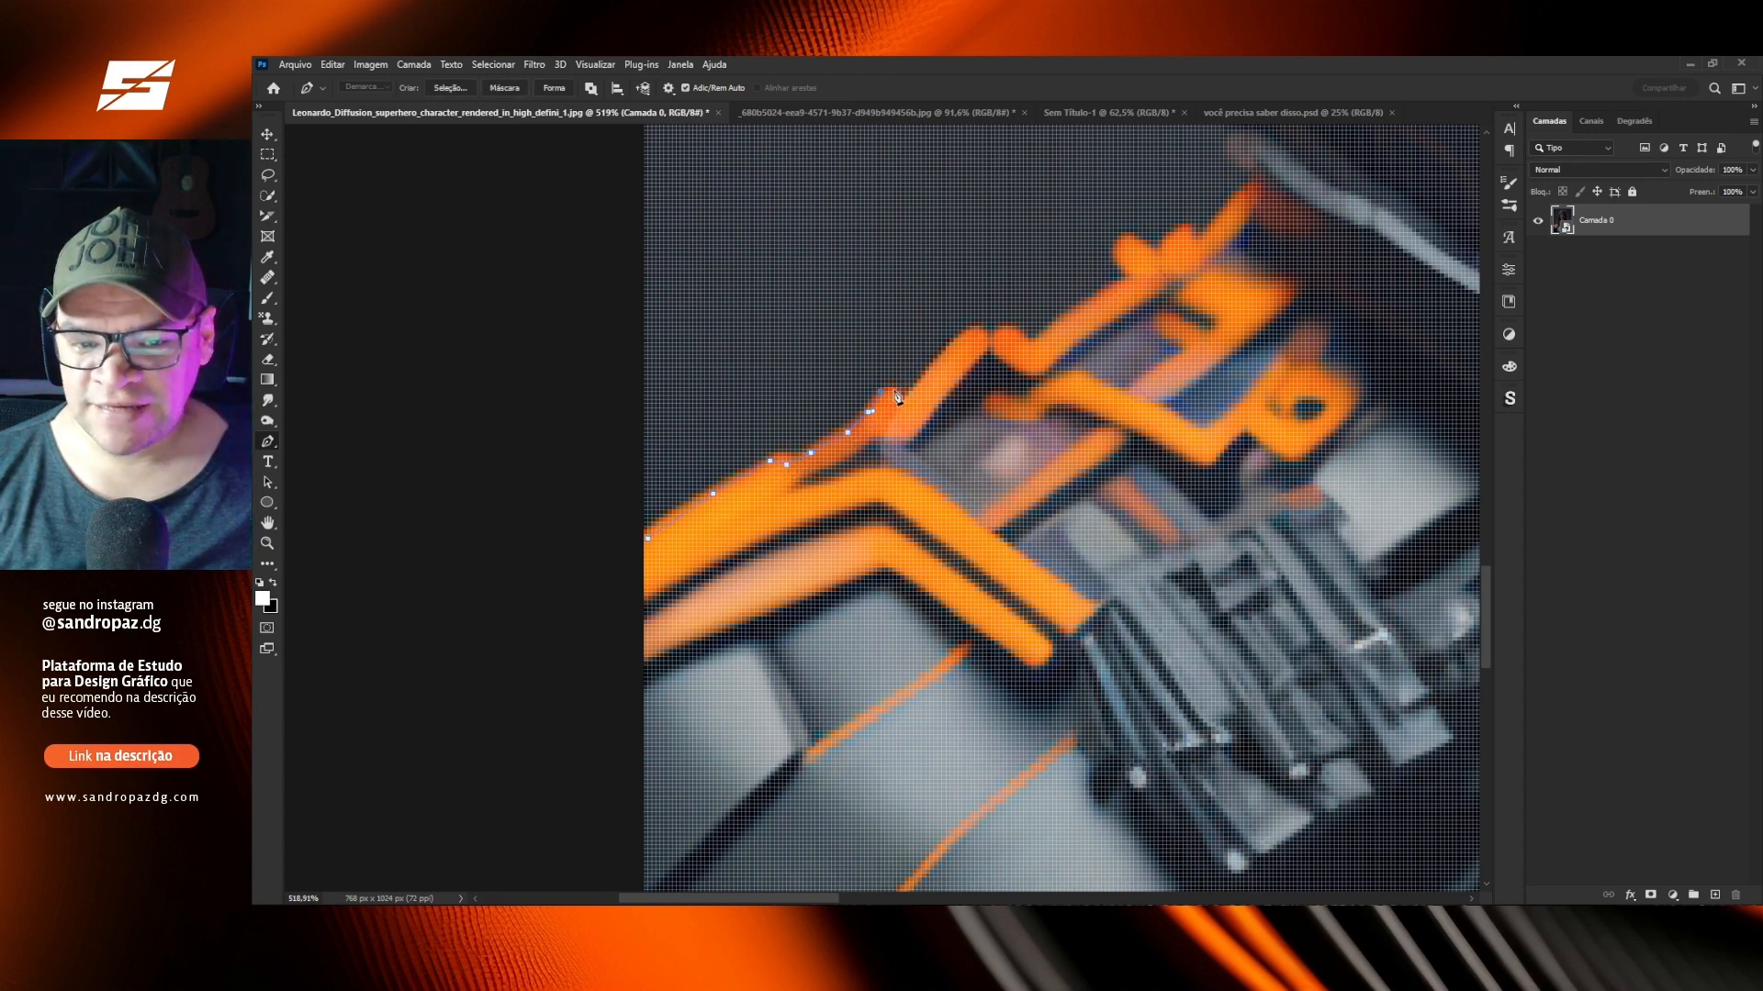
left_click(894, 407)
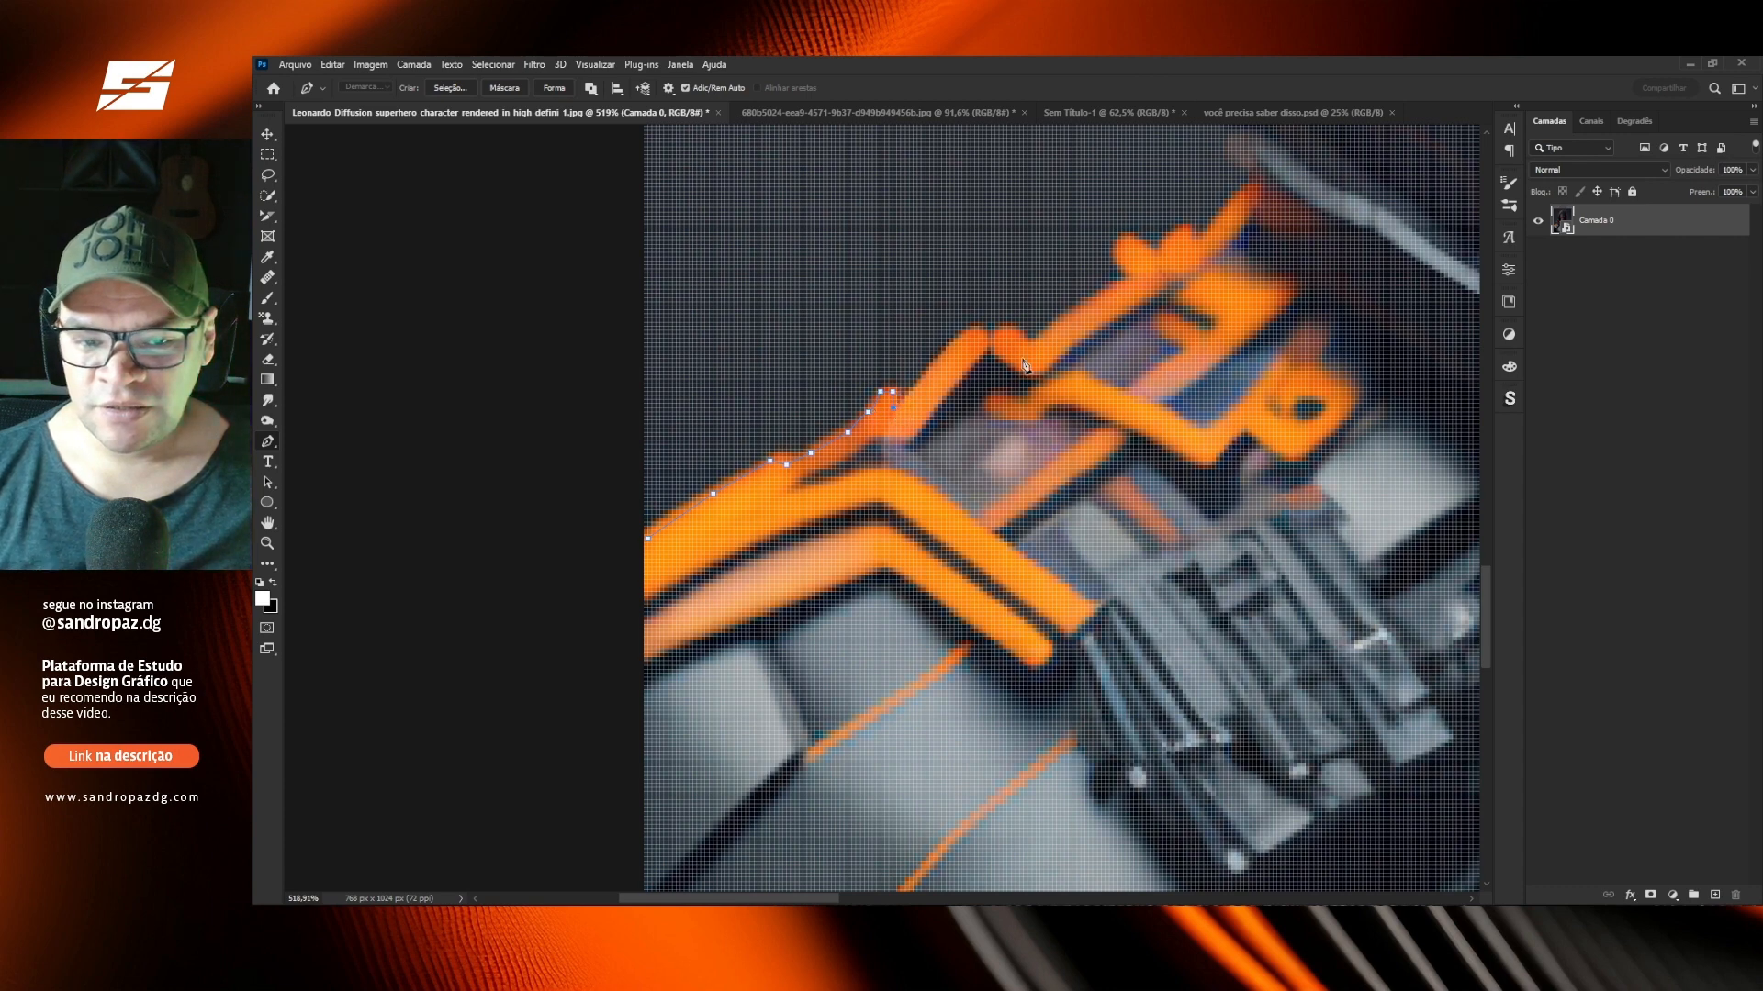
left_click(917, 396)
left_click(938, 358)
left_click(973, 333)
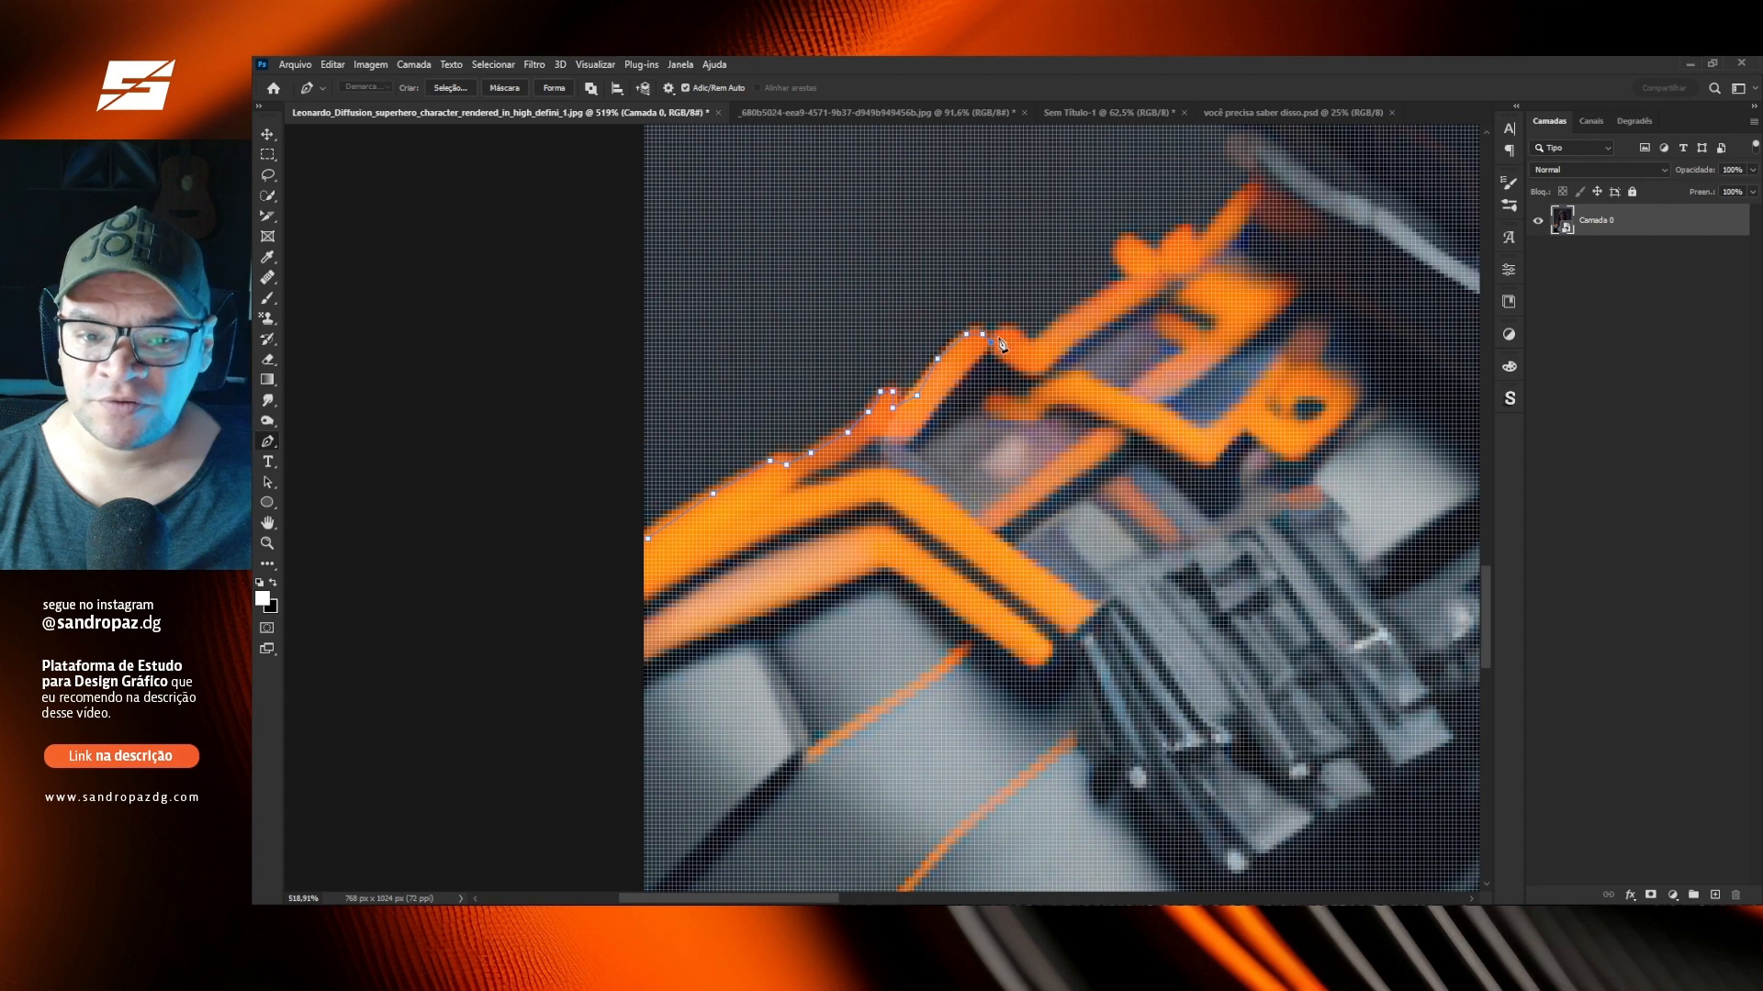
left_click(999, 332)
left_click(1023, 343)
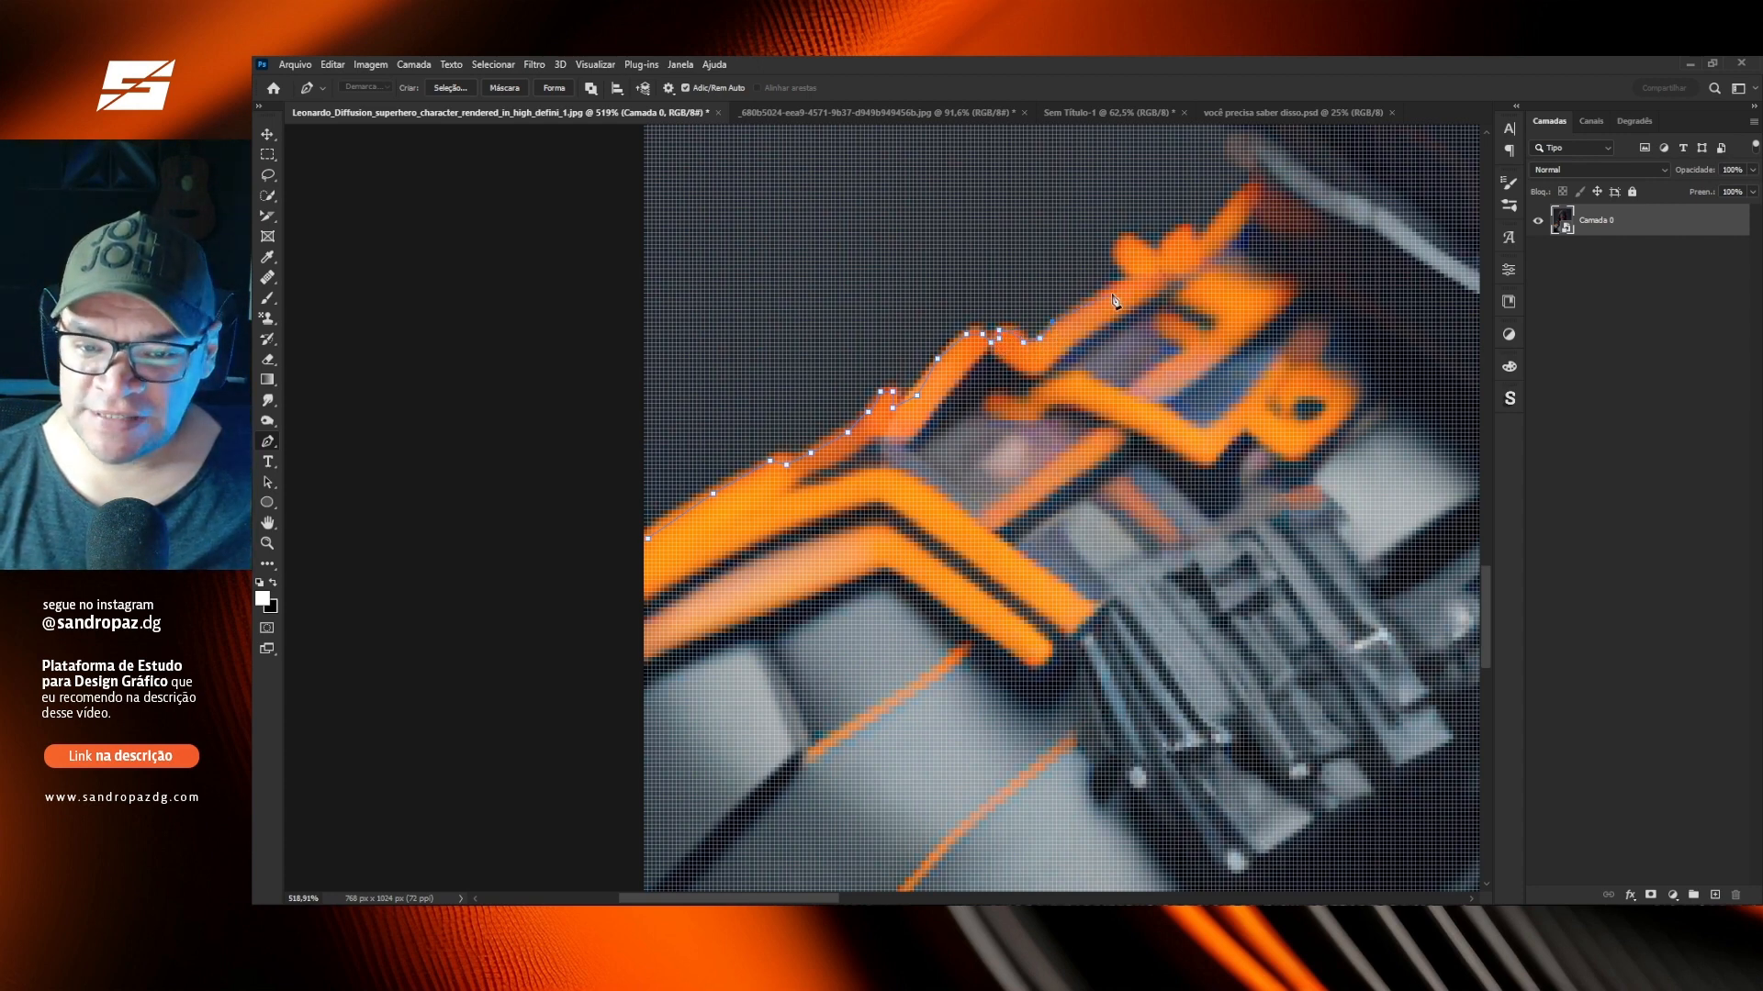
Trace the path around the rounded orange bumps of the upper shoulder armor and on to the base of the collar.
left_click_drag(1134, 289, 708, 651)
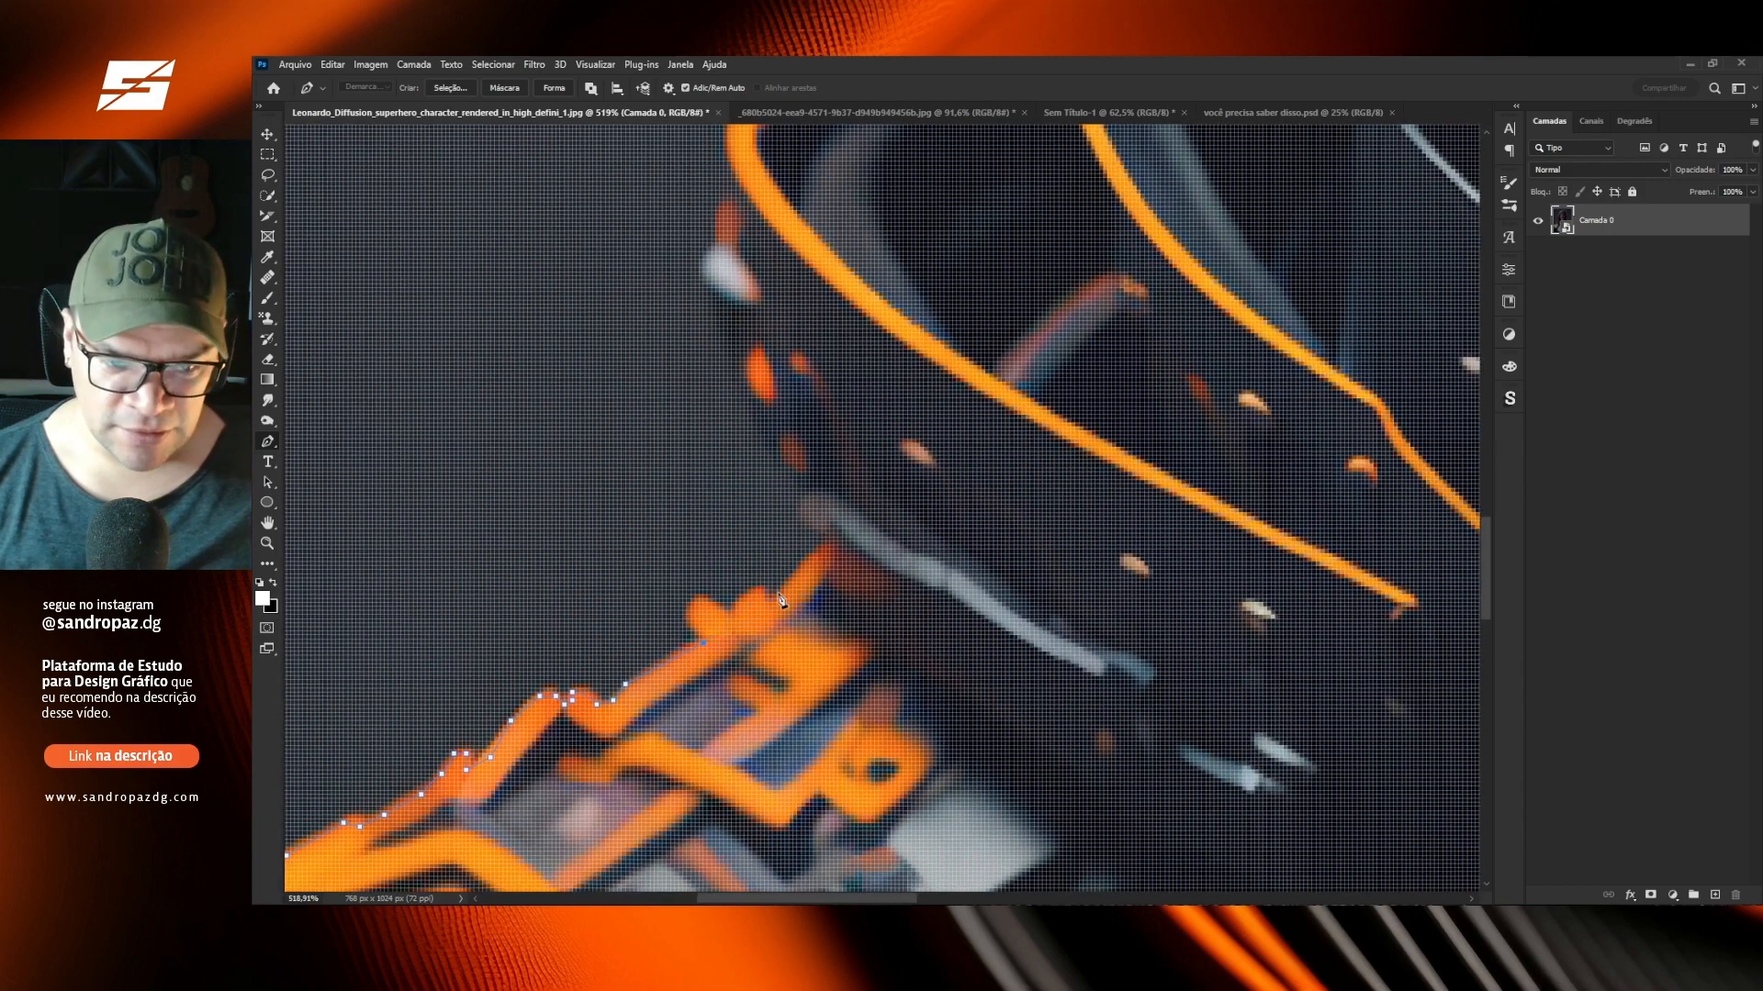
left_click(690, 619)
left_click(691, 602)
left_click(714, 603)
left_click(724, 614)
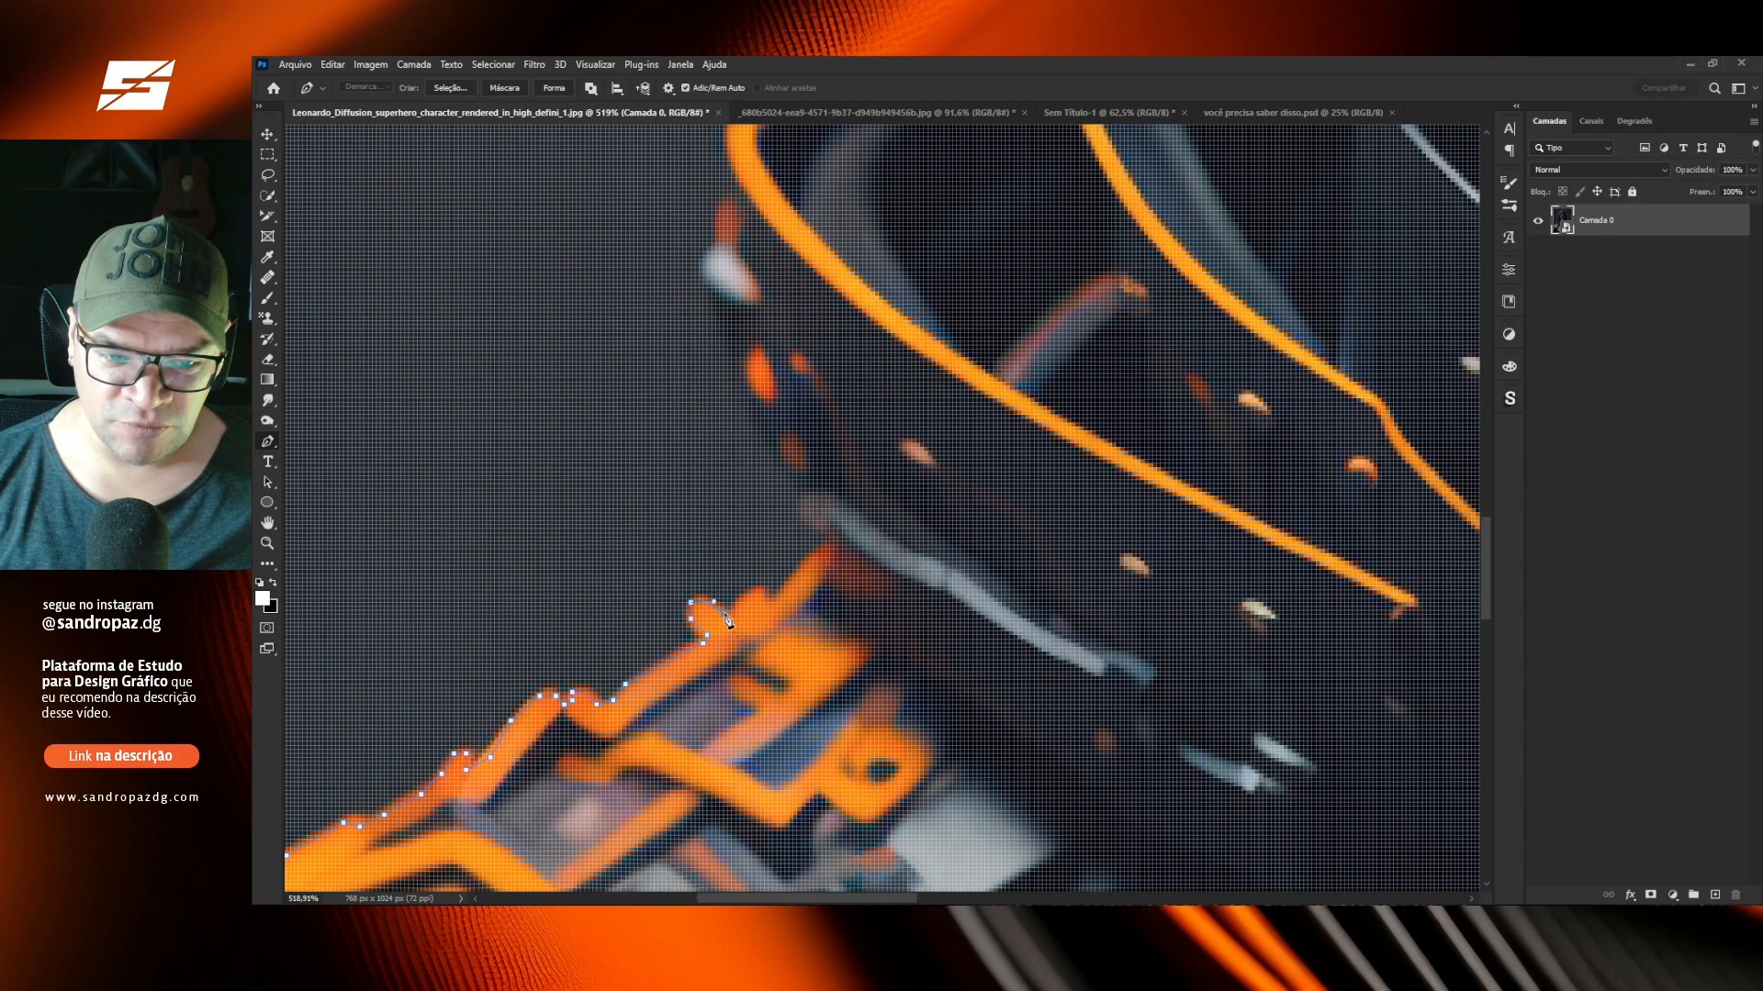
left_click(732, 610)
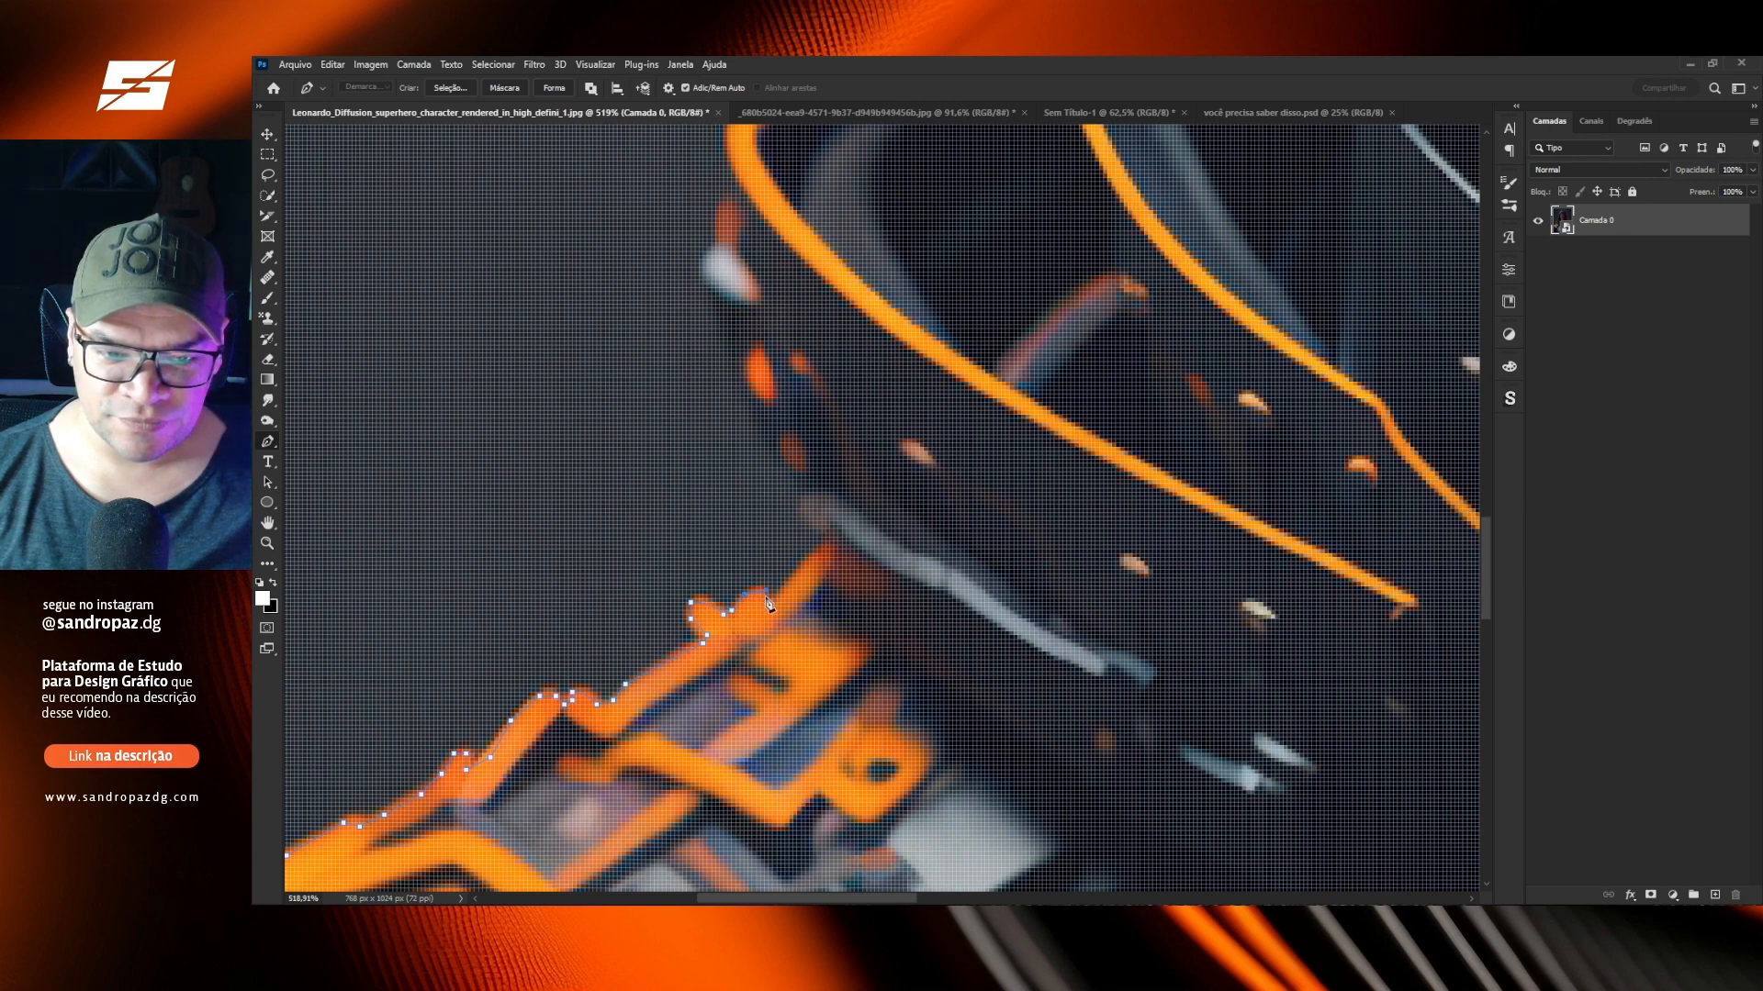
left_click(776, 604)
left_click(797, 574)
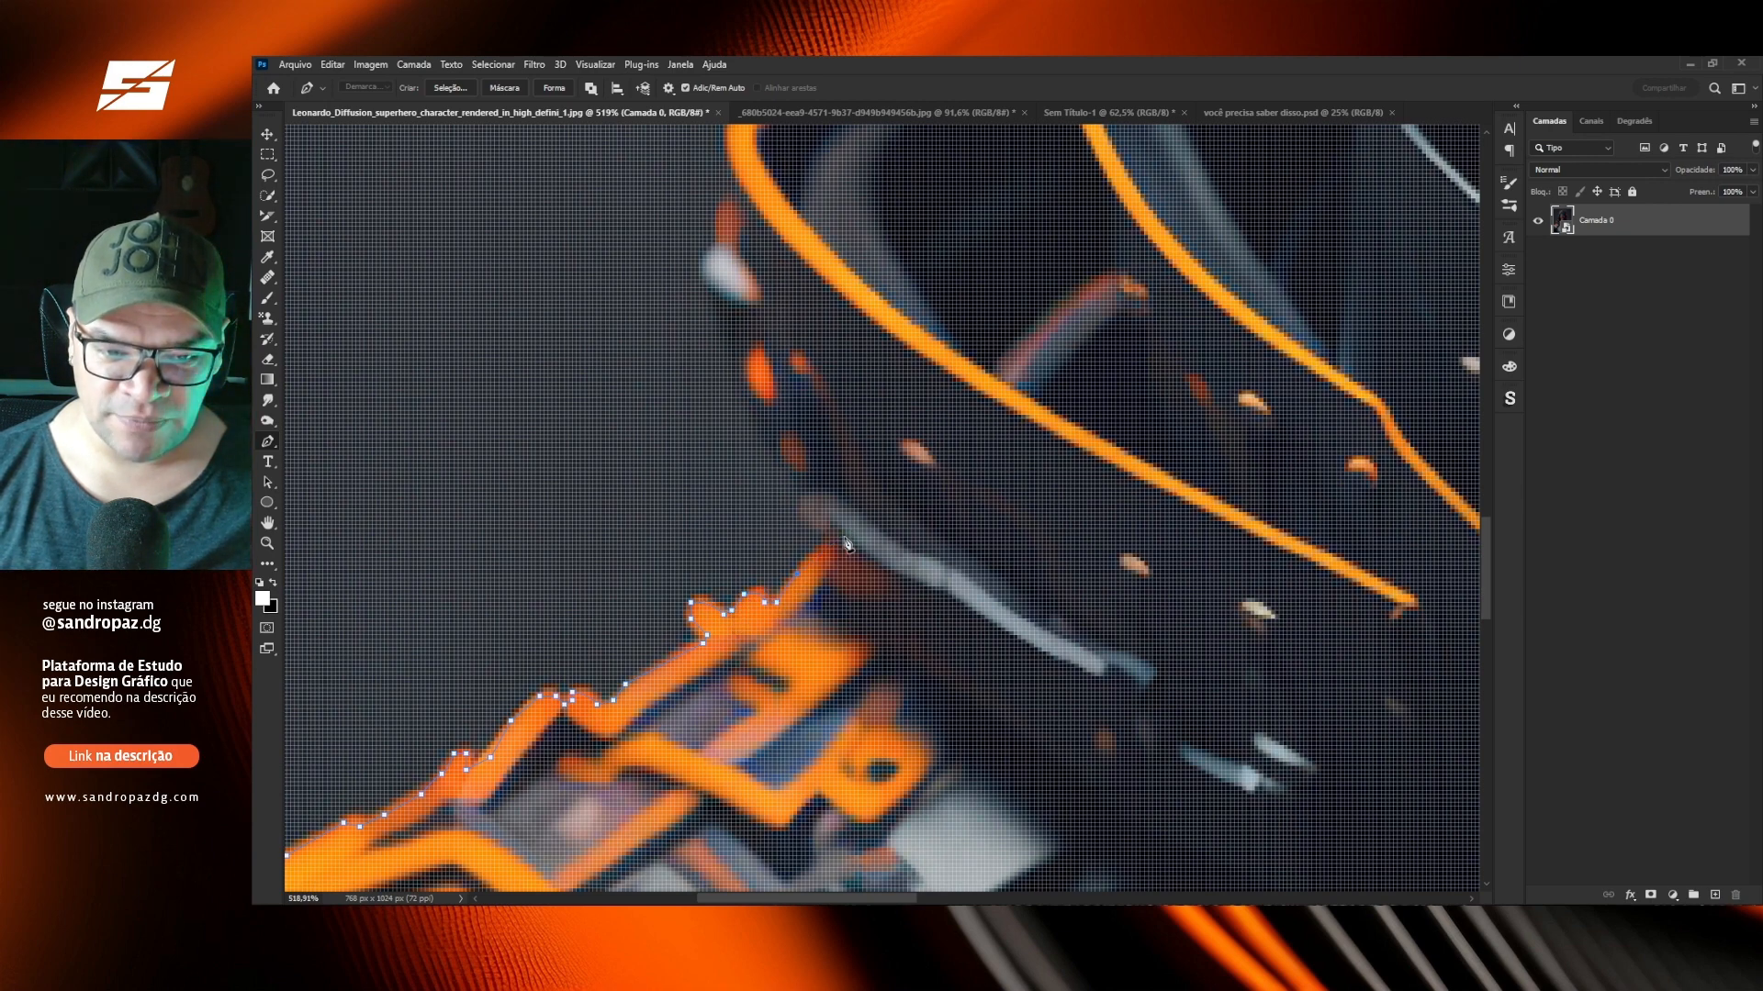
left_click(826, 545)
left_click_drag(878, 570, 808, 713)
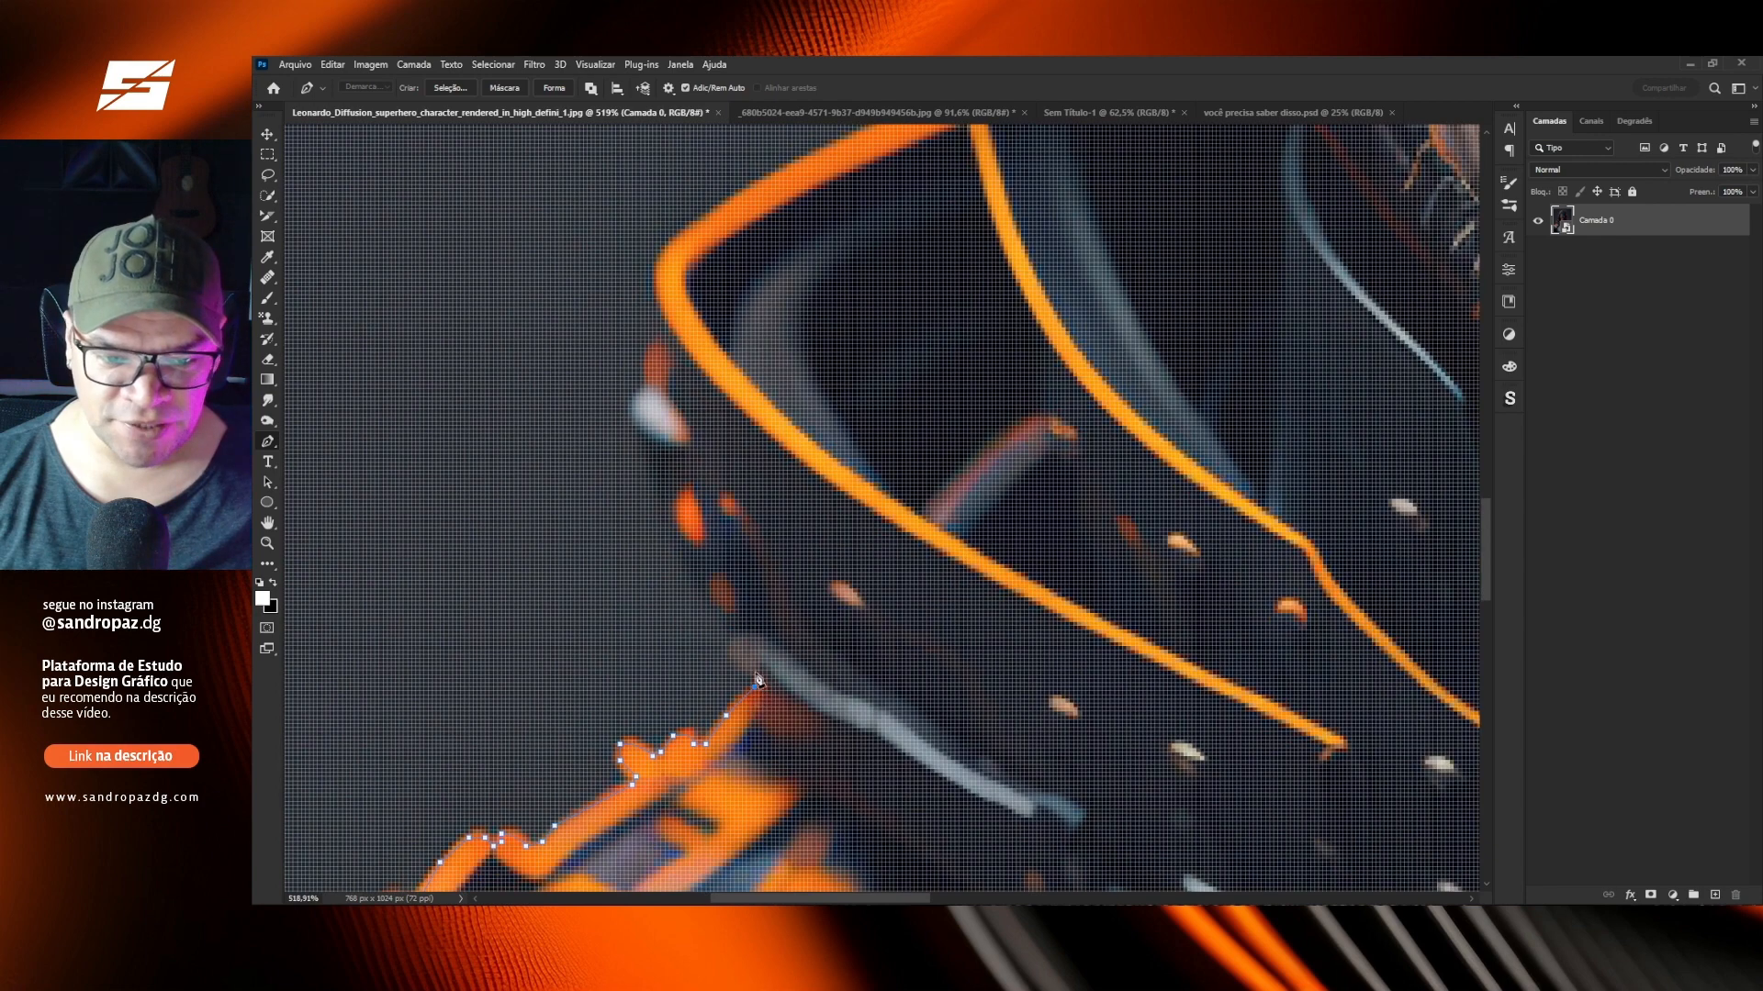
left_click(754, 671)
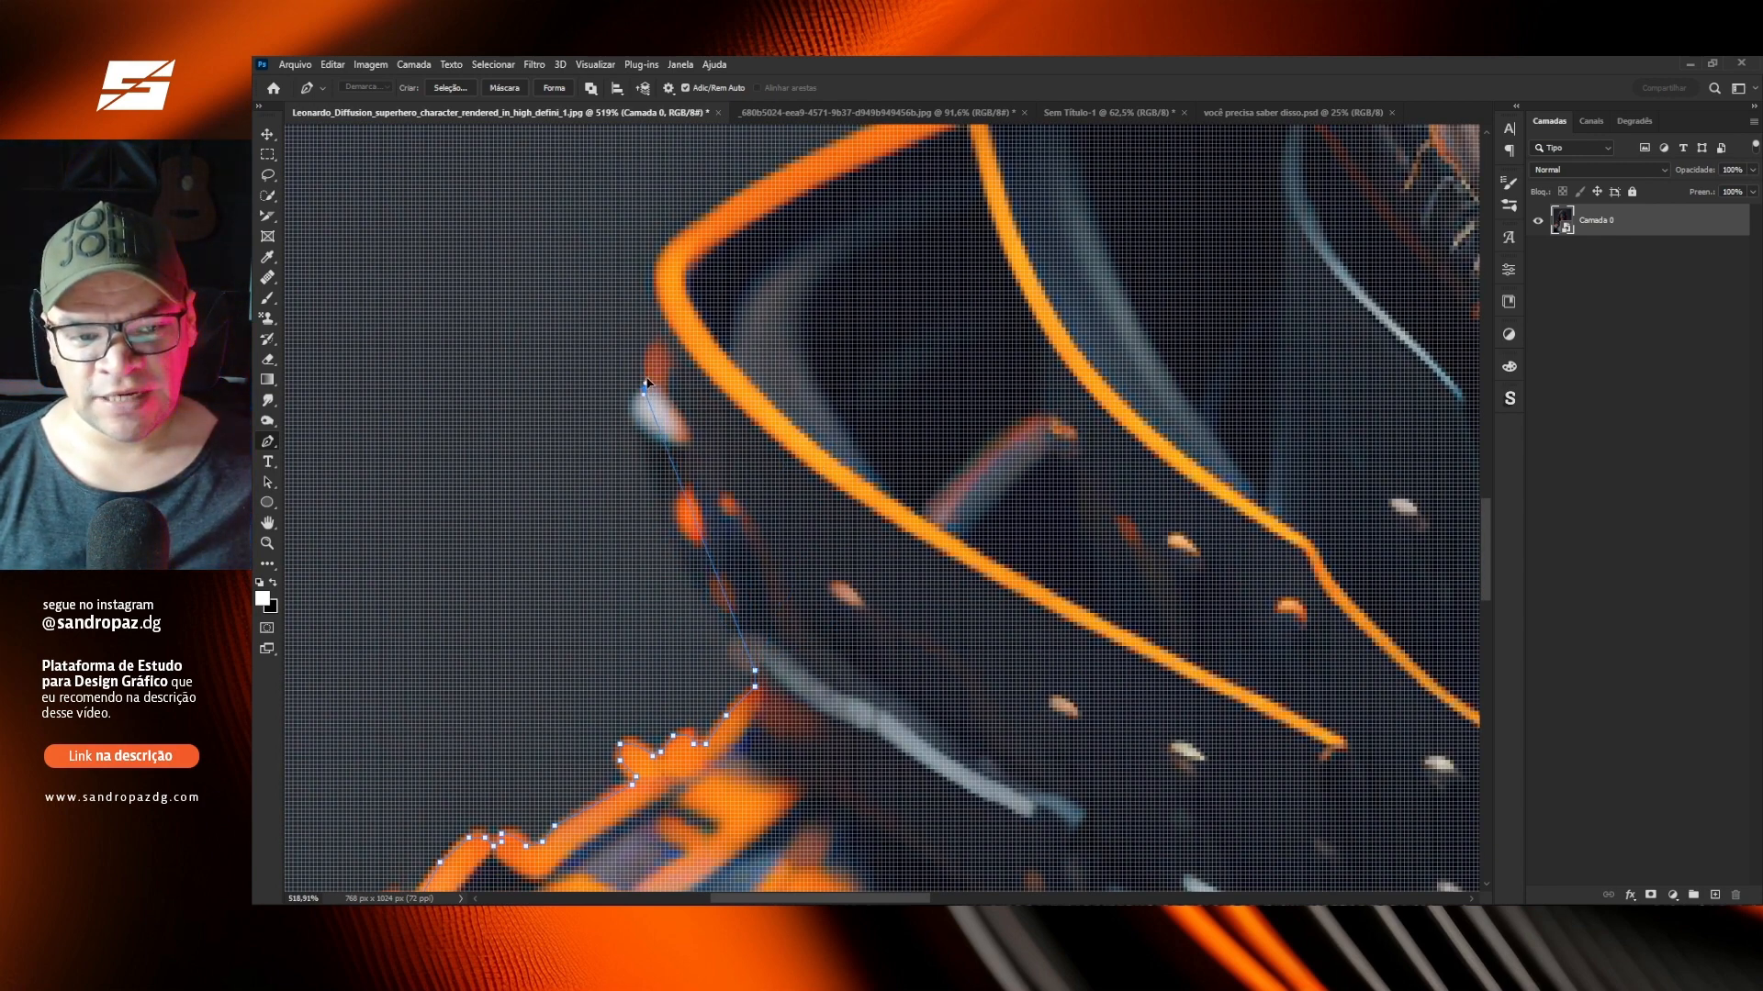
left_click_drag(645, 389, 676, 209)
left_click_drag(630, 262, 672, 220)
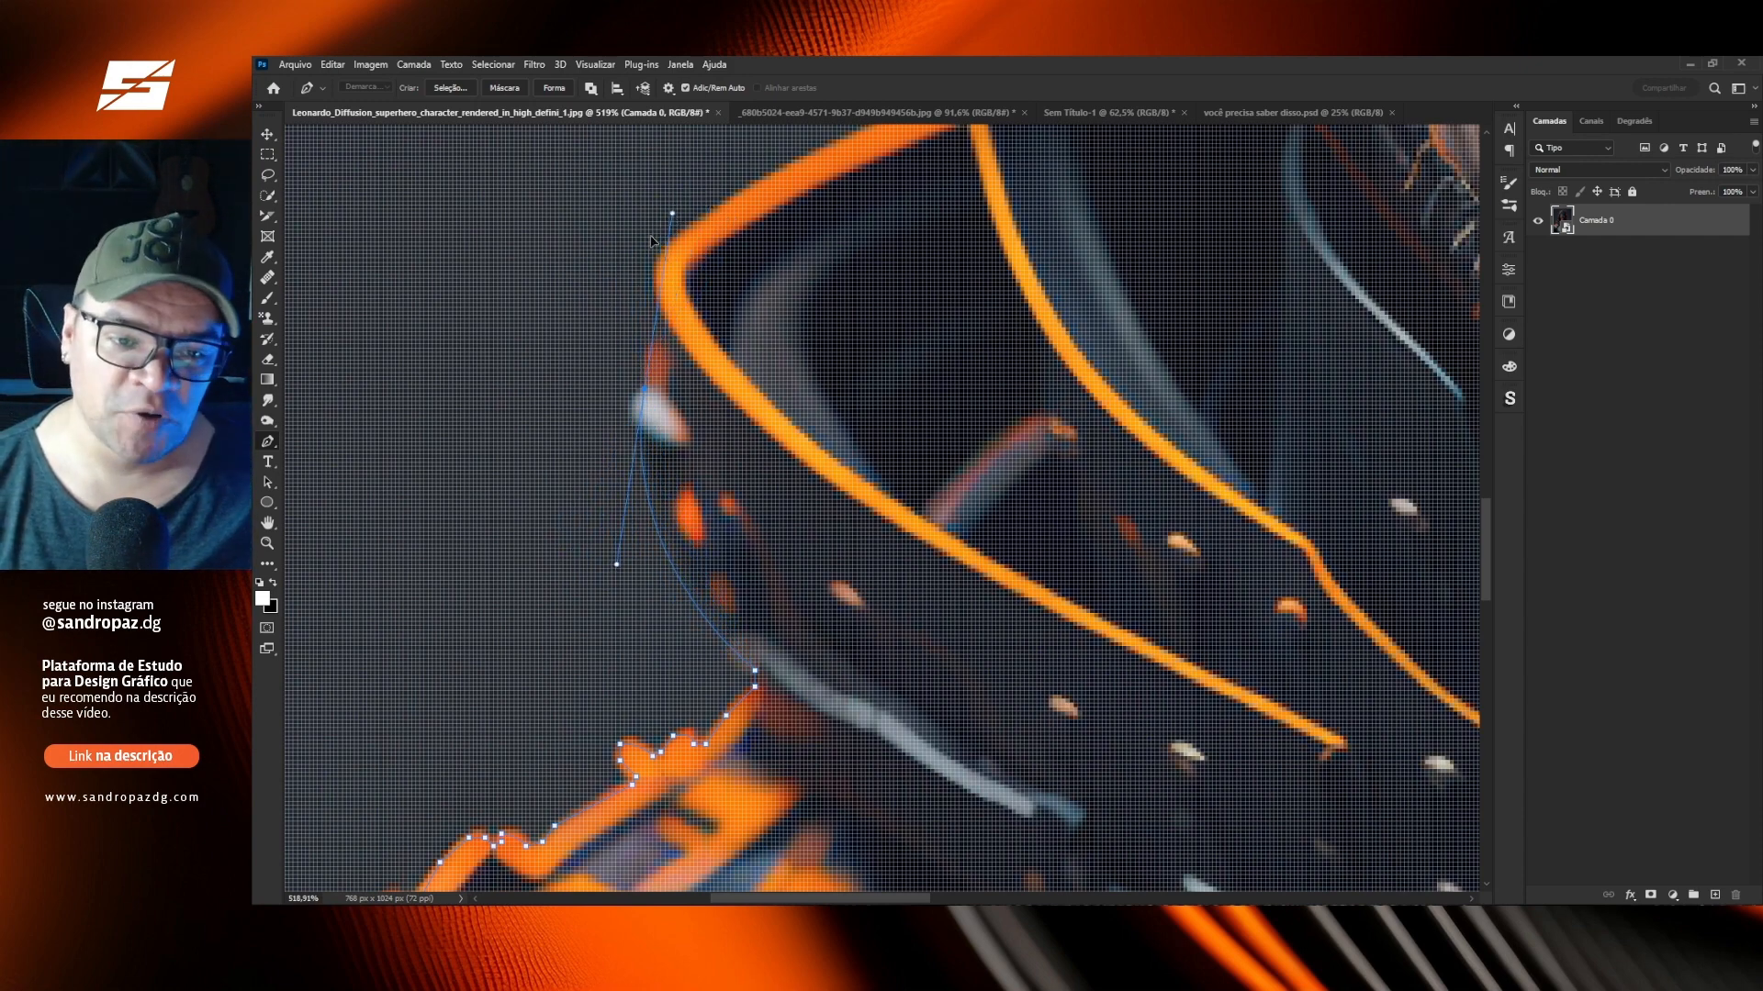
key("ctrl+z")
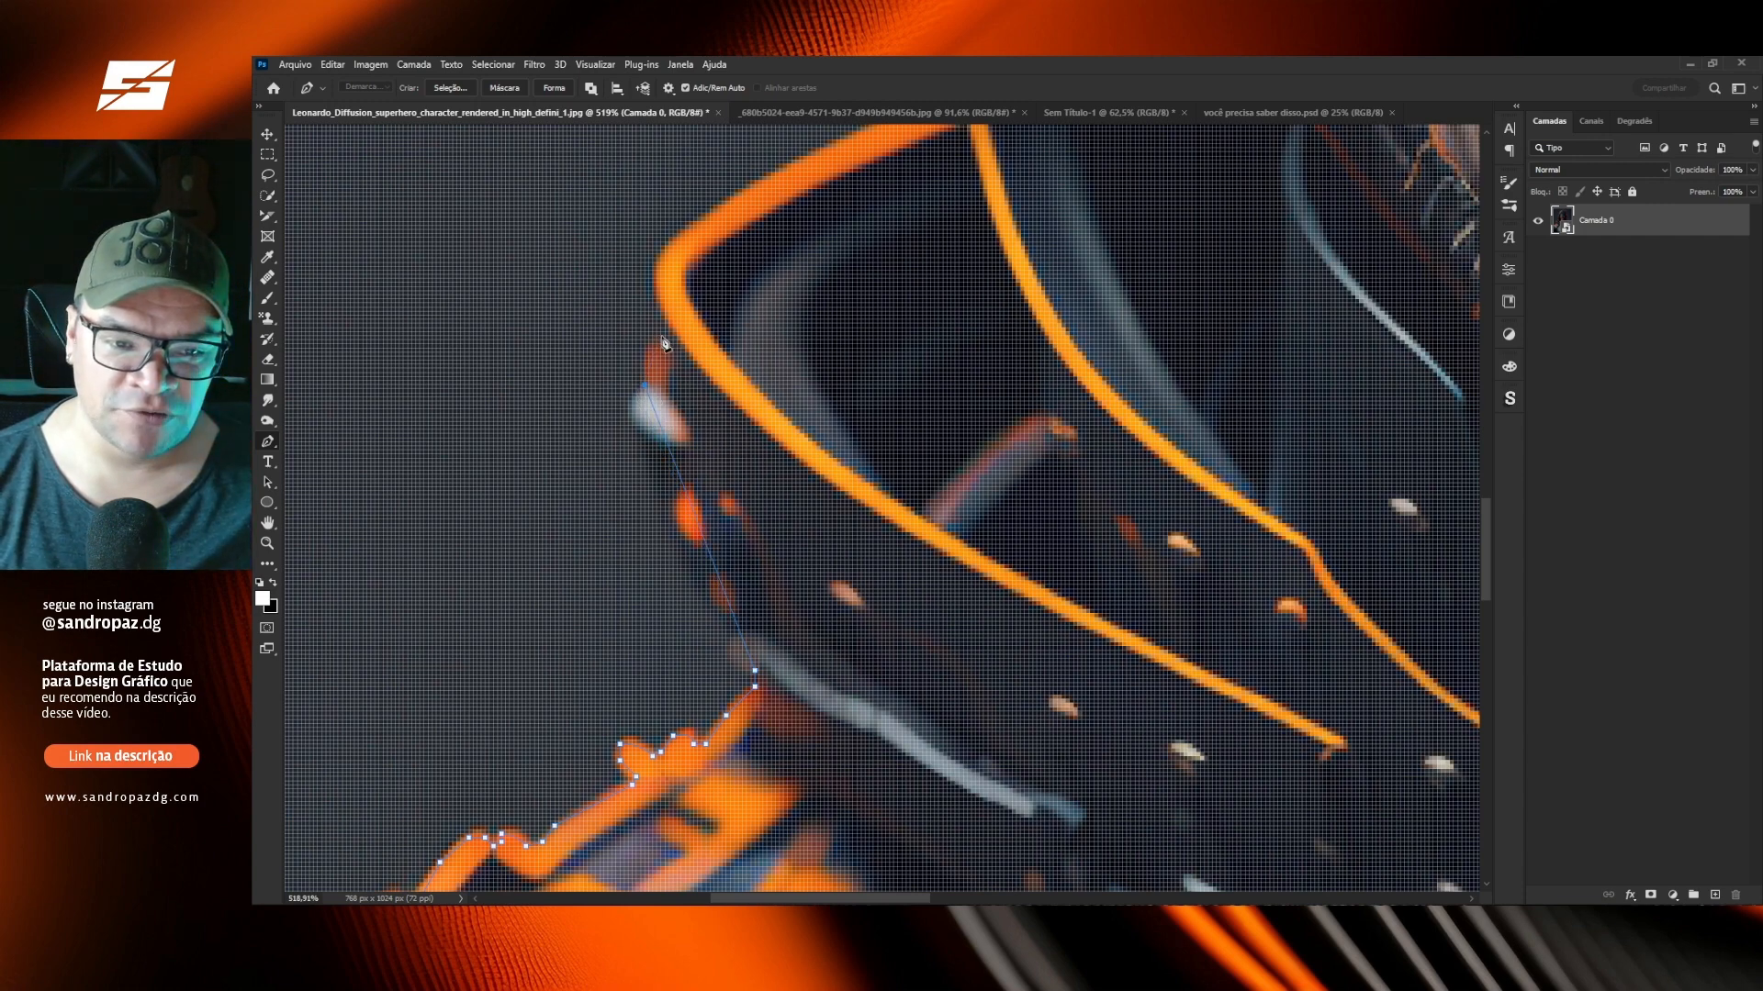
Extend the path past the collar's orange corner and bend its straight segments to follow the collar's outer edge.
left_click(695, 224)
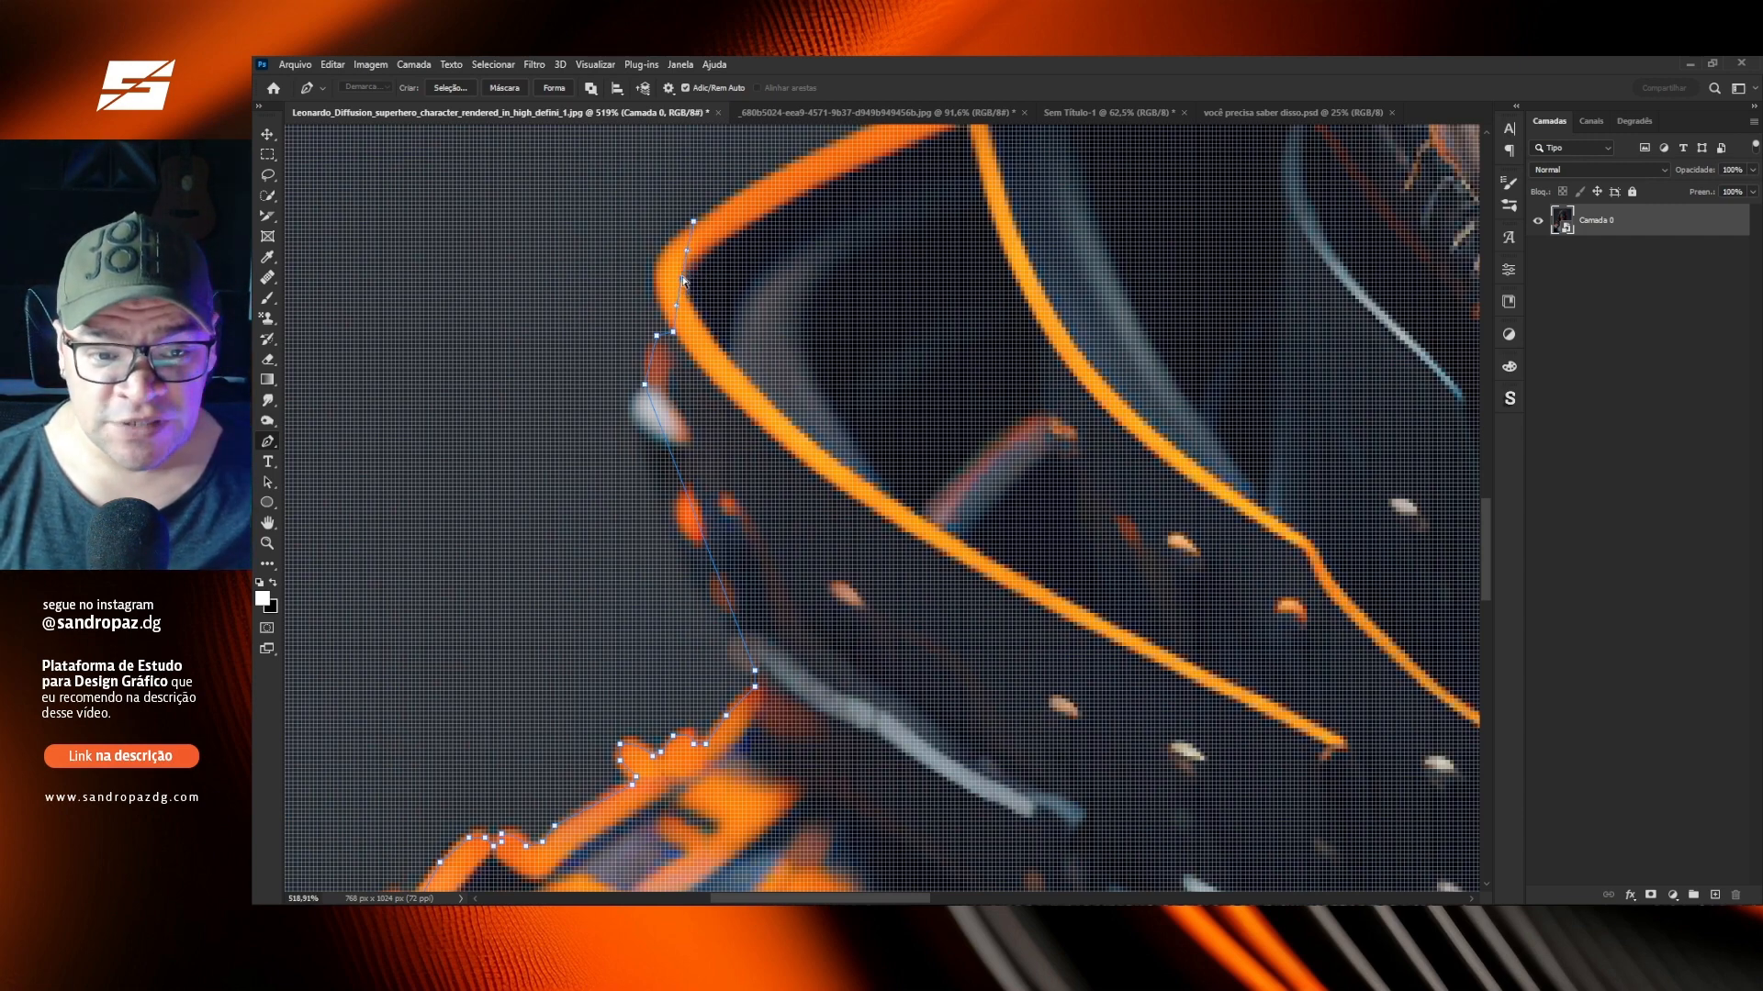
left_click_drag(683, 280, 657, 267)
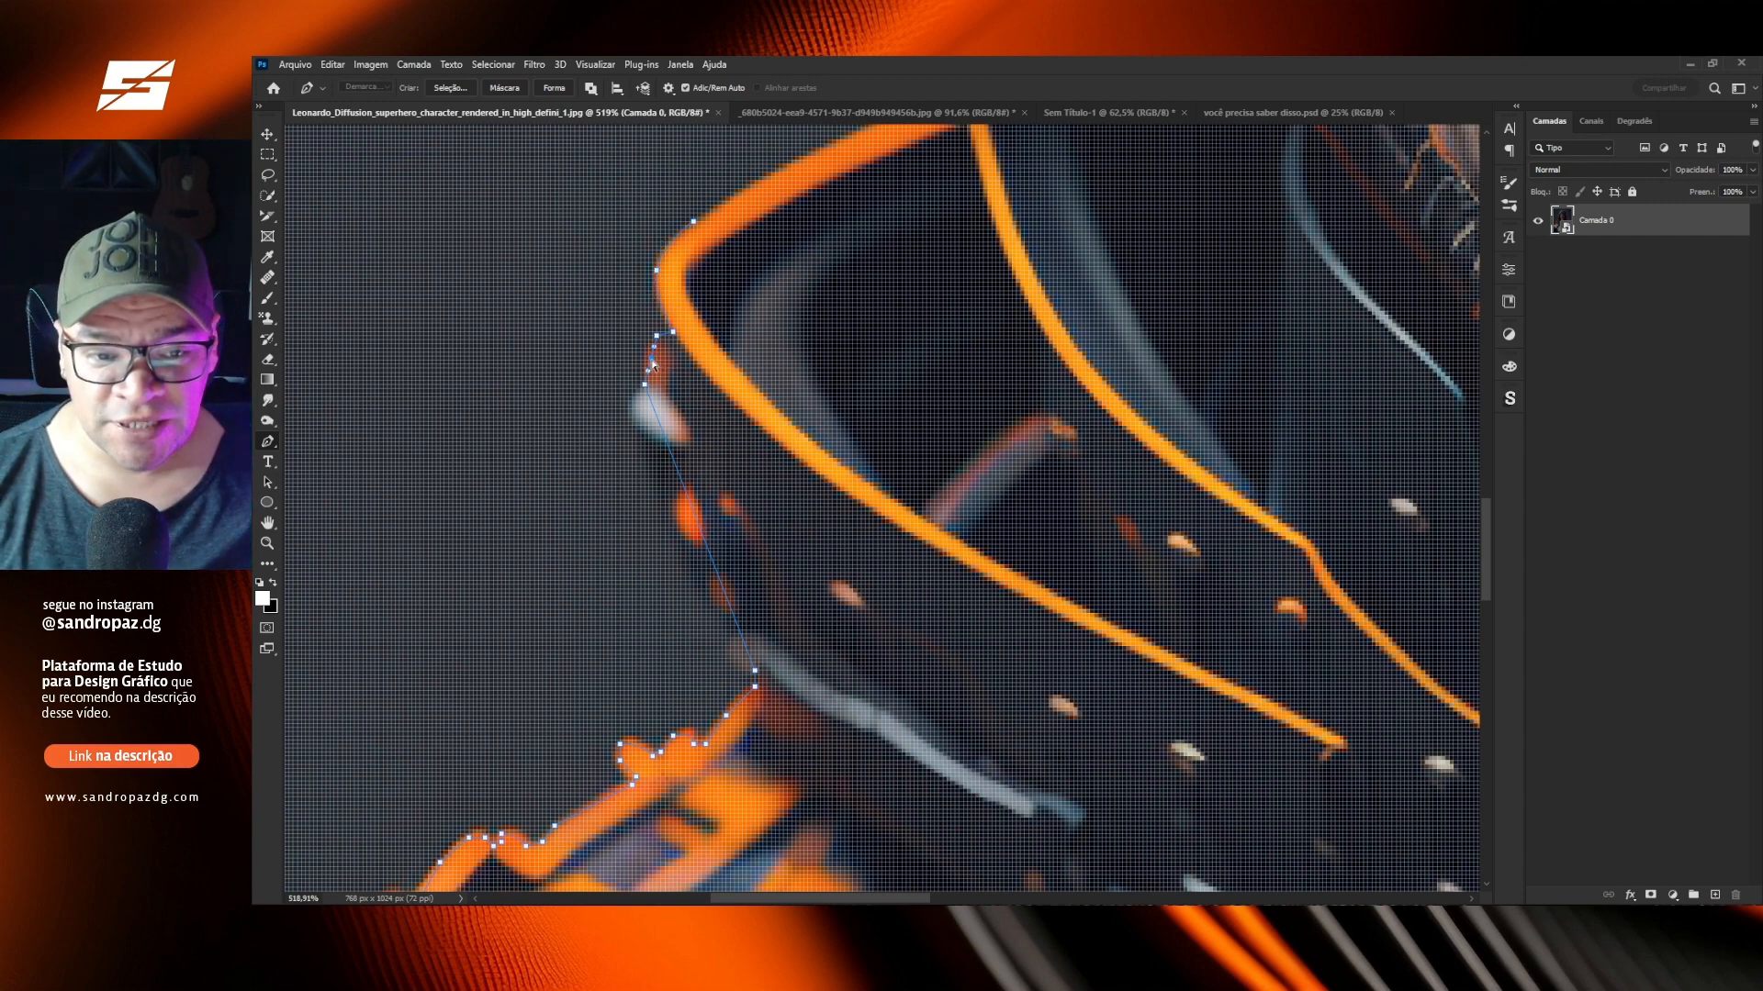
left_click_drag(651, 360, 642, 360)
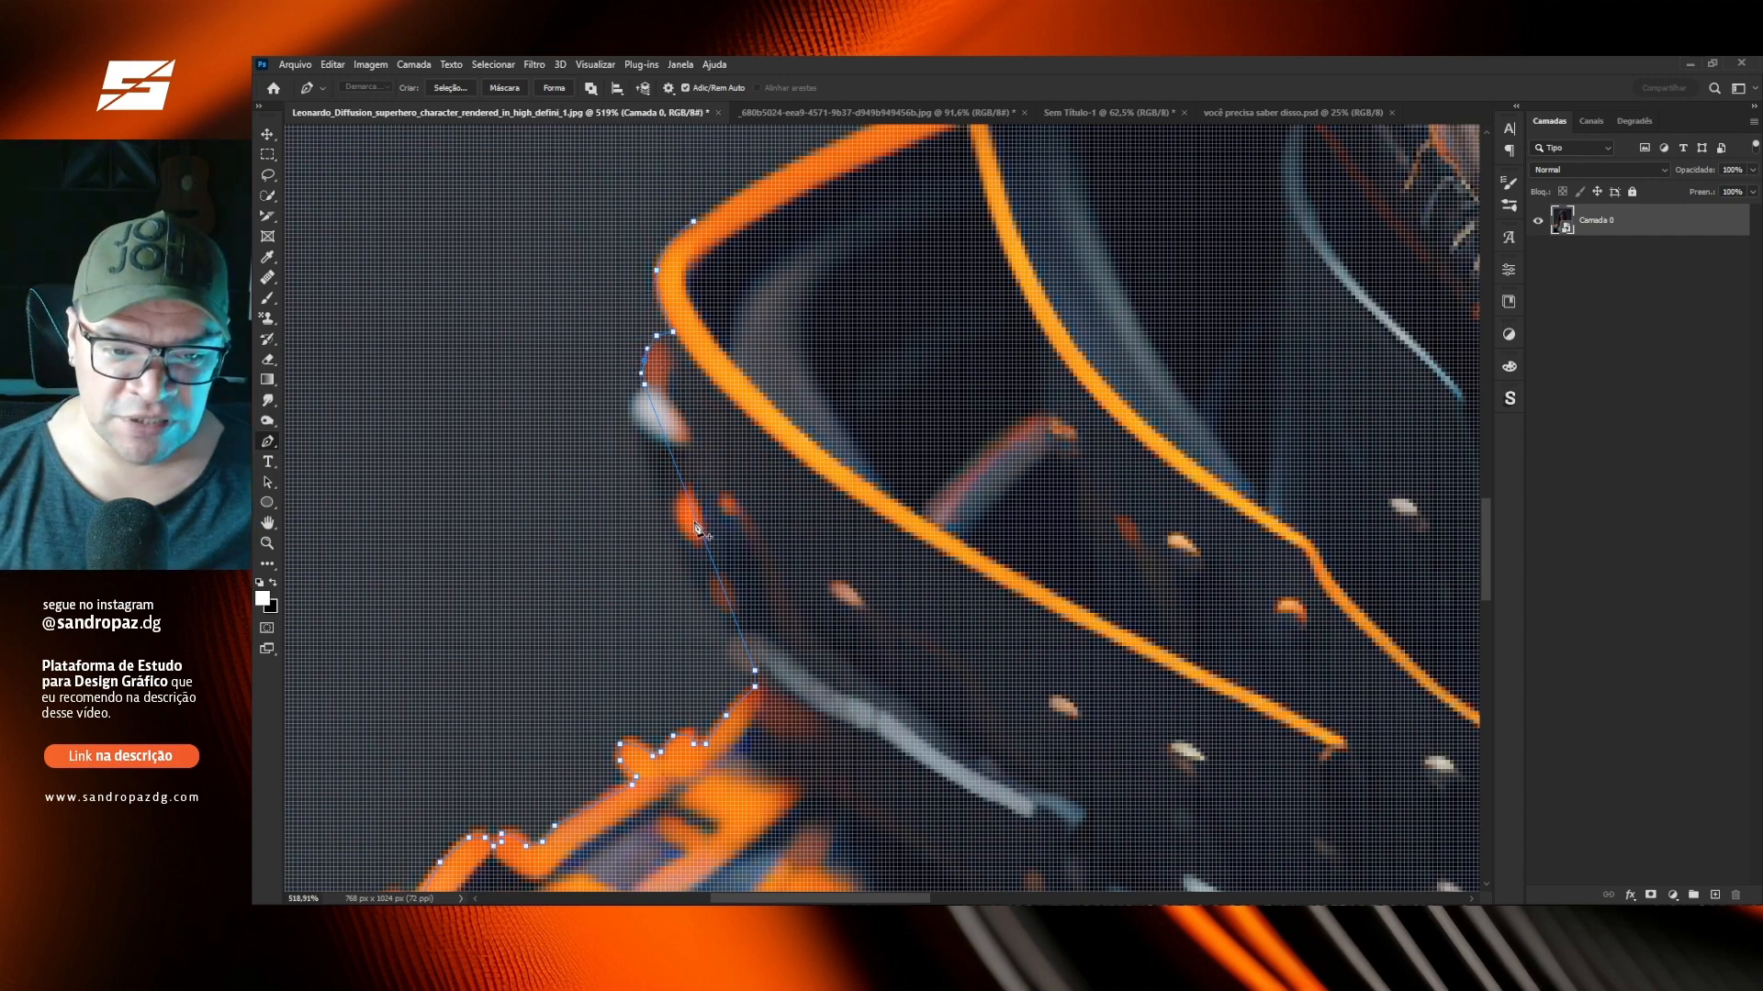
left_click_drag(698, 525, 668, 526)
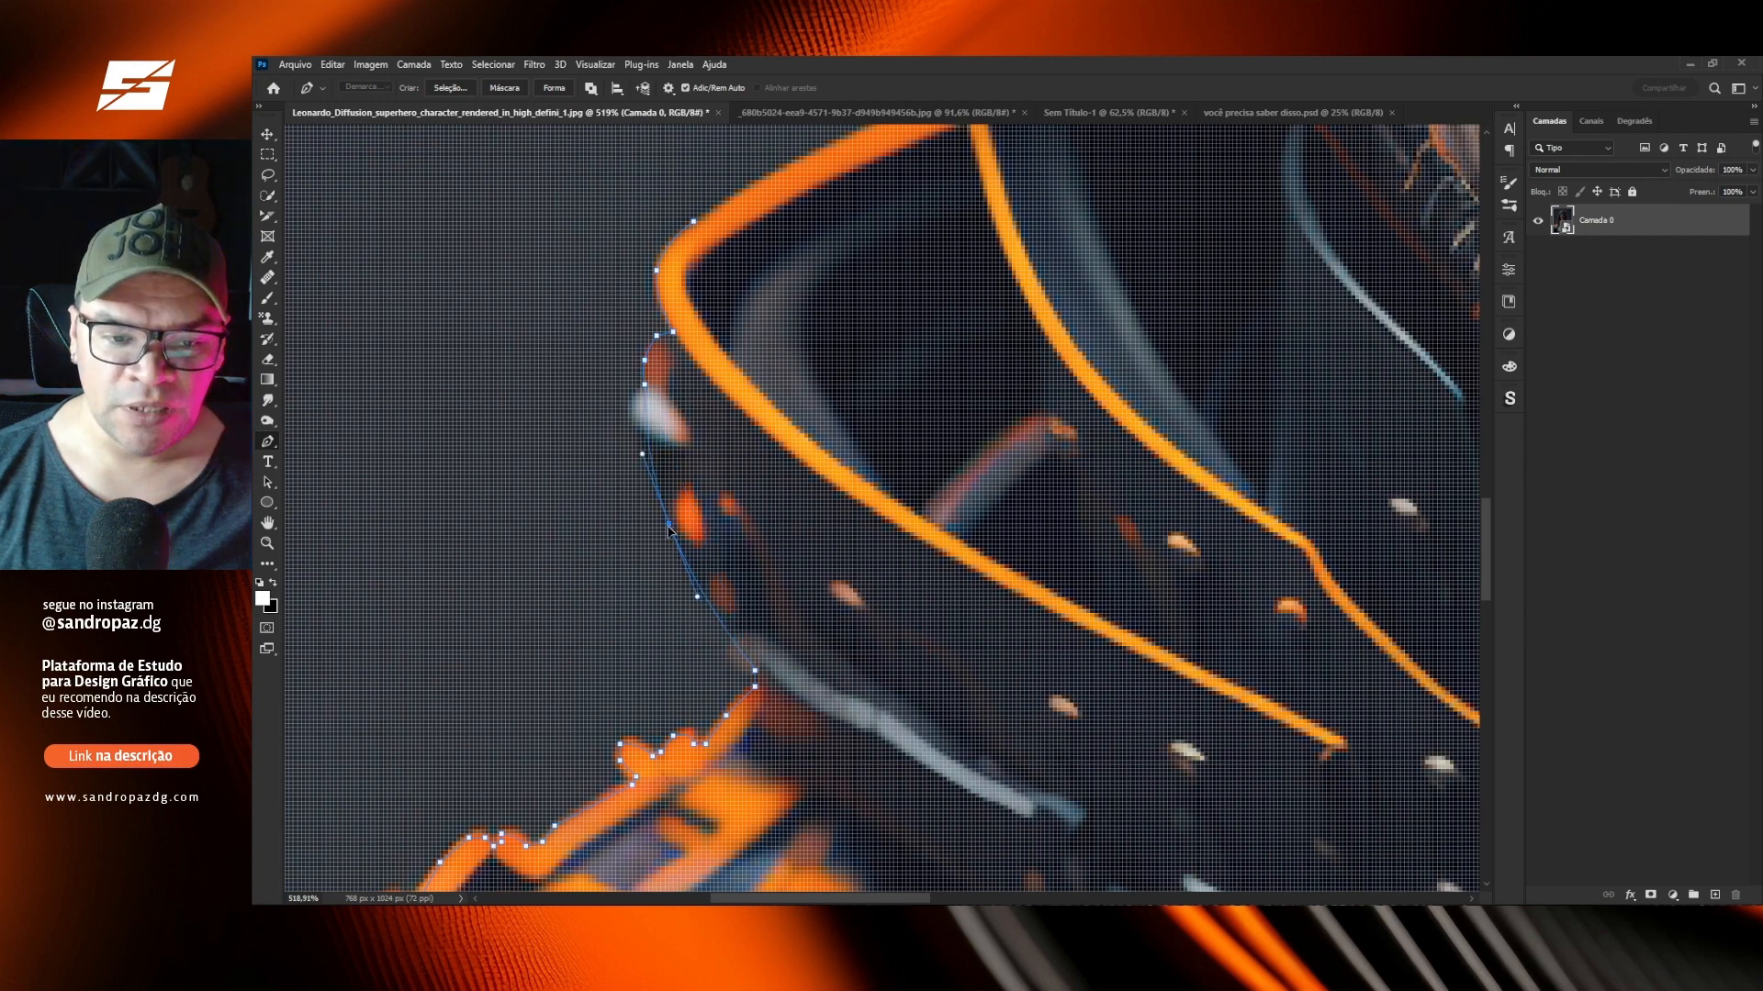
left_click(648, 428)
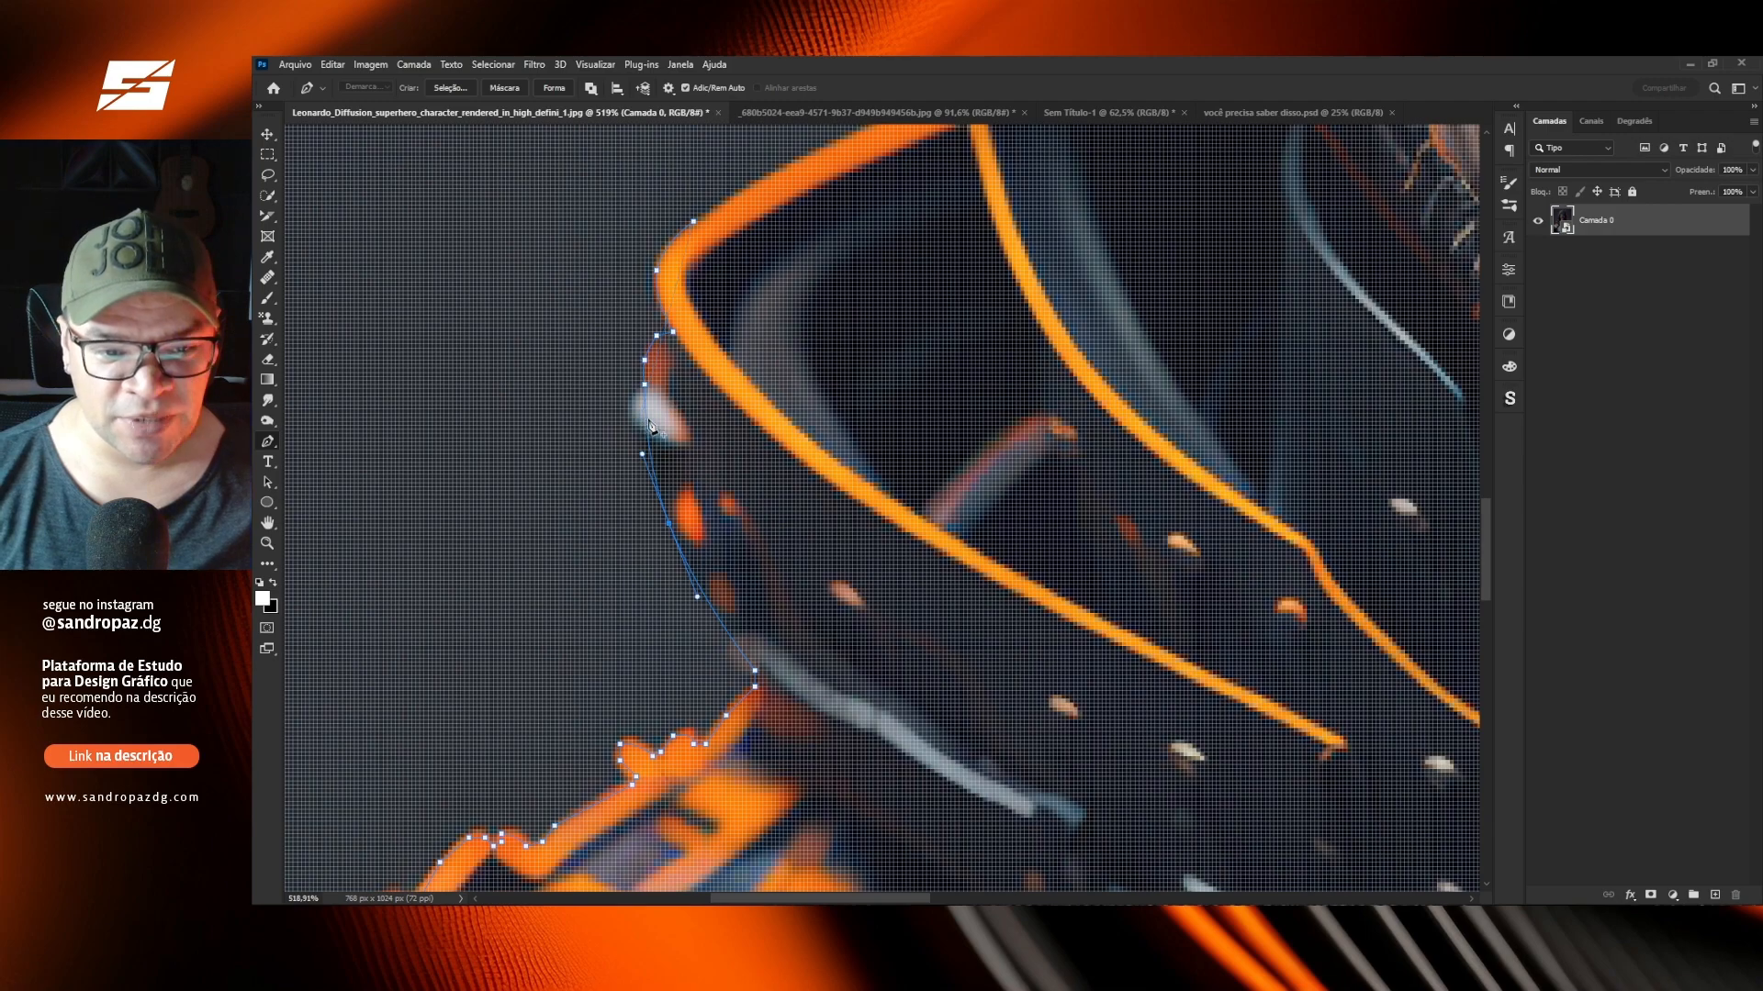
left_click_drag(648, 424, 631, 418)
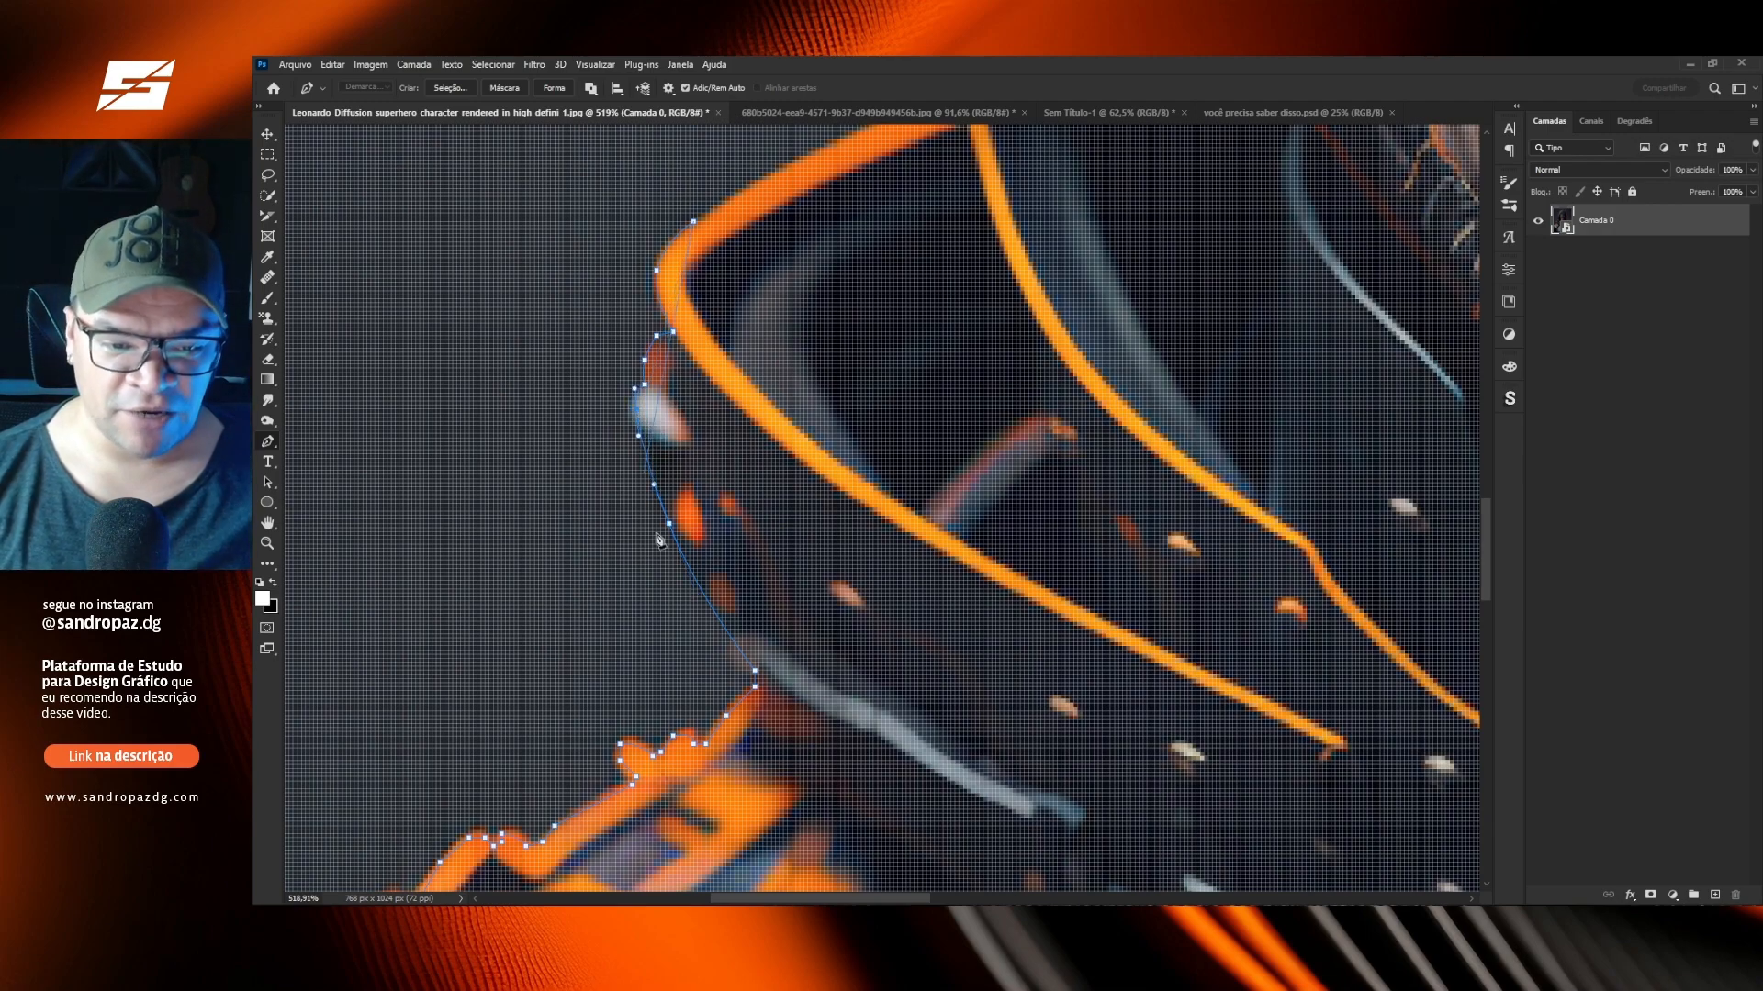
Extend the path along the collar's orange upper strip to the hood and curve that segment to fit the strip's outline.
left_click_drag(645, 638, 722, 702)
left_click_drag(945, 411, 762, 648)
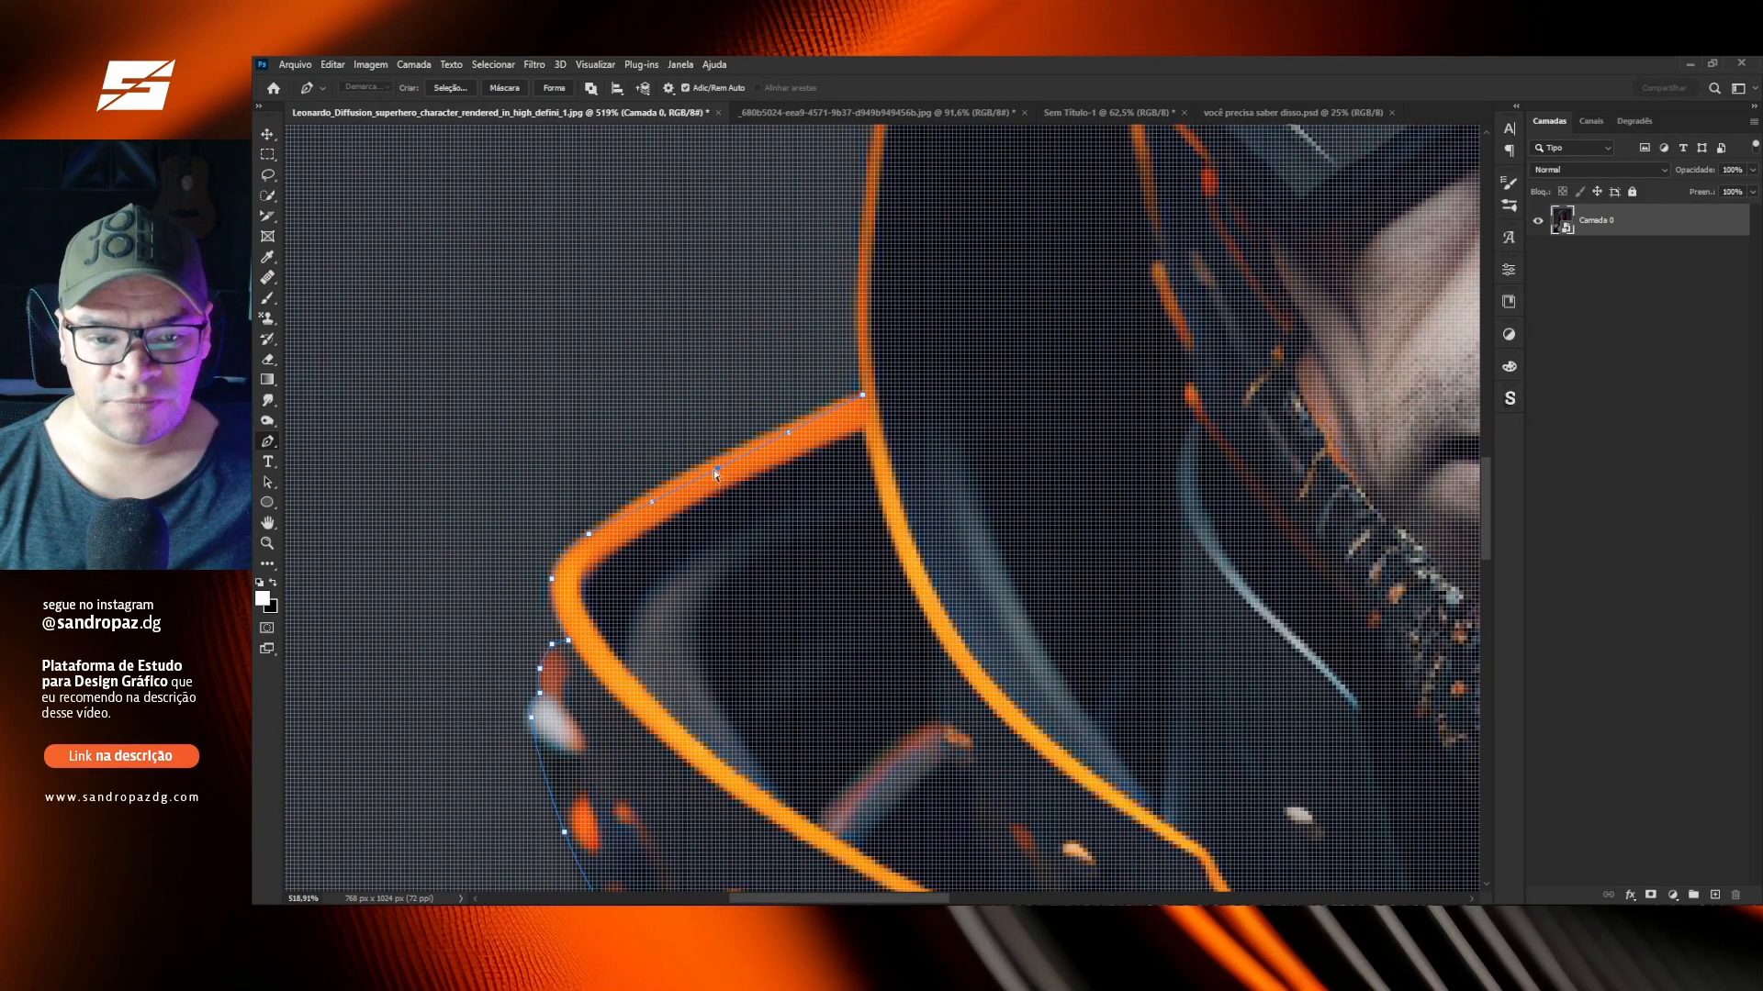
left_click_drag(716, 473, 707, 469)
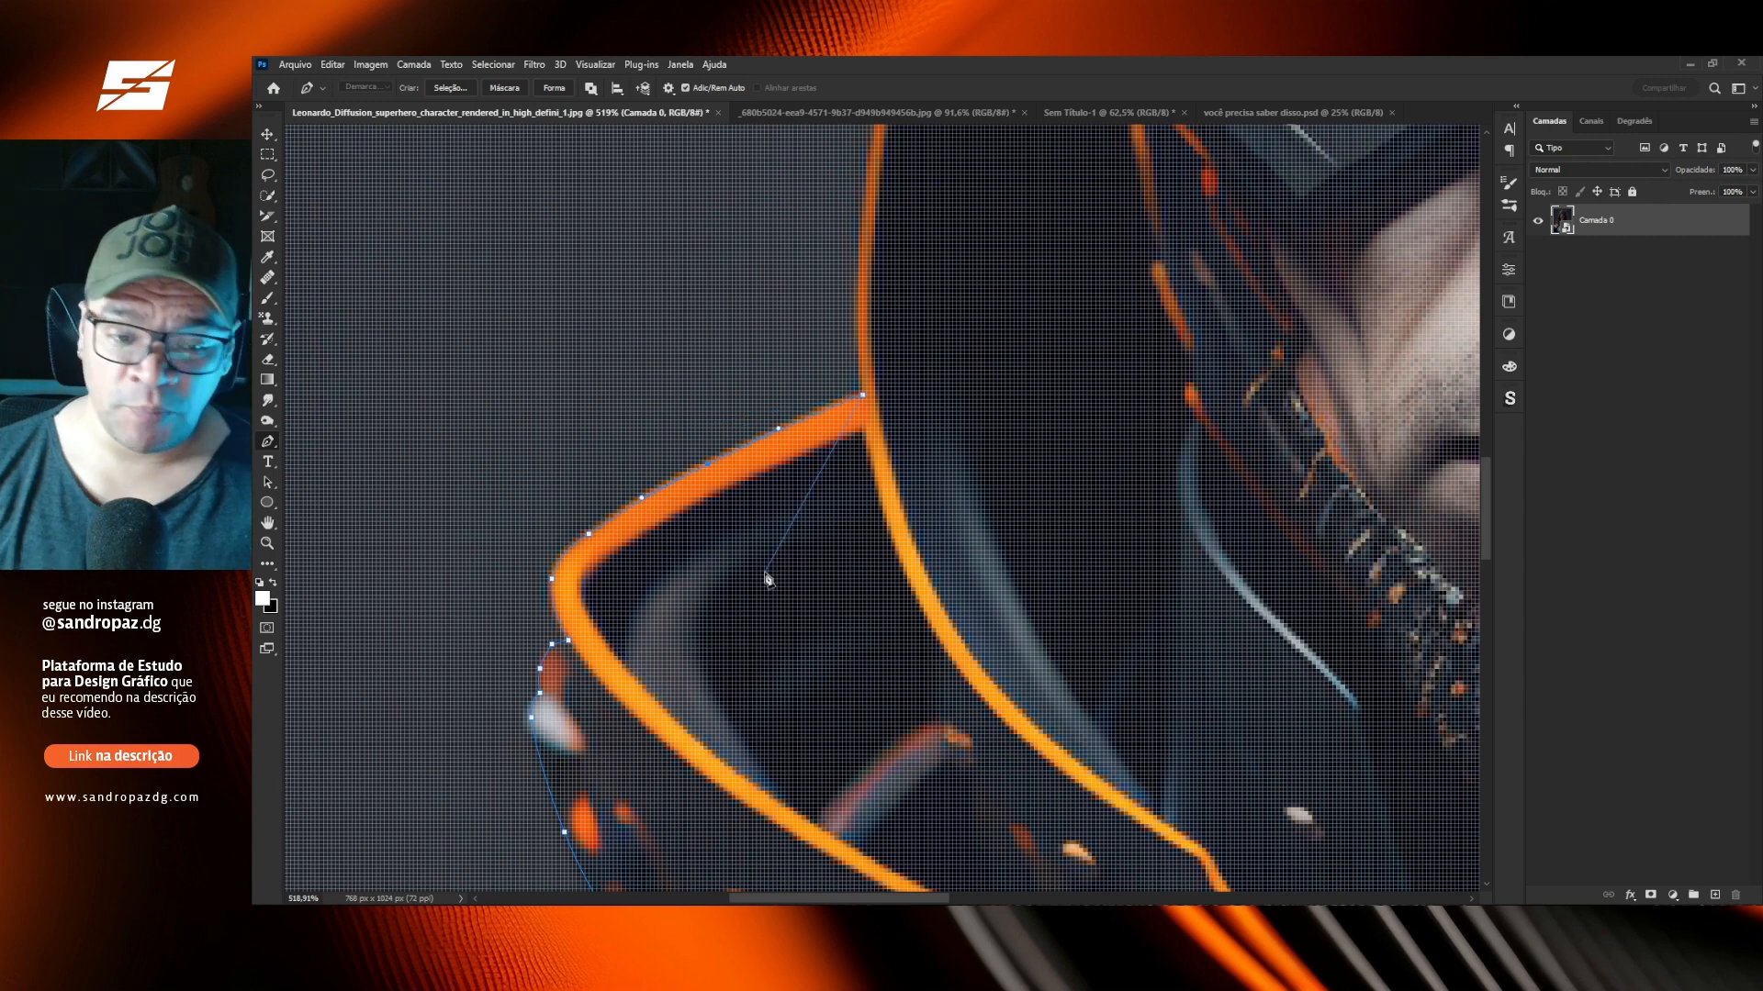
scroll(707, 480, "up", 5)
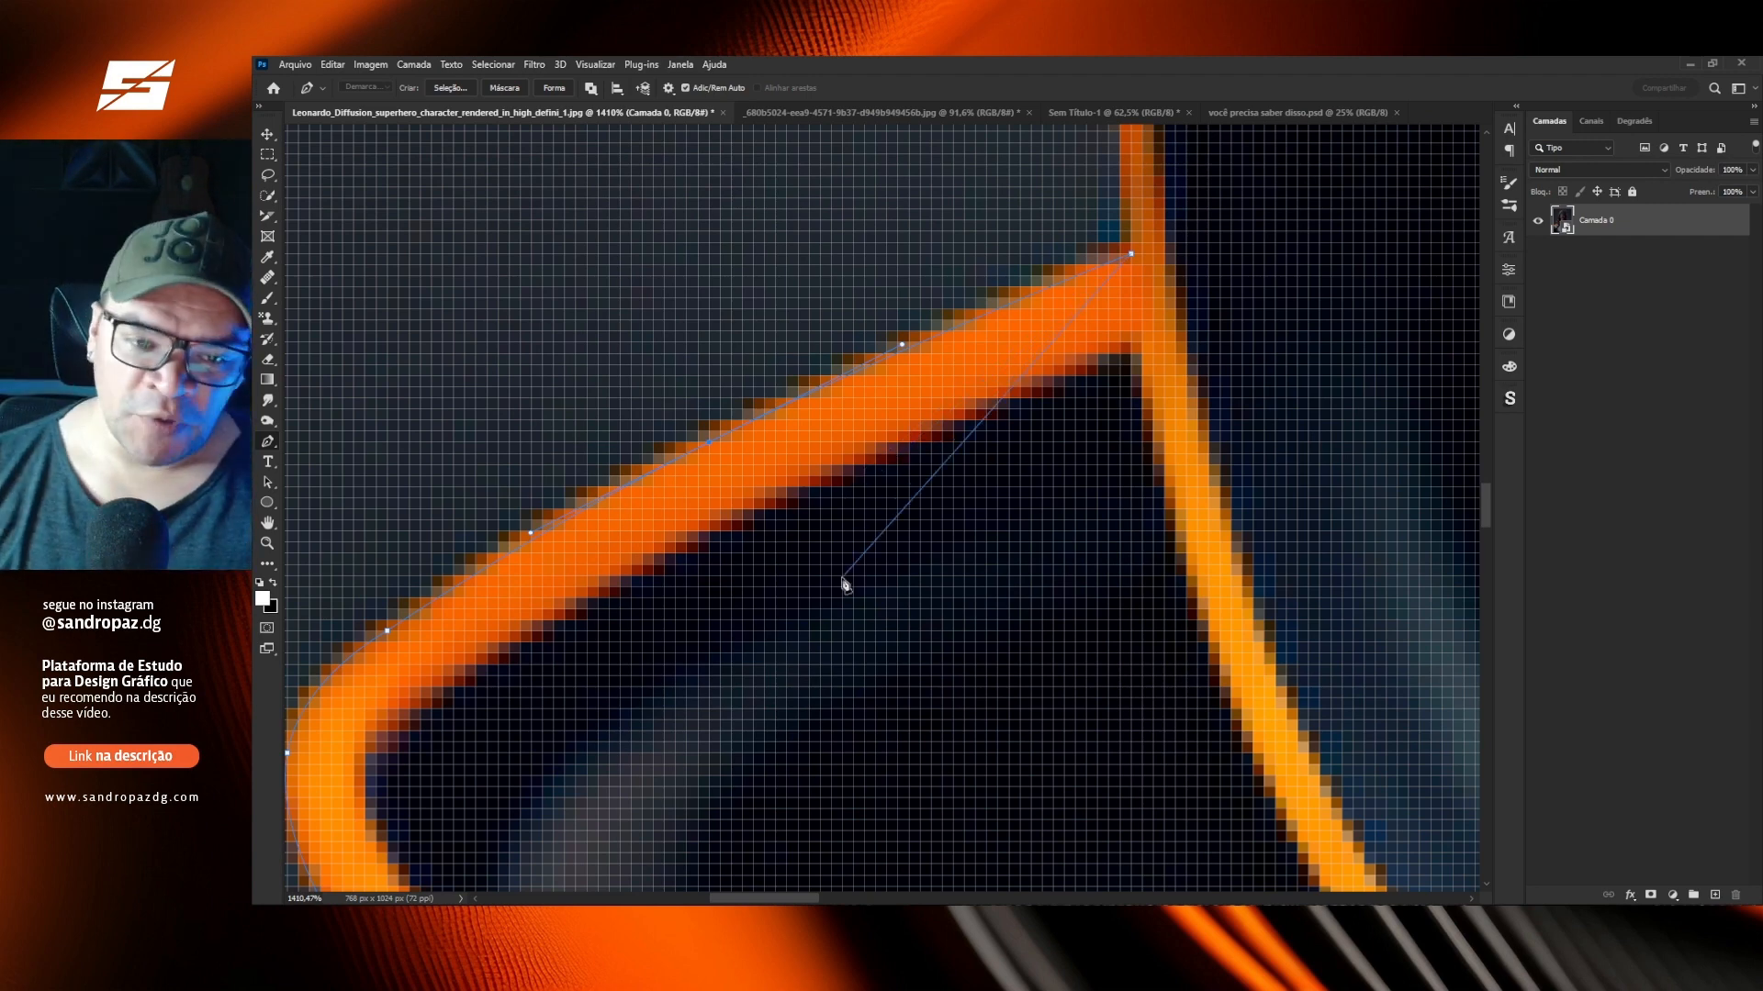
Try shifting the collar strip's curve slightly outside the orange edge and return it just inside the edge.
mouse_move(712, 447)
left_mouse_down()
mouse_move(675, 409)
mouse_move(699, 435)
left_mouse_up()
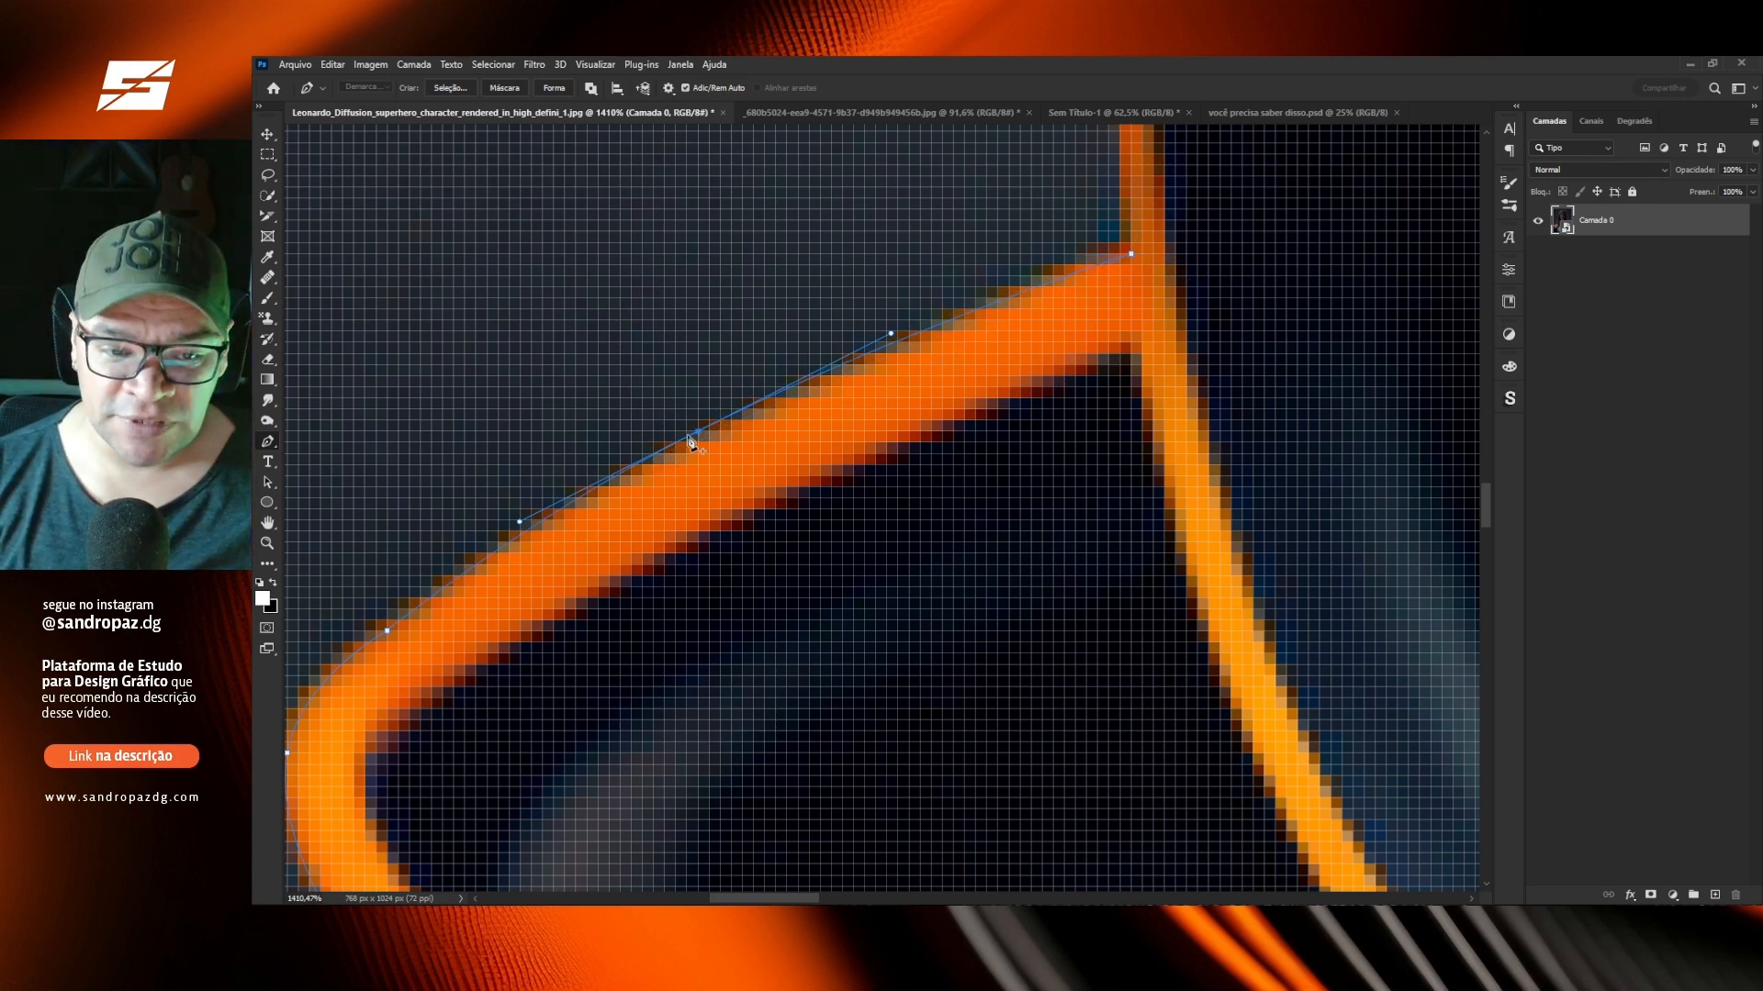
left_click_drag(702, 436, 715, 455)
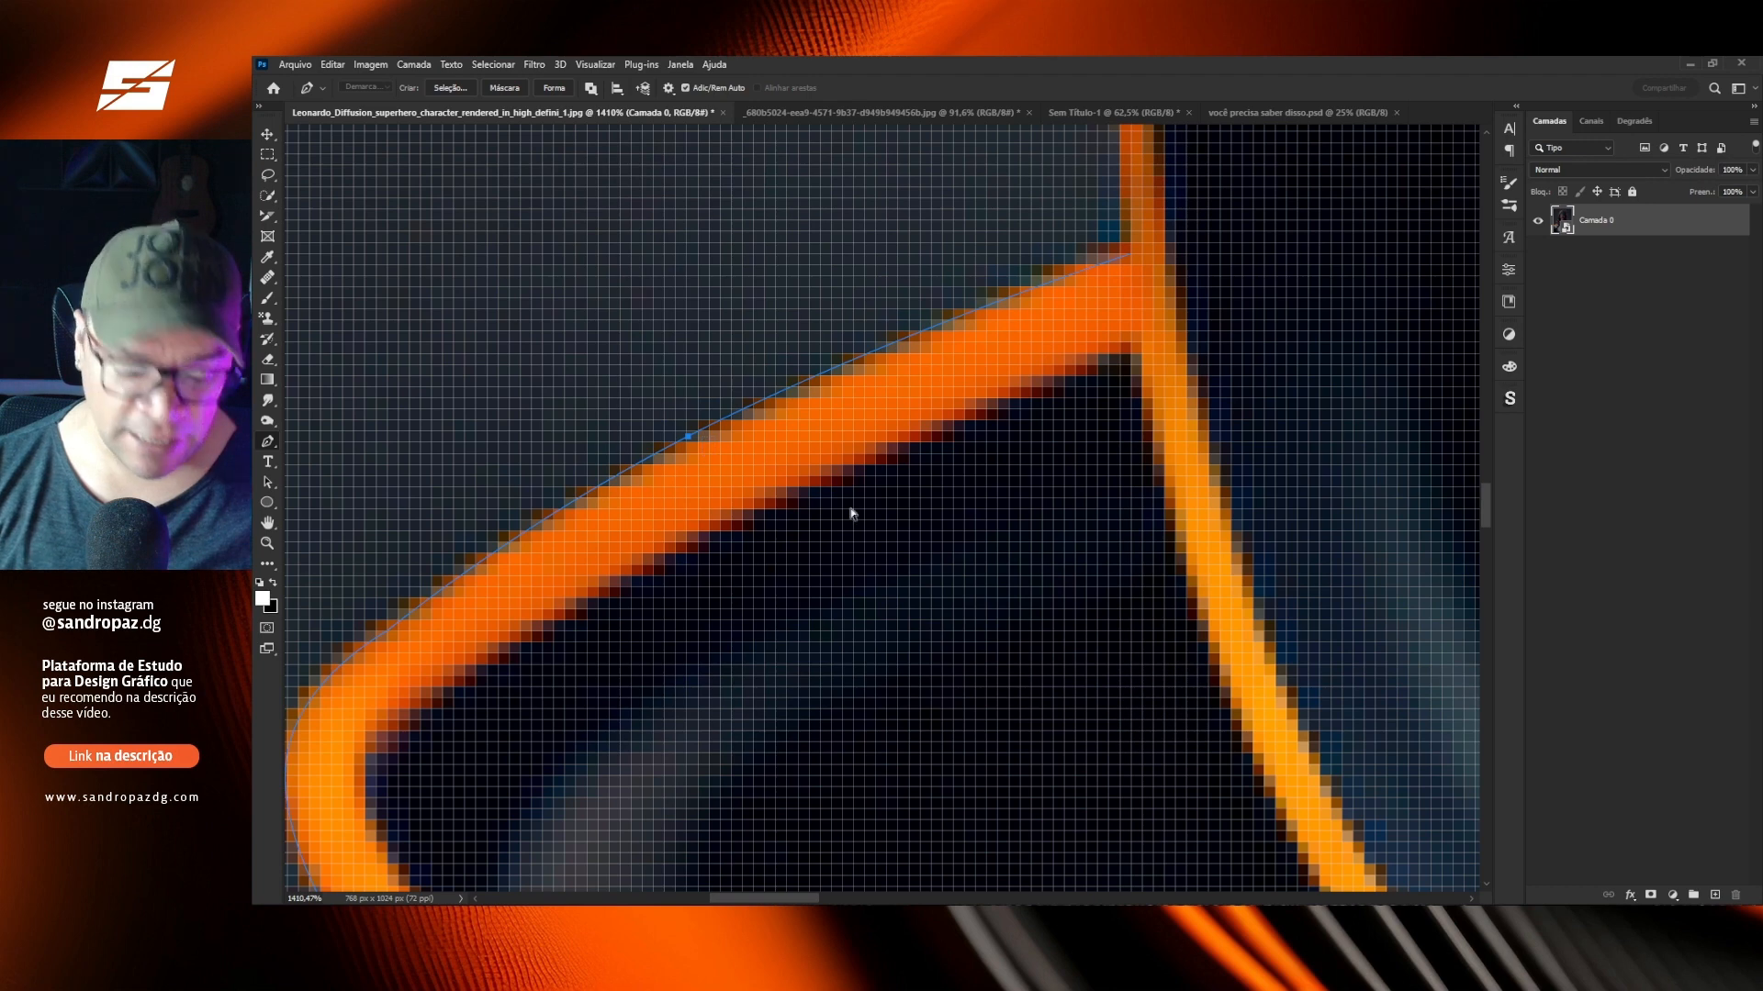
left_click(881, 487, "ctrl")
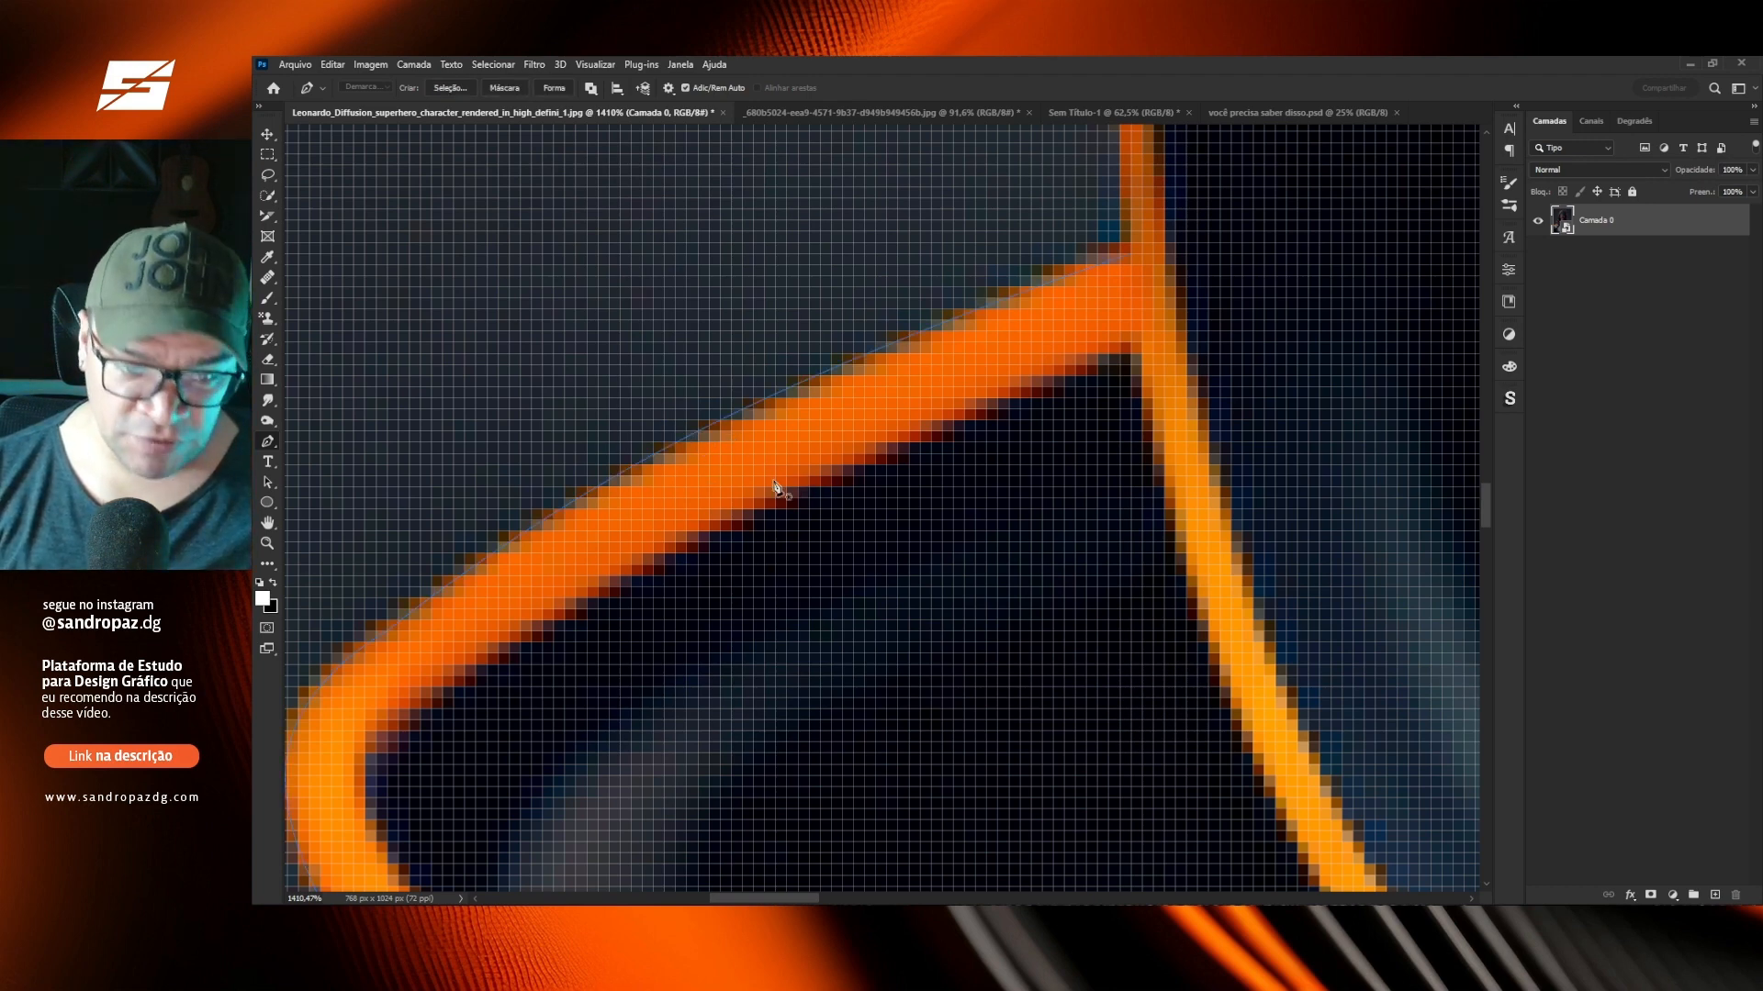
left_click(709, 450, "ctrl")
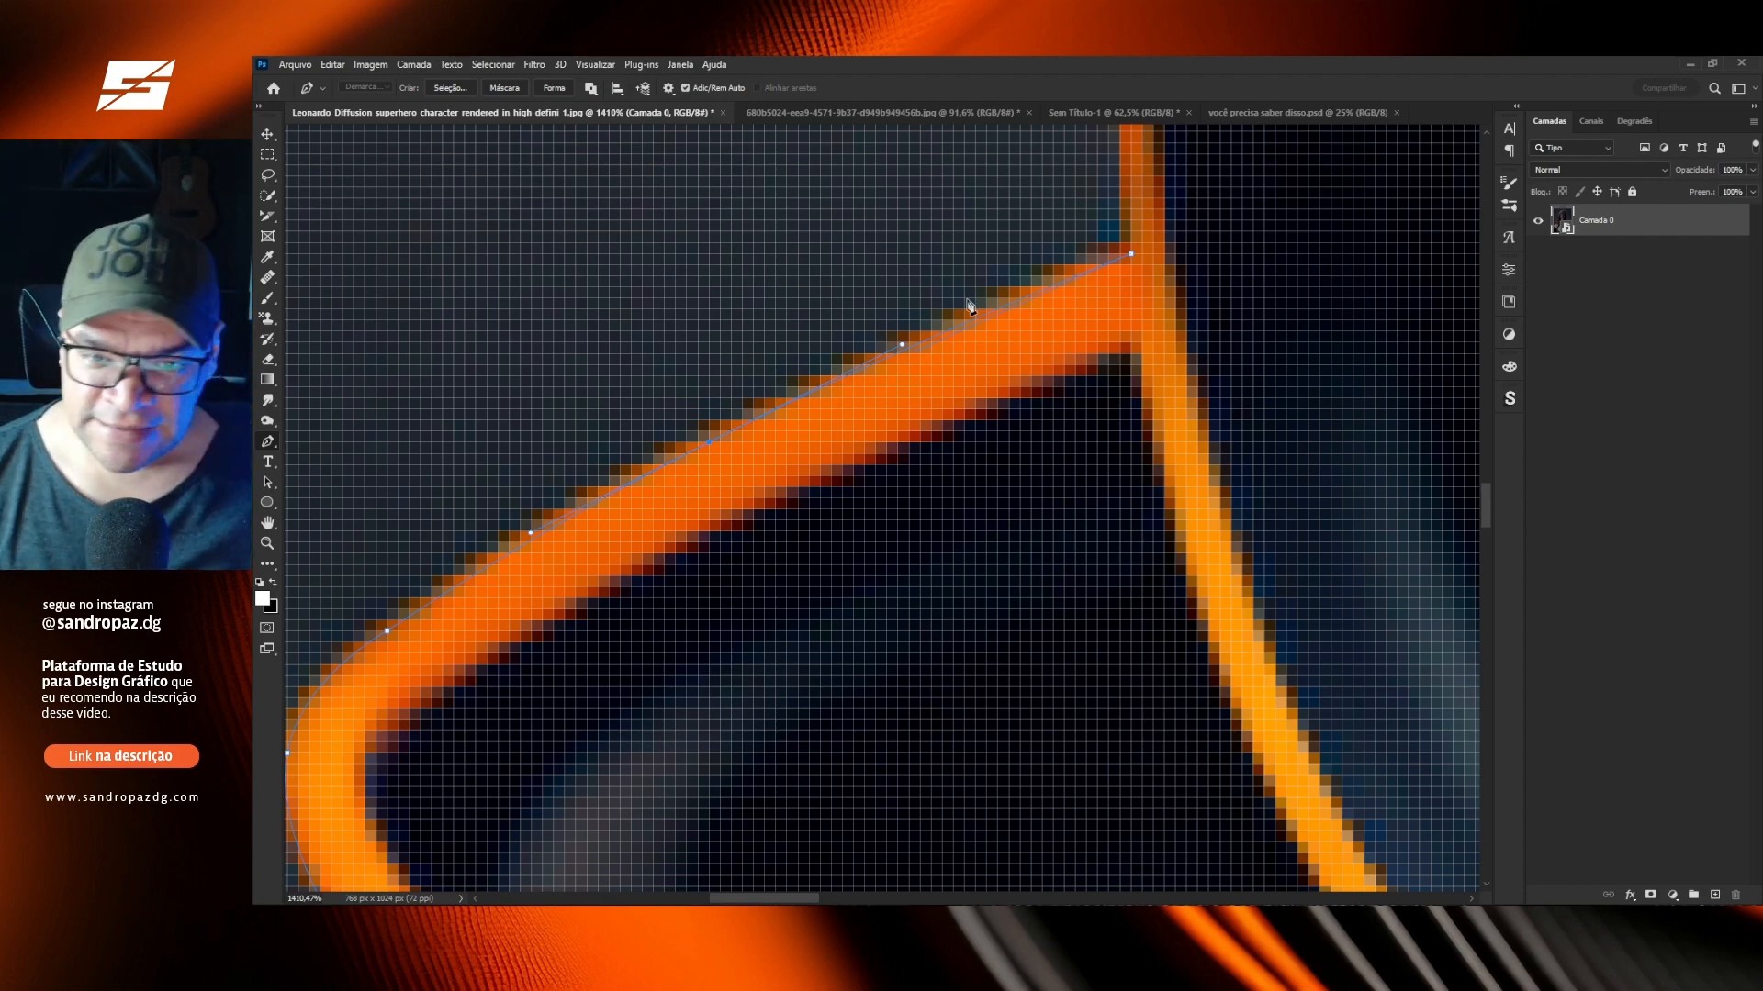
Examine the traced collar path, the untraced hood edge above it, and the whole image.
left_click_drag(899, 451, 780, 601)
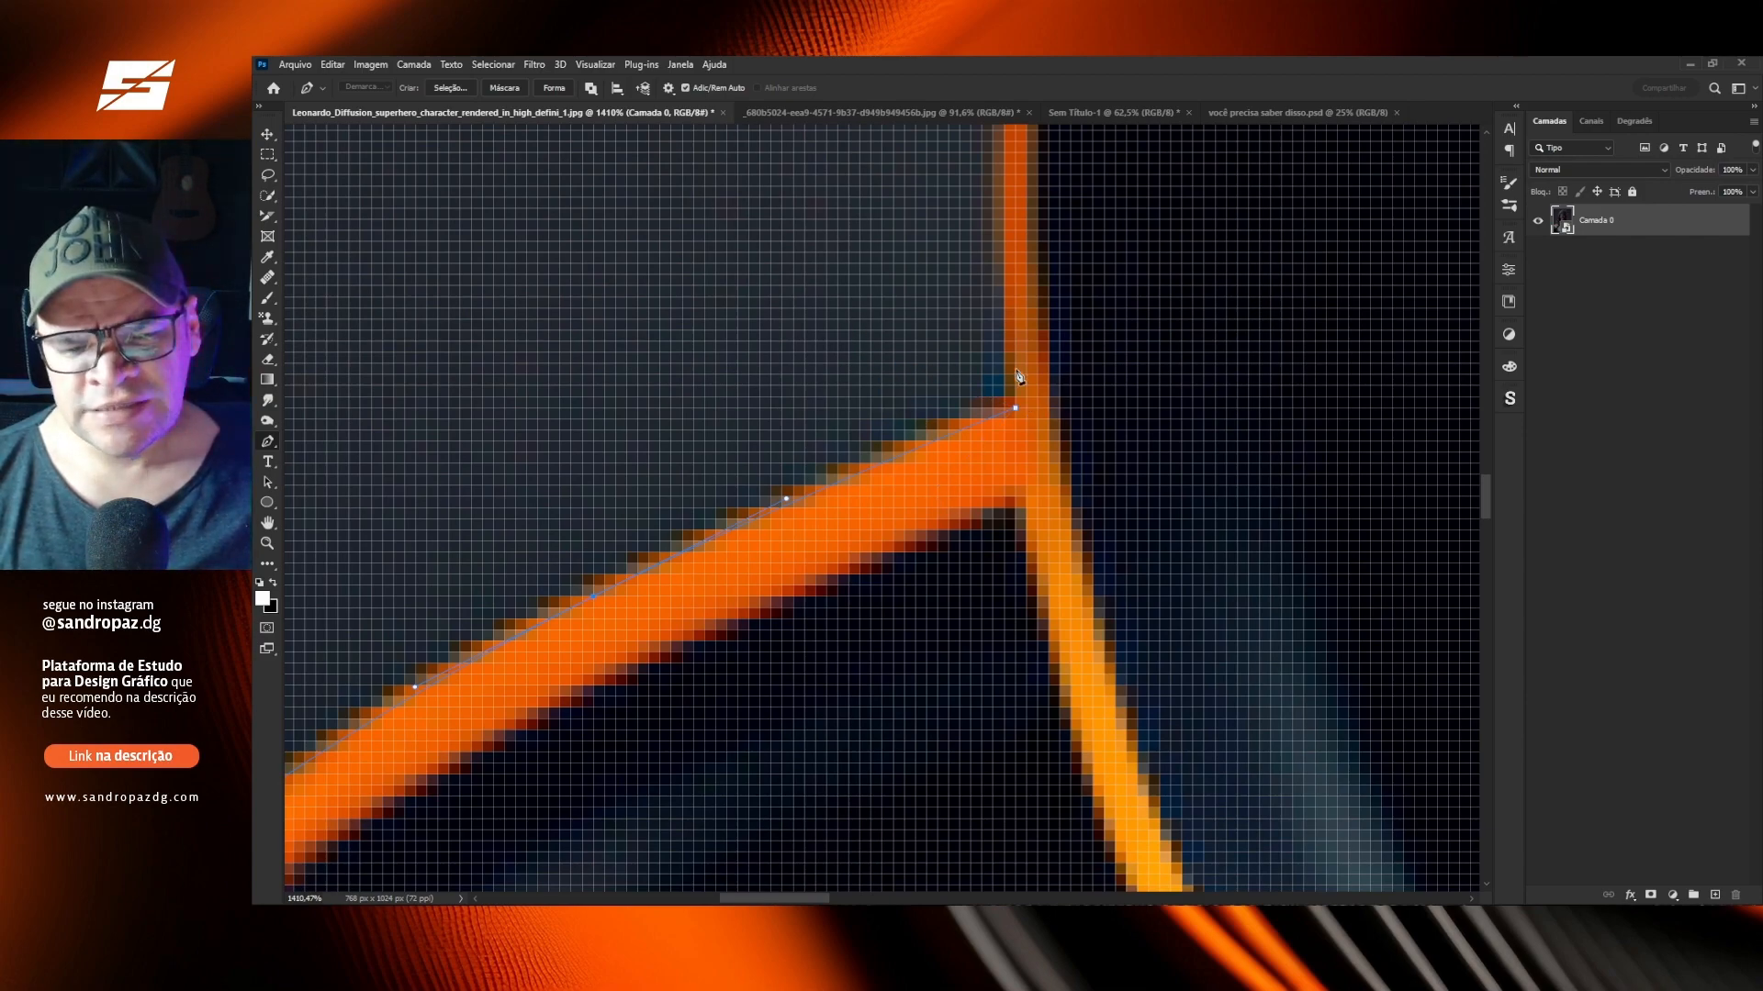
key("ctrl+minus")
key("ctrl+minus")
key("ctrl+minus")
key("ctrl+minus")
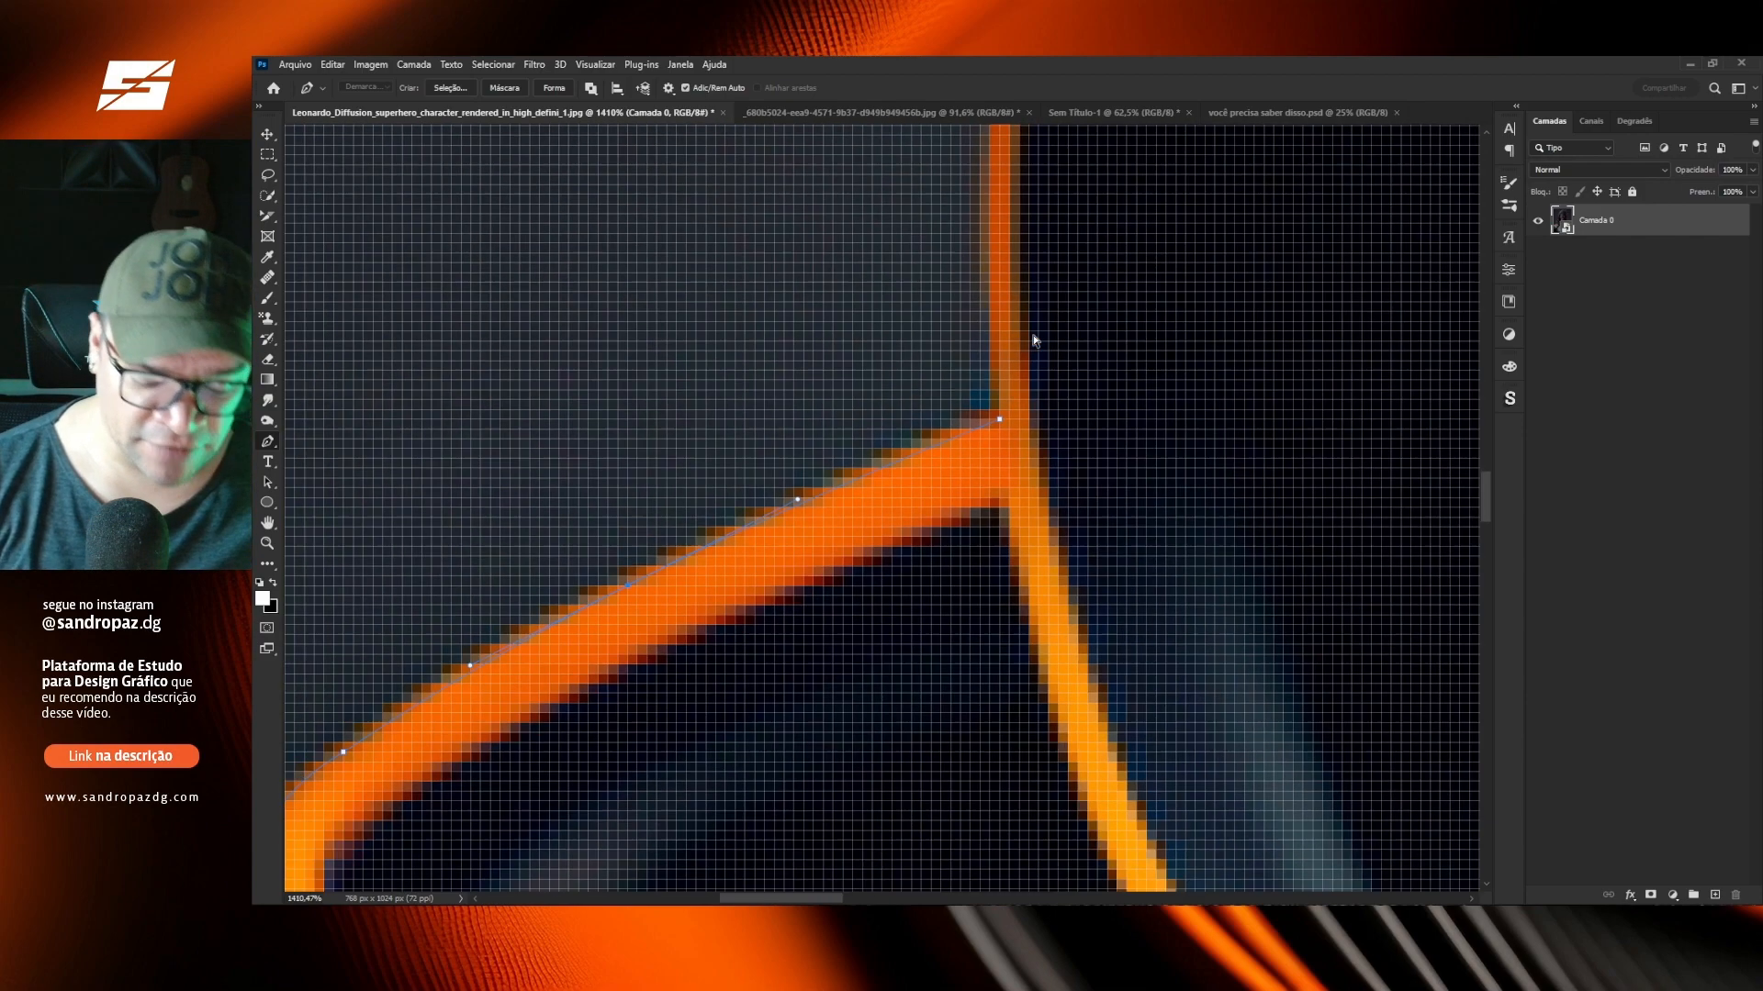
key("ctrl+minus")
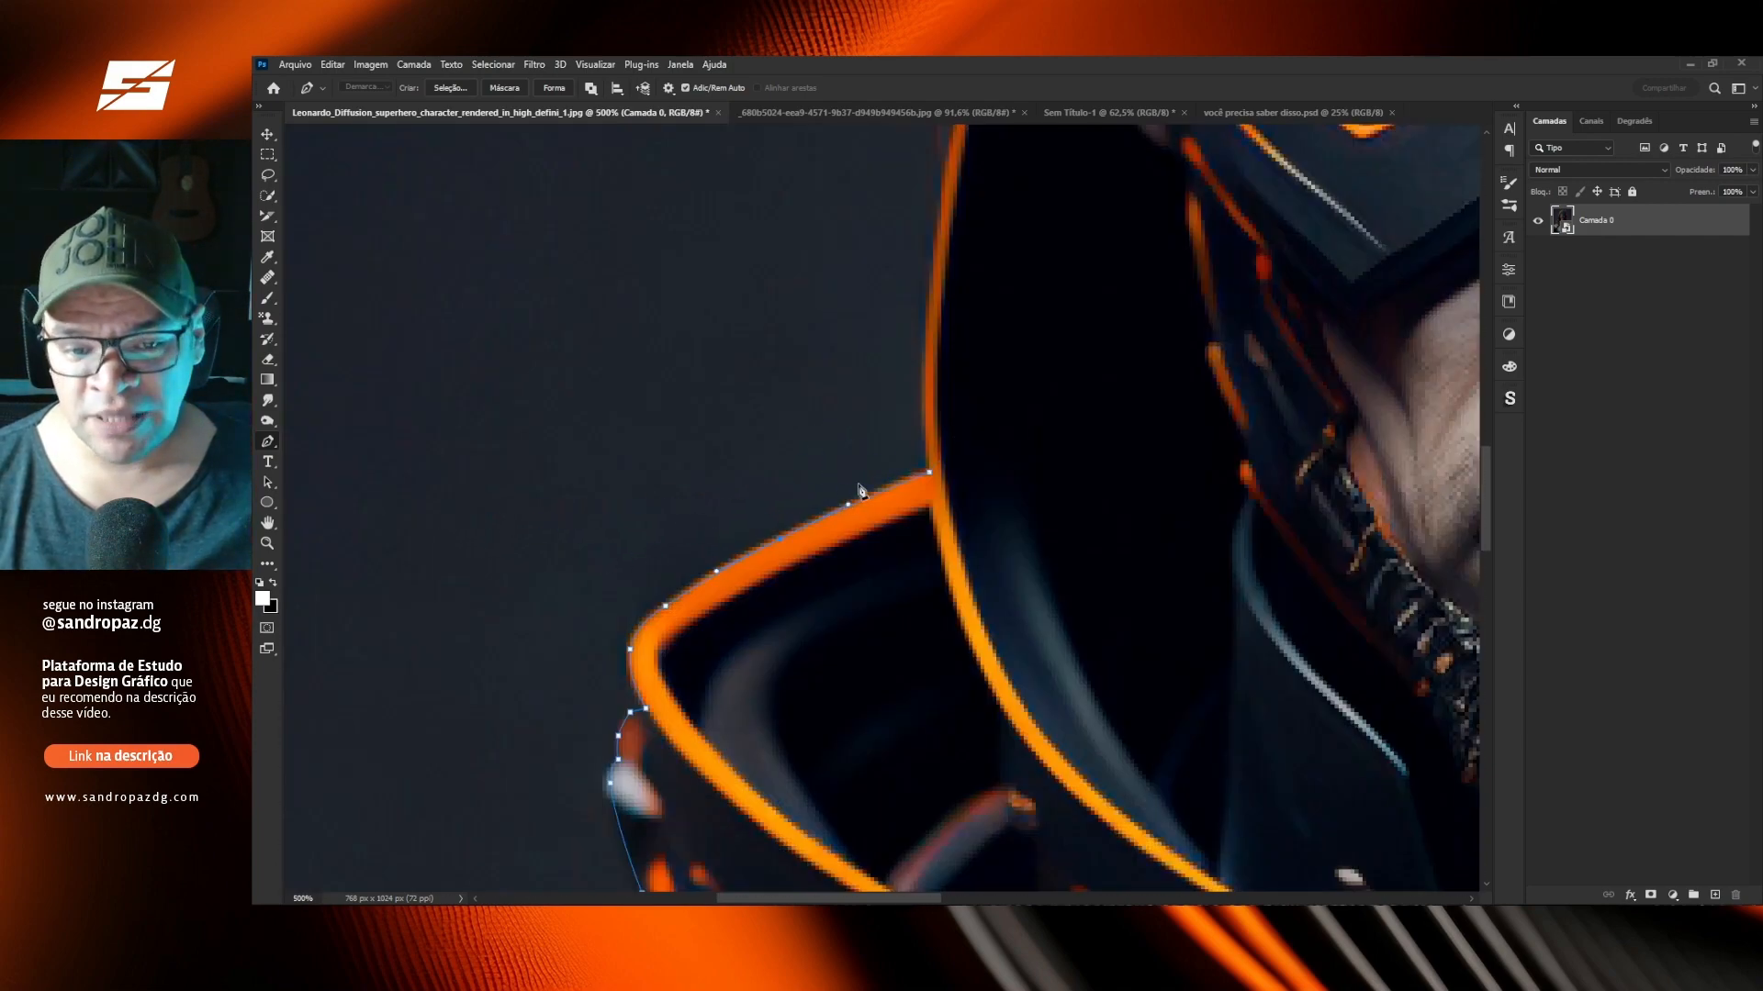
left_click_drag(985, 409, 626, 672)
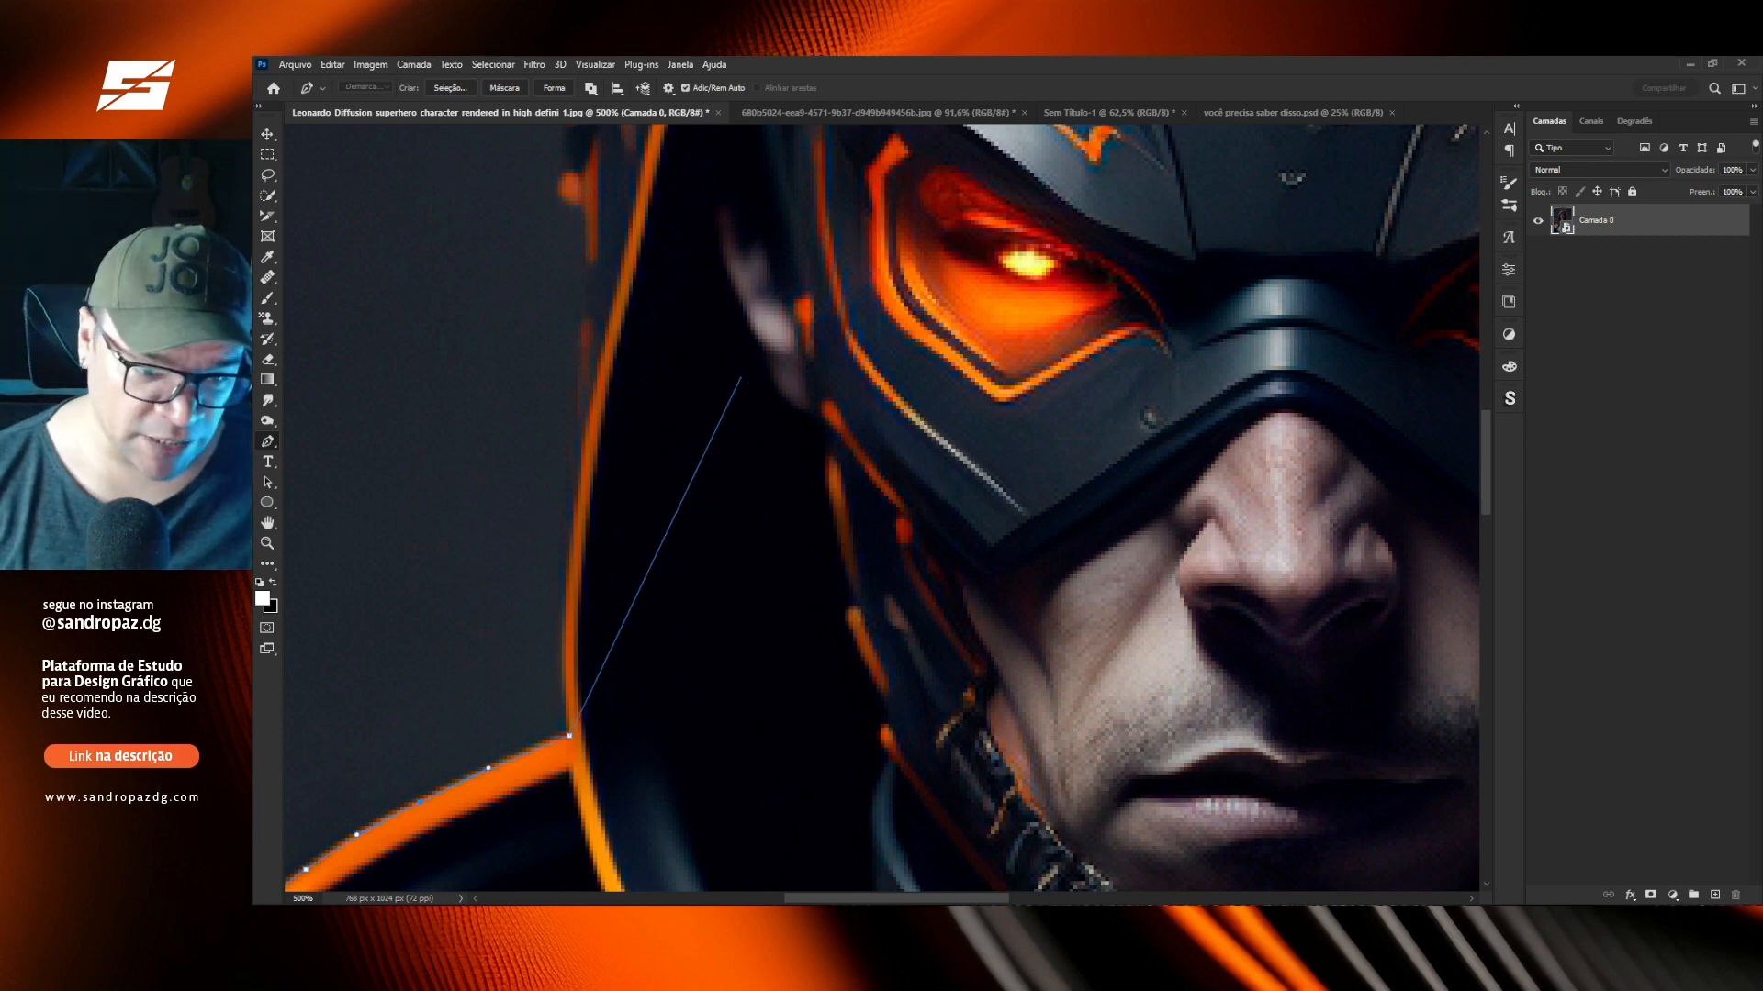
left_click_drag(529, 709, 630, 312)
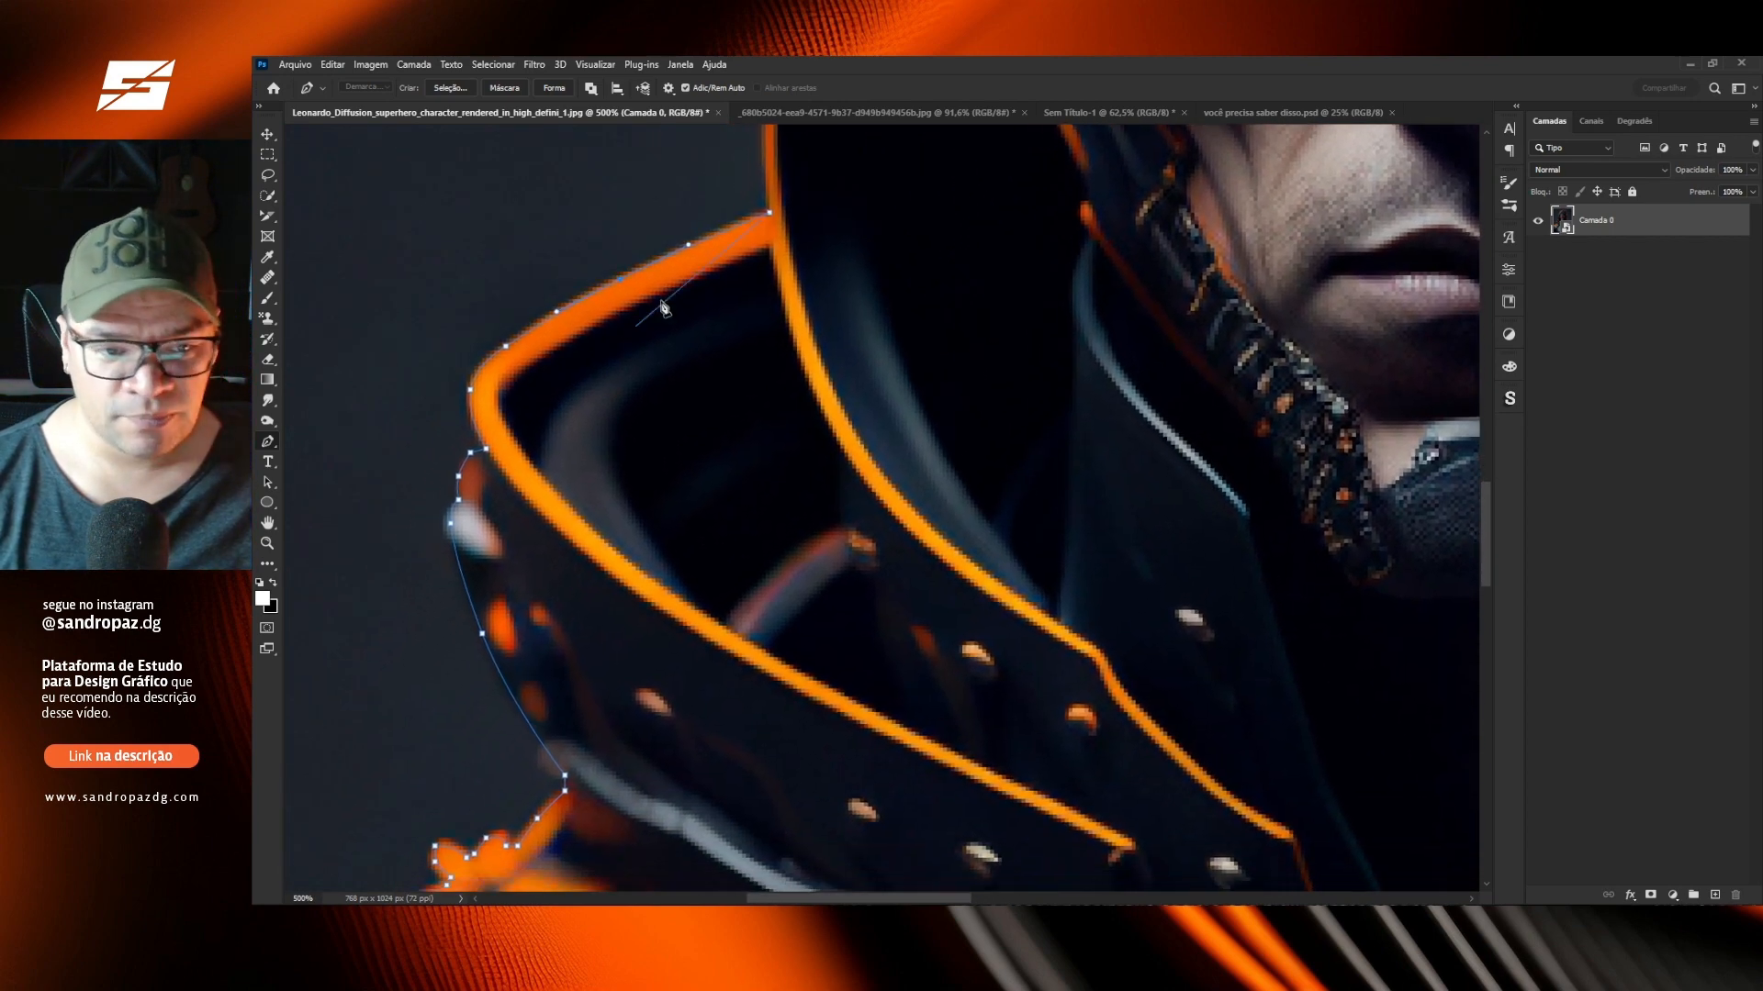
left_click_drag(908, 281, 679, 483)
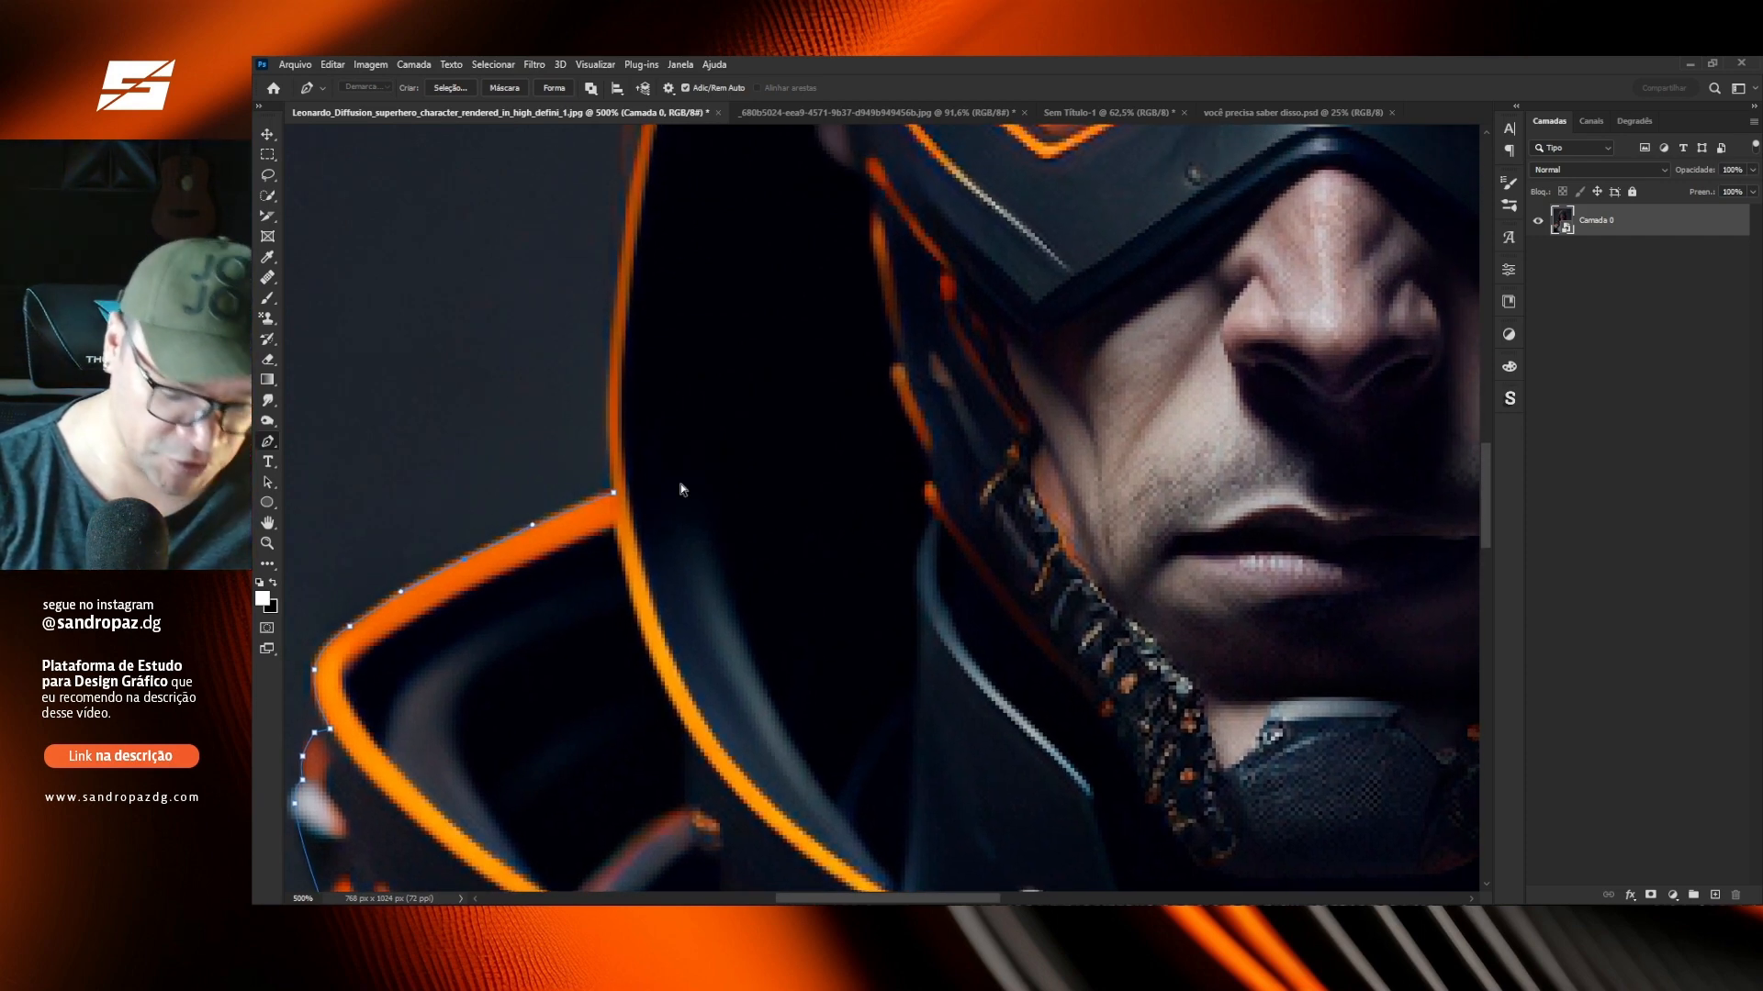
key("ctrl+0")
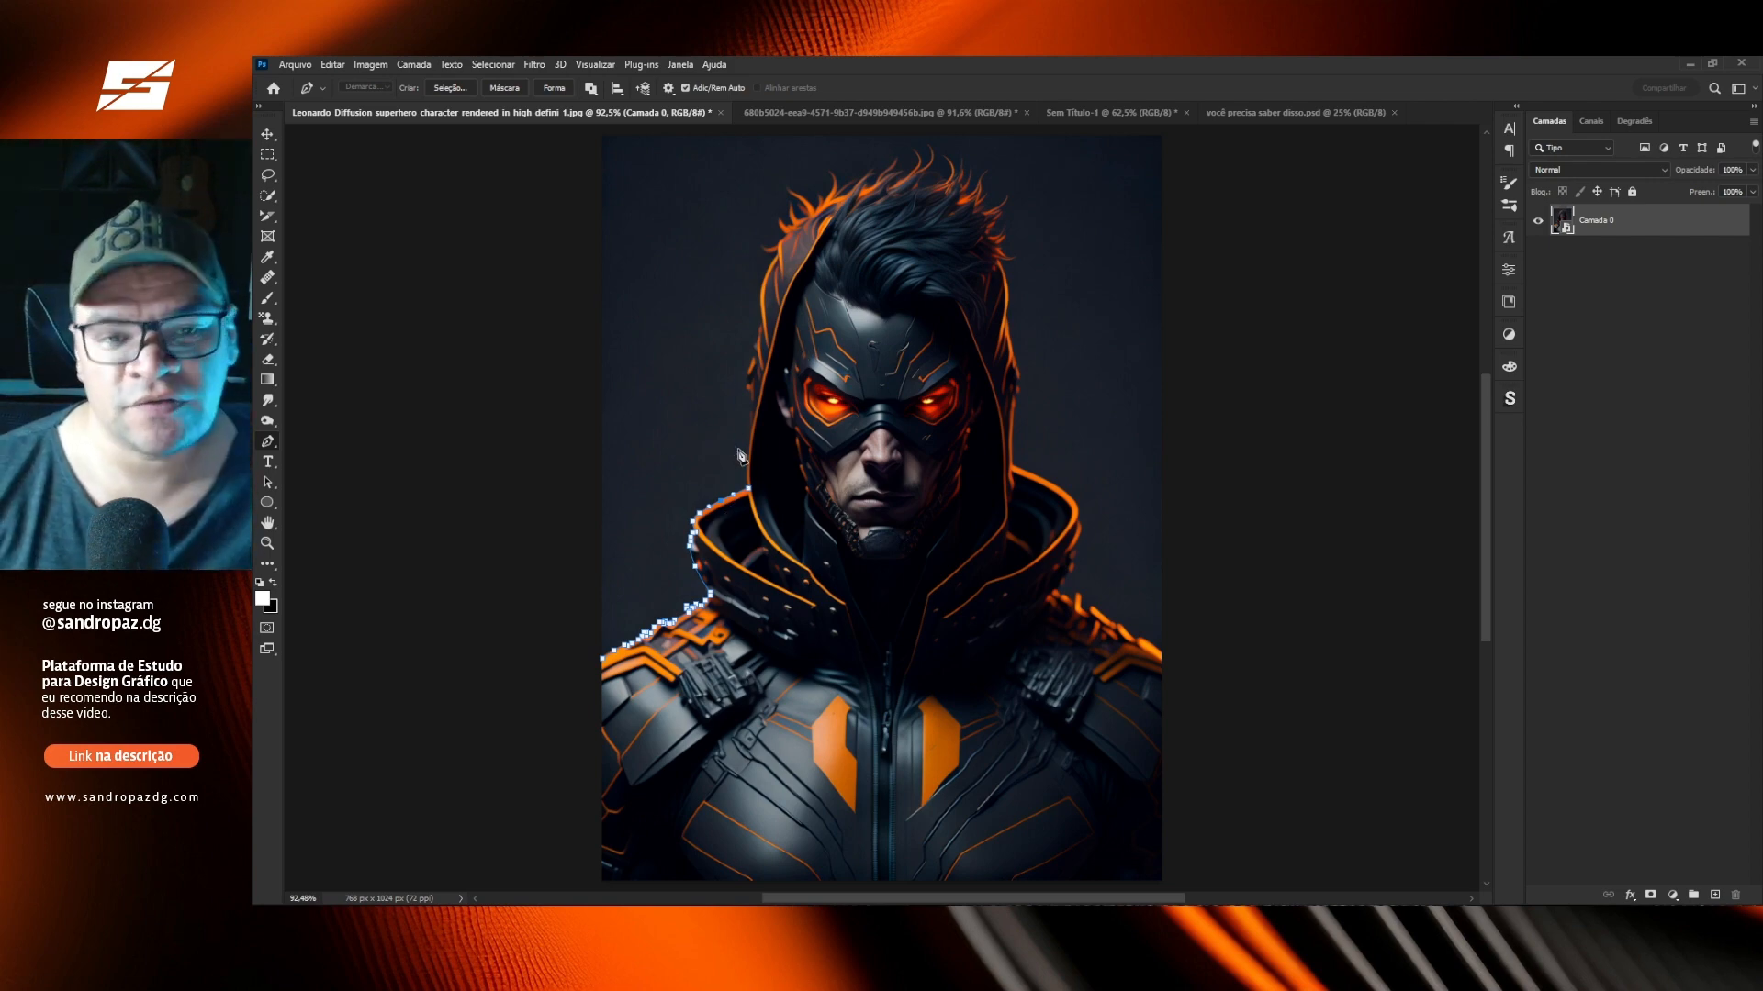
Trace the path from the collar up the hood's outer edge, following its small orange bumps with curved segments.
scroll(738, 445, "up", 8)
left_click_drag(854, 583, 753, 736)
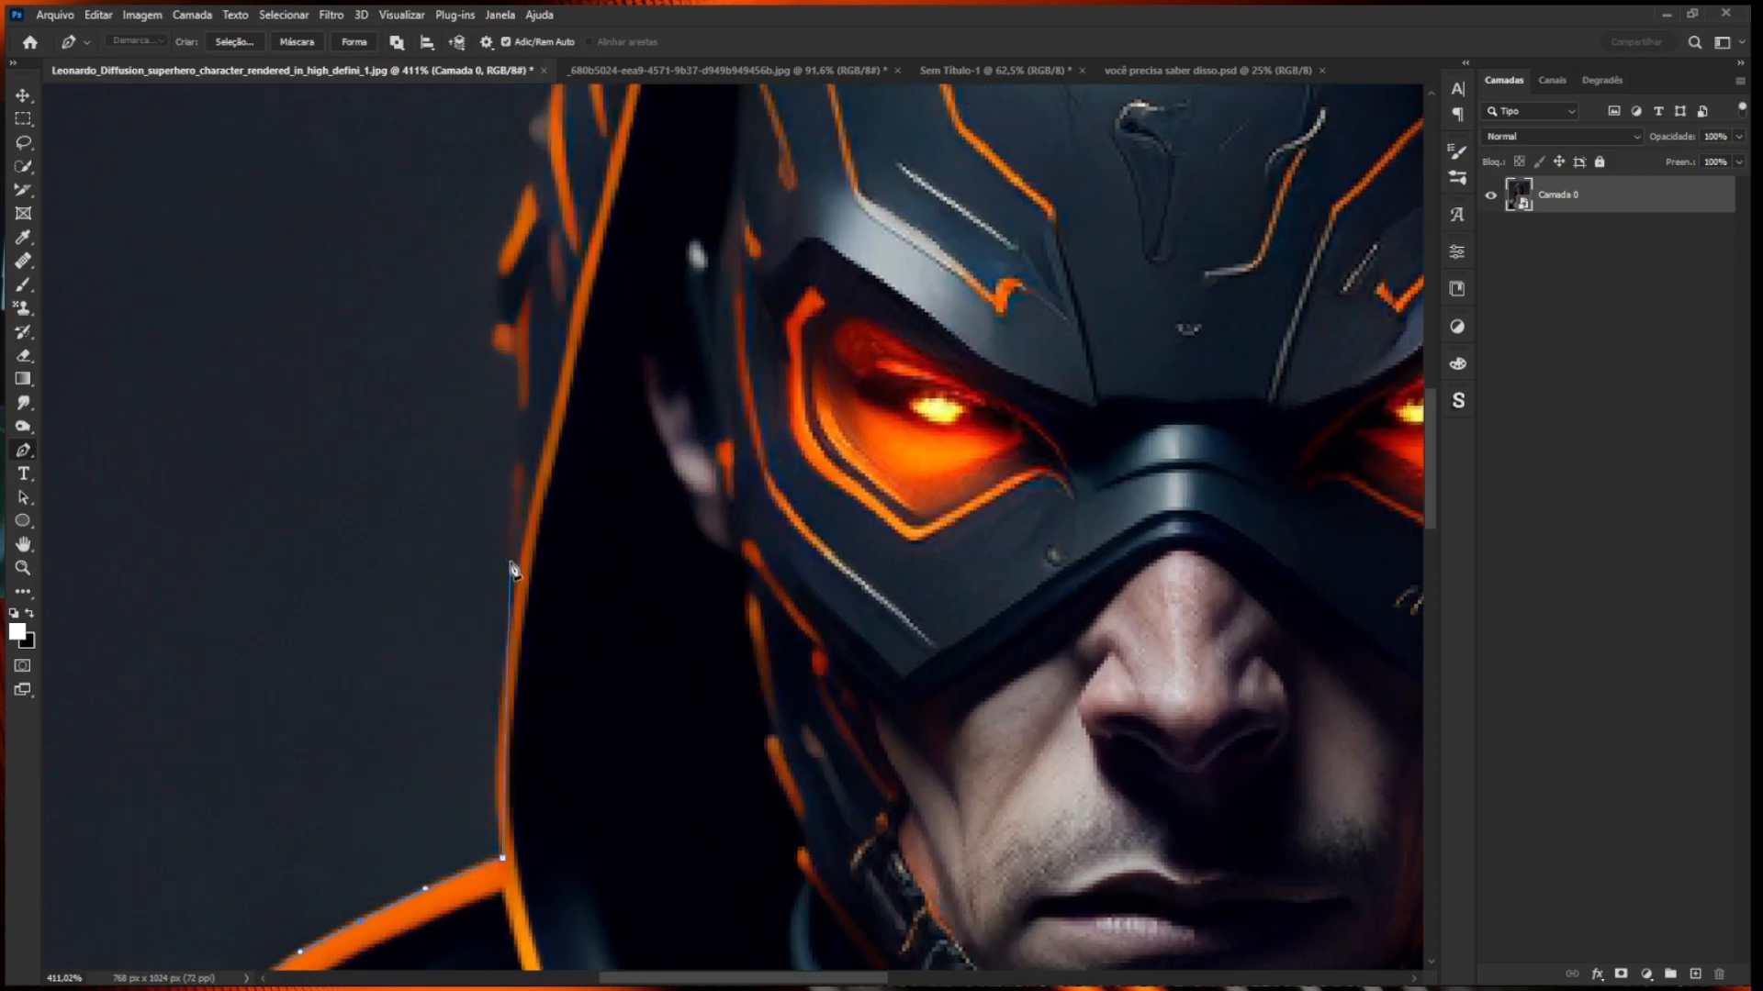
left_click(689, 535)
left_click(684, 680)
left_click_drag(685, 680, 680, 674)
left_click(695, 361)
left_click(679, 270)
left_click_drag(689, 329, 683, 344)
scroll(503, 340, "up", 3)
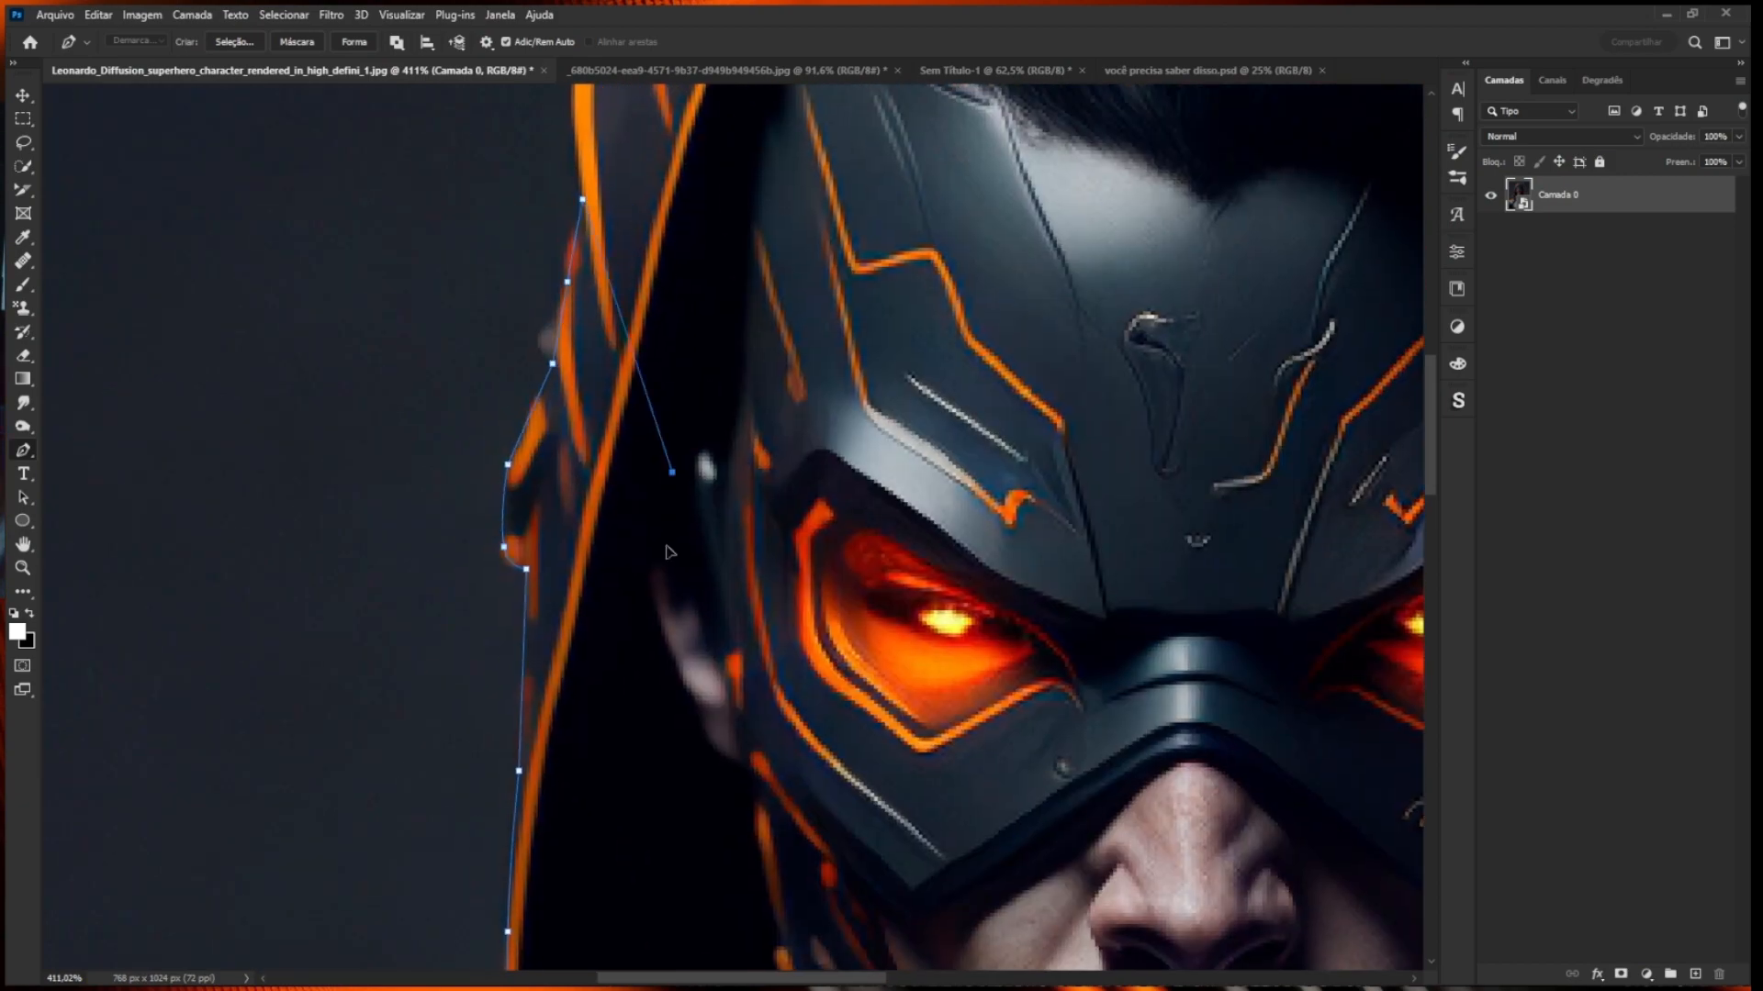
Continue the path along the upper hood edge to the tip of an orange flame-like strand, cutting off the lowest strand.
scroll(496, 643, "up", 5)
left_click_drag(492, 636, 466, 577)
left_click_drag(545, 368, 447, 608)
left_click(446, 607)
left_click(495, 559)
left_click(450, 473)
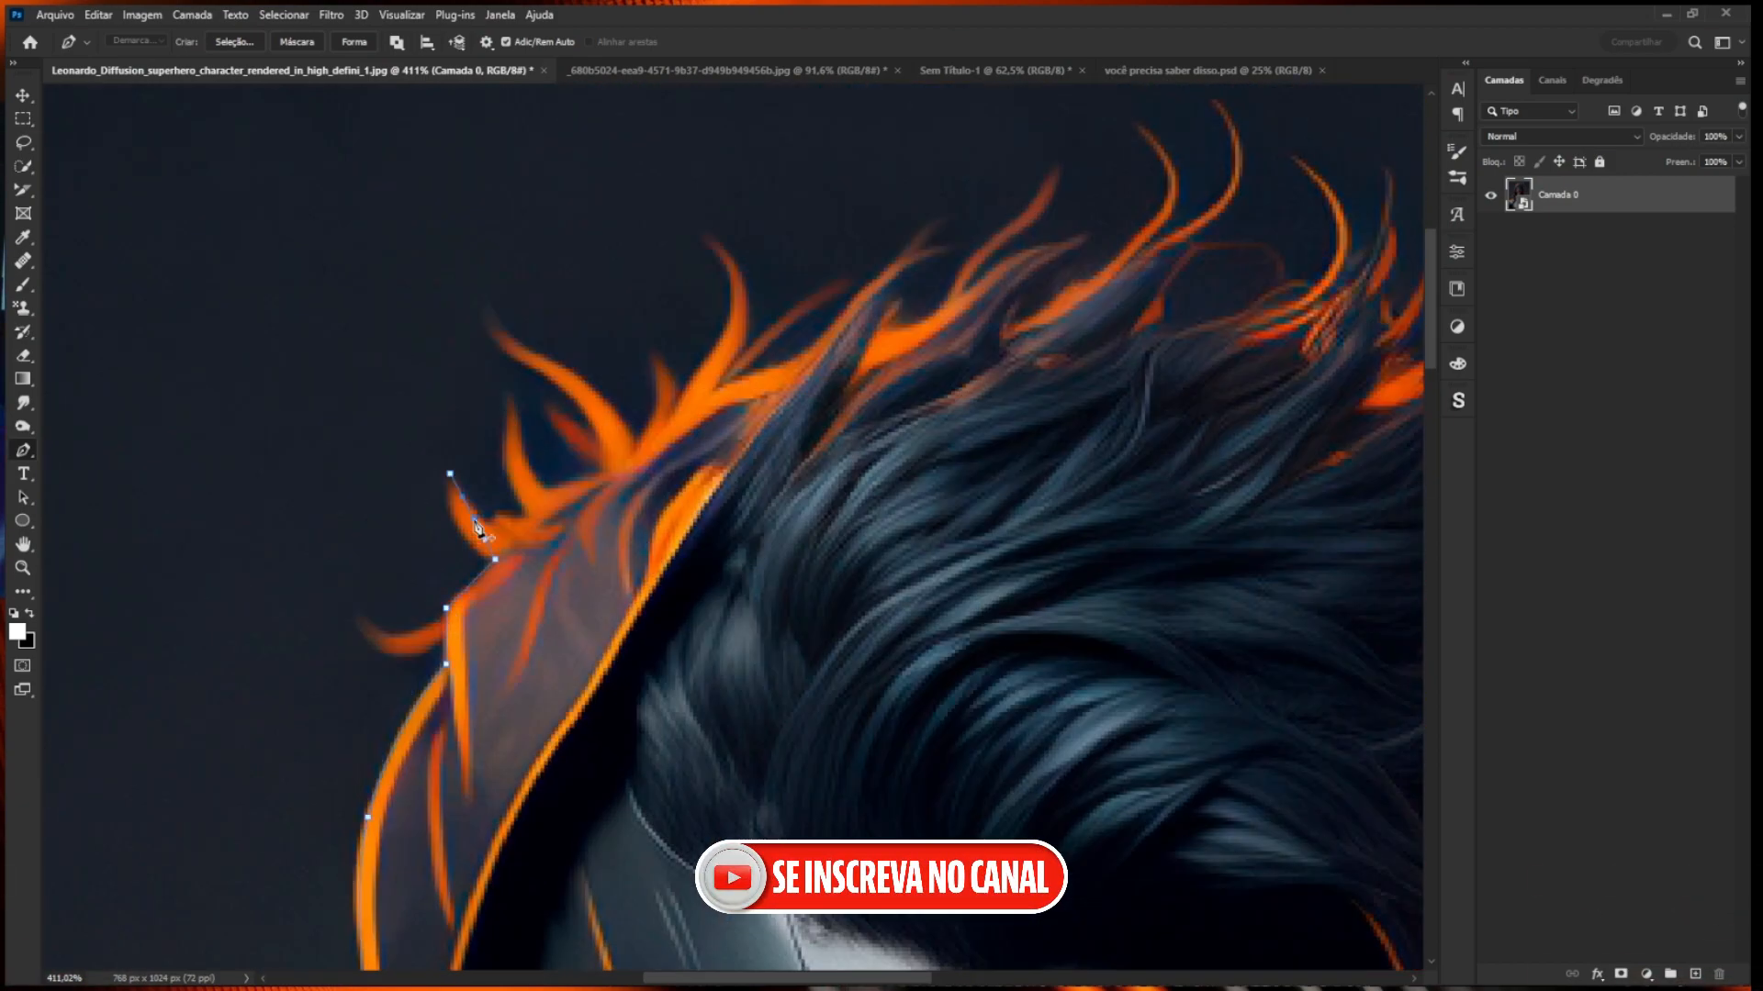
Curve the path down the first flame-like strand and trace around the short upright strand beside it.
left_click_drag(472, 516, 453, 521)
left_click(491, 526)
left_click(529, 515)
left_click(506, 453)
left_click(509, 409)
left_click(525, 462)
left_click(548, 487)
Trace the path around the long curved orange strand that leans outward from the hood's crown.
left_click(603, 470)
left_click(596, 425)
left_click(551, 379)
left_click(486, 327)
left_click(506, 350)
left_click(578, 376)
left_click(636, 451)
Trace the small orange spike and the taller curved strand beside it, bending the segments to follow their edges.
left_click_drag(608, 414, 670, 383)
left_click(654, 354)
left_click(670, 413)
left_click_drag(736, 391, 611, 551)
left_click(594, 501)
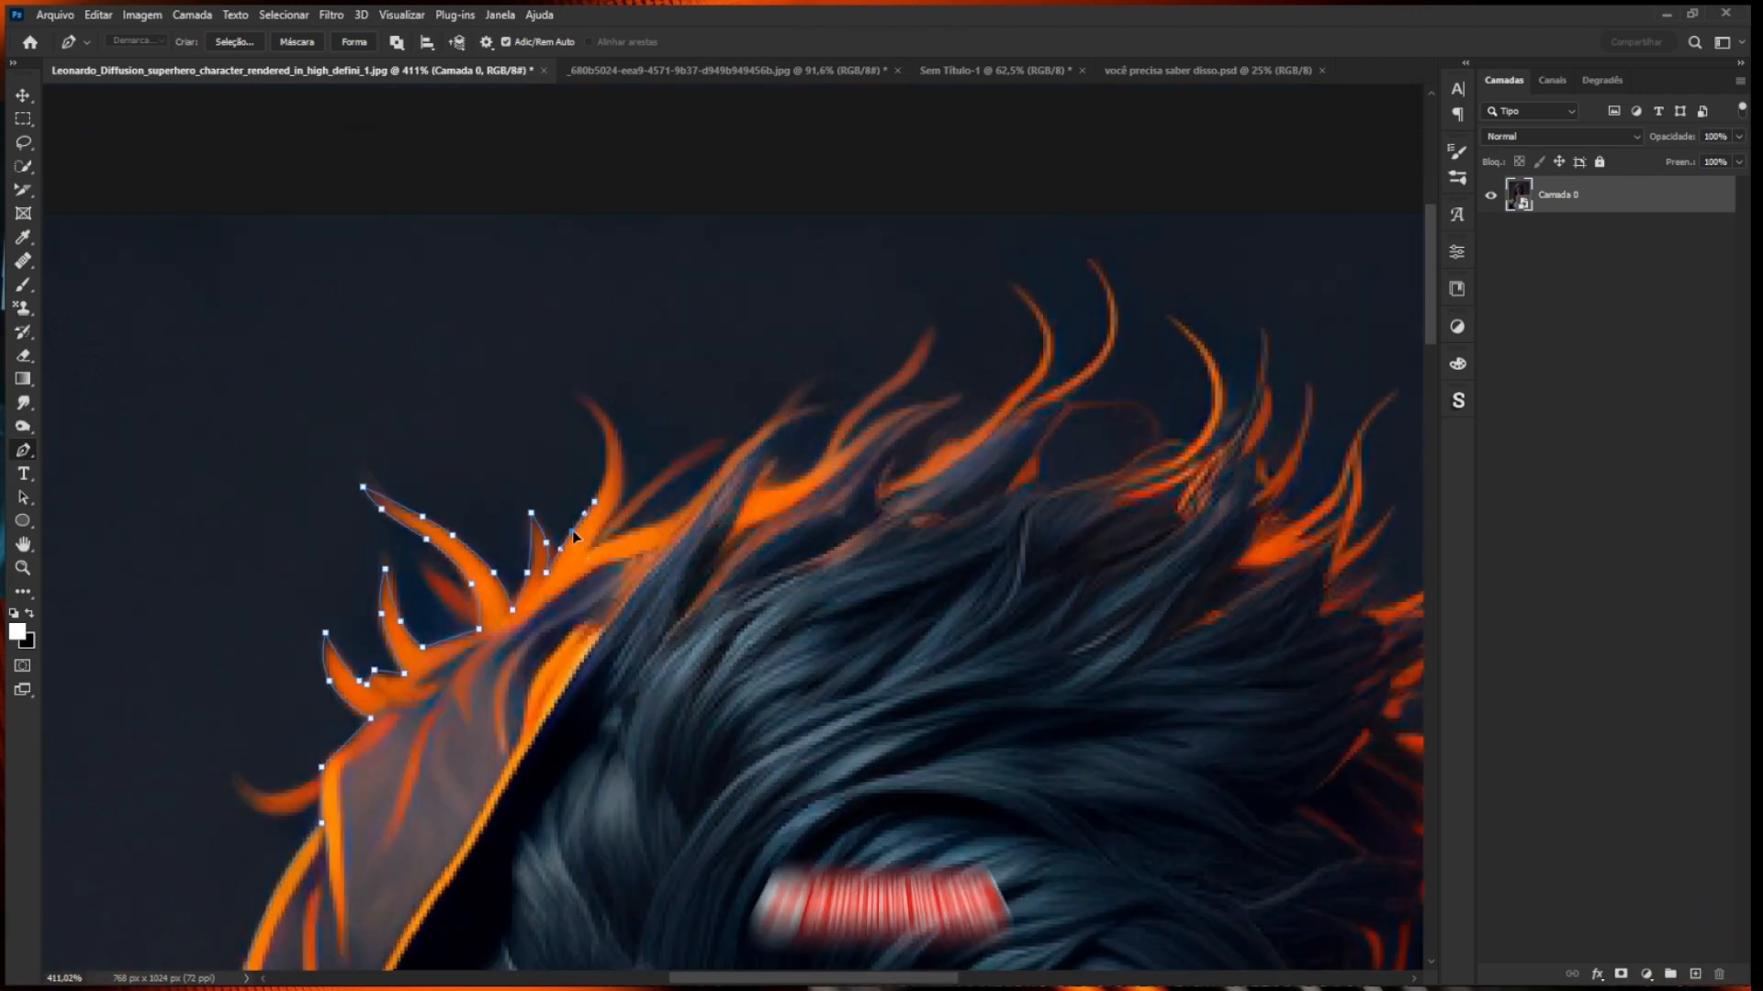
left_click(587, 404)
mouse_move(590, 450)
left_mouse_down()
mouse_move(631, 401)
mouse_move(617, 438)
left_mouse_up()
left_click(609, 520)
left_click(591, 548)
left_click(676, 514)
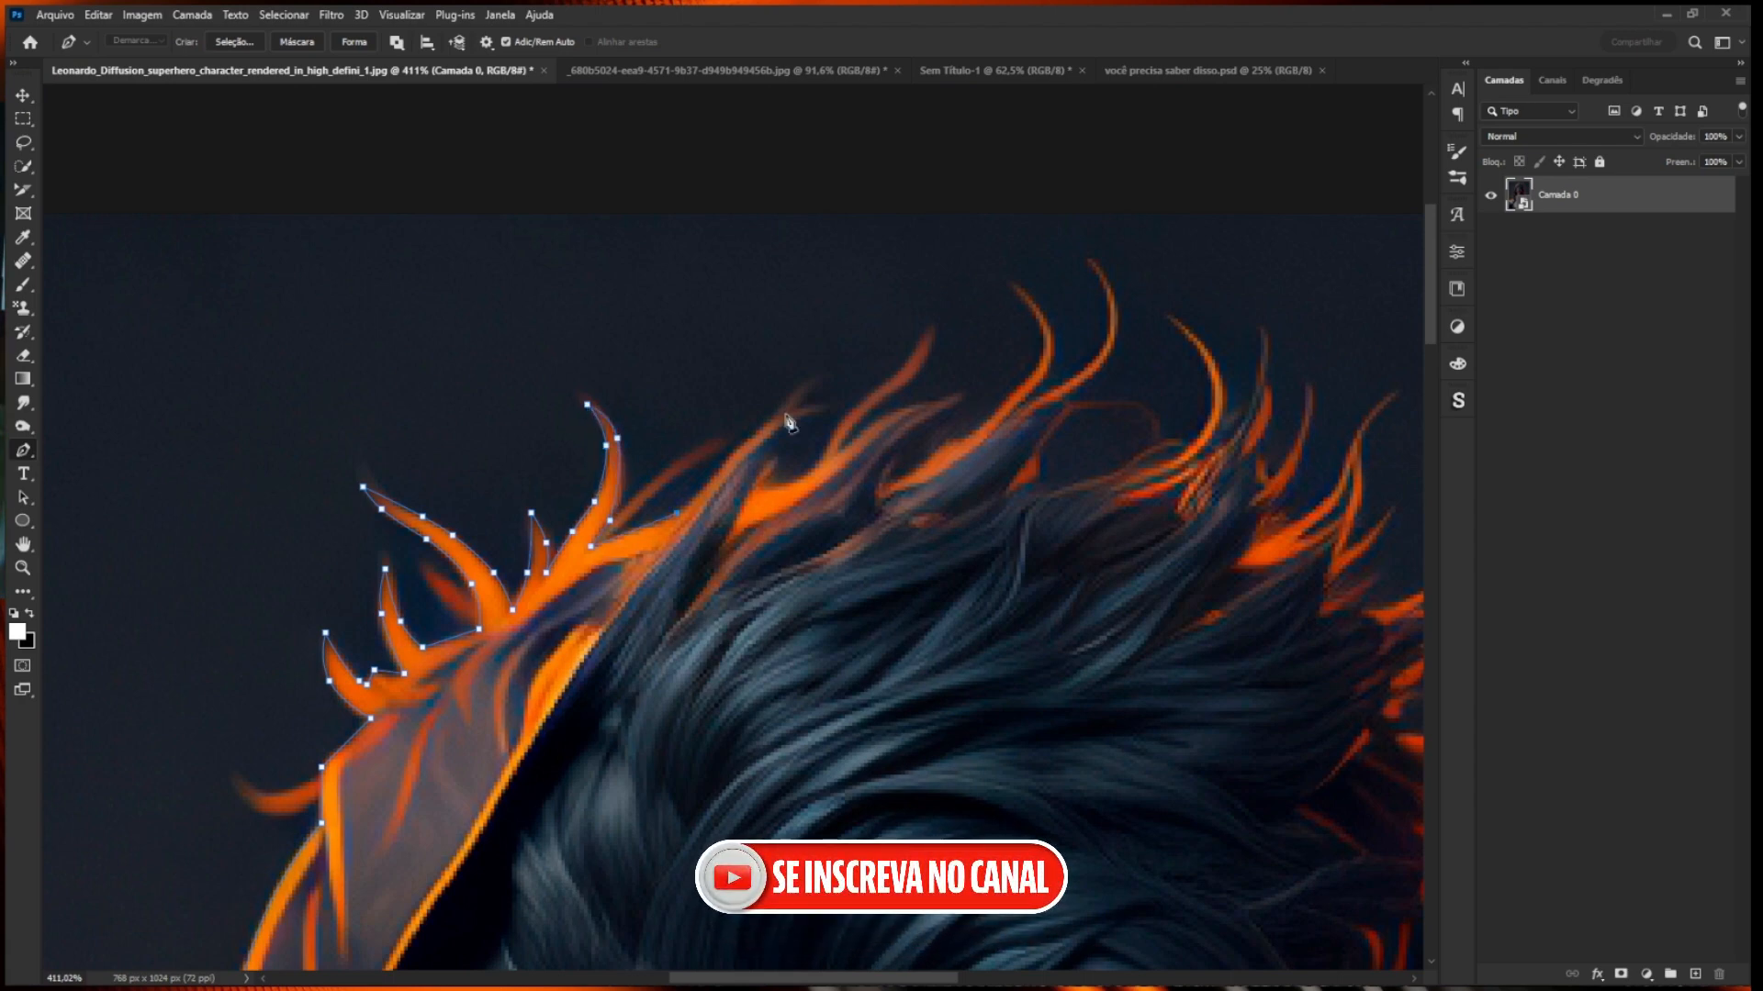
Extend the path around the orange strand tips at the hood's peak, curving the segments along their edges.
left_click(777, 415)
left_click_drag(728, 463, 732, 457)
left_click_drag(677, 513, 680, 513)
left_click(815, 413)
left_click_drag(796, 414, 800, 483)
left_click(763, 461)
left_click(763, 483)
left_click(823, 457)
left_click(842, 450)
Trace the path around the thin slanting strand tip above the hair and back to its base.
left_click(927, 404)
left_click_drag(884, 427, 900, 438)
left_click(960, 400)
left_click(886, 483)
left_click(920, 469)
left_click(967, 443)
Trace the path around the two tall curved orange strands rising above the middle of the hair.
left_click(1032, 378)
left_click(1028, 303)
left_click_drag(1030, 341, 1106, 356)
left_click(1021, 405)
left_click(1095, 360)
left_click(1115, 311)
left_click(1066, 405)
left_click(1001, 491)
Continue the path across the hair gap and around the next tall curved orange strand.
left_click(1118, 472)
left_click_drag(1060, 481, 1054, 491)
left_click(1189, 454)
left_click_drag(1154, 463, 1151, 468)
left_click(1200, 348)
left_click_drag(1194, 401, 1219, 371)
left_click(1226, 423)
left_click(1223, 445)
Trace the path around the narrow upright strands at the top of the hair's right side in the image.
left_click_drag(1212, 499, 804, 544)
left_click(861, 426)
left_click(849, 498)
left_click_drag(837, 459, 1043, 636)
left_click(860, 524)
left_click(889, 475)
left_click(868, 554)
left_click(886, 566)
Continue the path around the long outer strand and the pointed red-orange tips below it.
left_click(950, 482)
left_click(983, 554)
left_click(927, 633)
left_click(968, 622)
left_click(951, 652)
left_click(1075, 603)
left_click(1025, 648)
left_click(1066, 648)
Trace the path down the jagged red-orange hair tips on the image's right side, curving the gaps between them.
left_click(1028, 704)
left_click(987, 774)
left_click(1069, 733)
left_click(1050, 787)
mouse_move(1028, 756)
left_mouse_down()
mouse_move(1035, 775)
mouse_move(1062, 764)
left_mouse_up()
left_click(1080, 767)
left_click(1039, 820)
Trace the path around the lowest red-orange strand tip, where the hair meets the hood.
left_click_drag(1060, 793, 684, 208)
left_click(675, 290)
left_click(745, 332)
left_click_drag(710, 311, 708, 324)
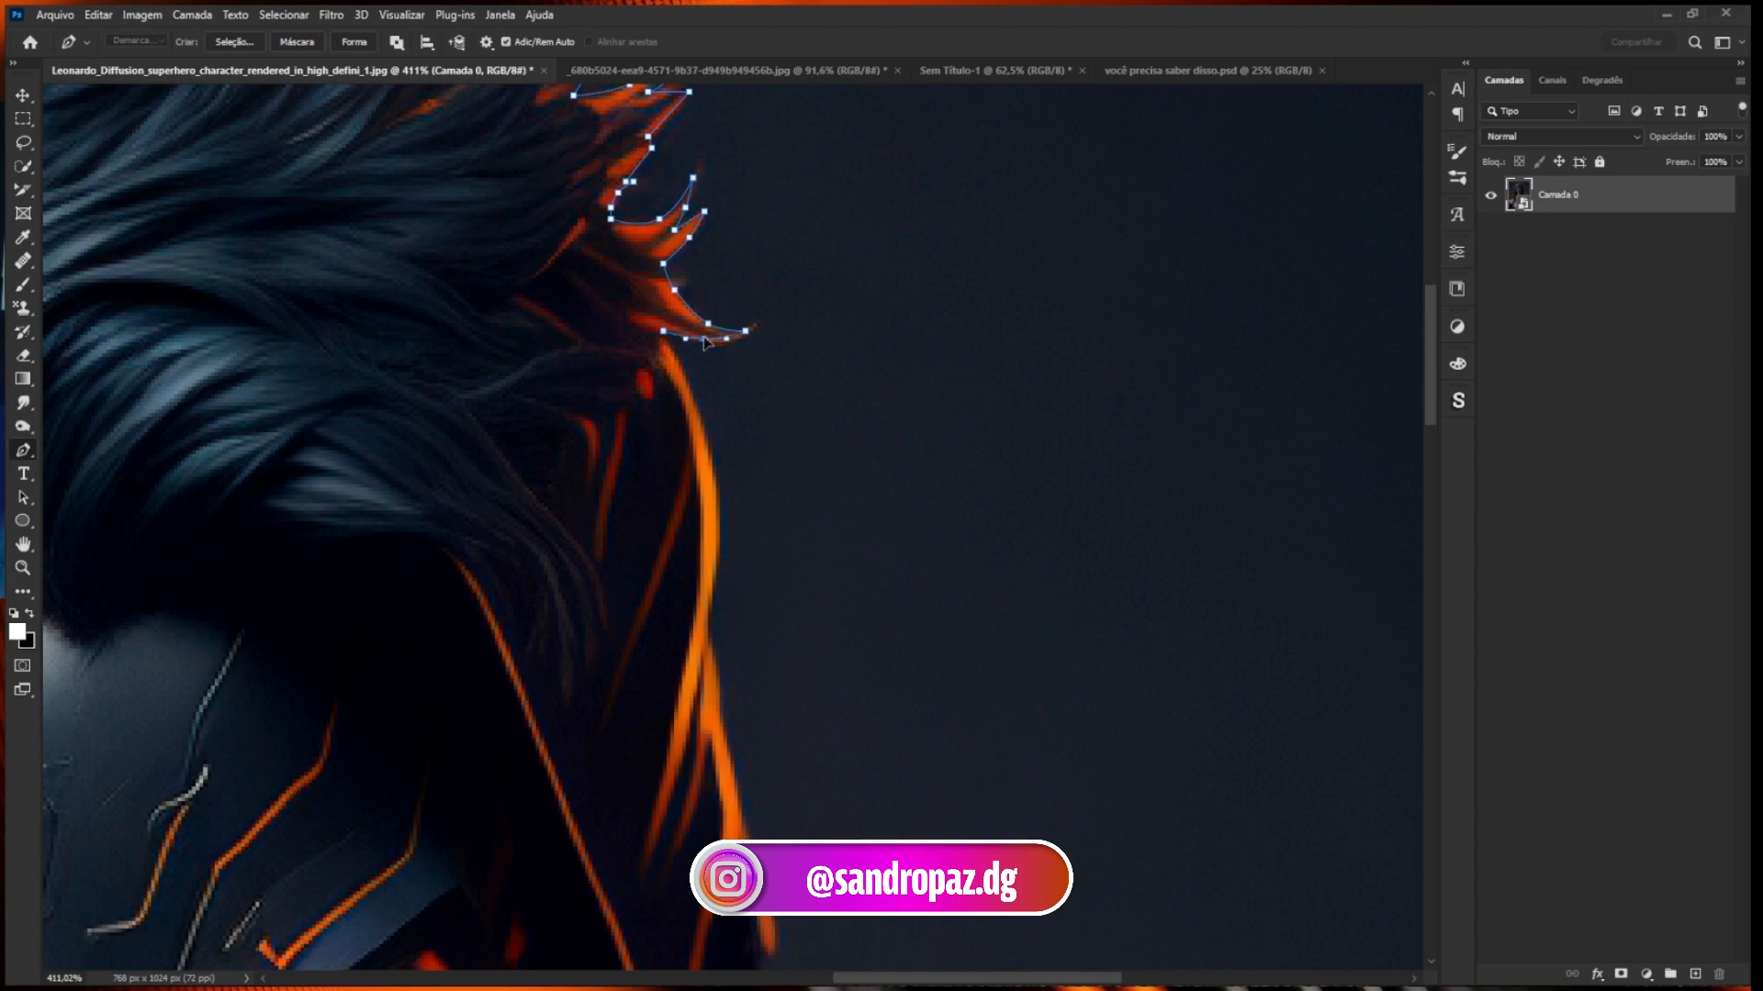
Trace the path down the bright orange outer edge of the hood's right side, curving the segments to fit.
left_click(663, 344)
left_click(707, 628)
left_click_drag(685, 487, 709, 480)
left_click_drag(609, 869, 539, 429)
left_click(669, 389)
left_click_drag(653, 288, 647, 288)
left_click(680, 442)
left_click(699, 516)
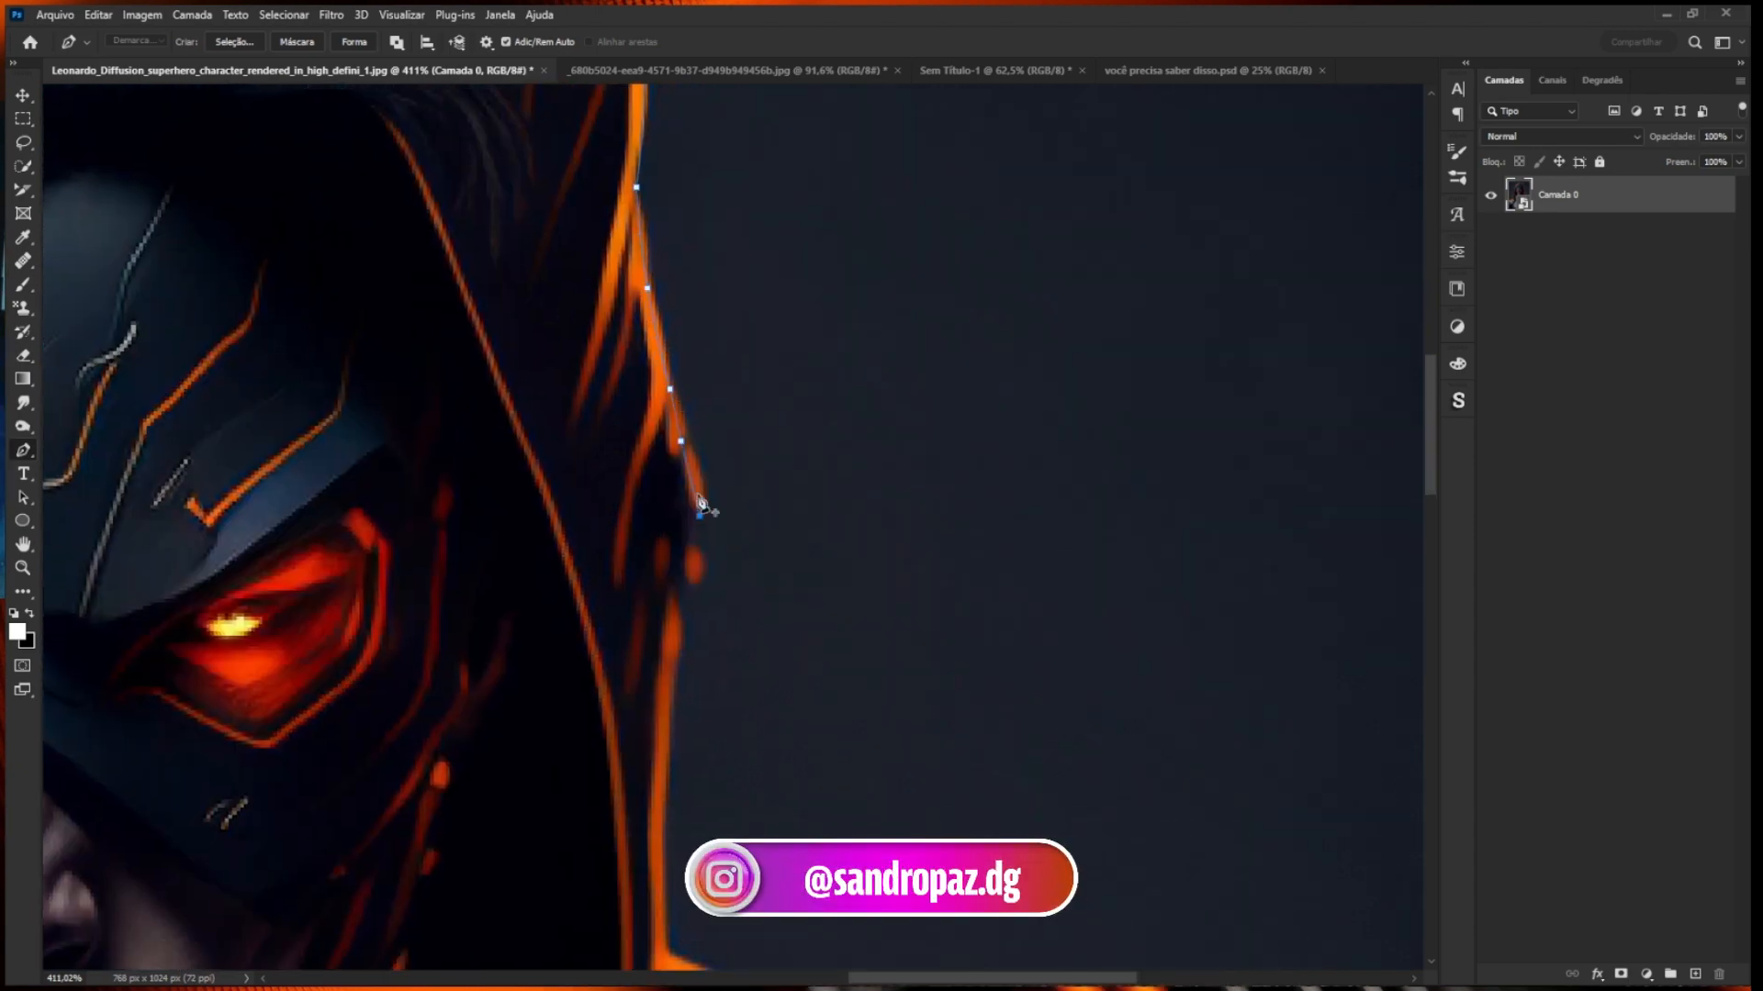
left_click_drag(696, 496, 702, 480)
Curve the path around the hood's small orange bump and extend it down to the collar.
left_click(689, 547)
left_click(689, 589)
left_click_drag(689, 568, 708, 569)
left_click(667, 950)
Trace the collar's orange upper strip around its outer corner on the image's right side, curving the path to fit.
left_click_drag(735, 885, 528, 326)
left_click(791, 674)
left_click_drag(721, 615, 649, 326)
left_click_drag(529, 244, 537, 241)
left_click(401, 176)
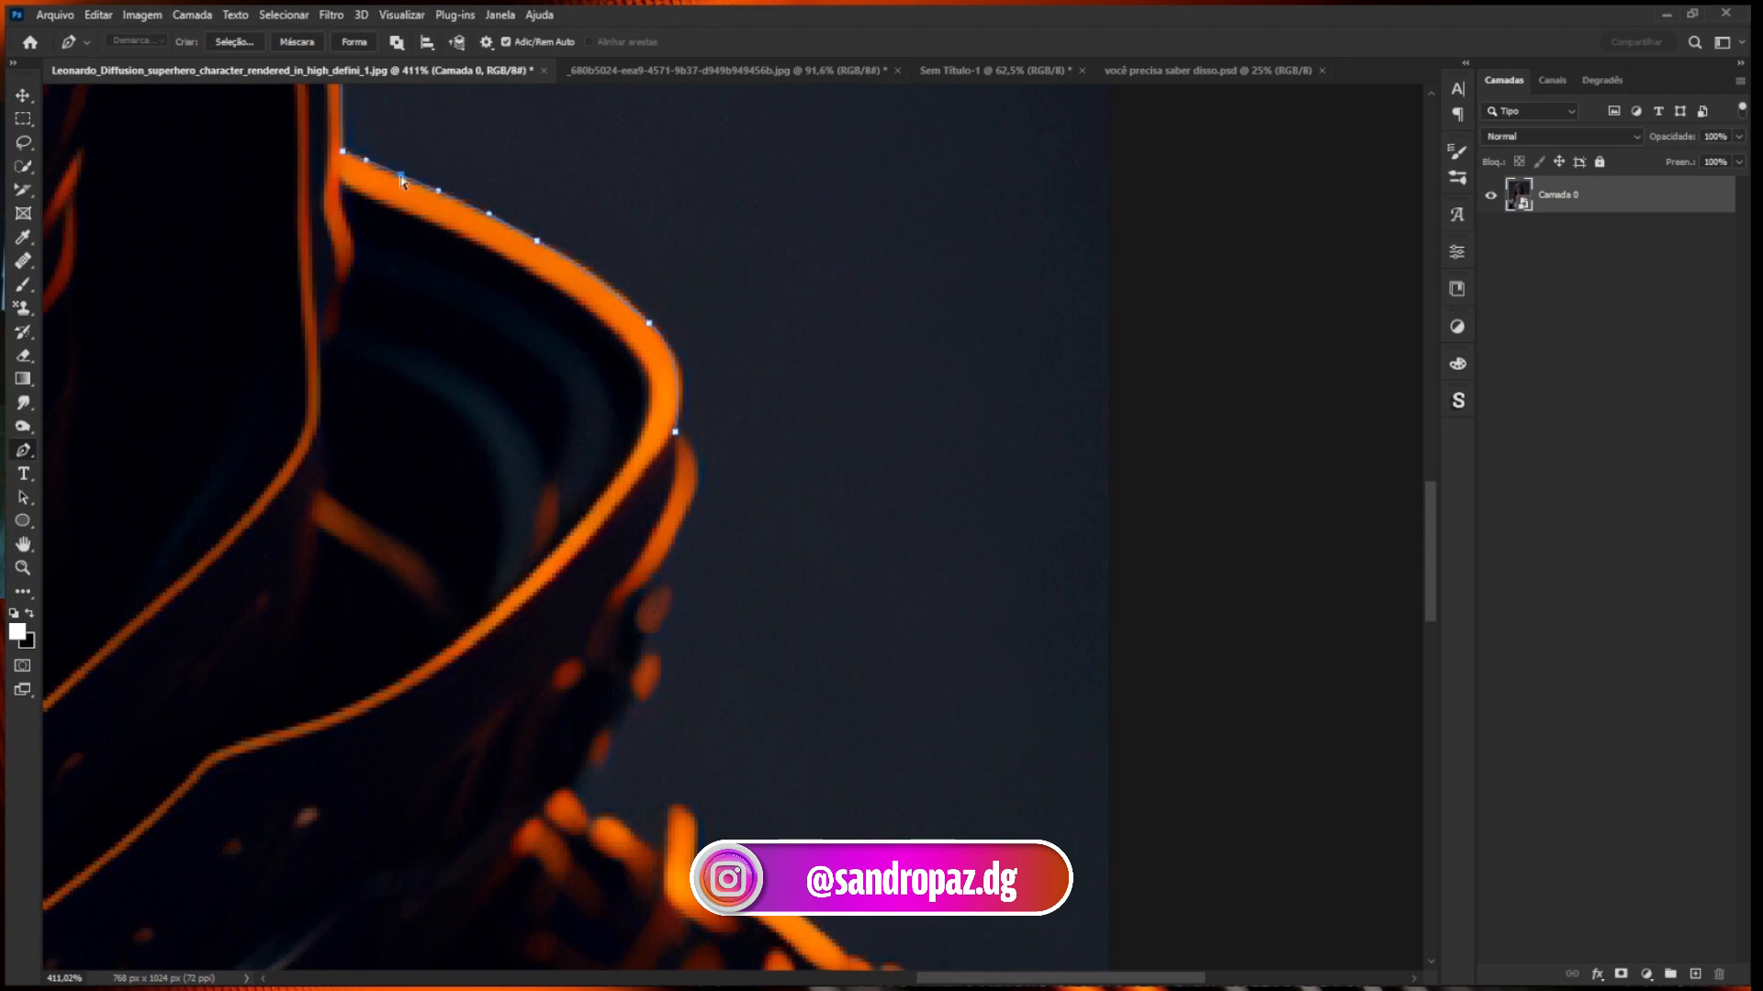
Trace the path down the collar's outer side, past its small orange bumps, to the start of the shoulder armor.
left_click(641, 592)
left_click_drag(658, 512, 693, 487)
left_click(641, 633)
left_click(634, 690)
left_click_drag(648, 682, 788, 409)
left_click(747, 453)
left_click(711, 515)
left_click(730, 551)
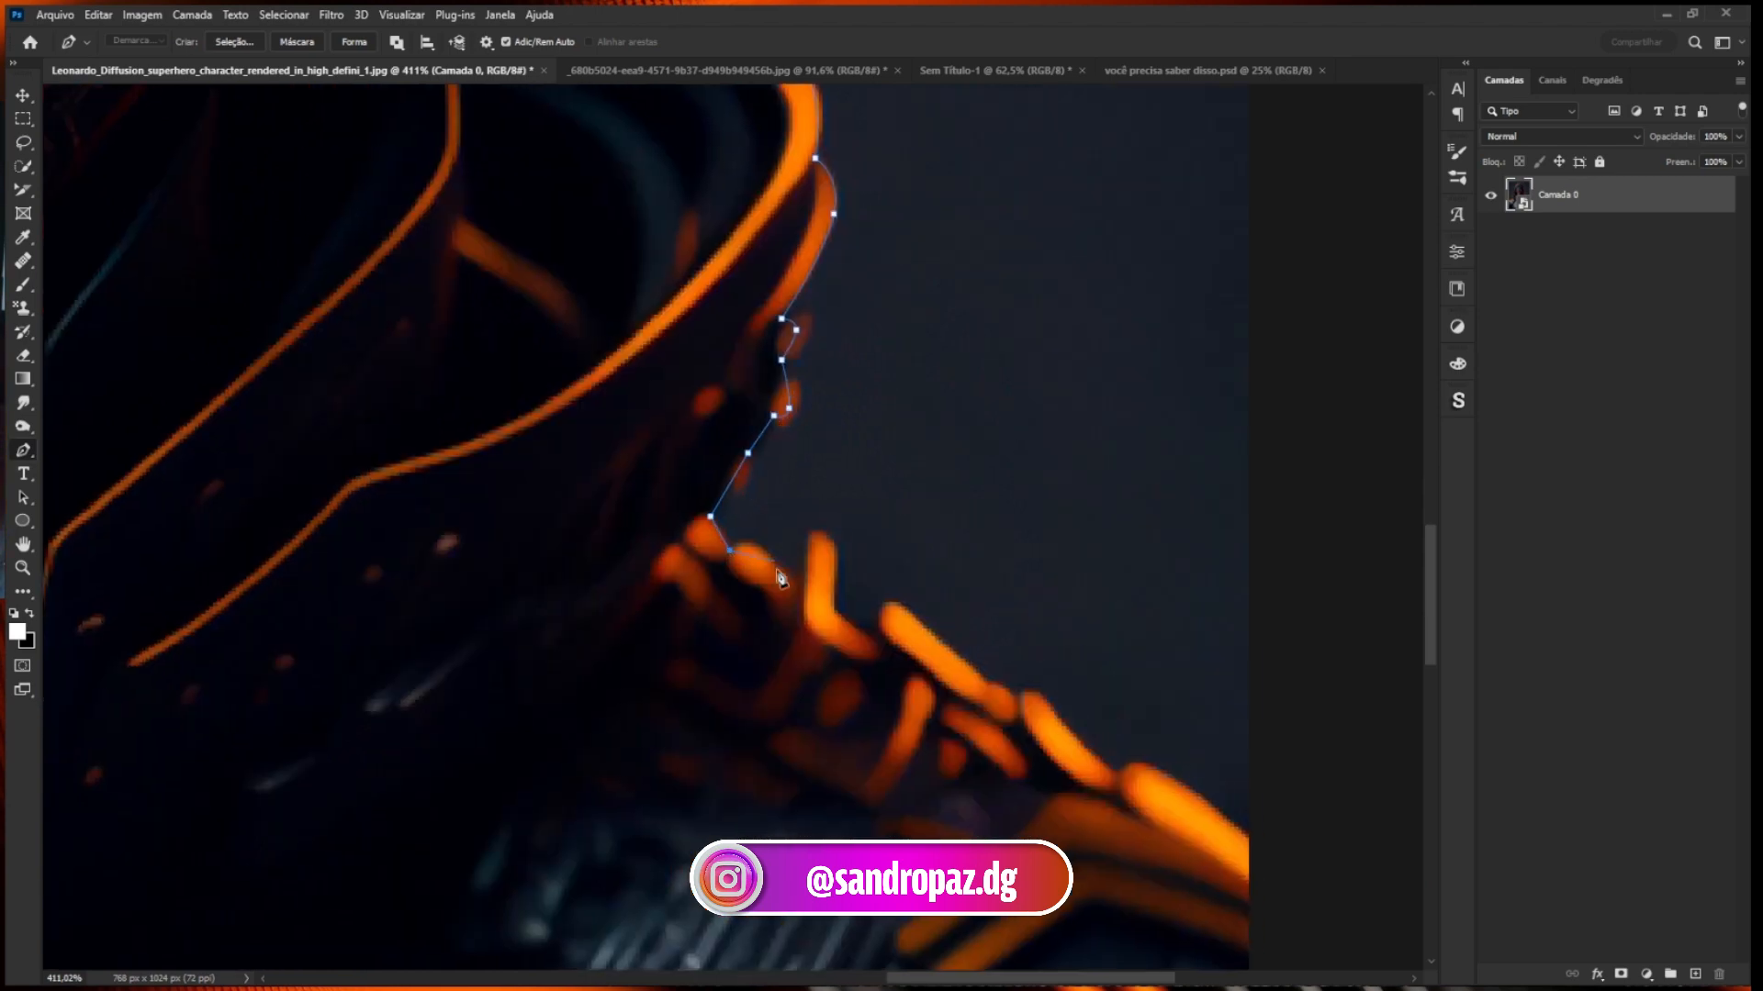
Continue the path over the upright spike and the orange ridges of the shoulder armor.
left_click(804, 584)
left_click(815, 532)
left_click(838, 607)
left_click(871, 644)
left_click(897, 602)
left_click(1013, 699)
left_click(1119, 773)
left_click_drag(1069, 799, 690, 545)
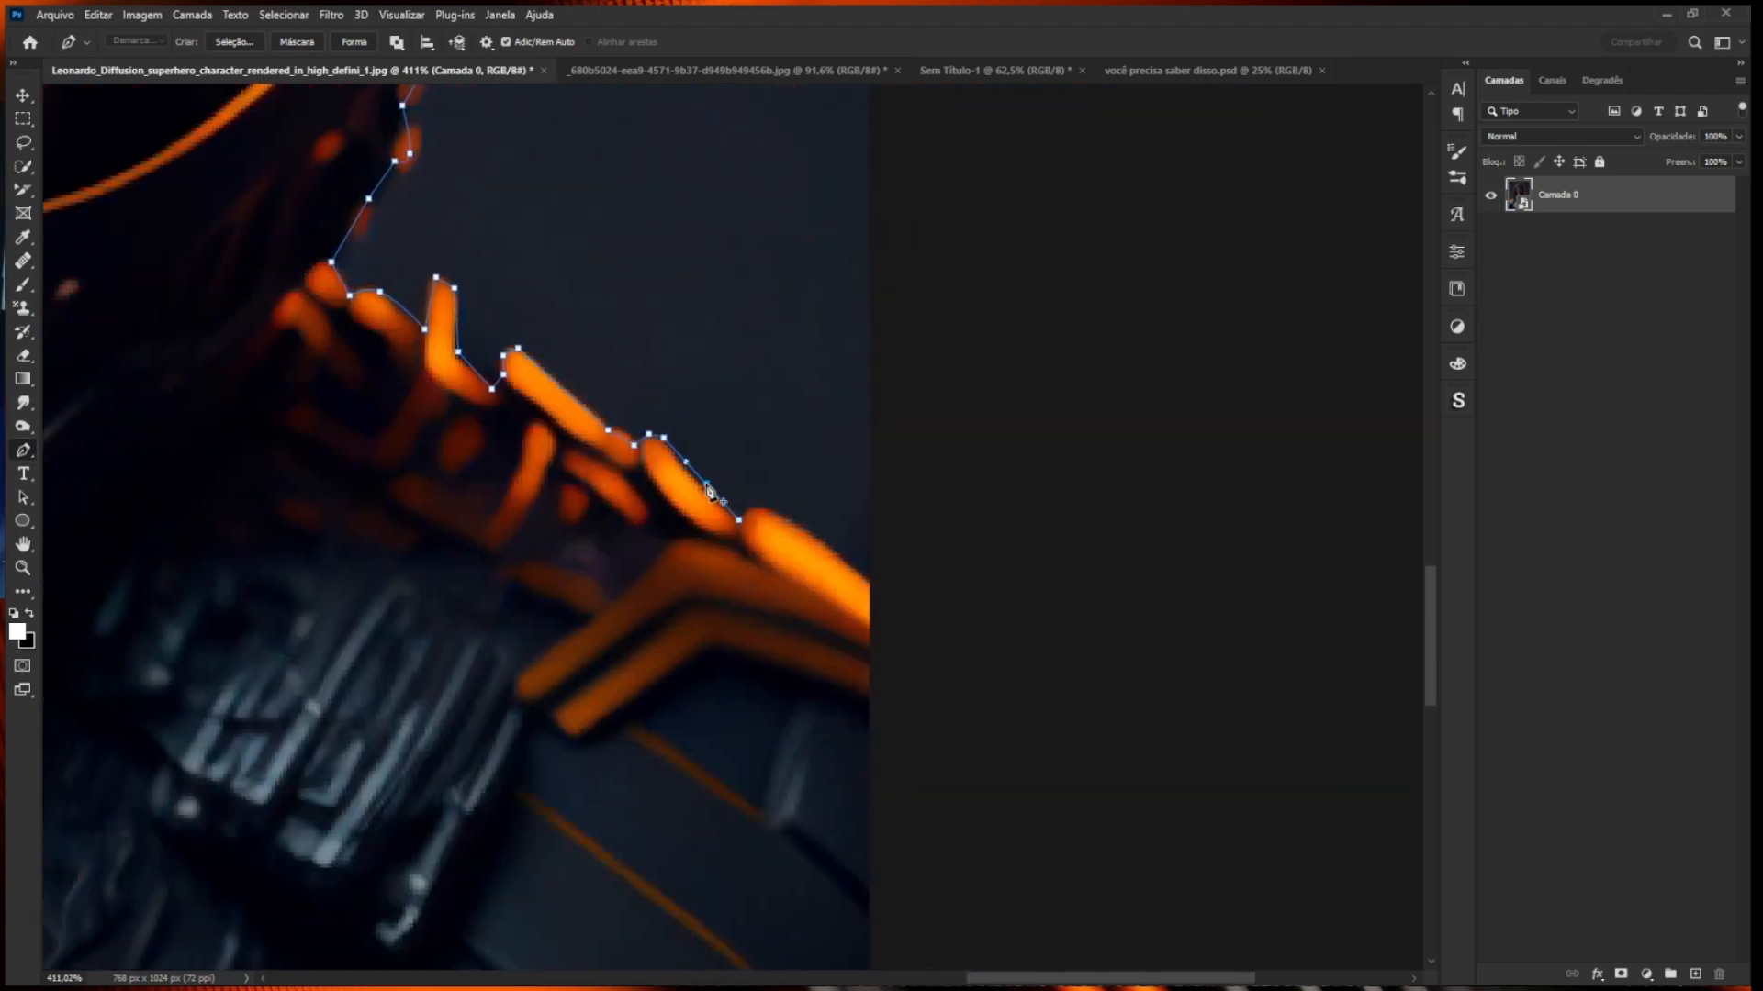
Curve the path over the last two orange shoulder ridges toward the image's right edge.
left_click_drag(707, 484, 697, 486)
left_click(817, 542)
left_click(779, 531)
left_click_drag(780, 531, 771, 508)
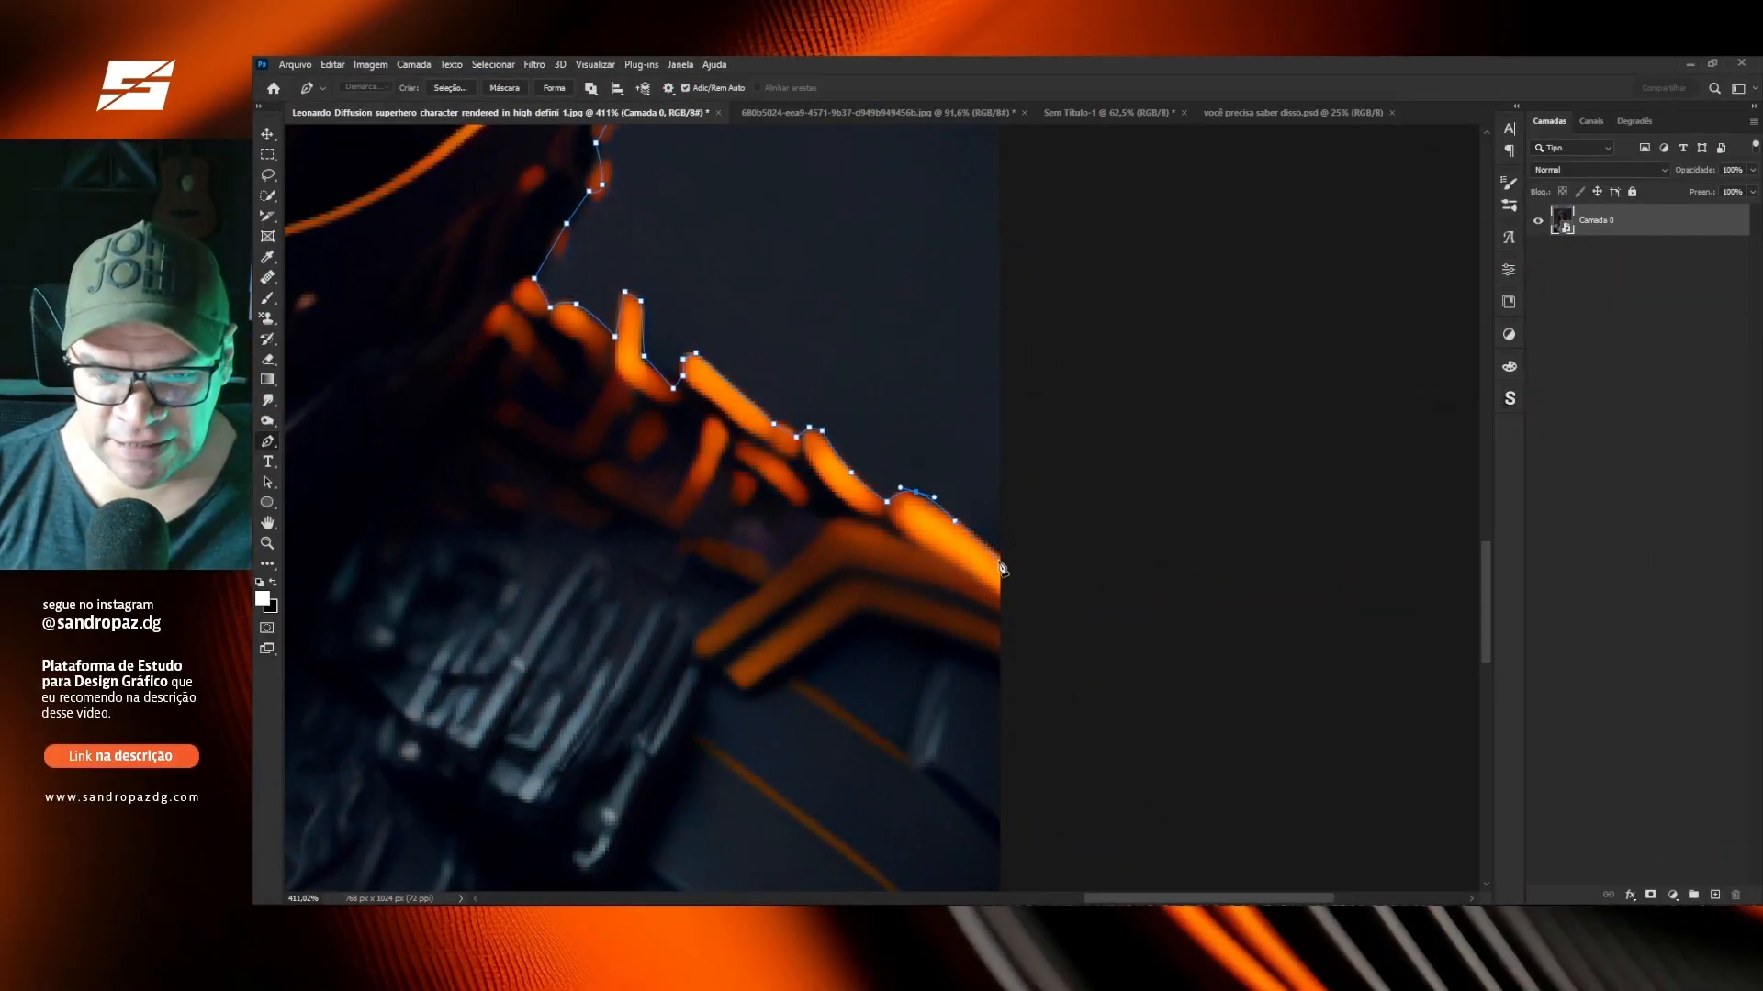
Close the path by running it around the image's two bottom corners back to its starting point at the shoulder.
key("ctrl+0")
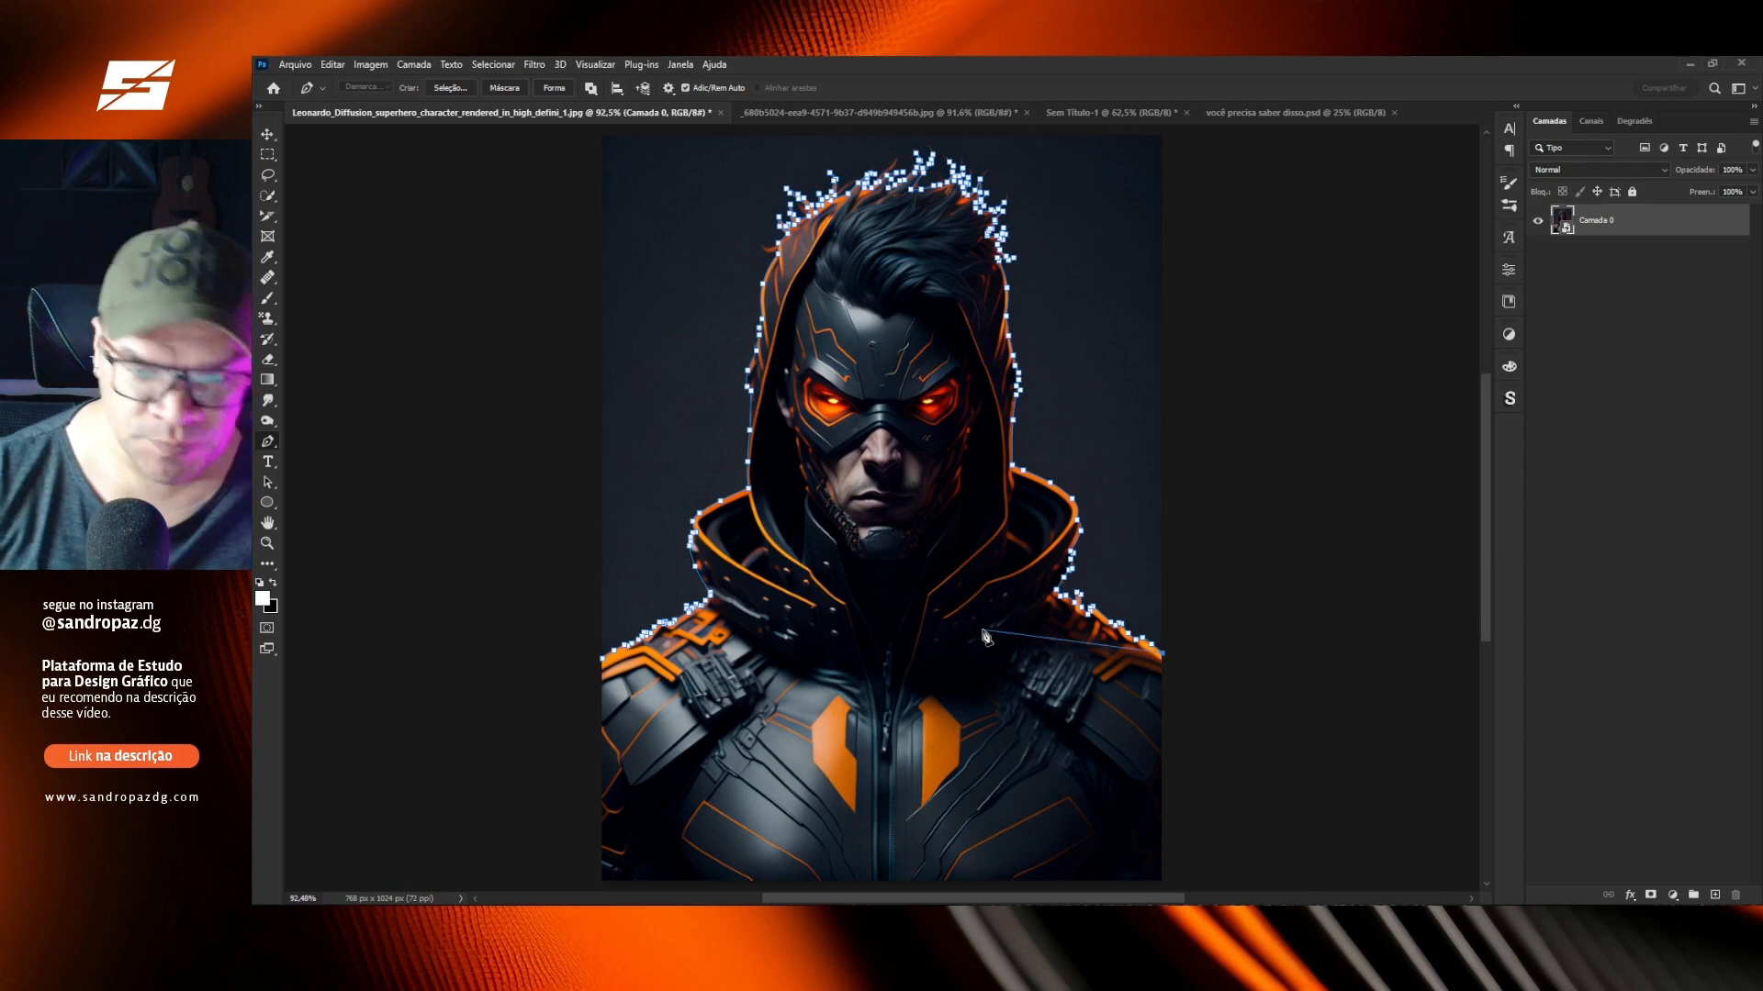
left_click_drag(998, 787, 936, 484)
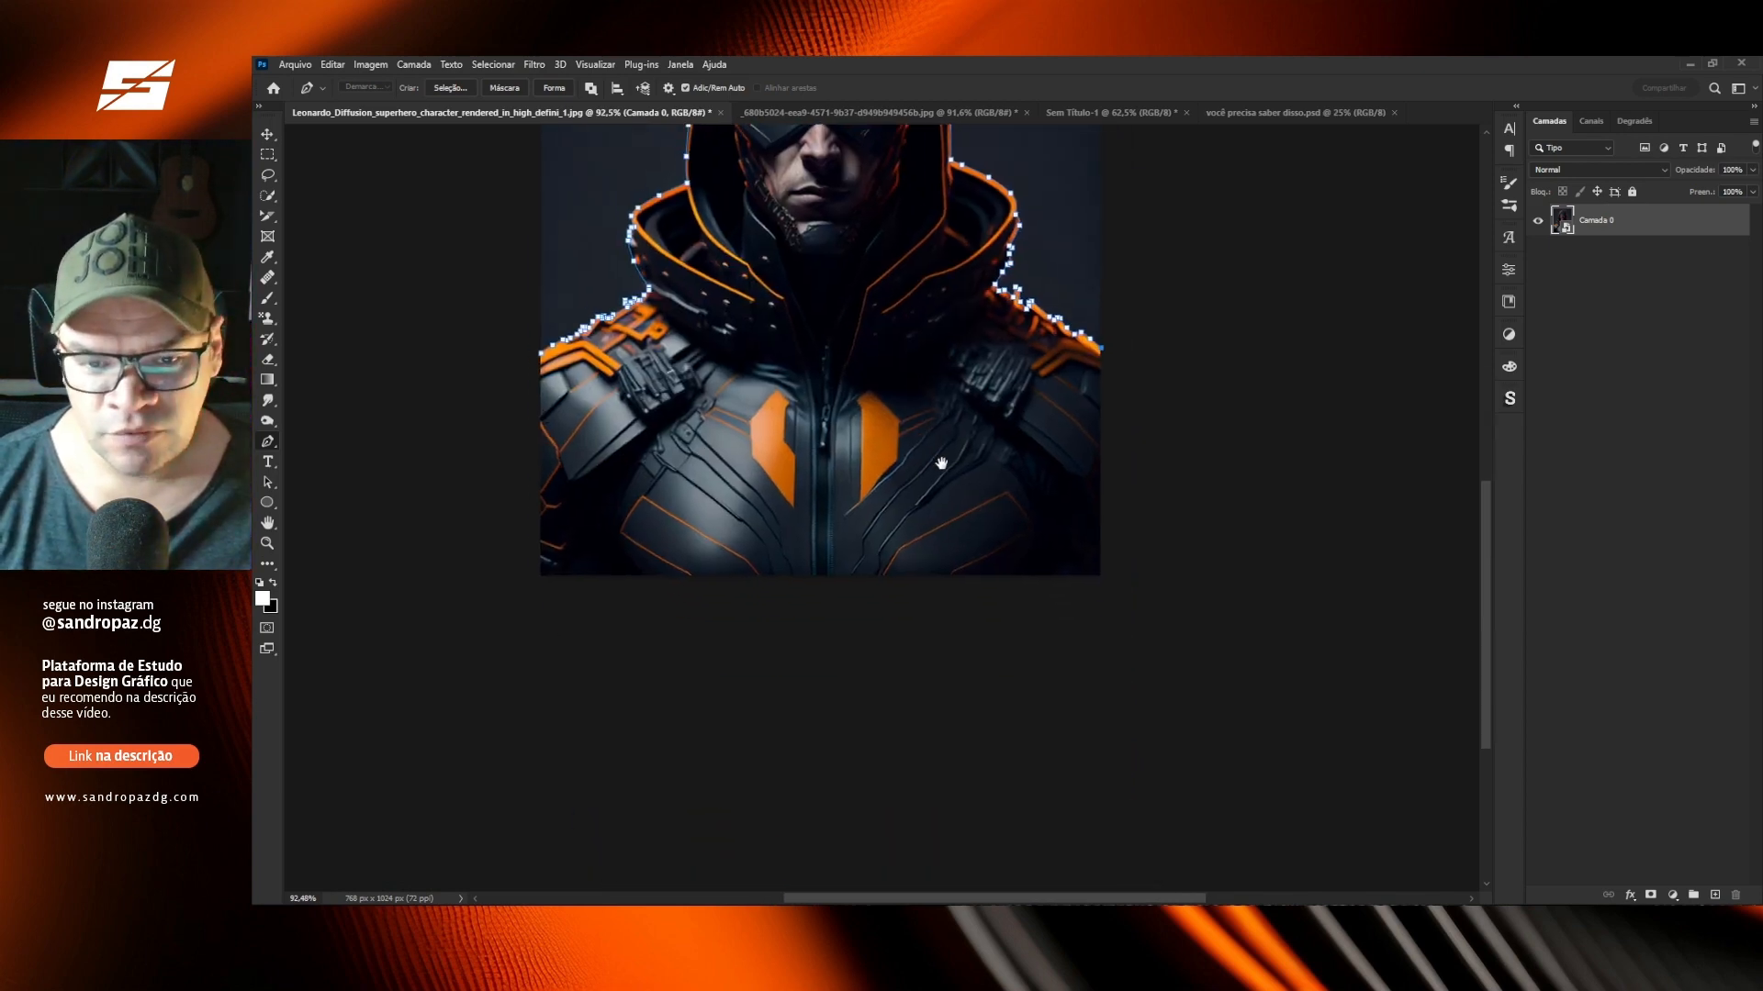
left_click(1101, 579)
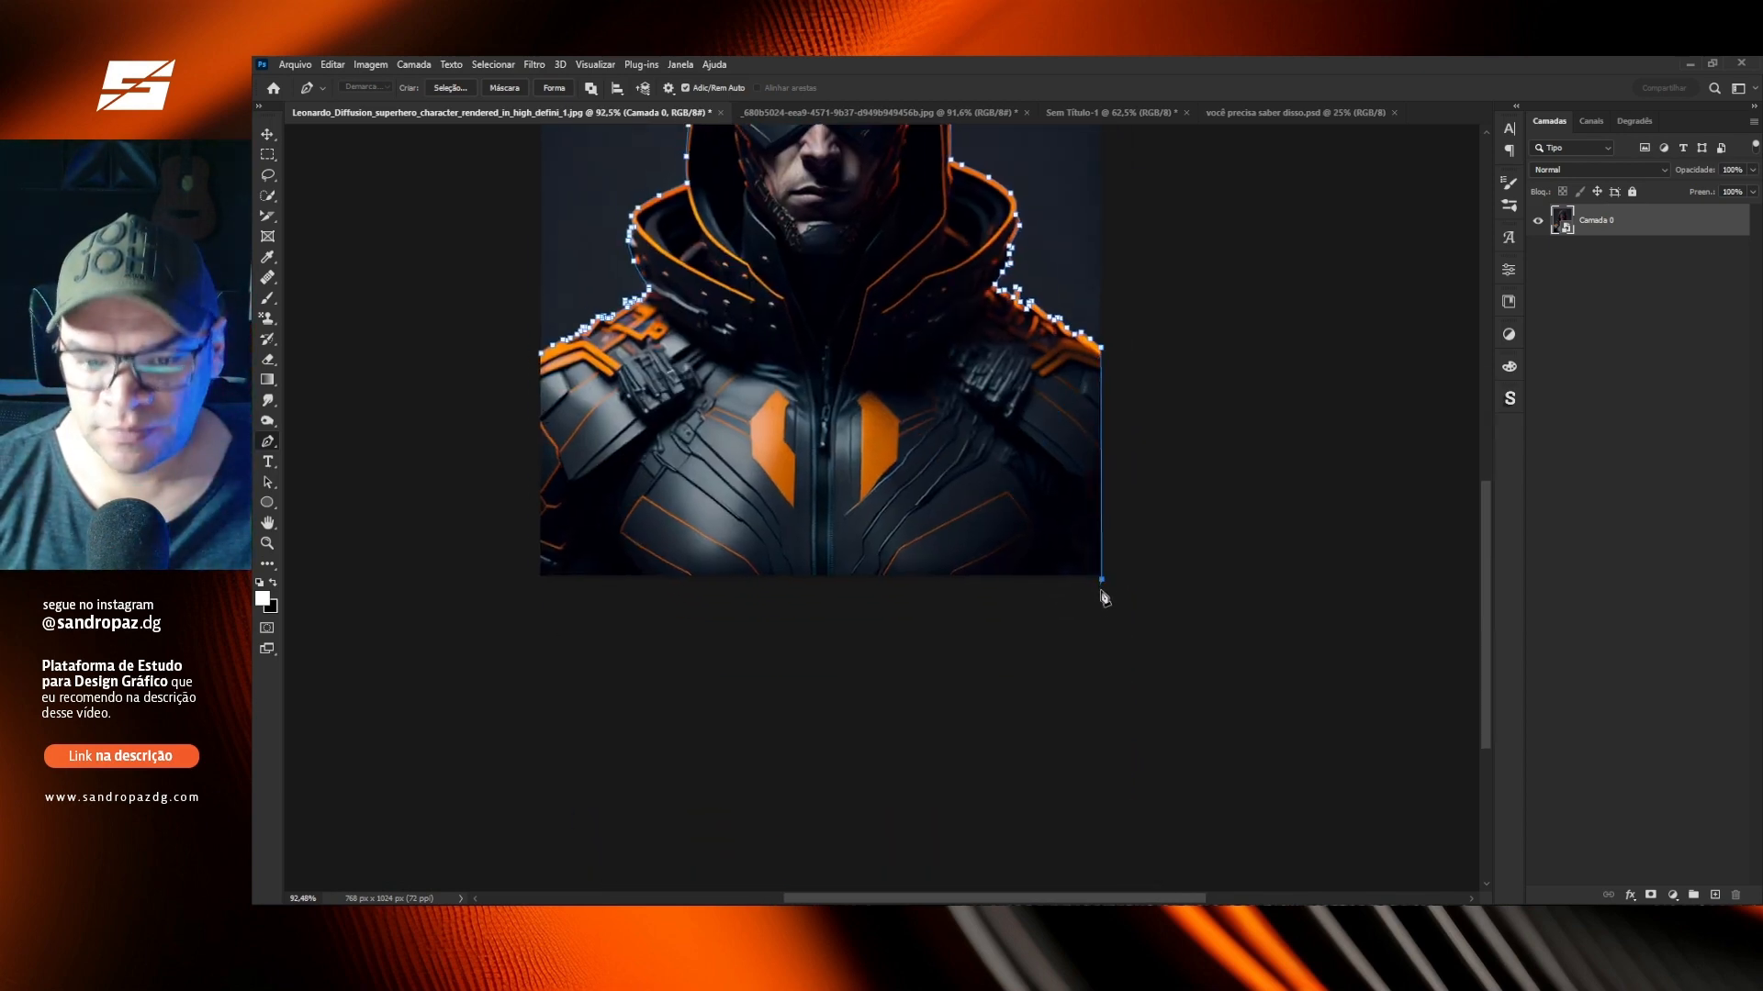
left_click(536, 579)
left_click(541, 353)
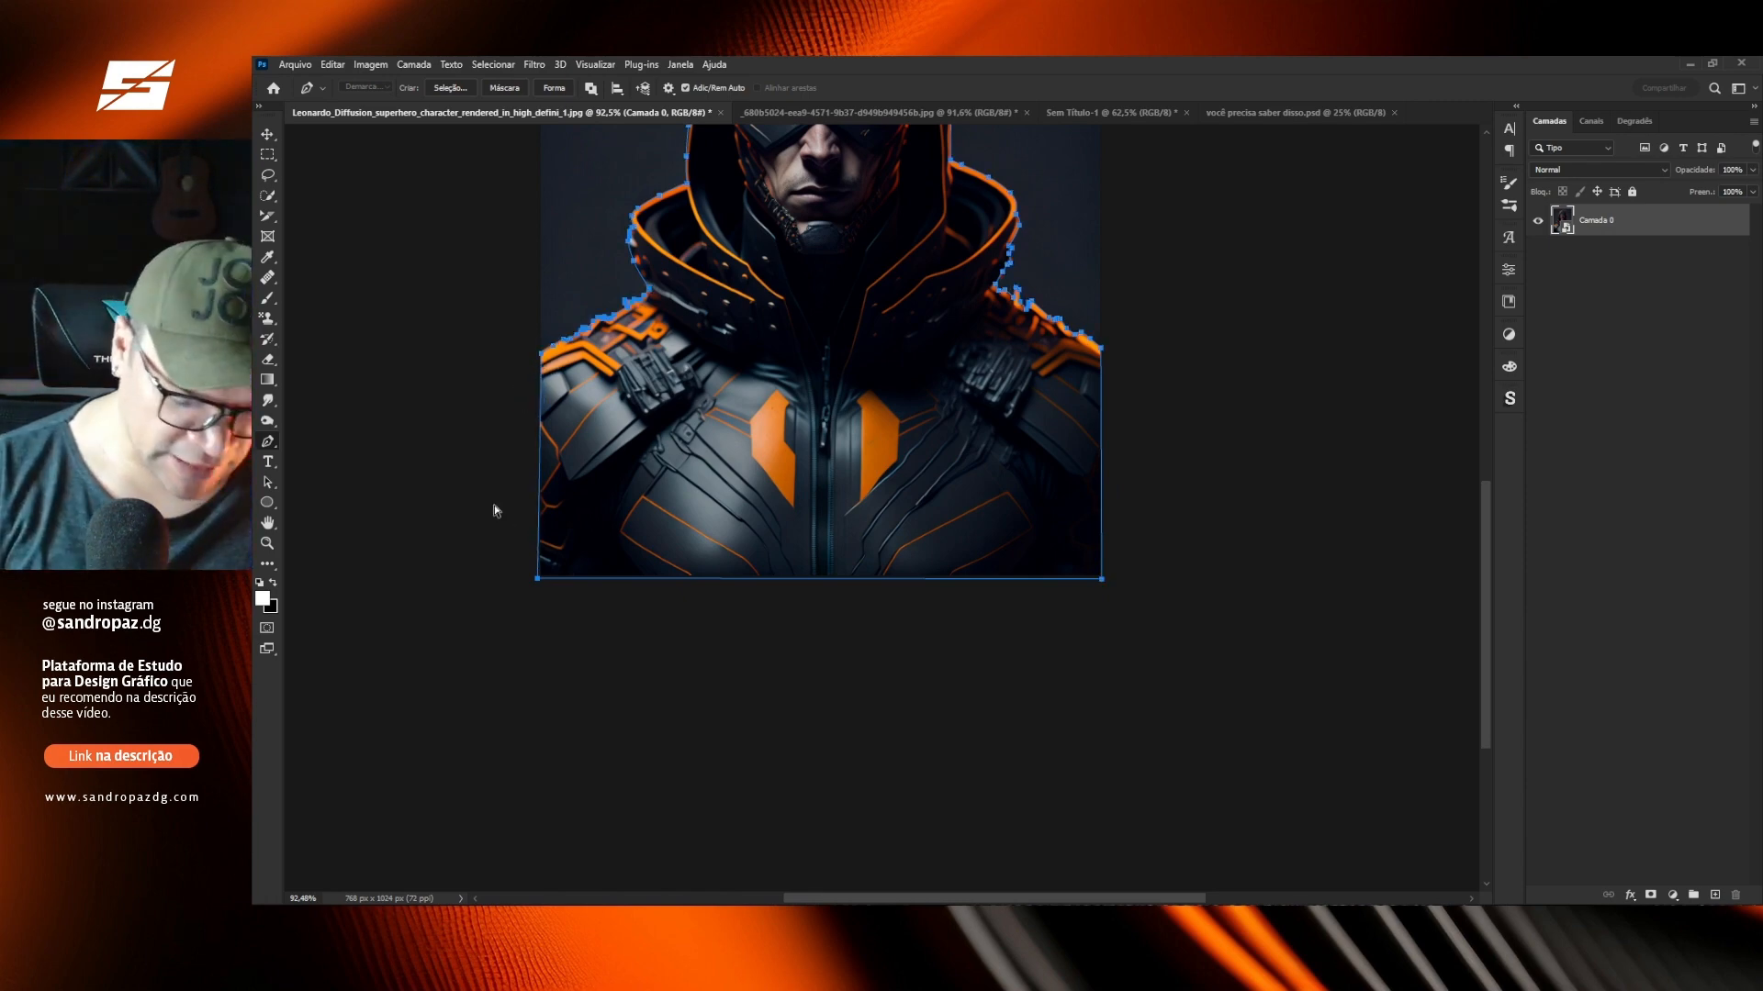
Try creating a new anti-aliased selection from the closed path with a feather radius of 0 pixels.
key("ctrl+0")
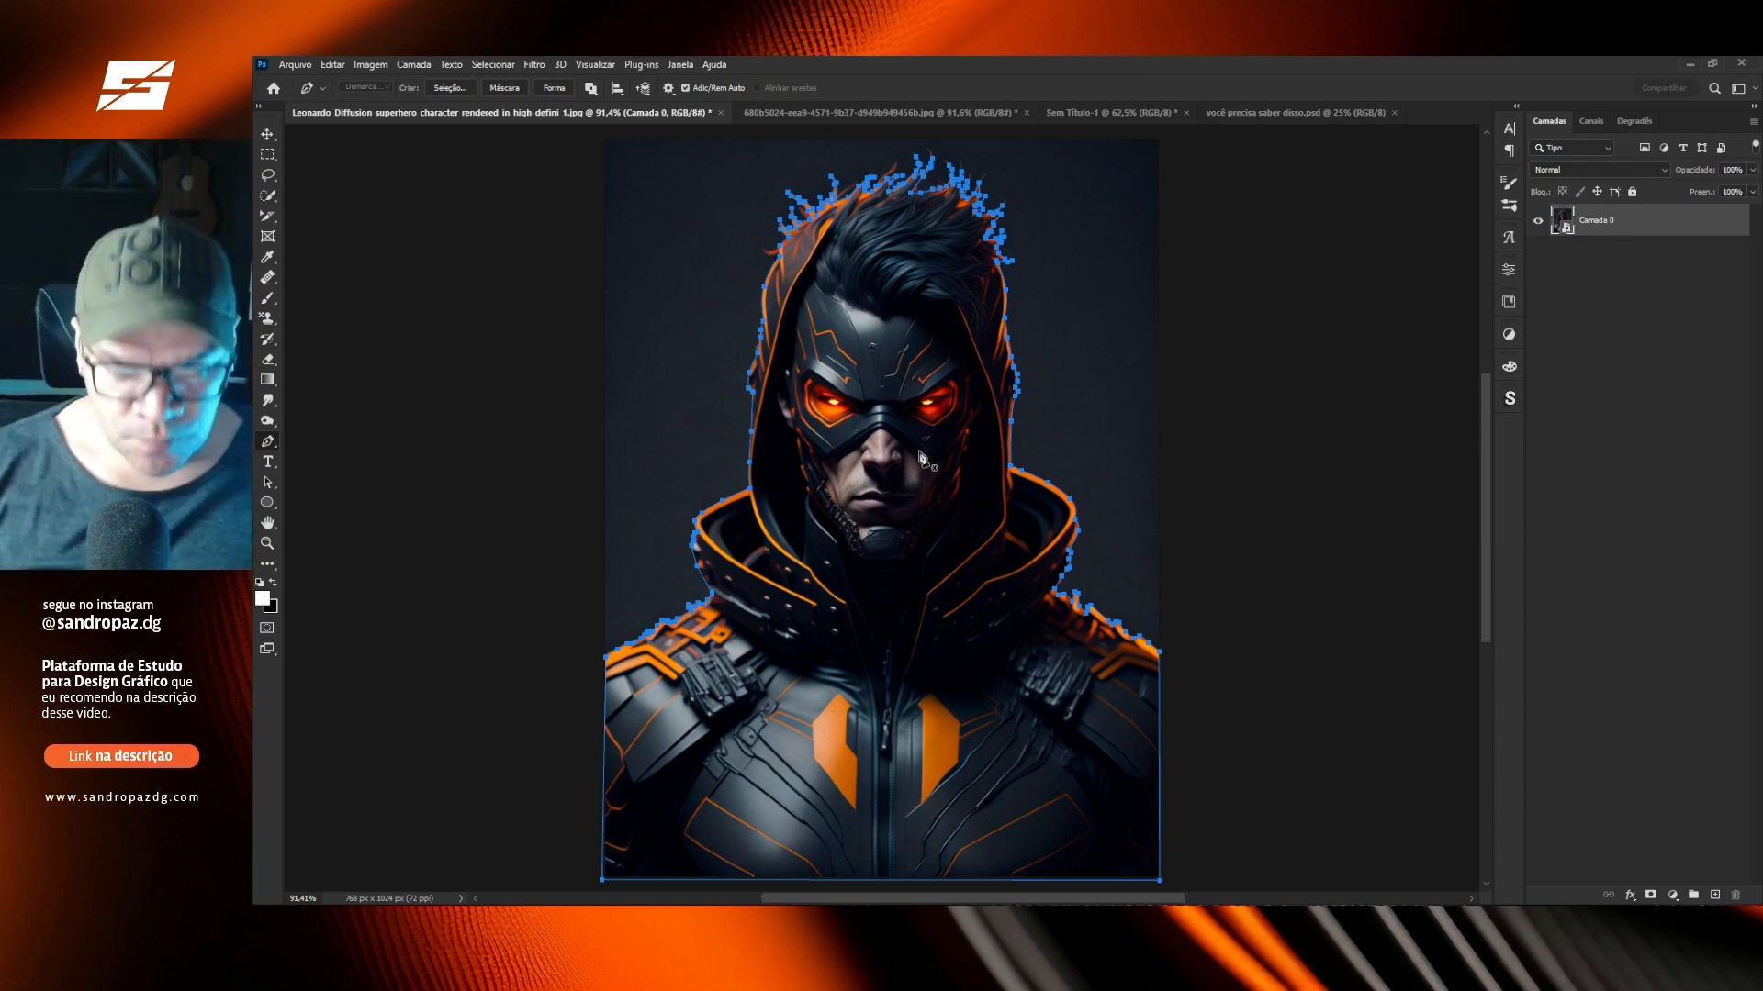
right_click(883, 423)
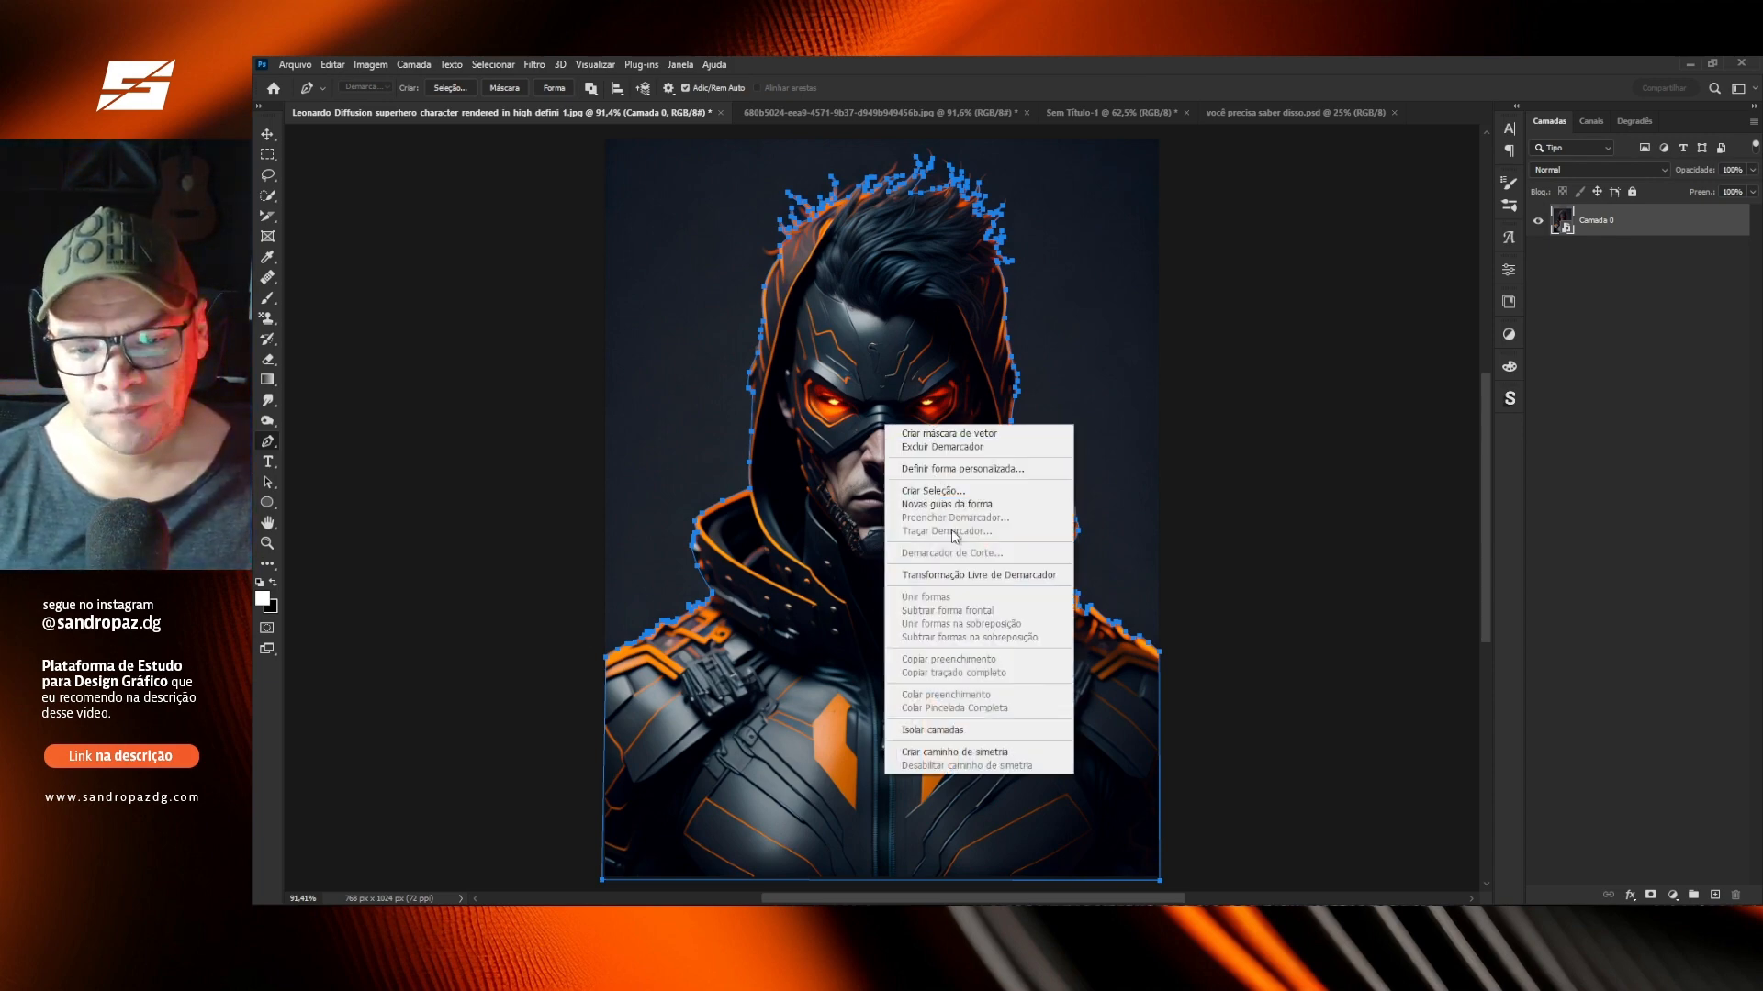
left_click(946, 490)
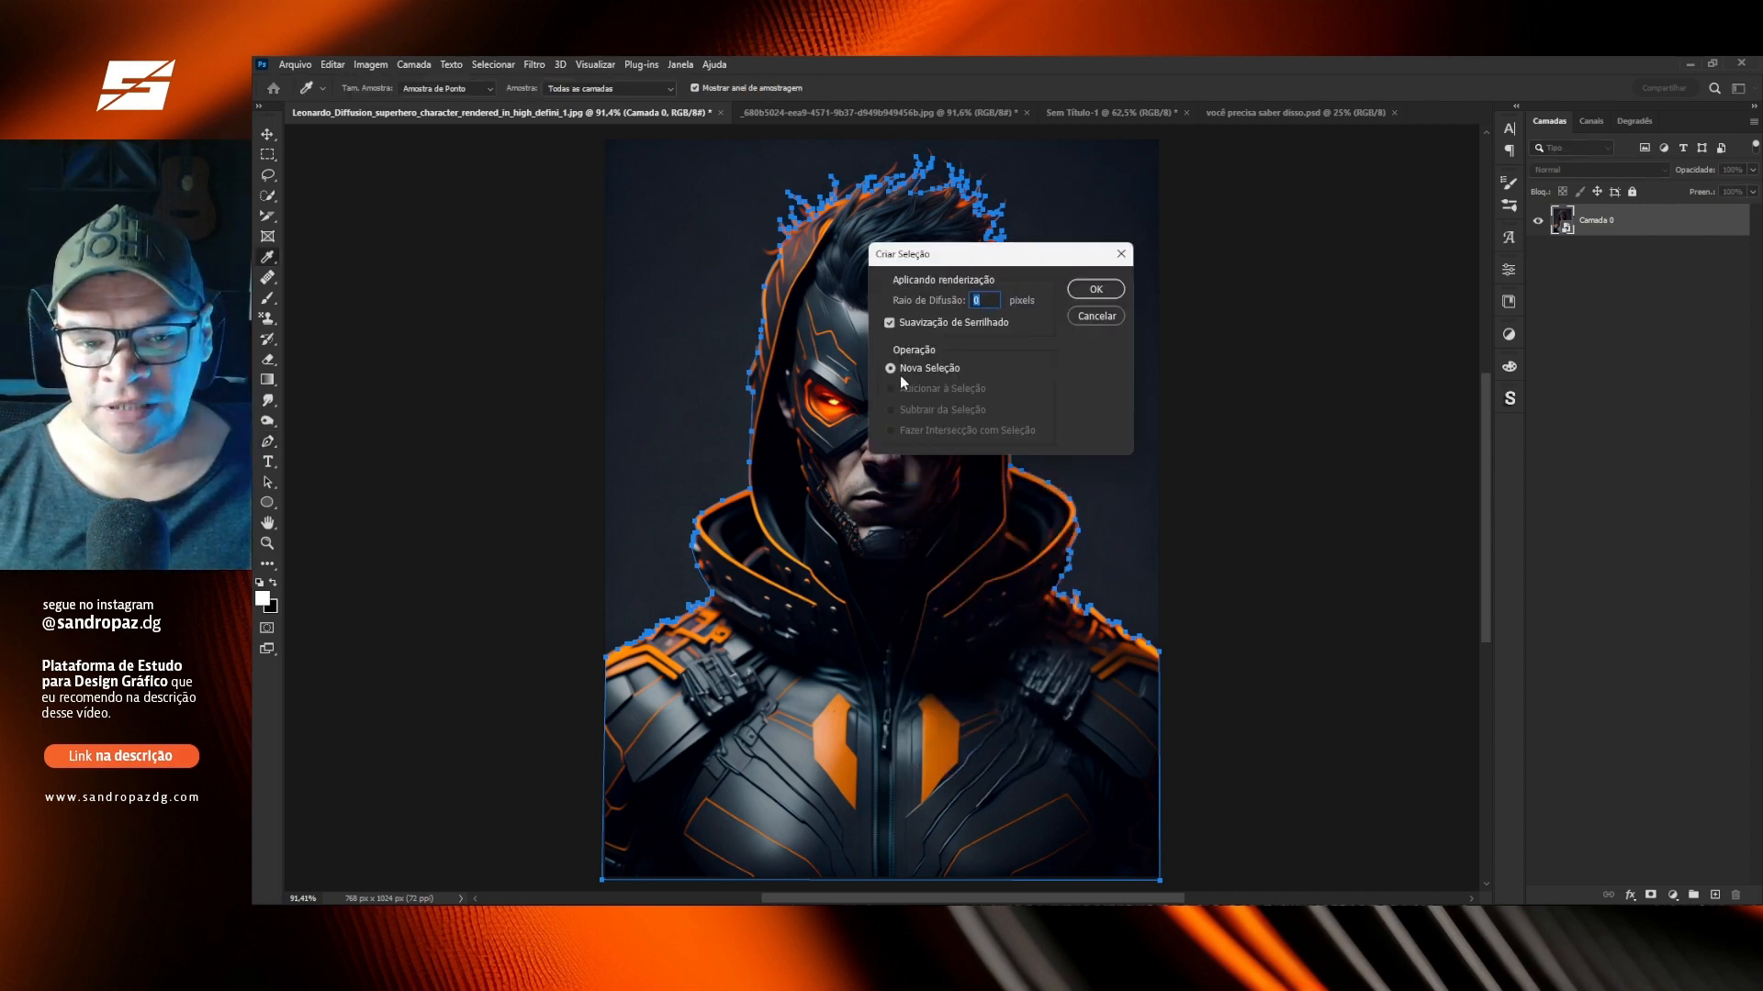
left_click(1083, 293)
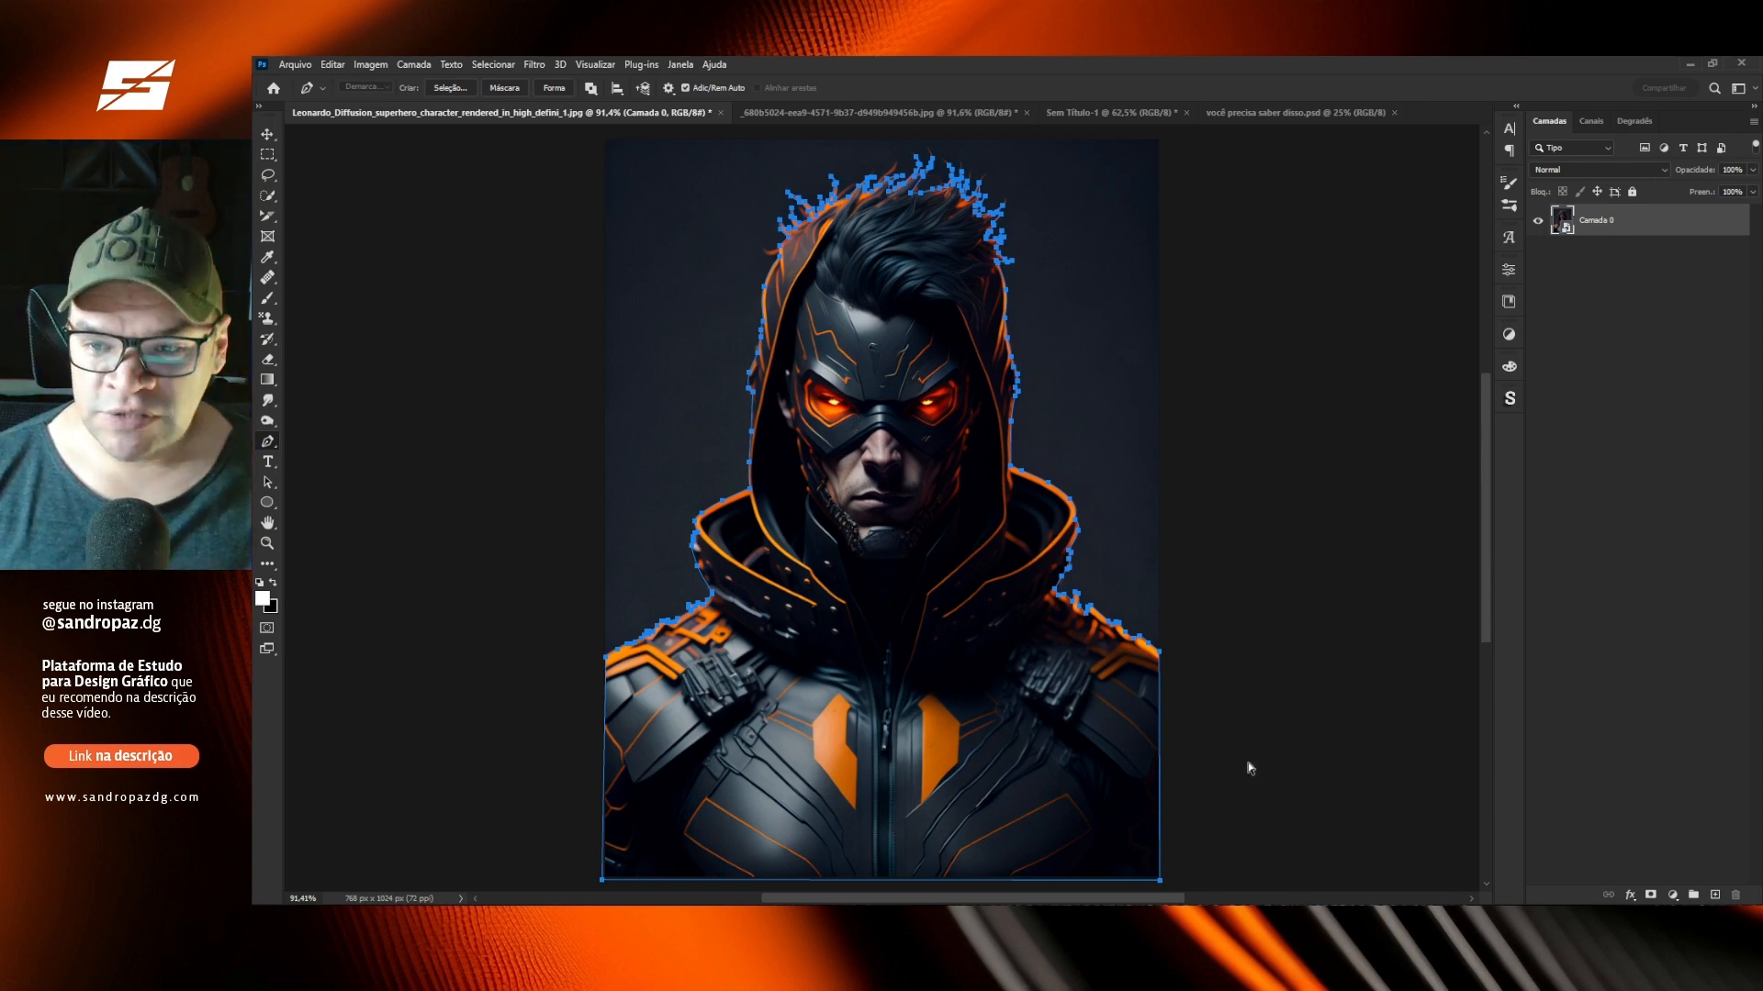
Convert the closed path around the superhero into a selection.
key("ctrl+Return")
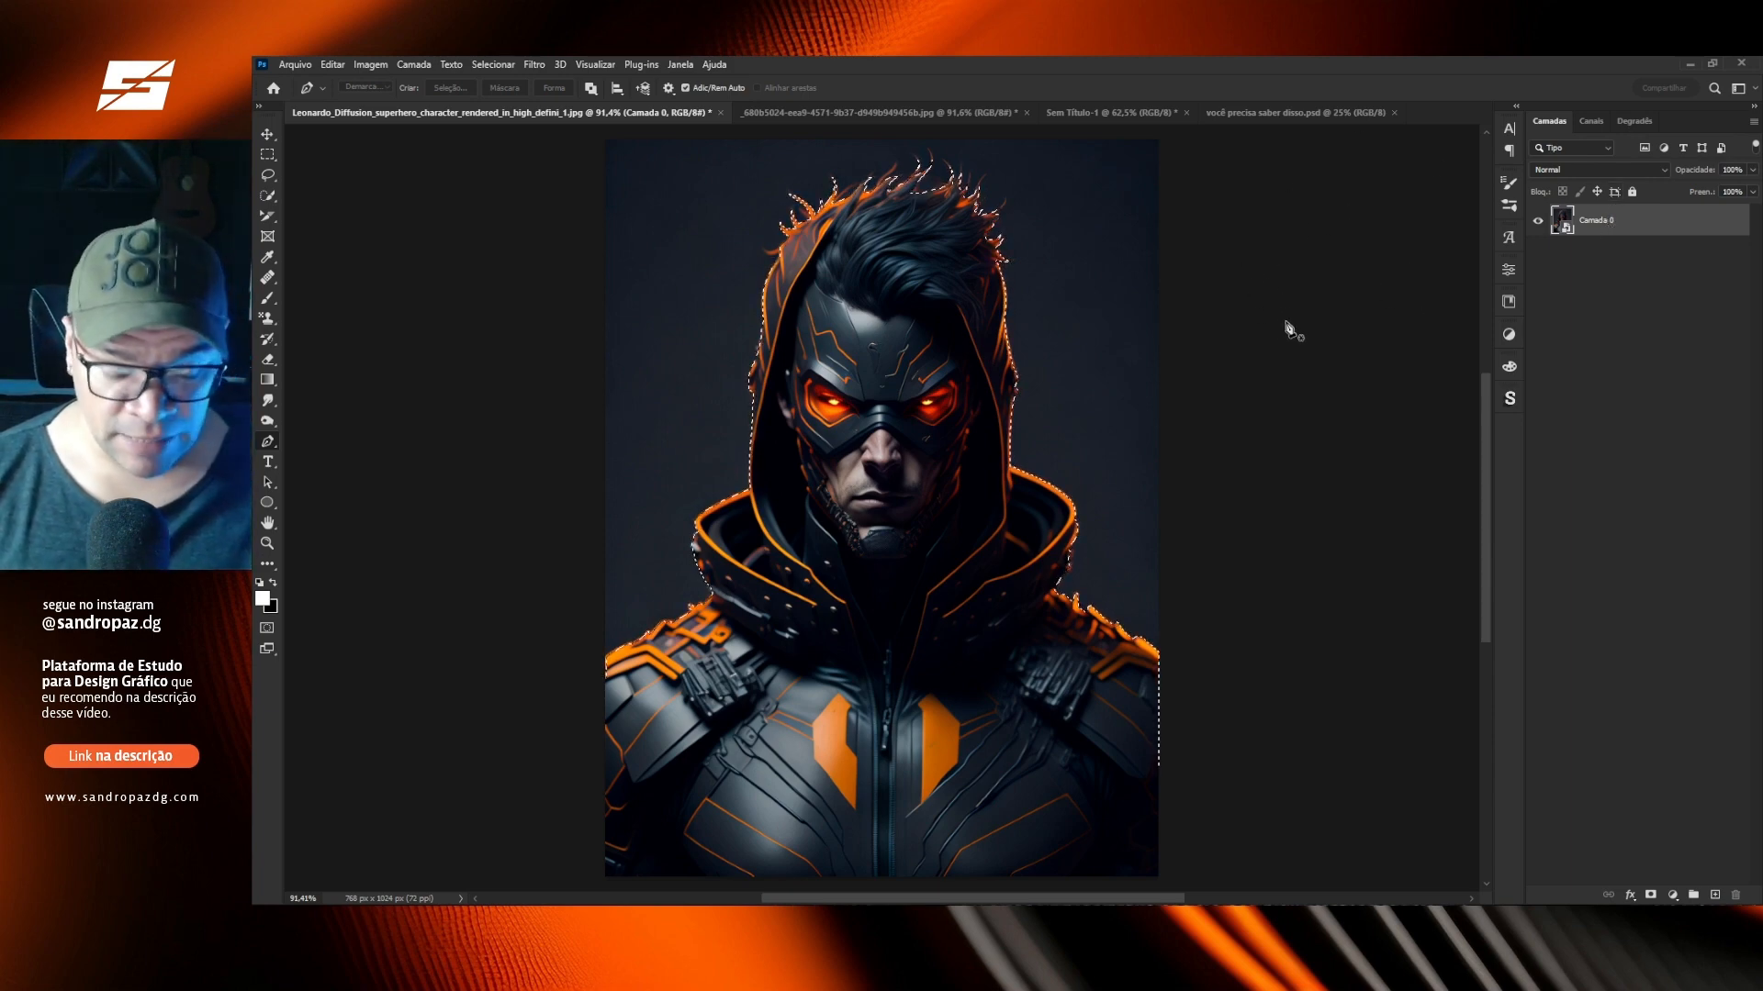
key("alt+r")
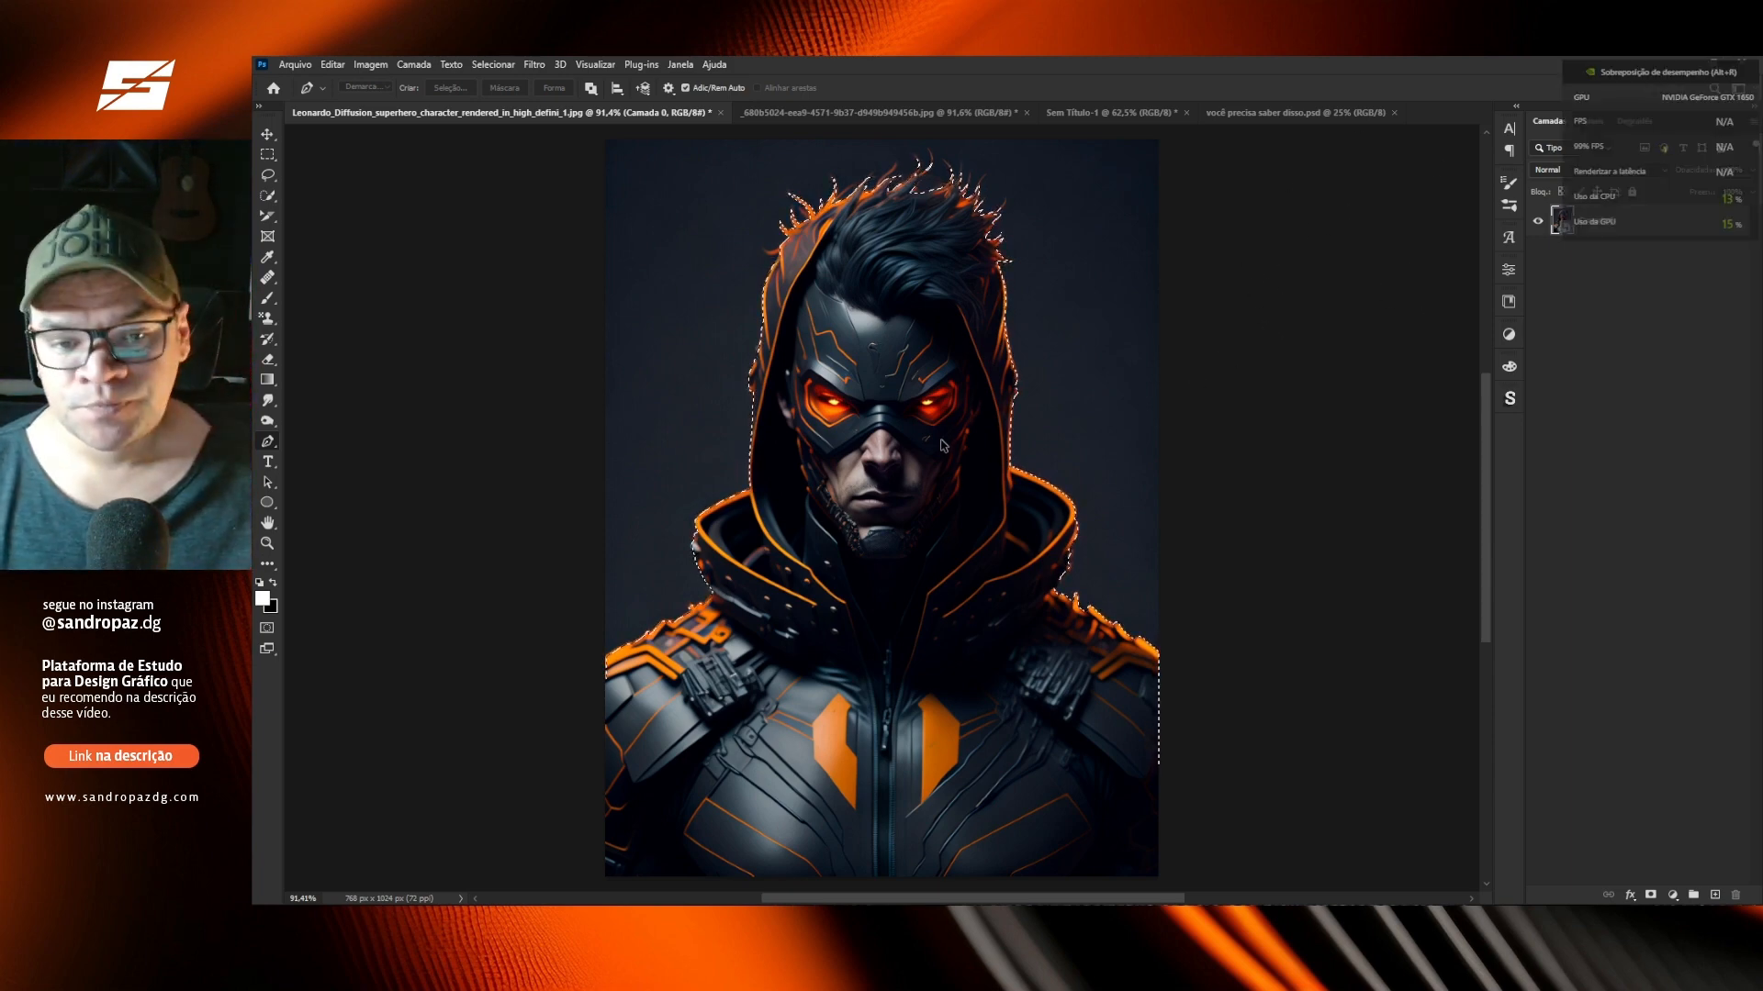
key("ctrl+alt+r")
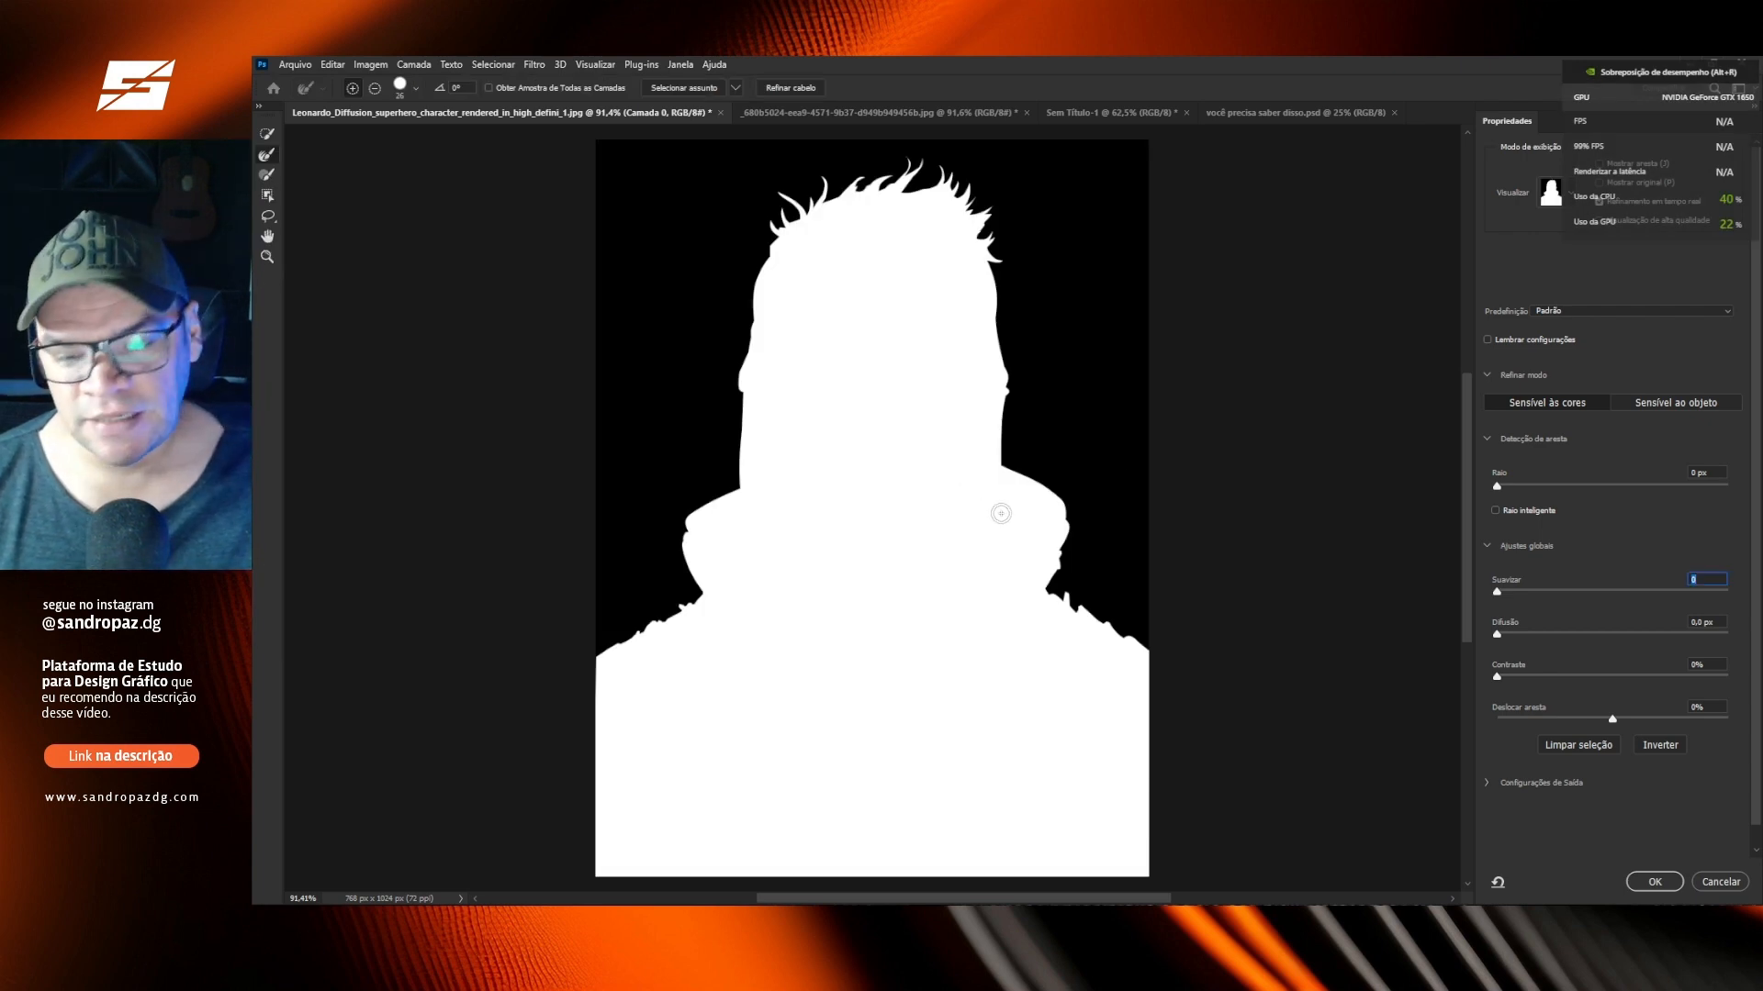
key("alt+r")
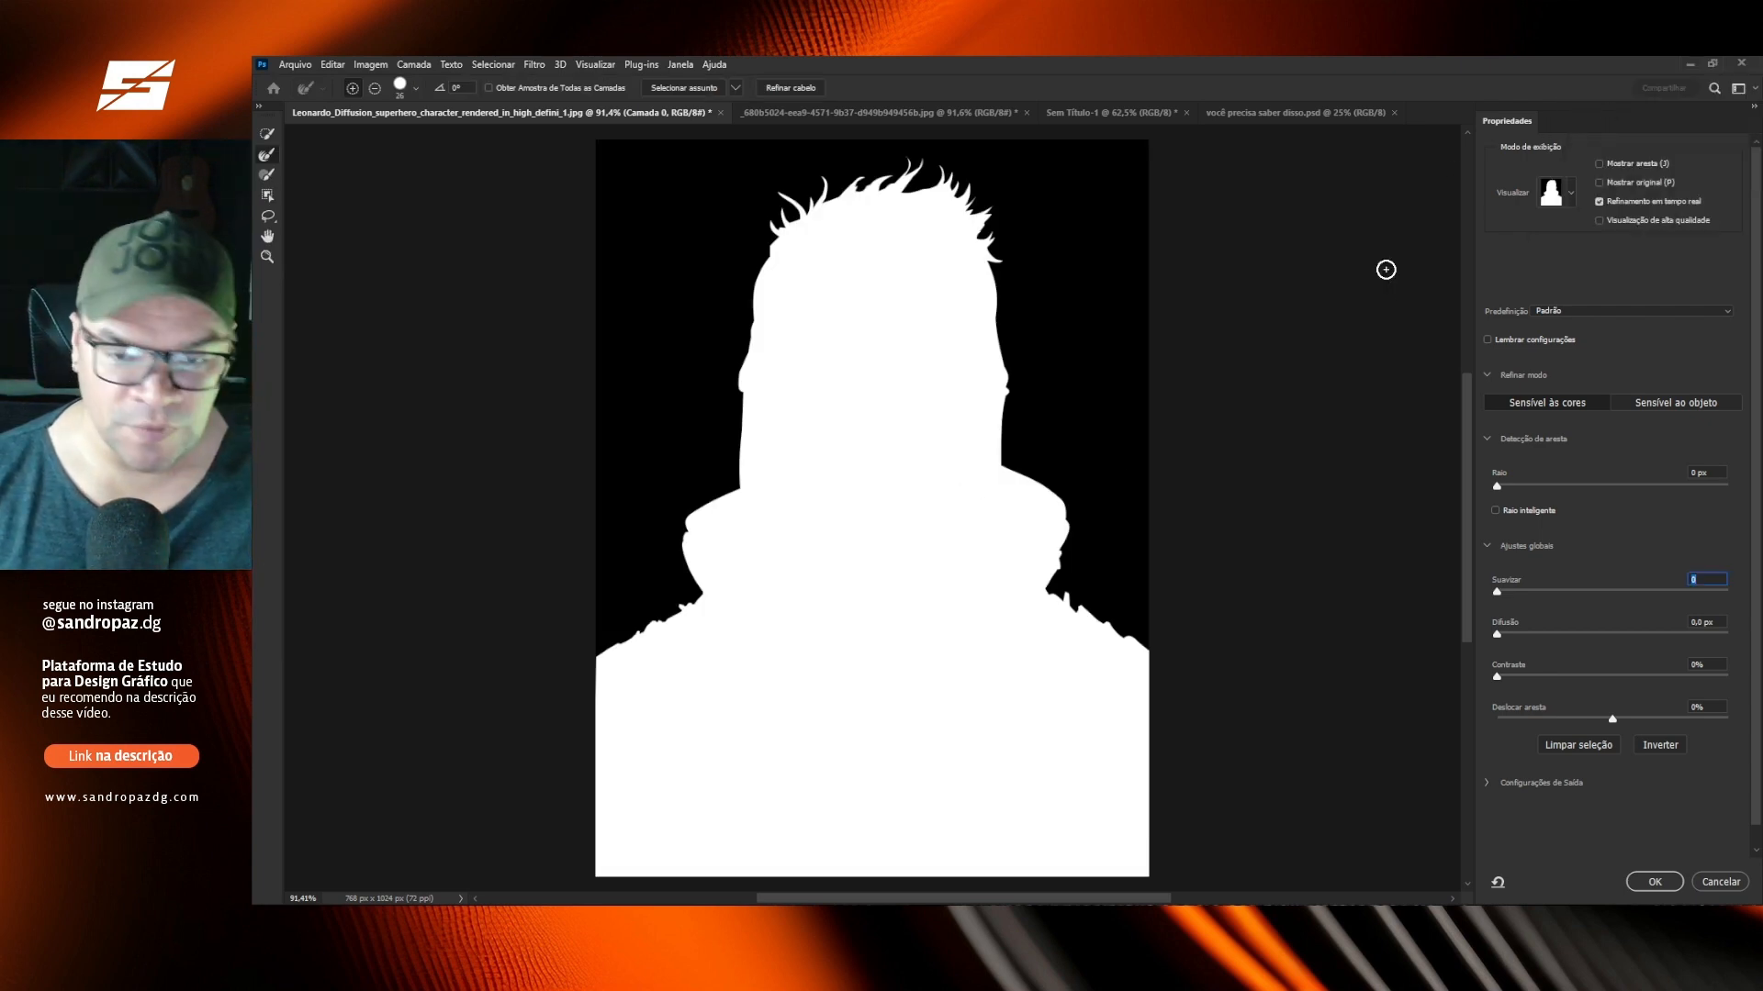
left_click(1571, 195)
left_click(1469, 308)
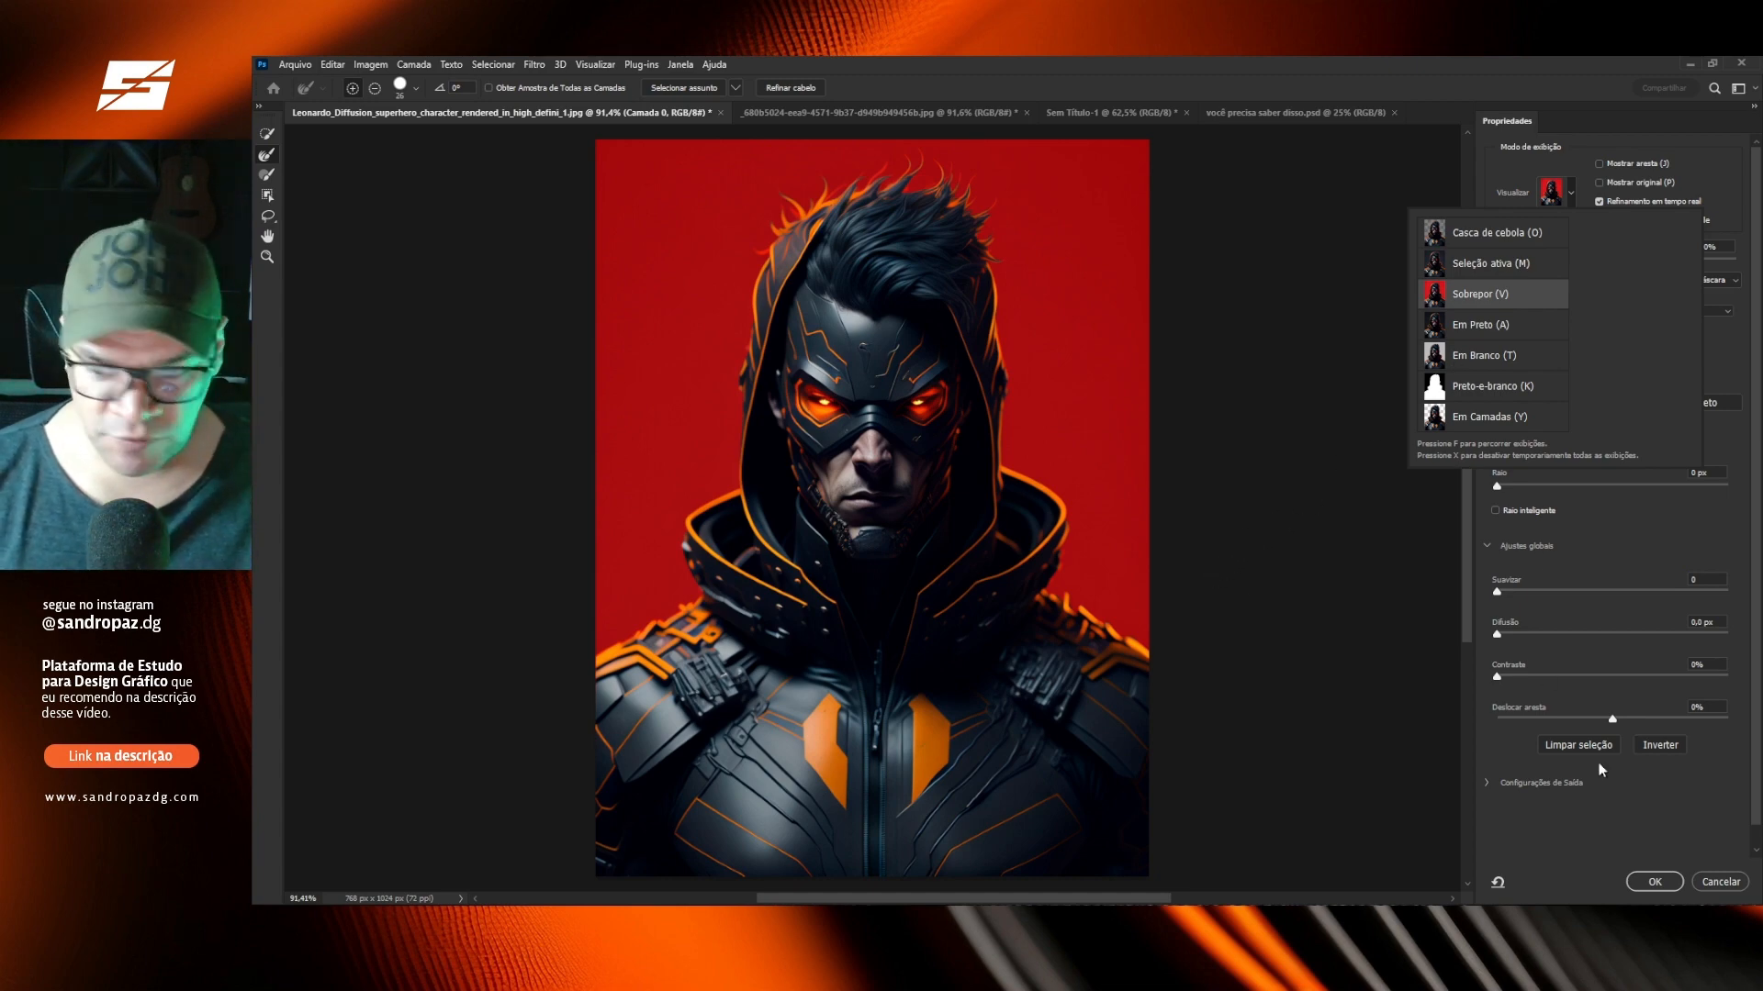
left_click(1696, 879)
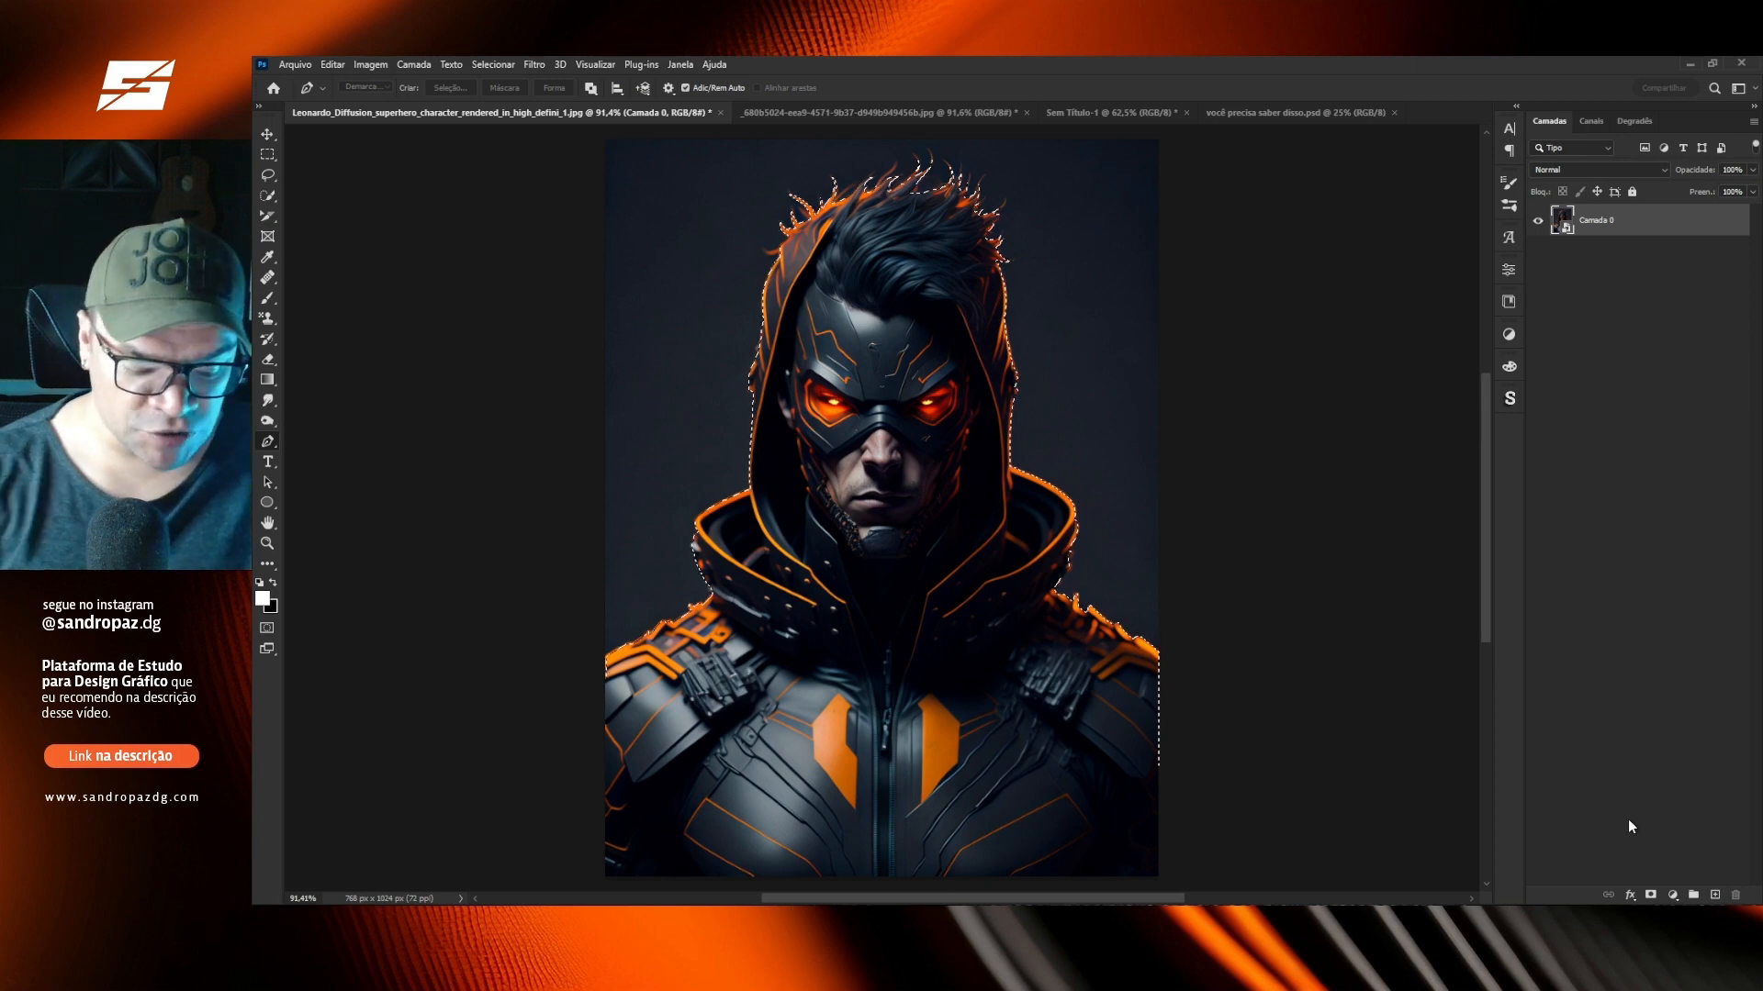
Open the superhero selection in Select and Mask, preview it as Overlay (Sobrepor), and return to the black-and-white view (Preto-e-branco).
key("ctrl+alt+r")
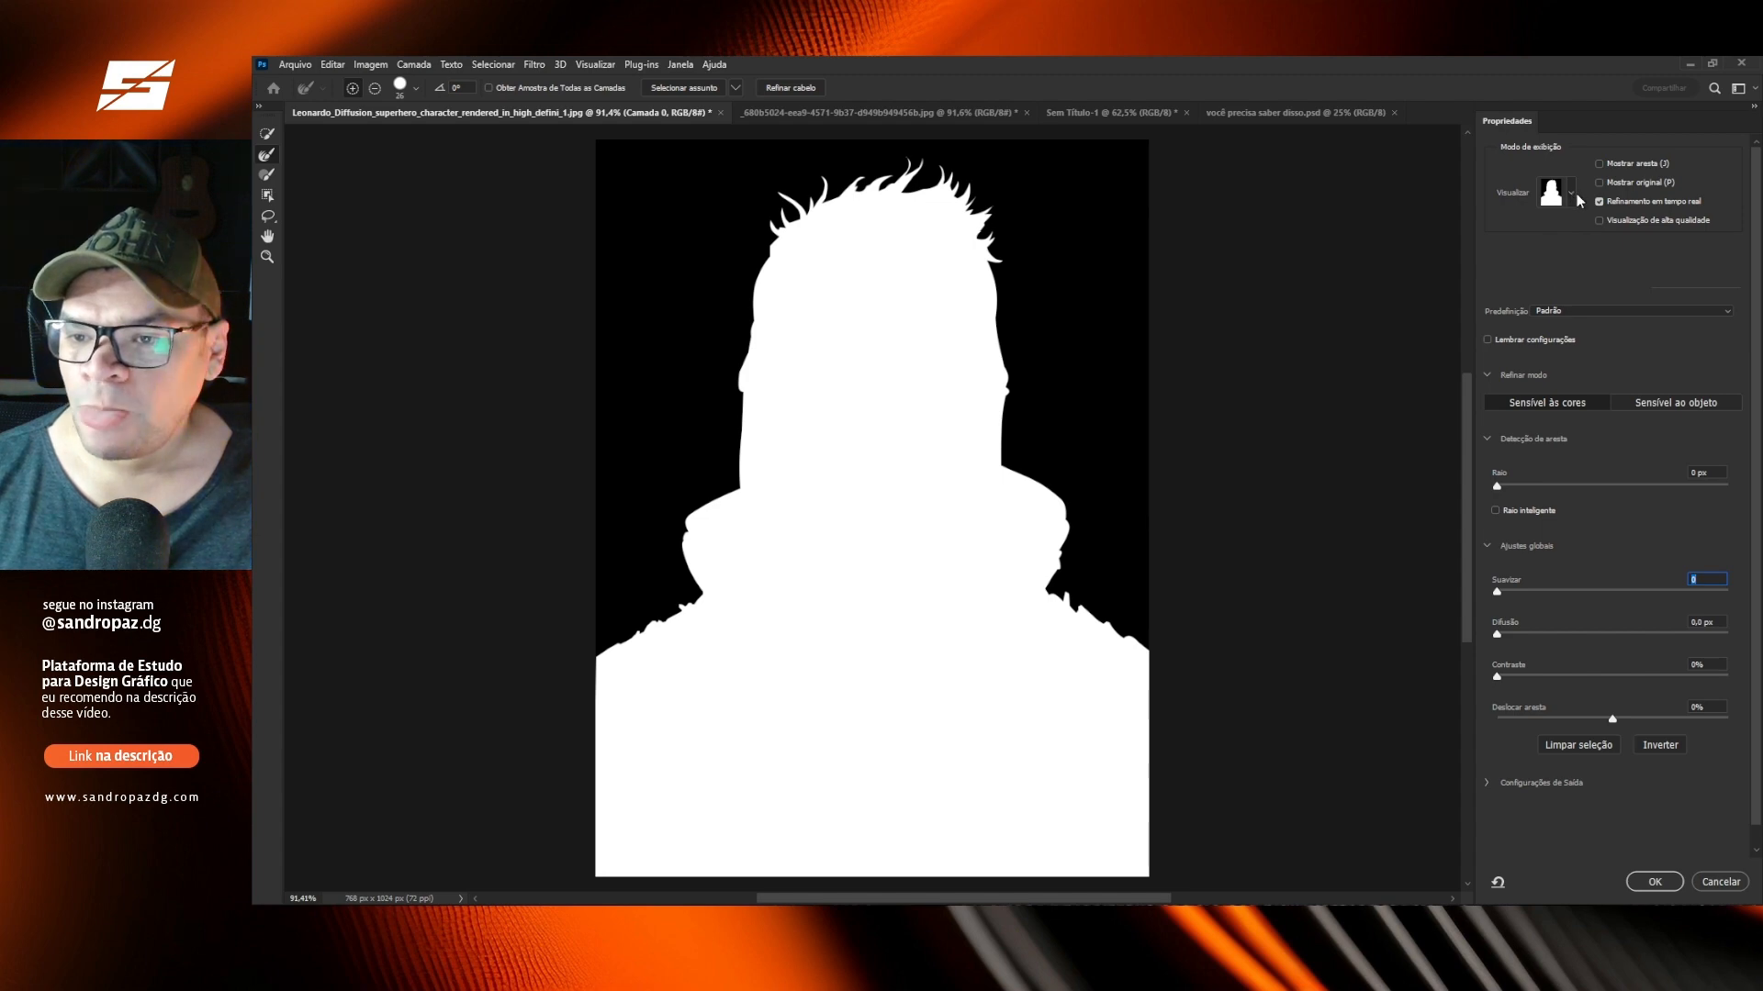
left_click(1572, 196)
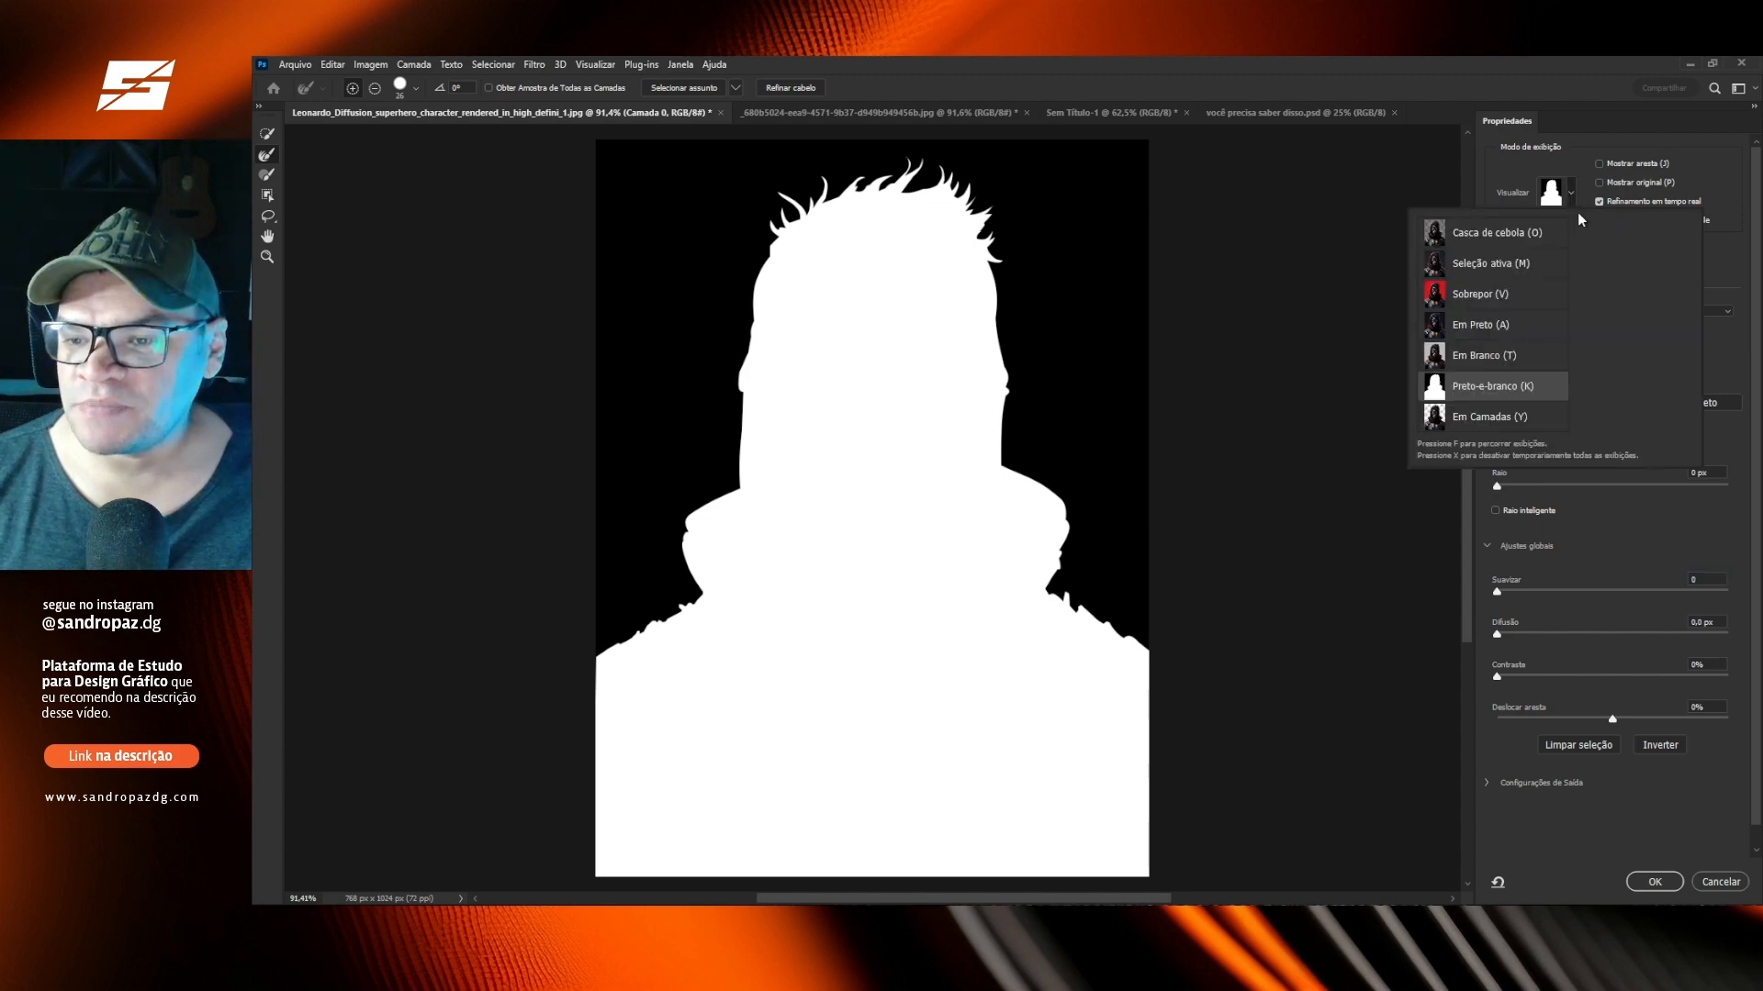
left_click(1471, 293)
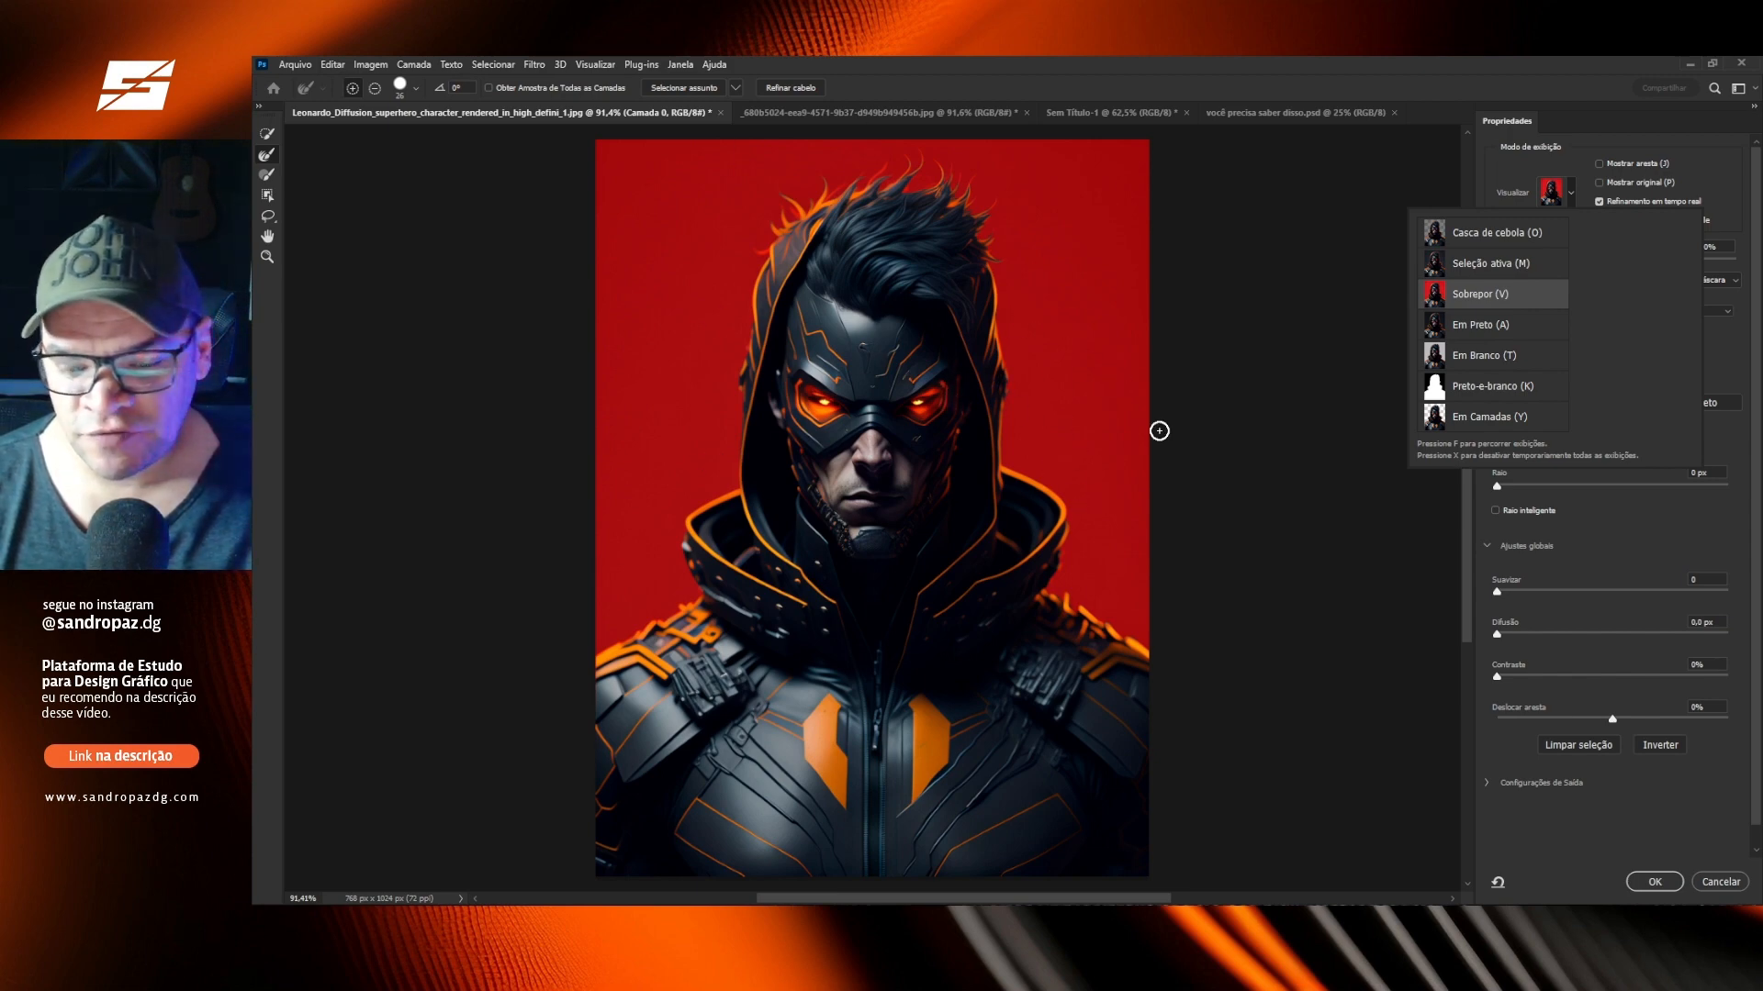
left_click(1485, 387)
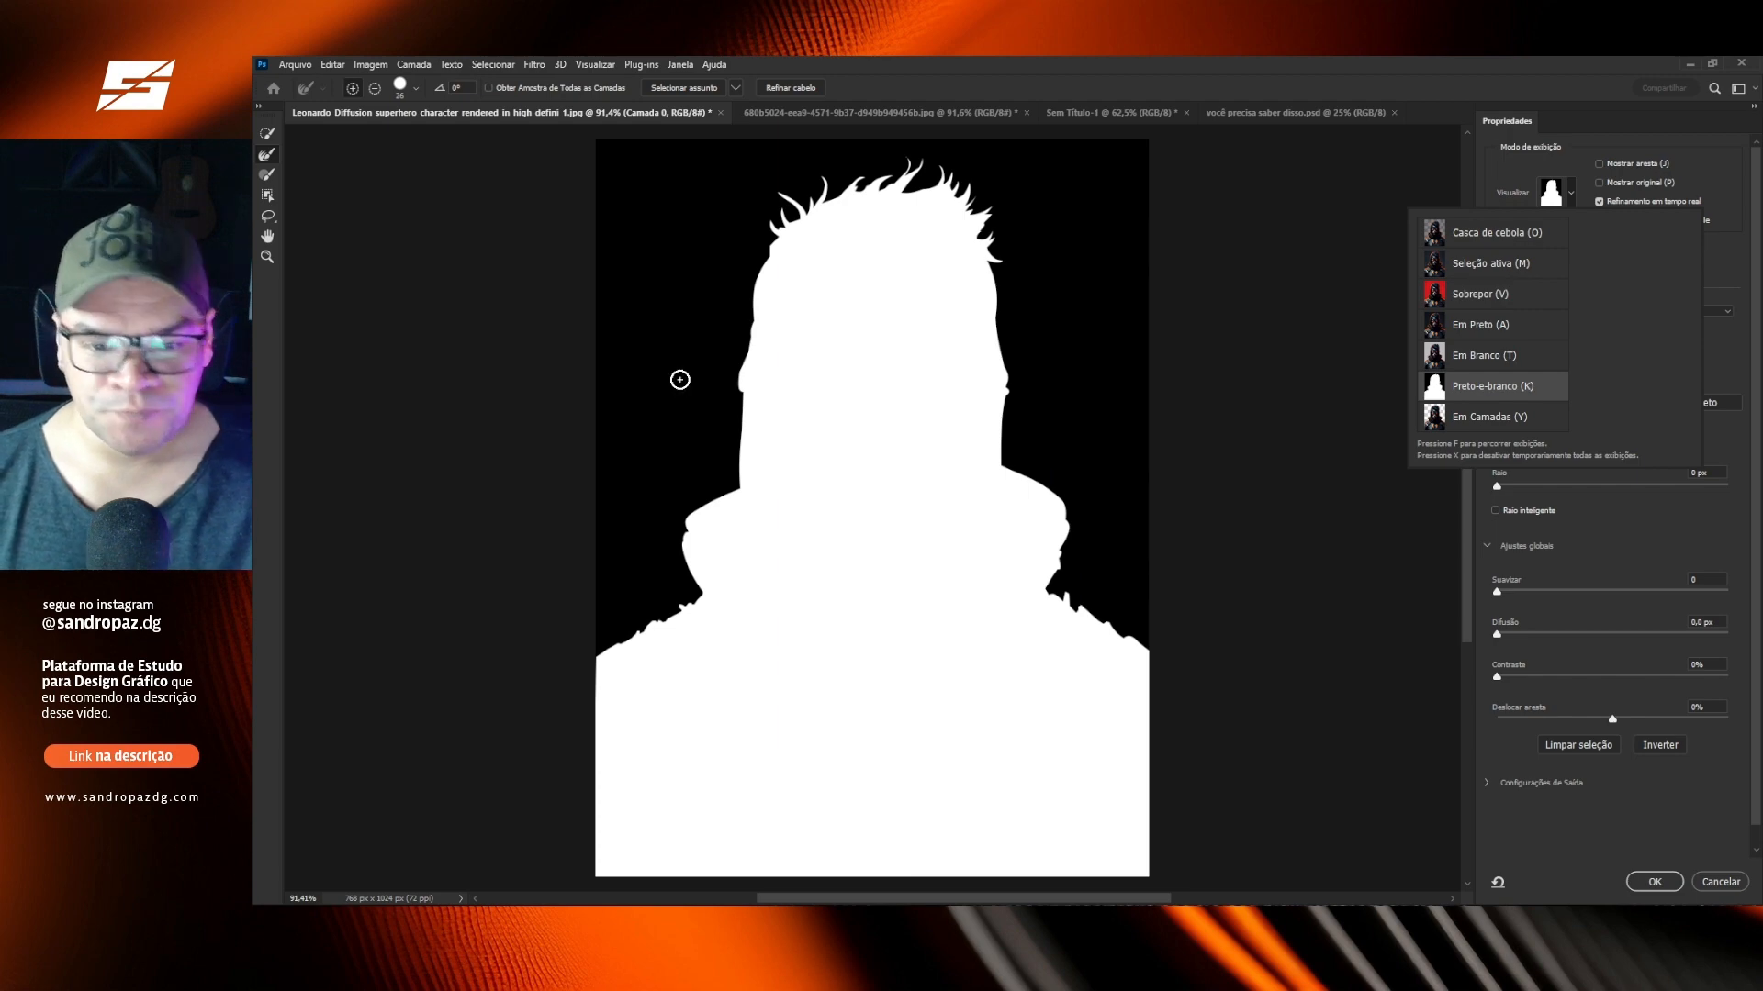
Compare smoothing values along the collar's edge at high magnification and set the selection's Smooth (Suavizar) value to 2.
scroll(768, 481, "up", 3)
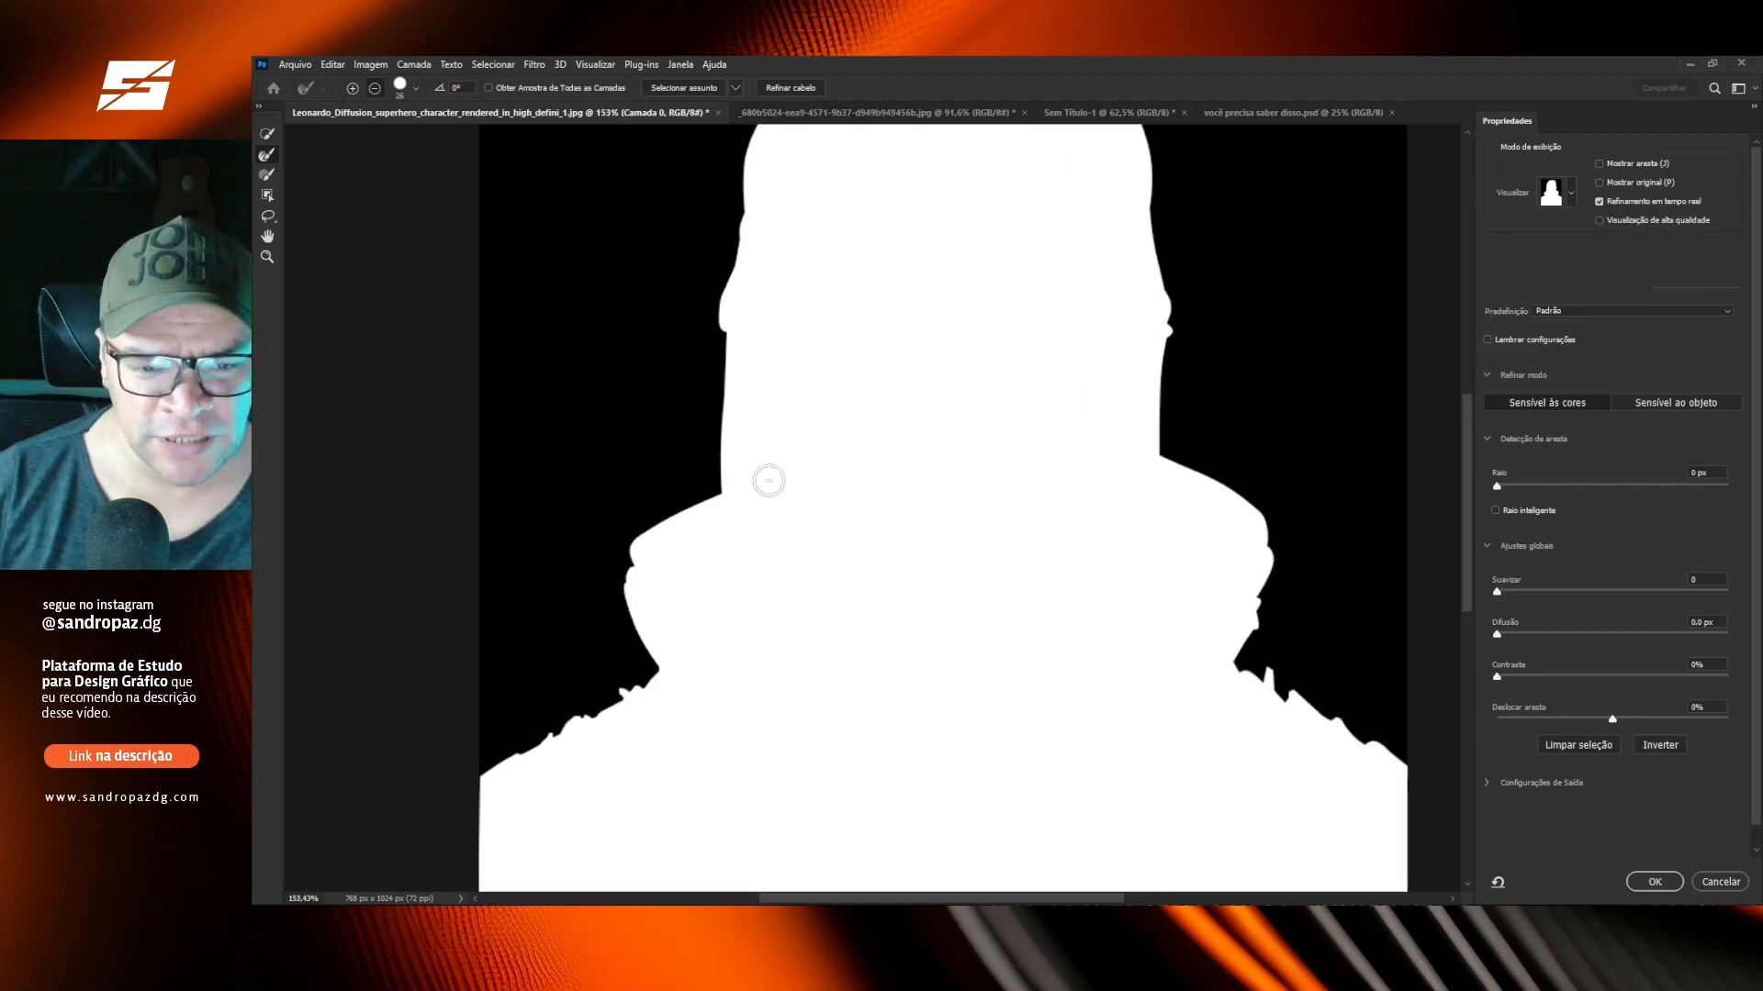
scroll(769, 480, "up", 4)
scroll(881, 437, "left", 3)
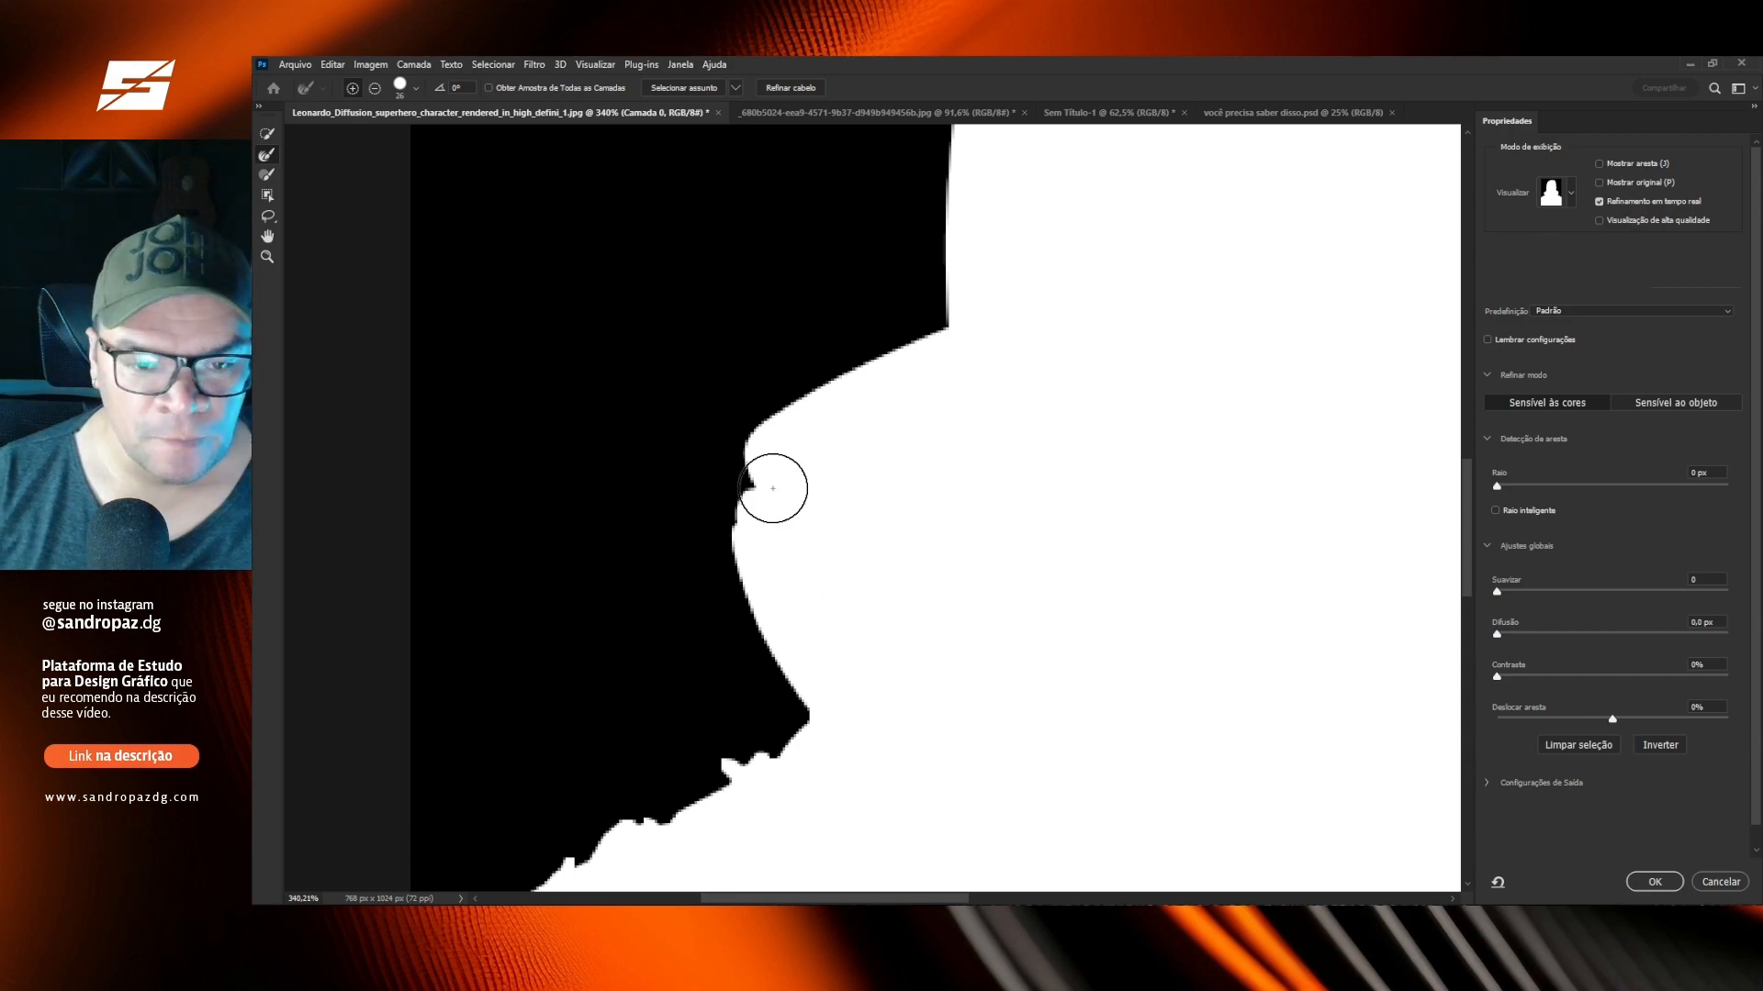
scroll(773, 488, "up", 3)
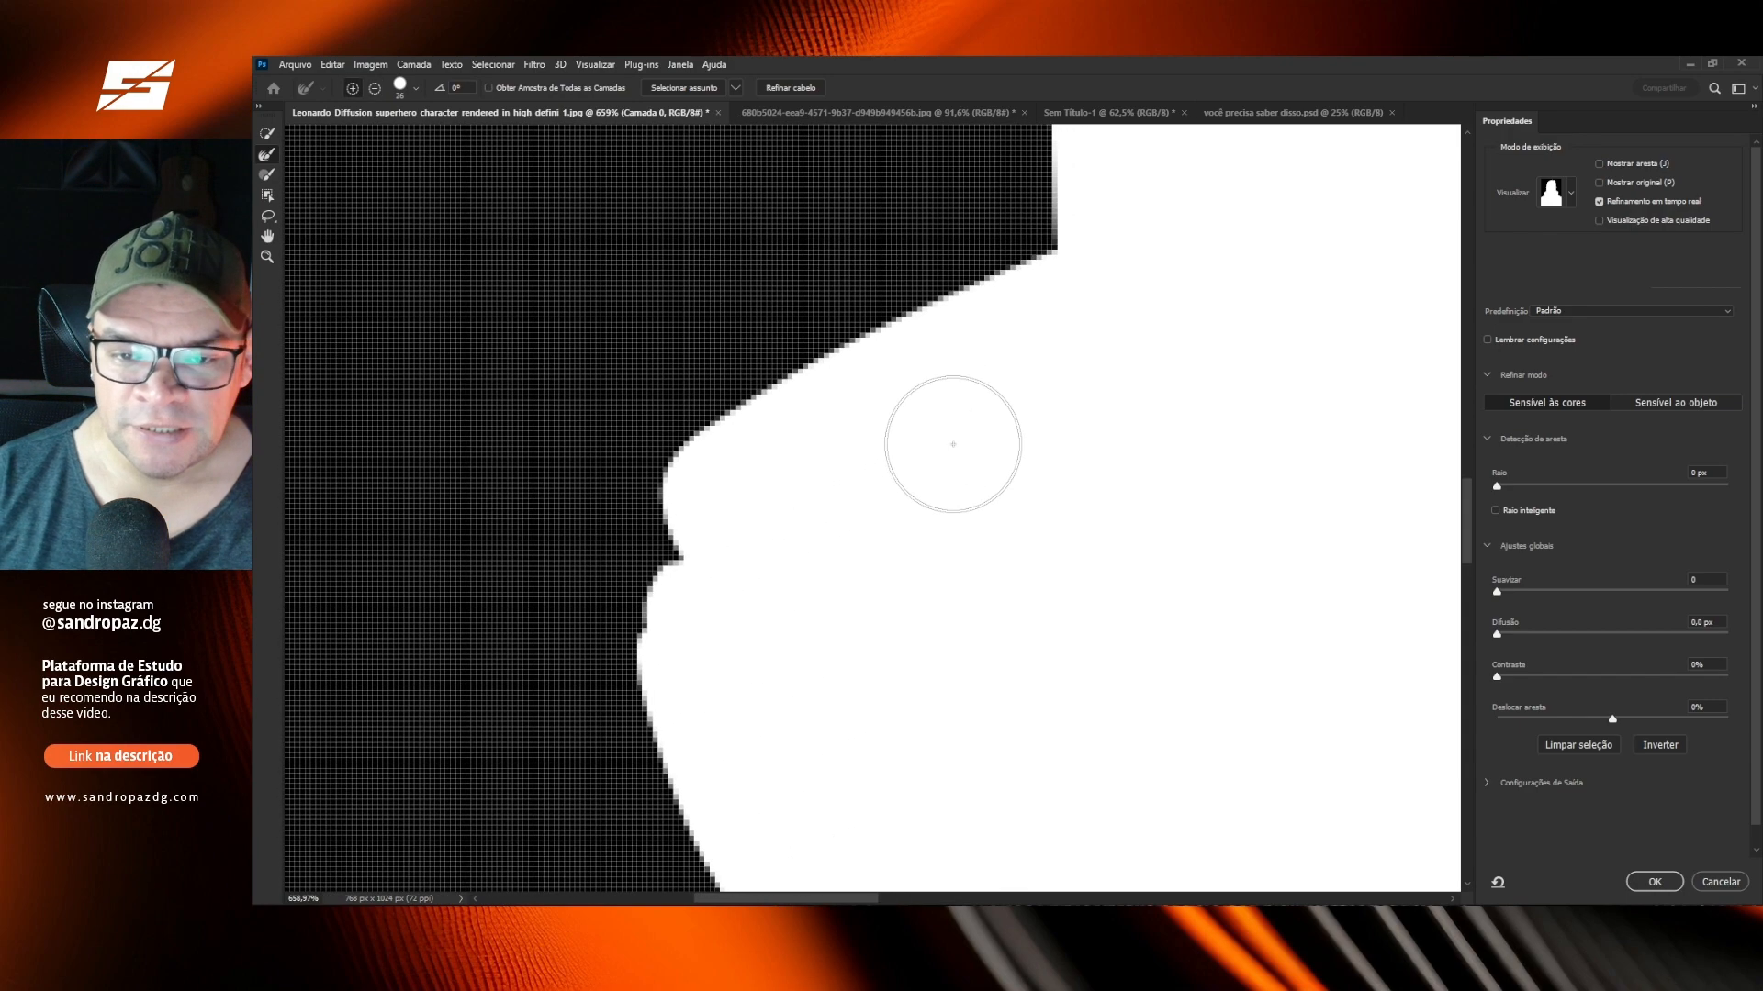
scroll(927, 397, "up", 2)
left_click_drag(949, 346, 910, 457)
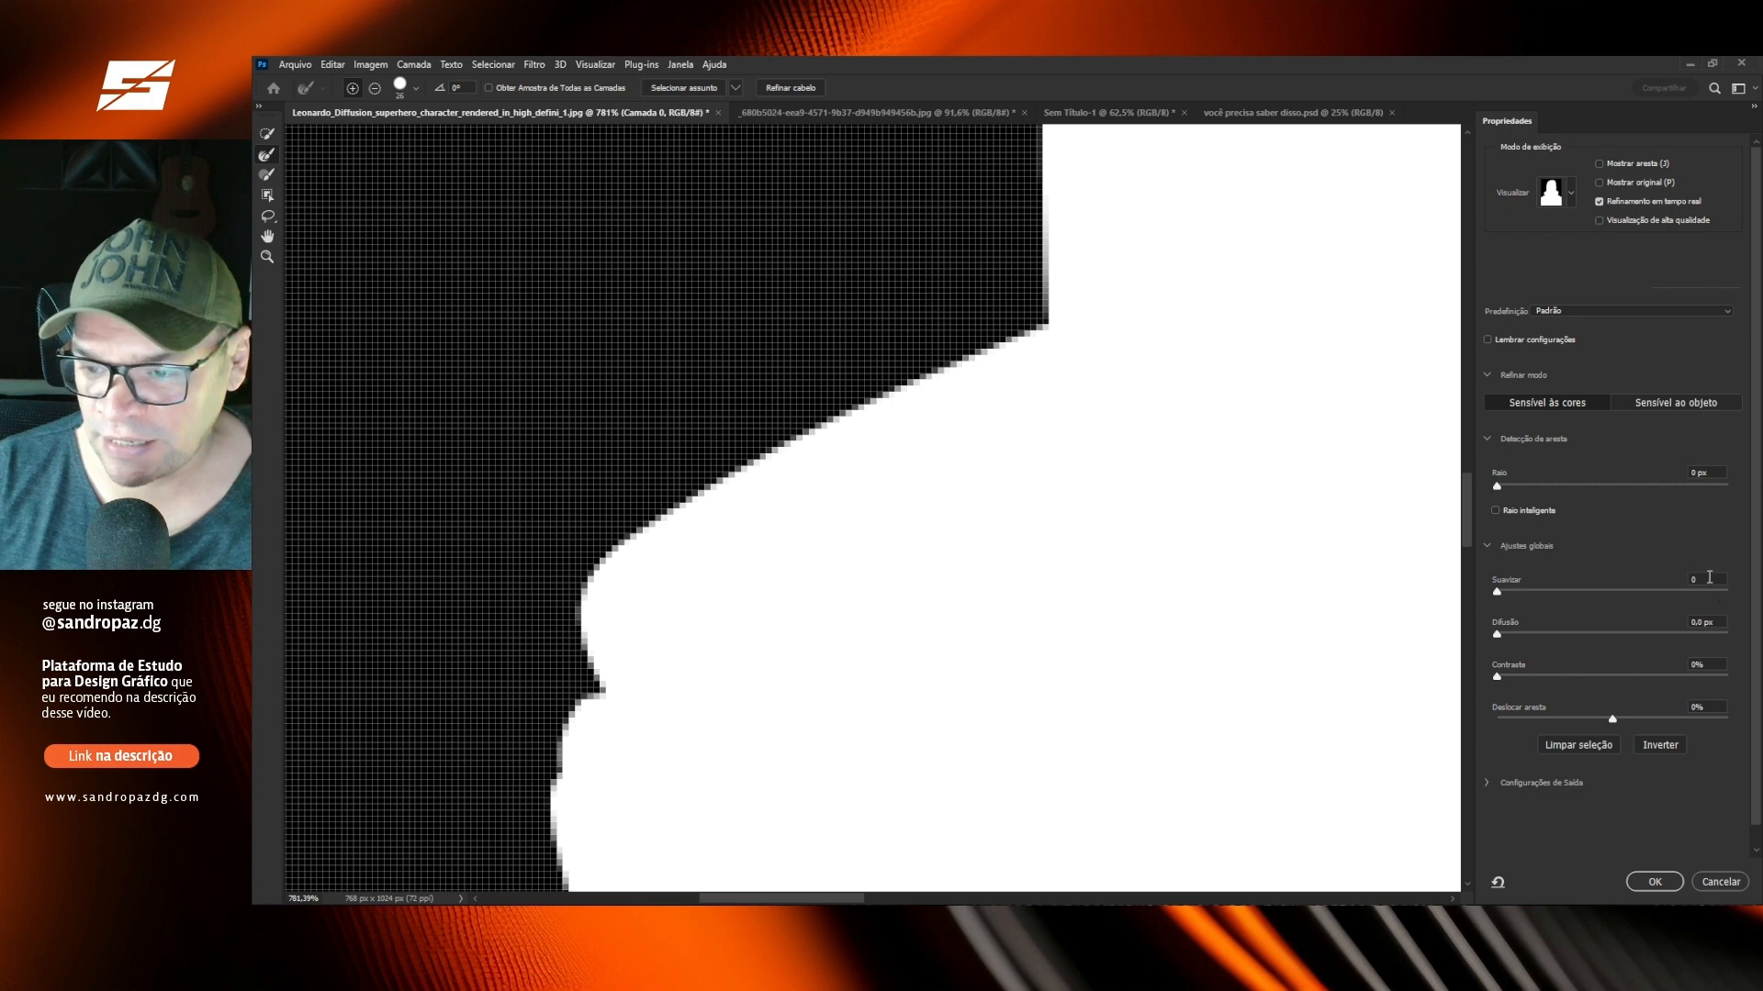
left_click(1708, 578)
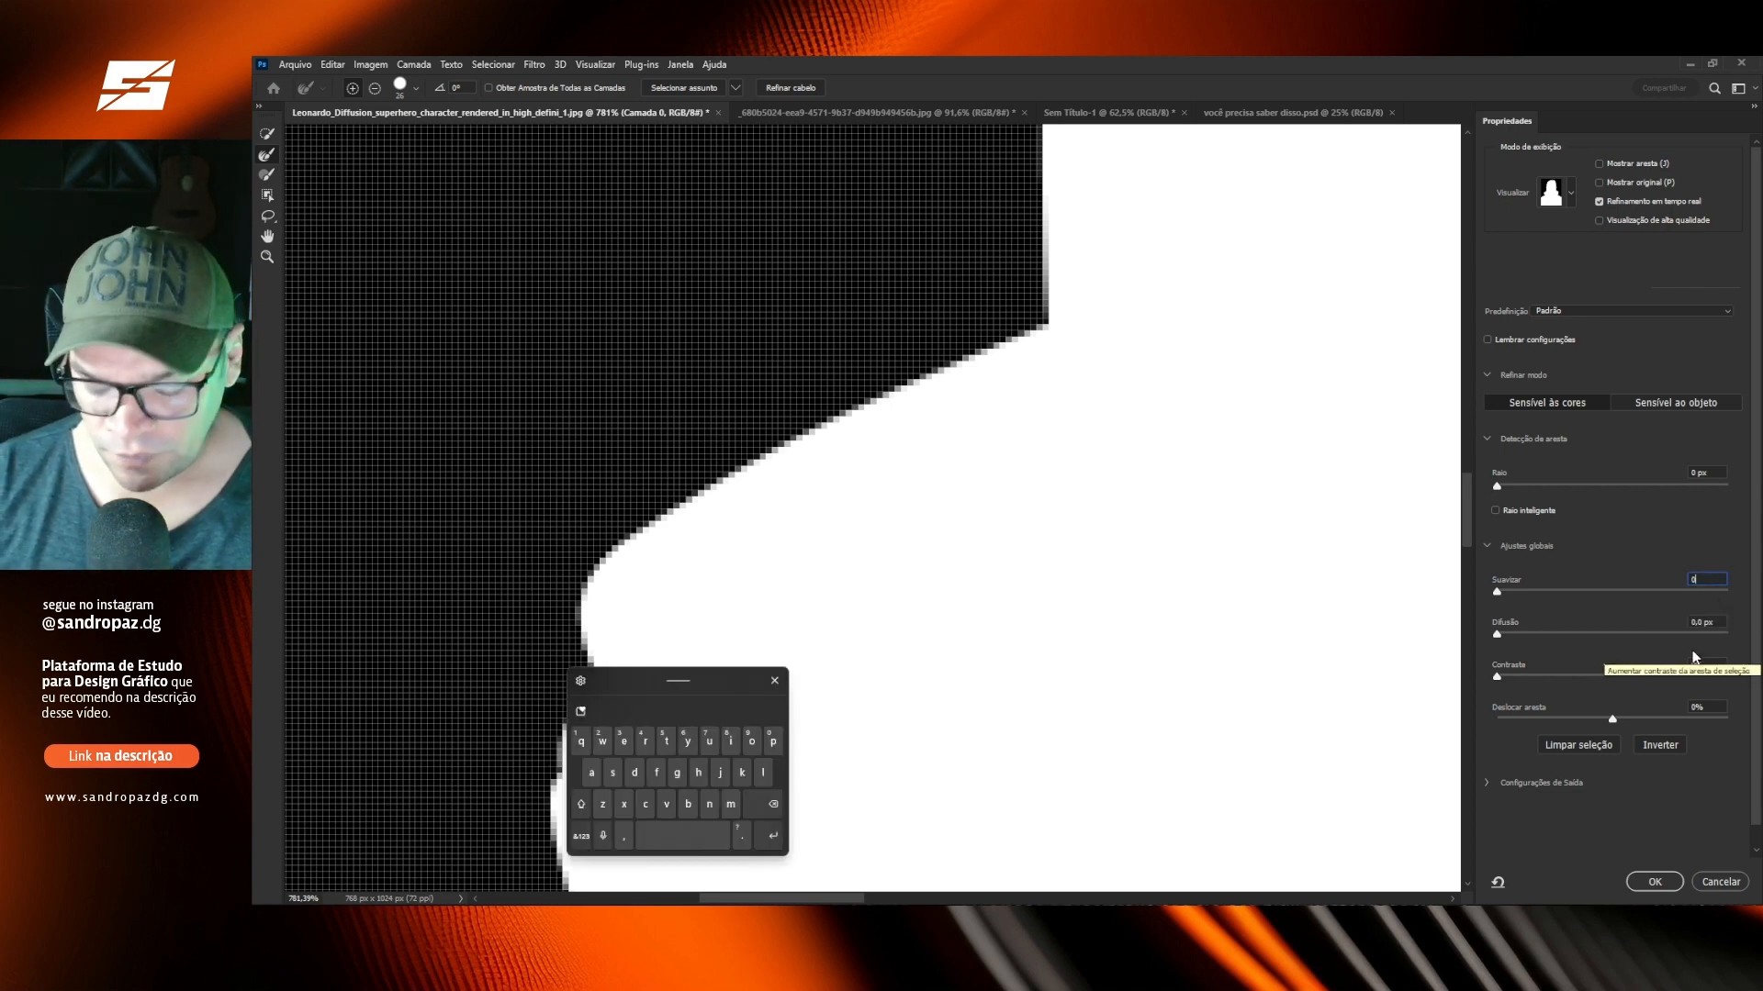
type("1")
key("Return")
key("Up")
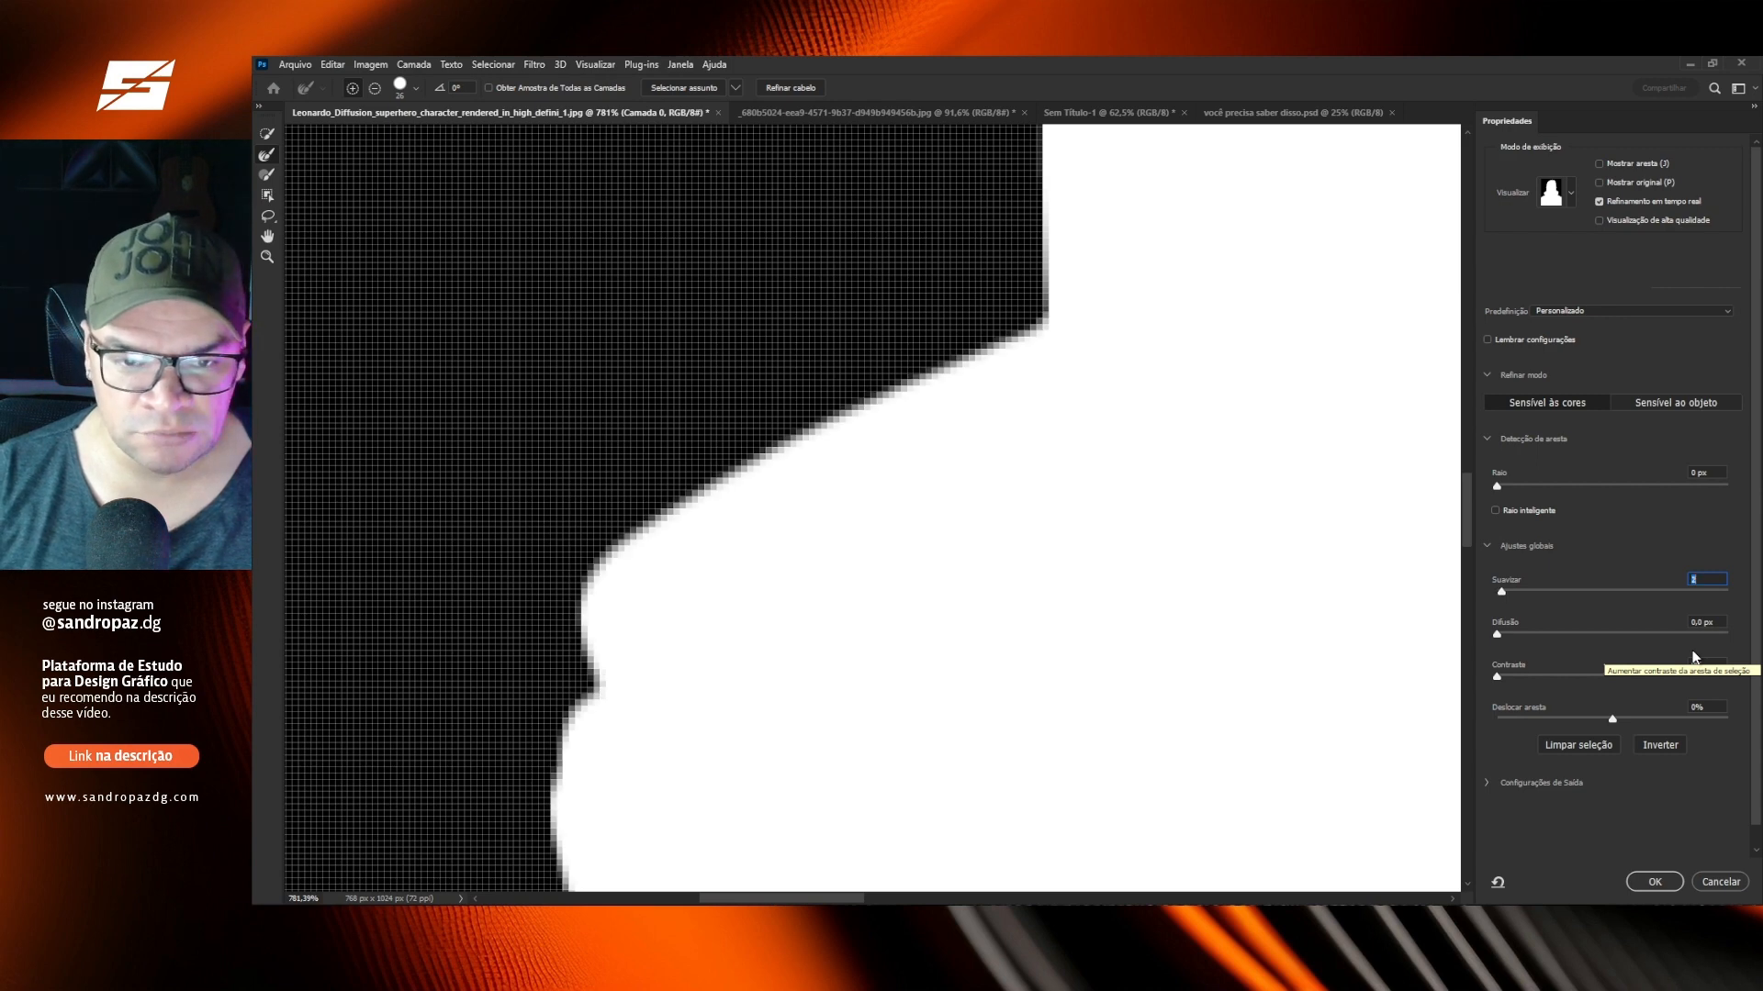
key("Down")
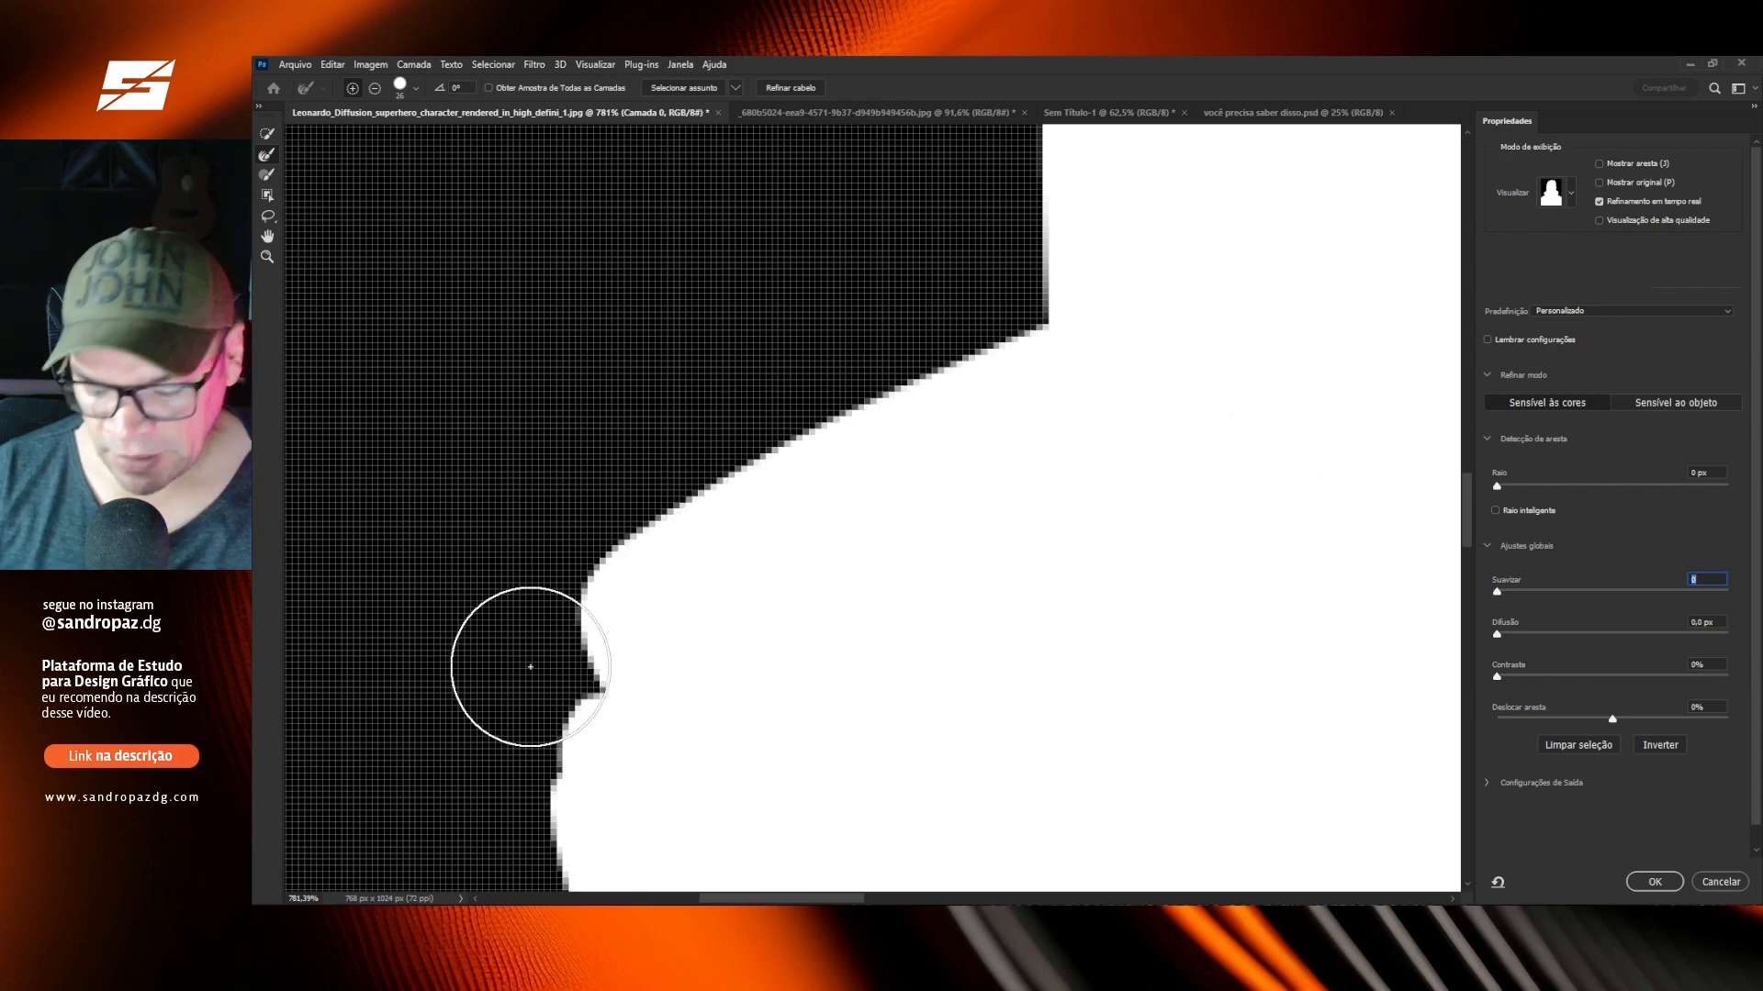
key("Up")
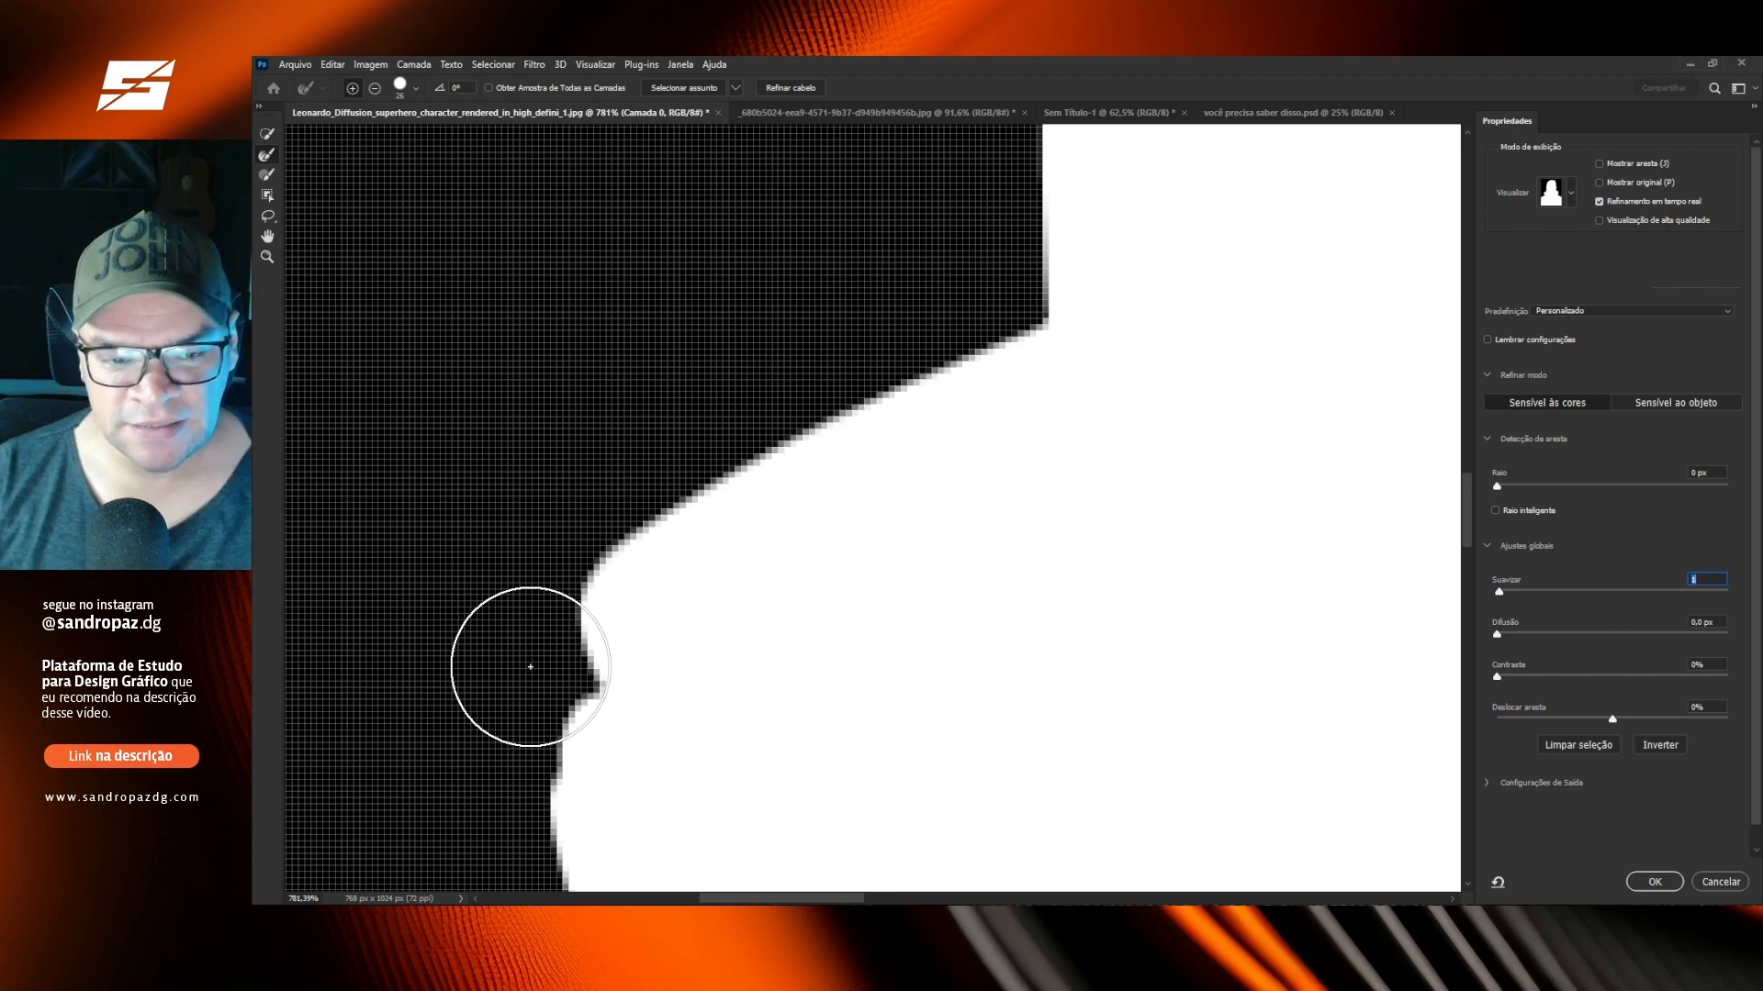
key("Up")
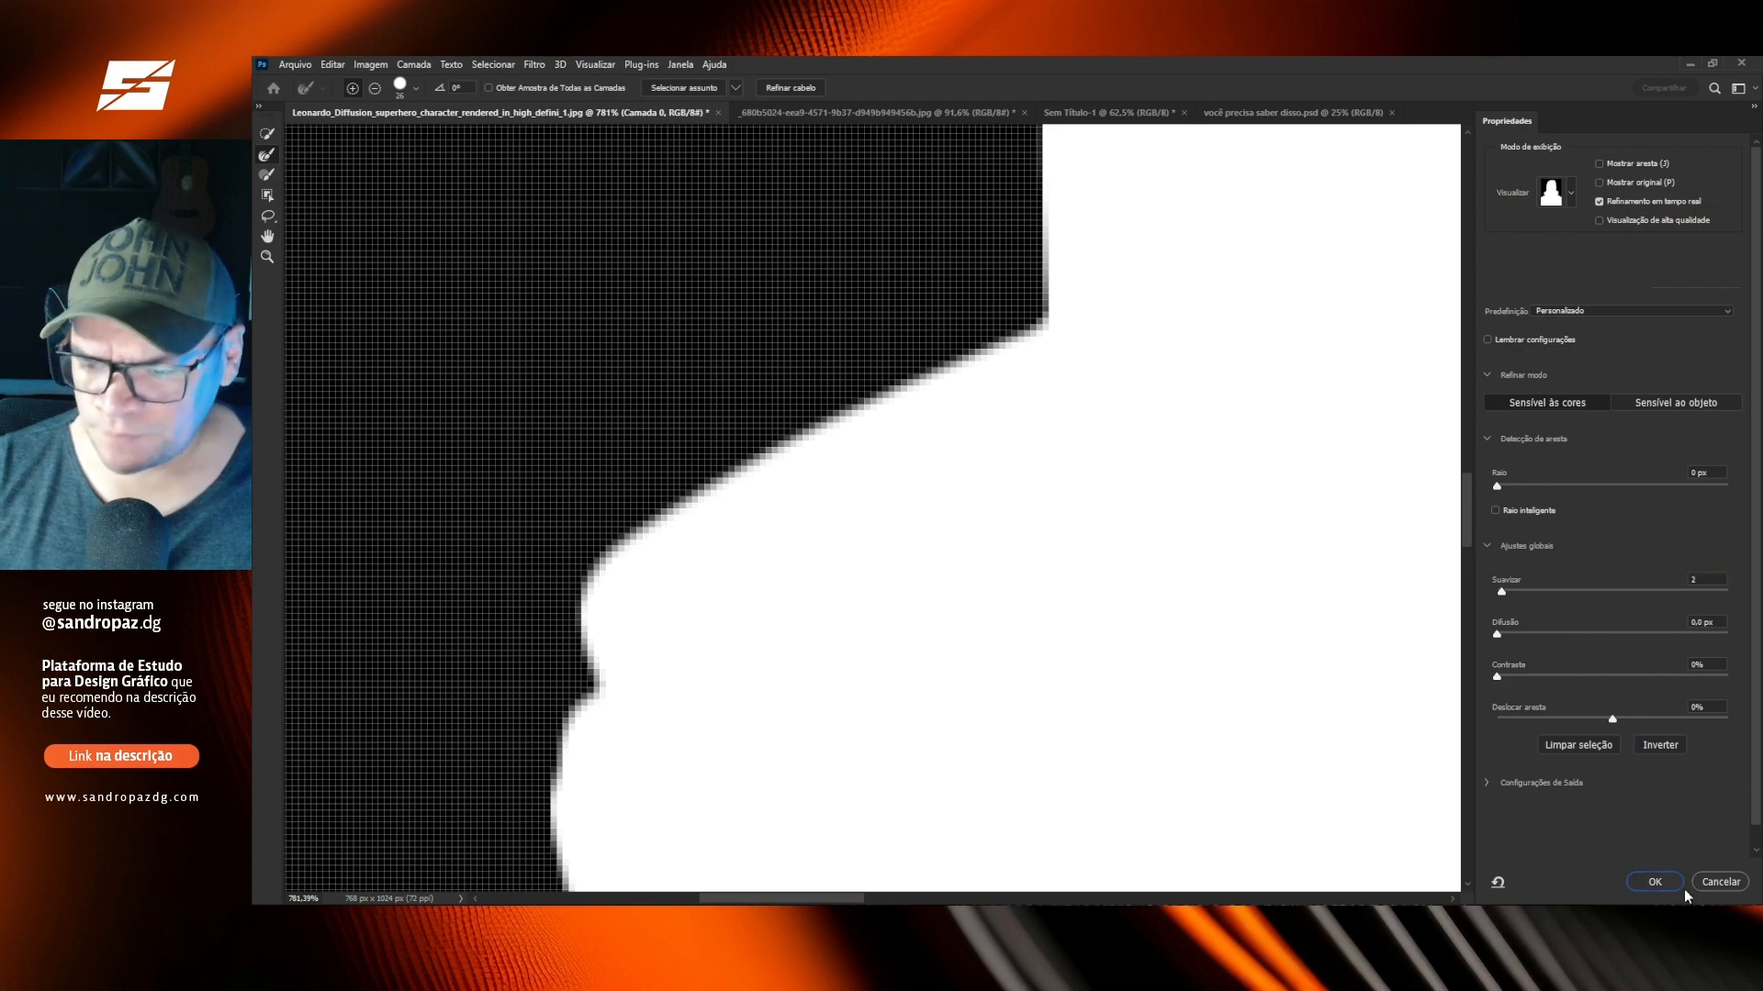
Apply the selection refinement and add a layer mask to Camada 0 from the selection to hide the dark background.
left_click(1657, 882)
key("ctrl+0")
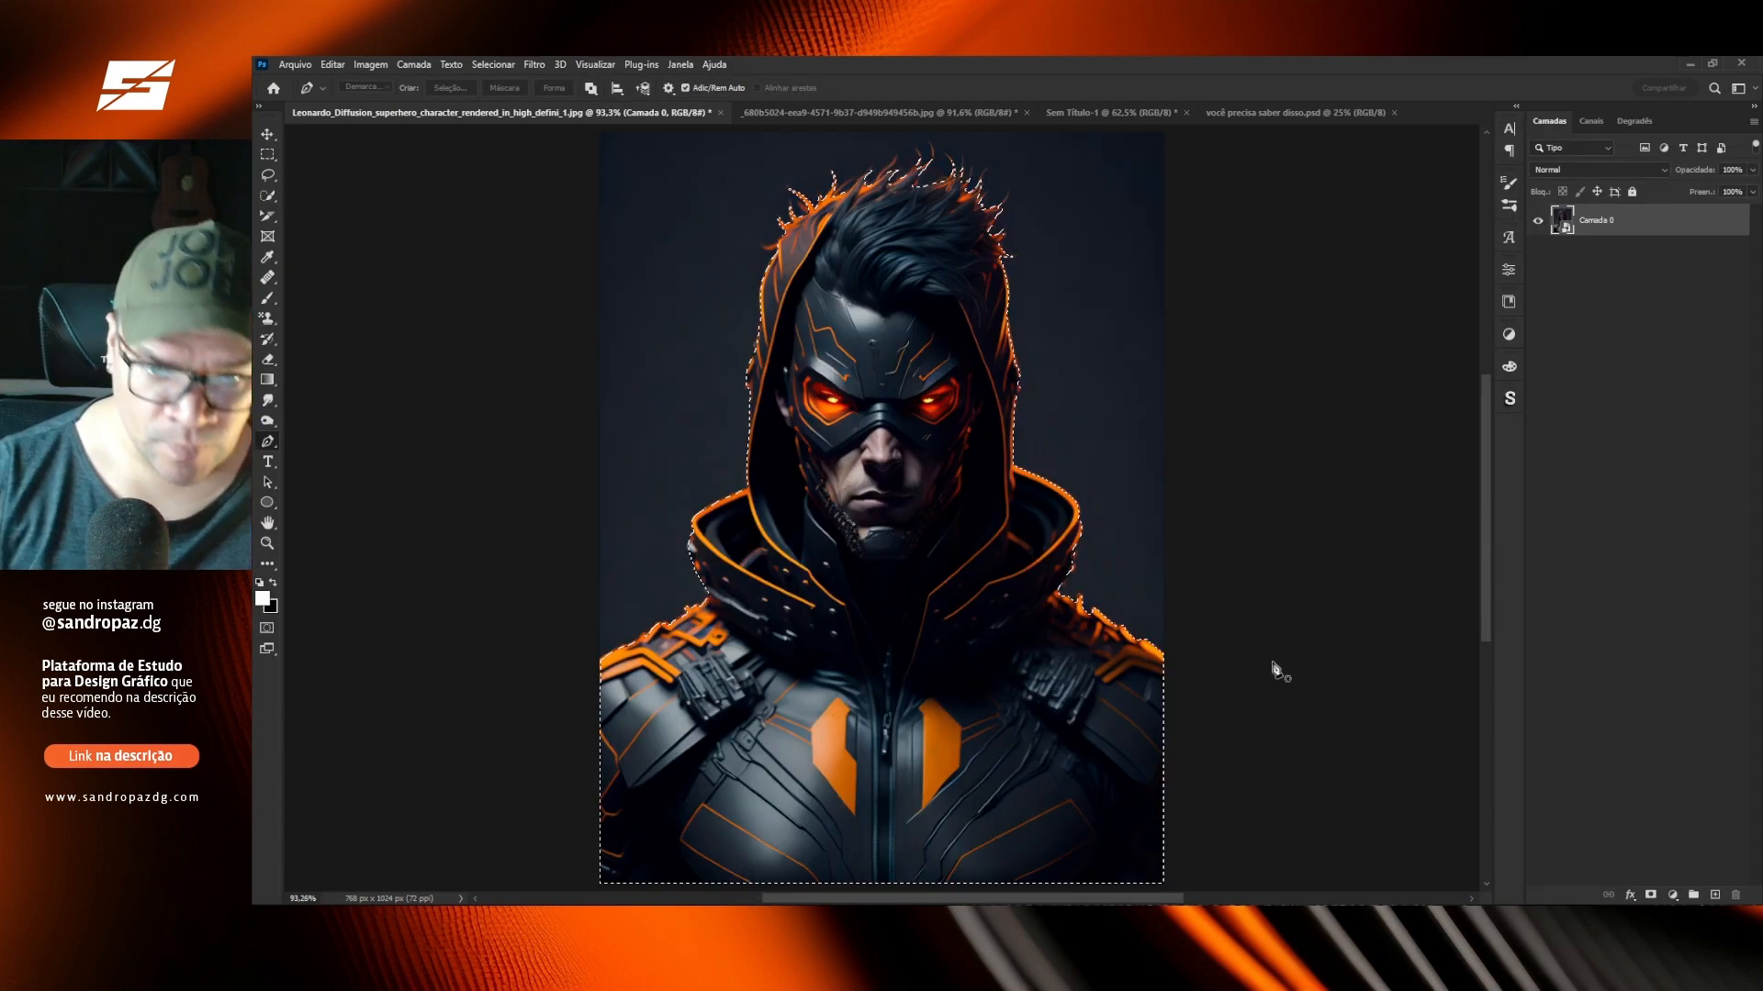
left_click(1651, 895)
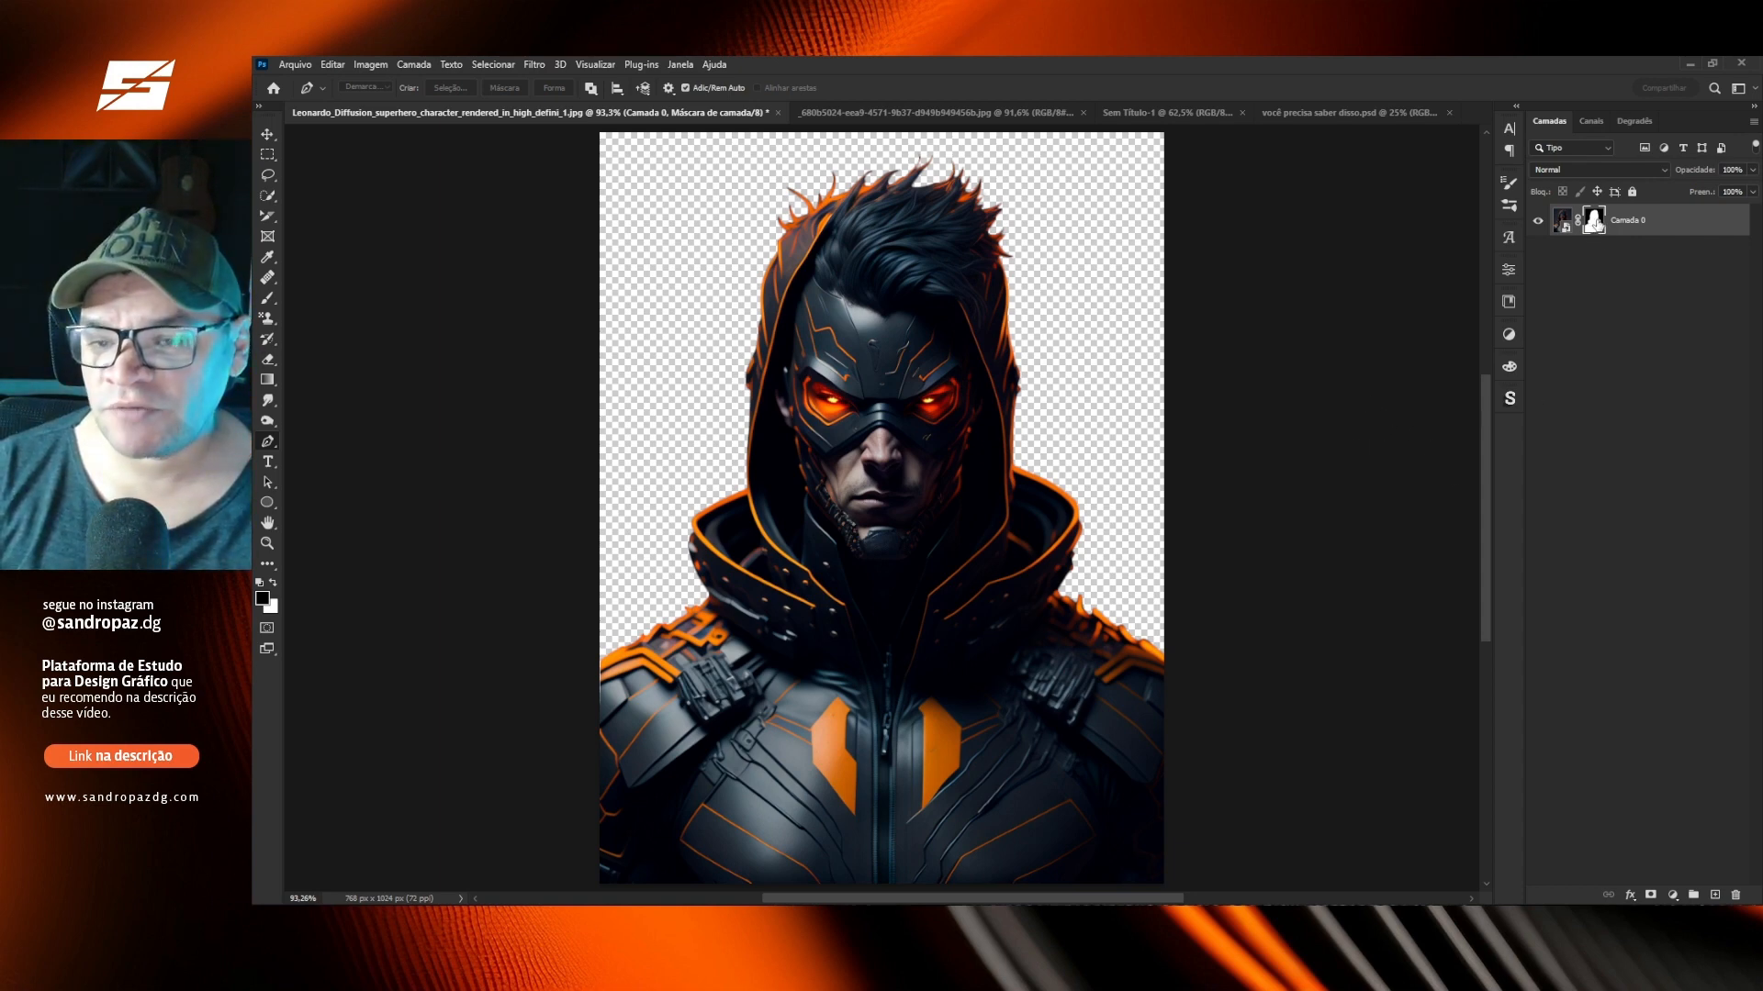
Show the properties of Camada 0's layer mask and set its Feather (Difusão) to 0.5 px.
left_click(1511, 277)
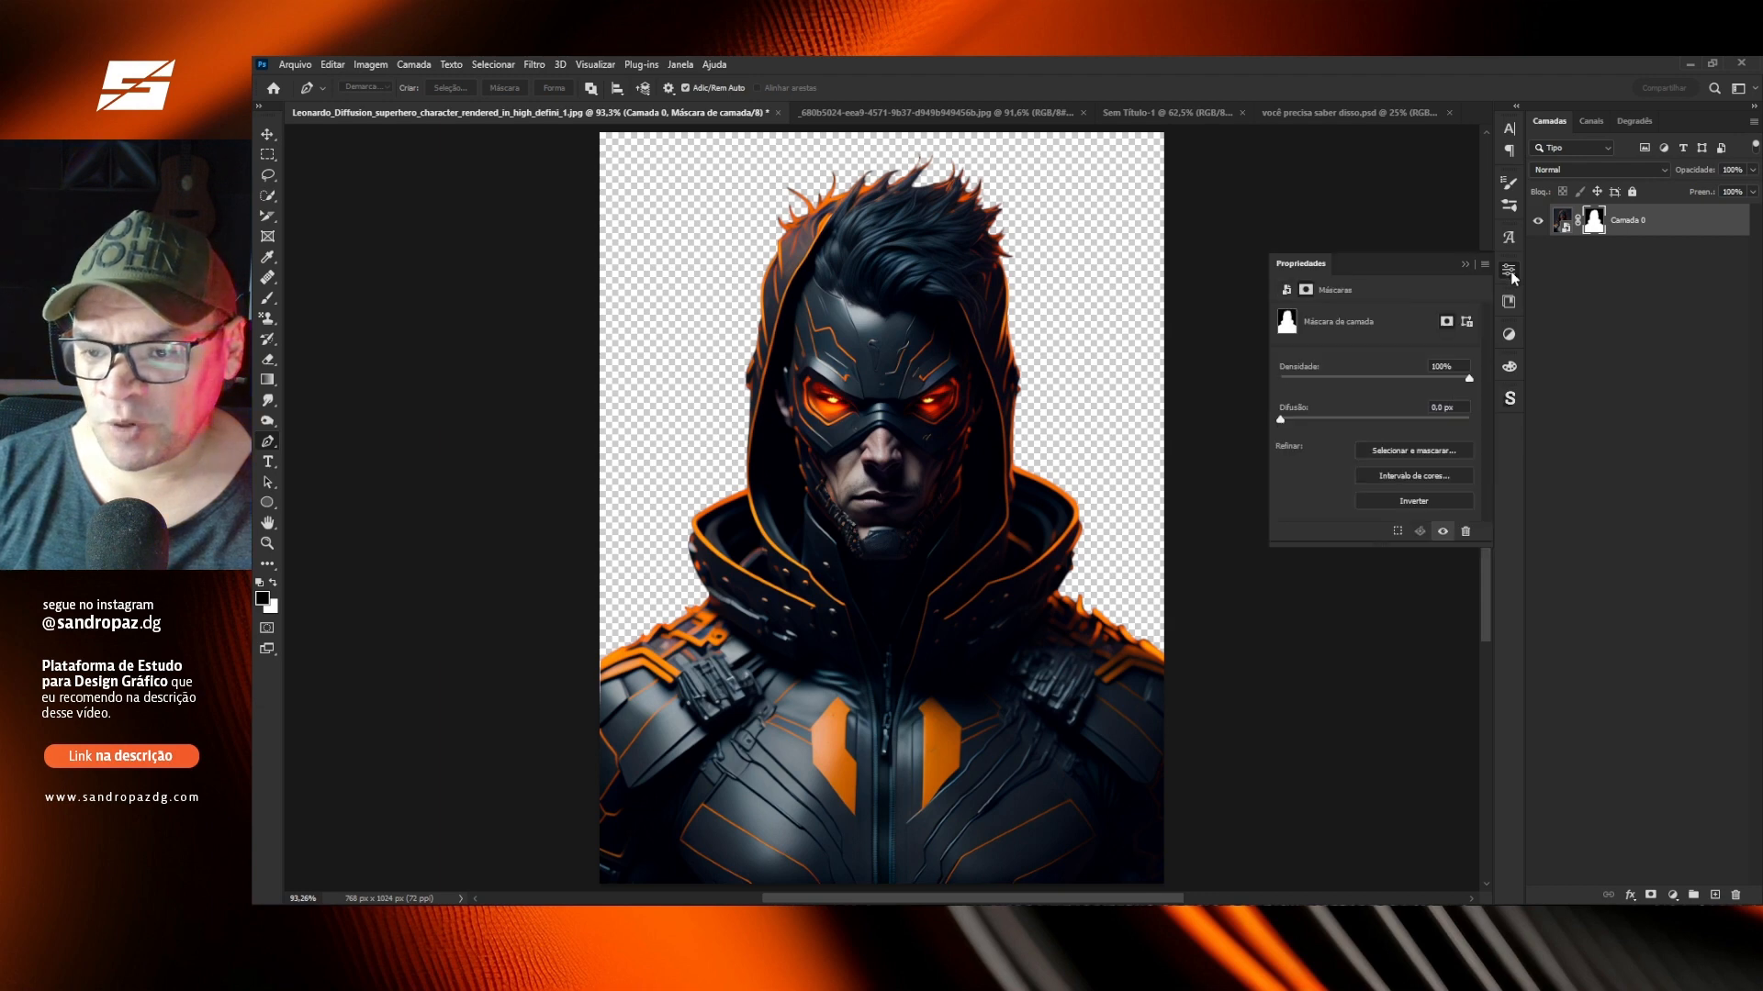
left_click(680, 64)
left_click(1676, 430)
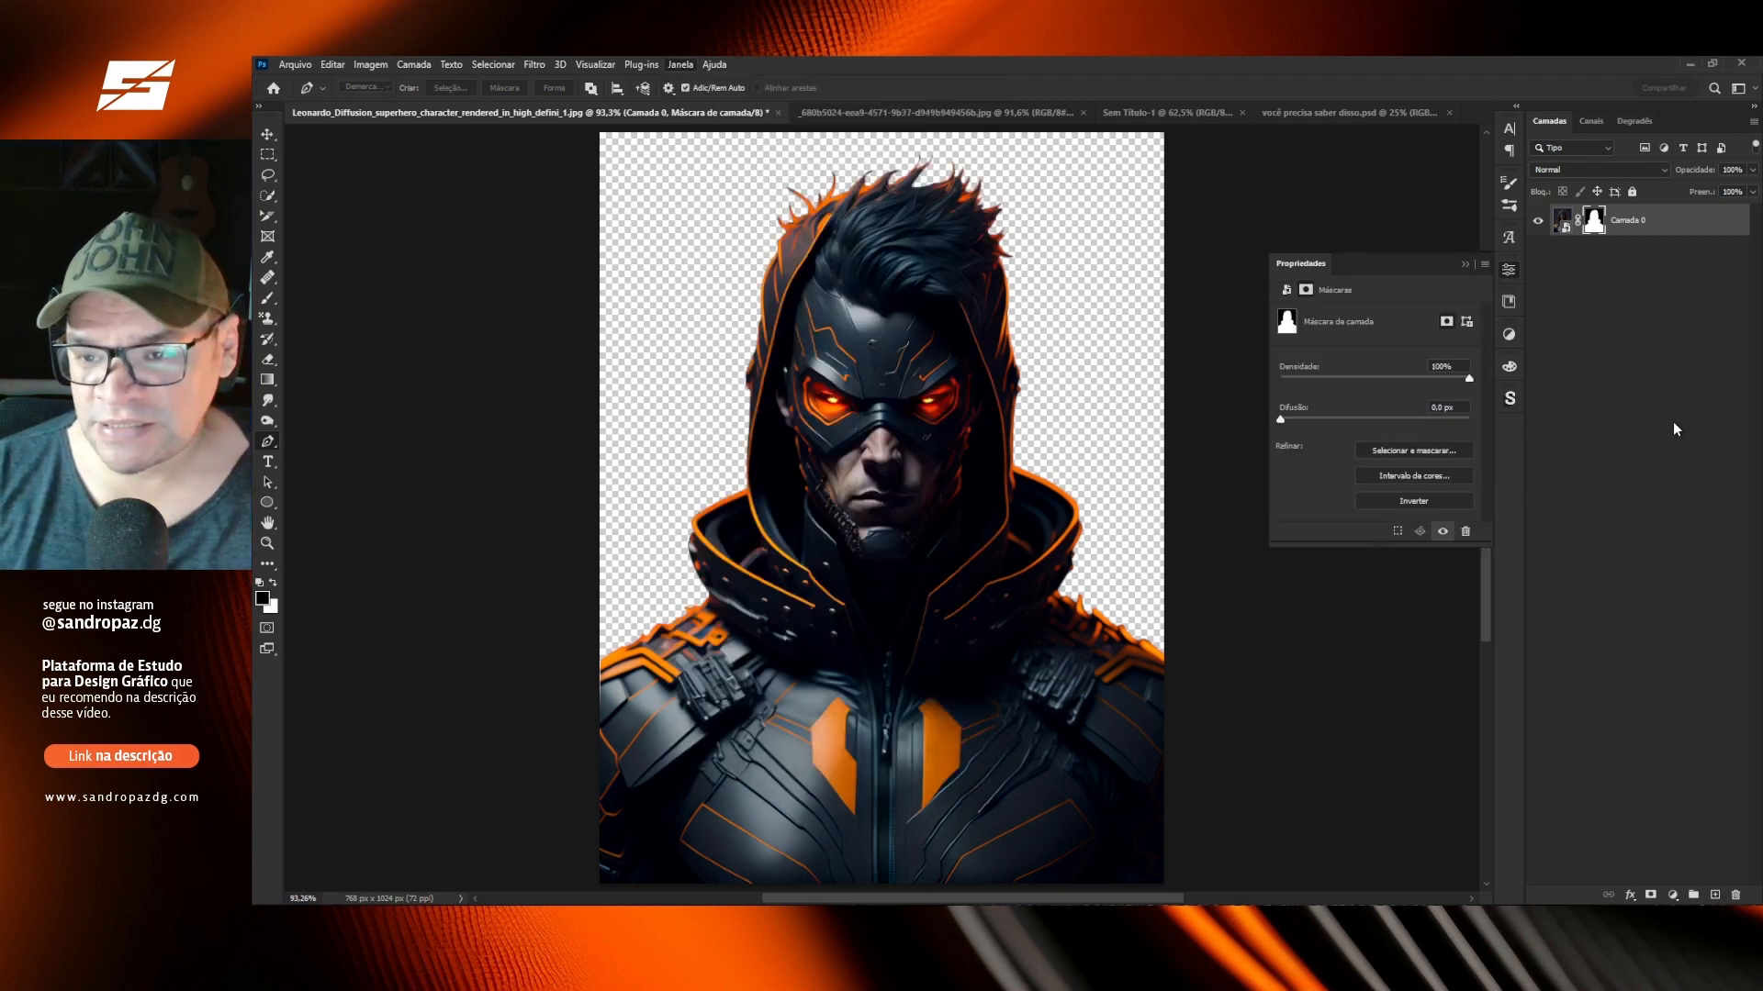
left_click(1676, 430)
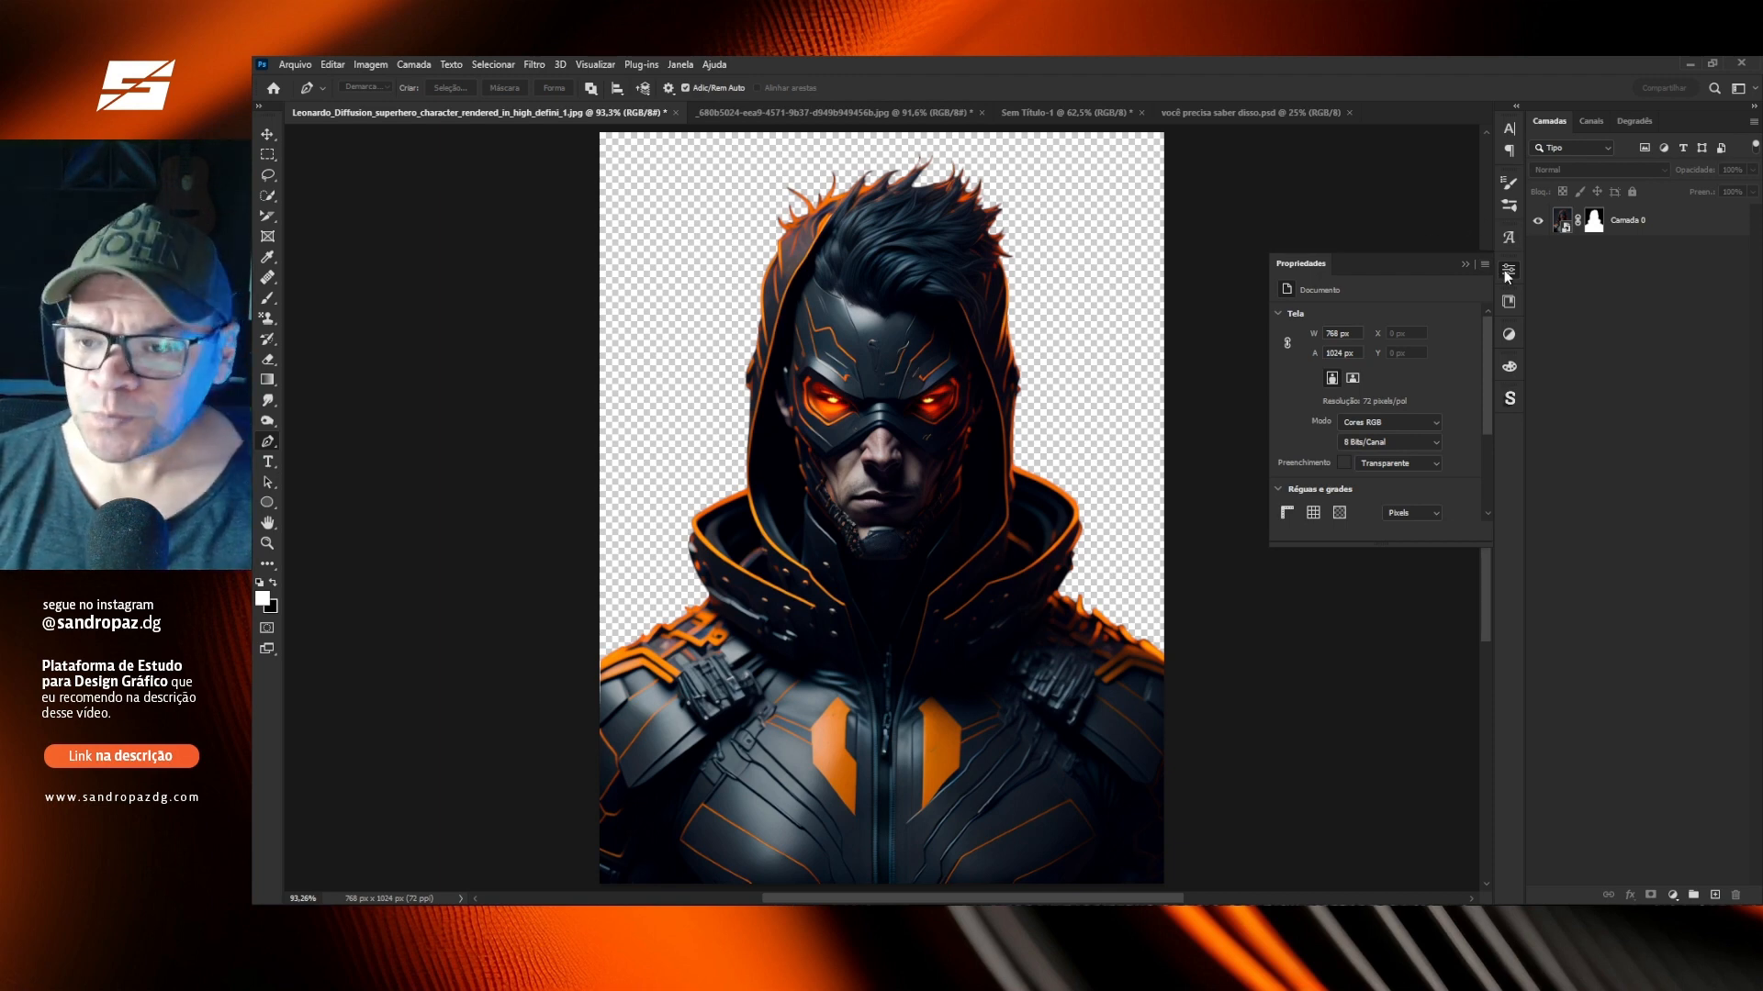
left_click(1604, 221)
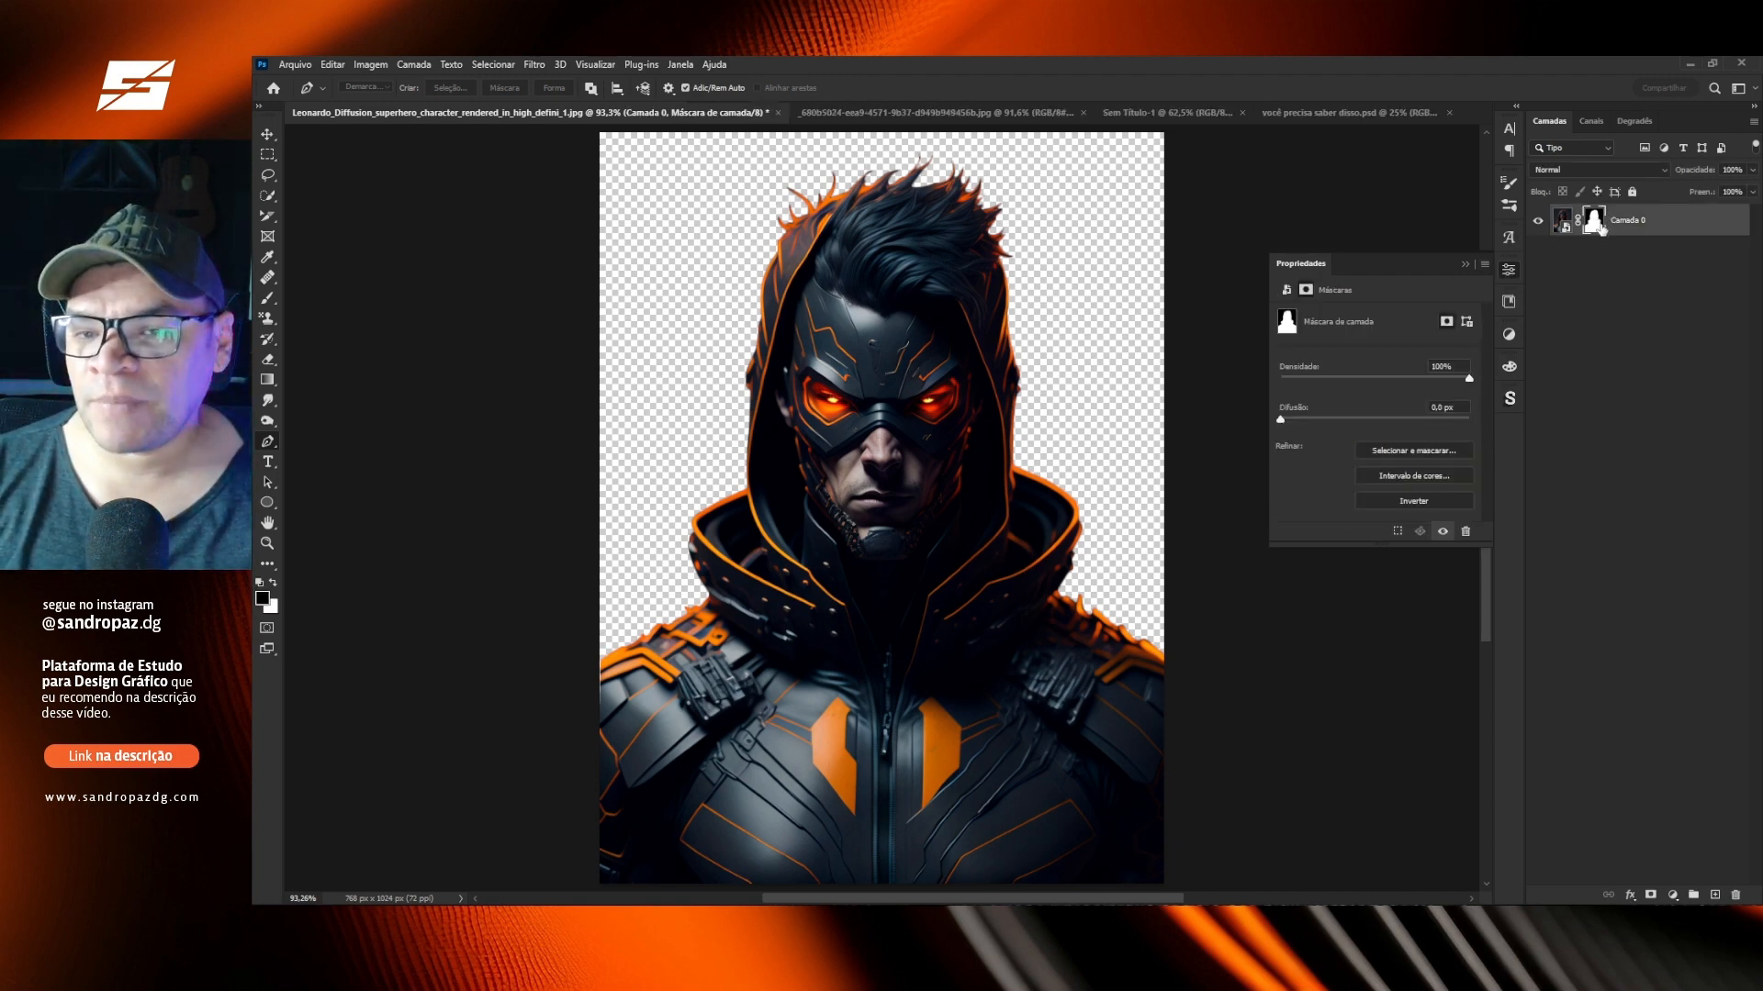
left_click(1510, 272)
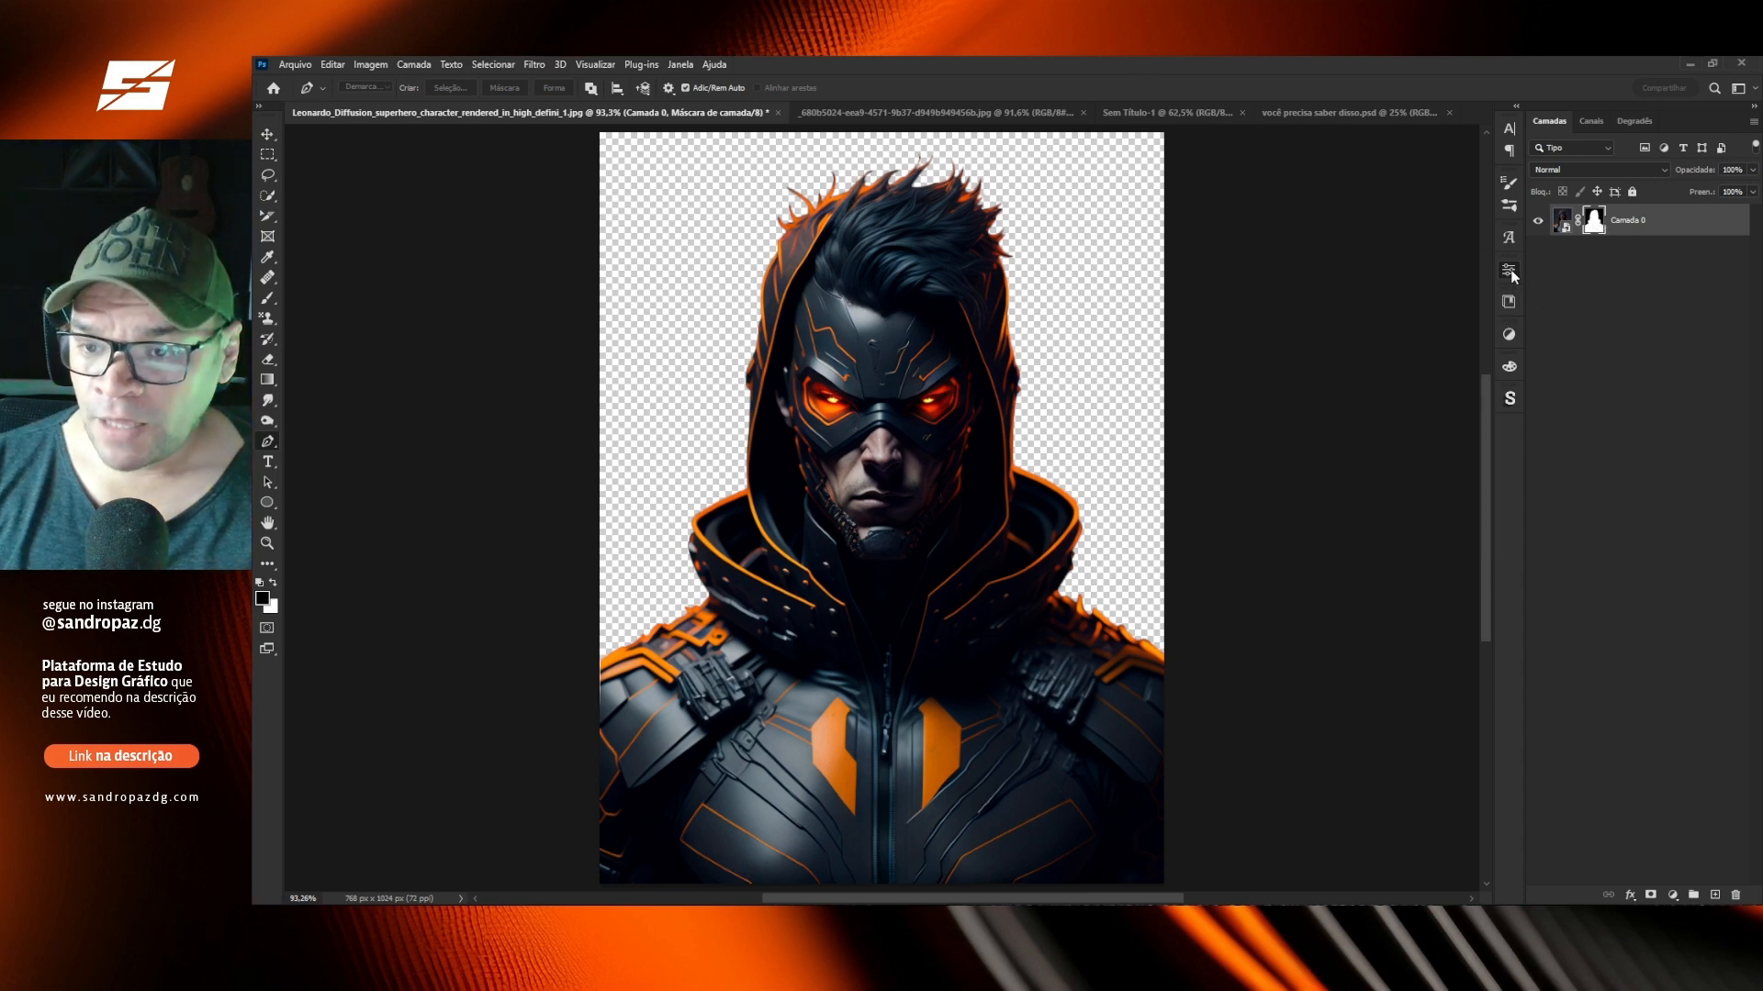
left_click(1509, 270)
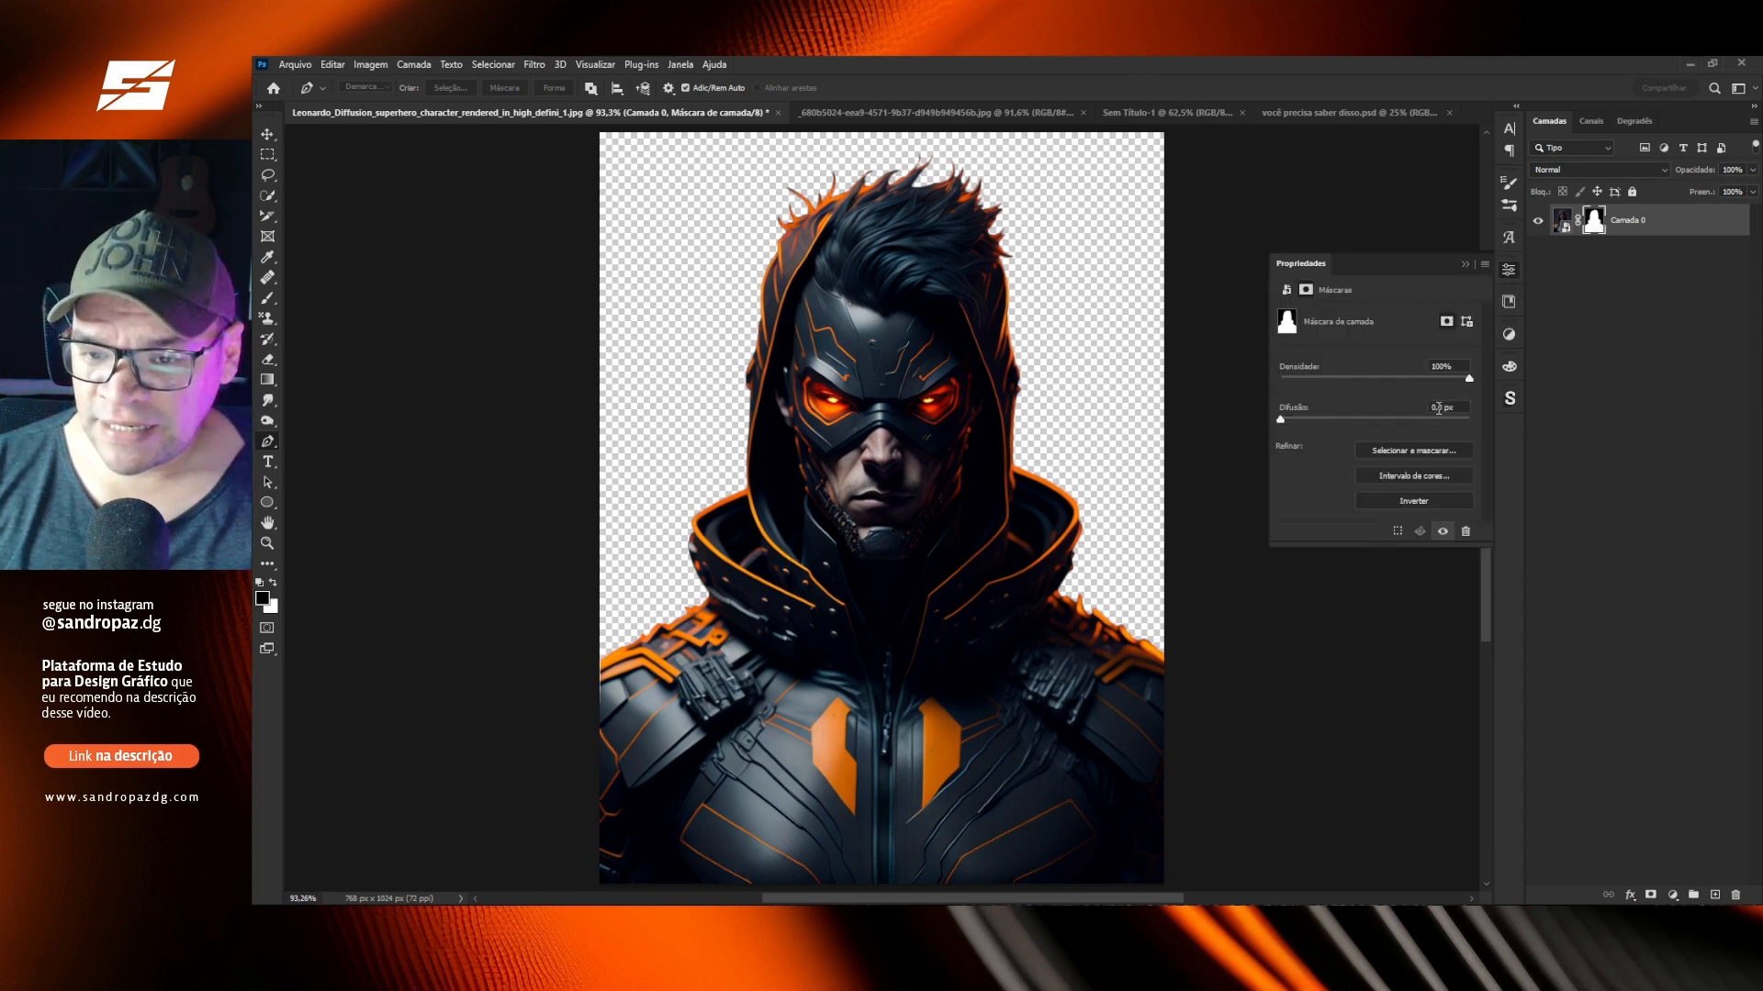
key("Up")
key("Up")
key("Up")
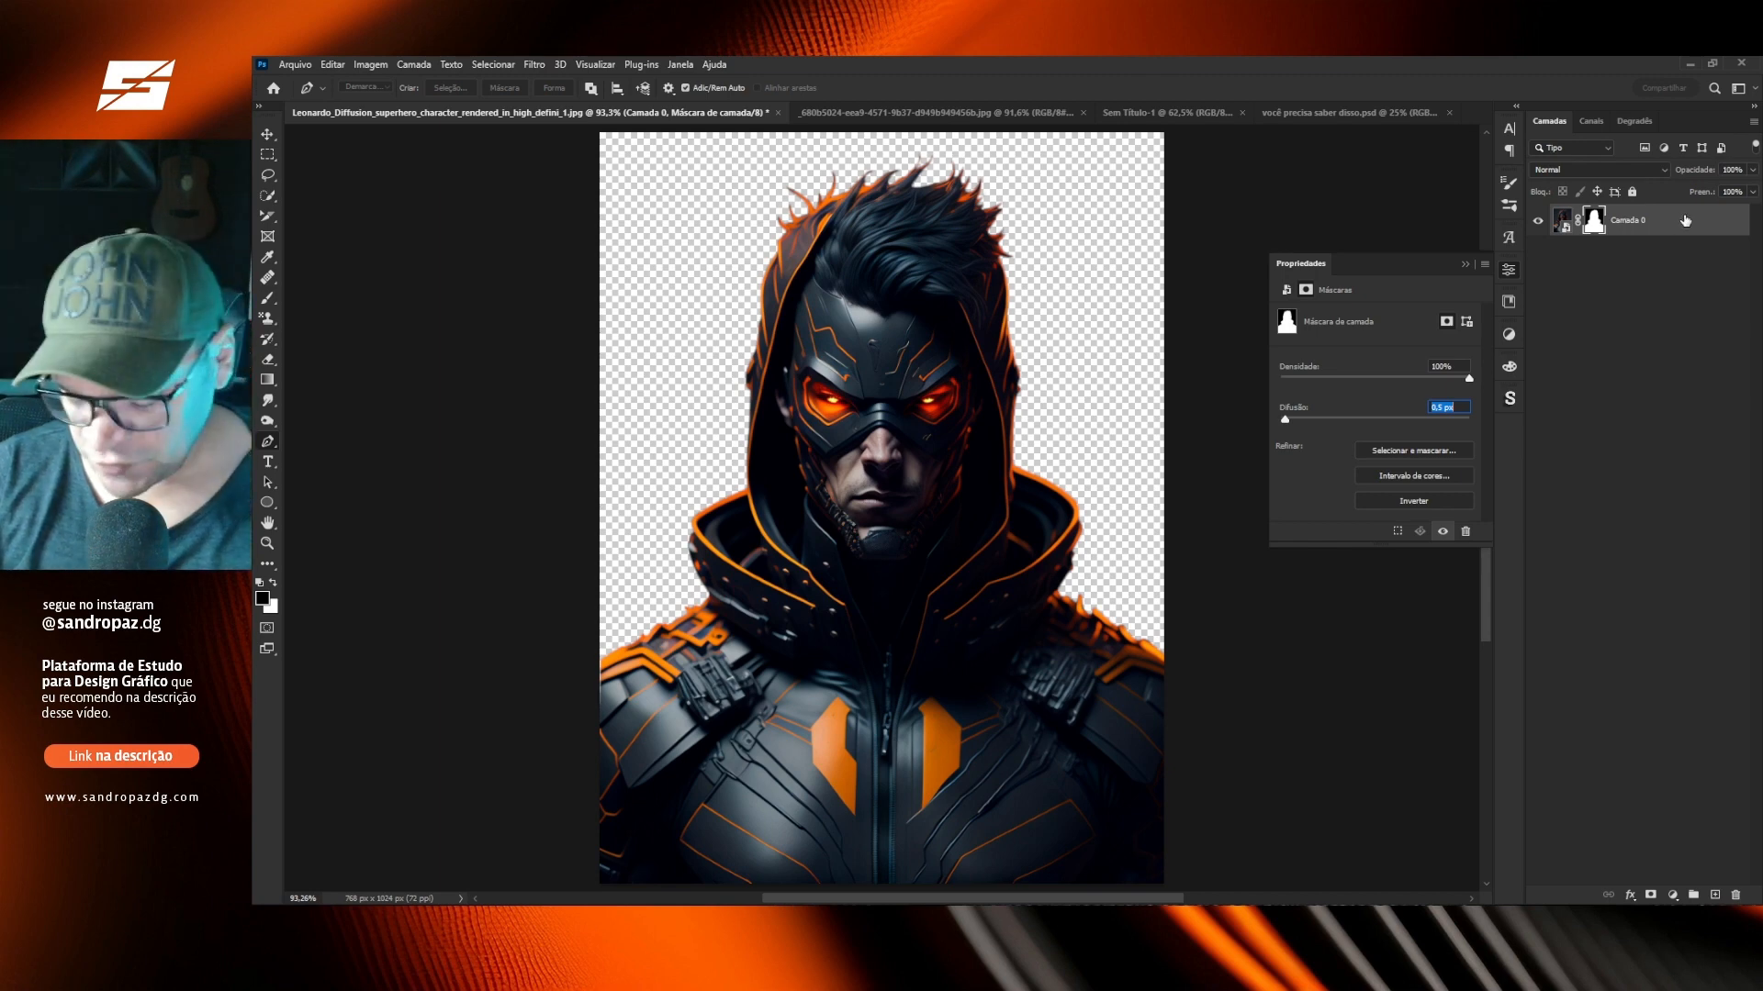
key("Return")
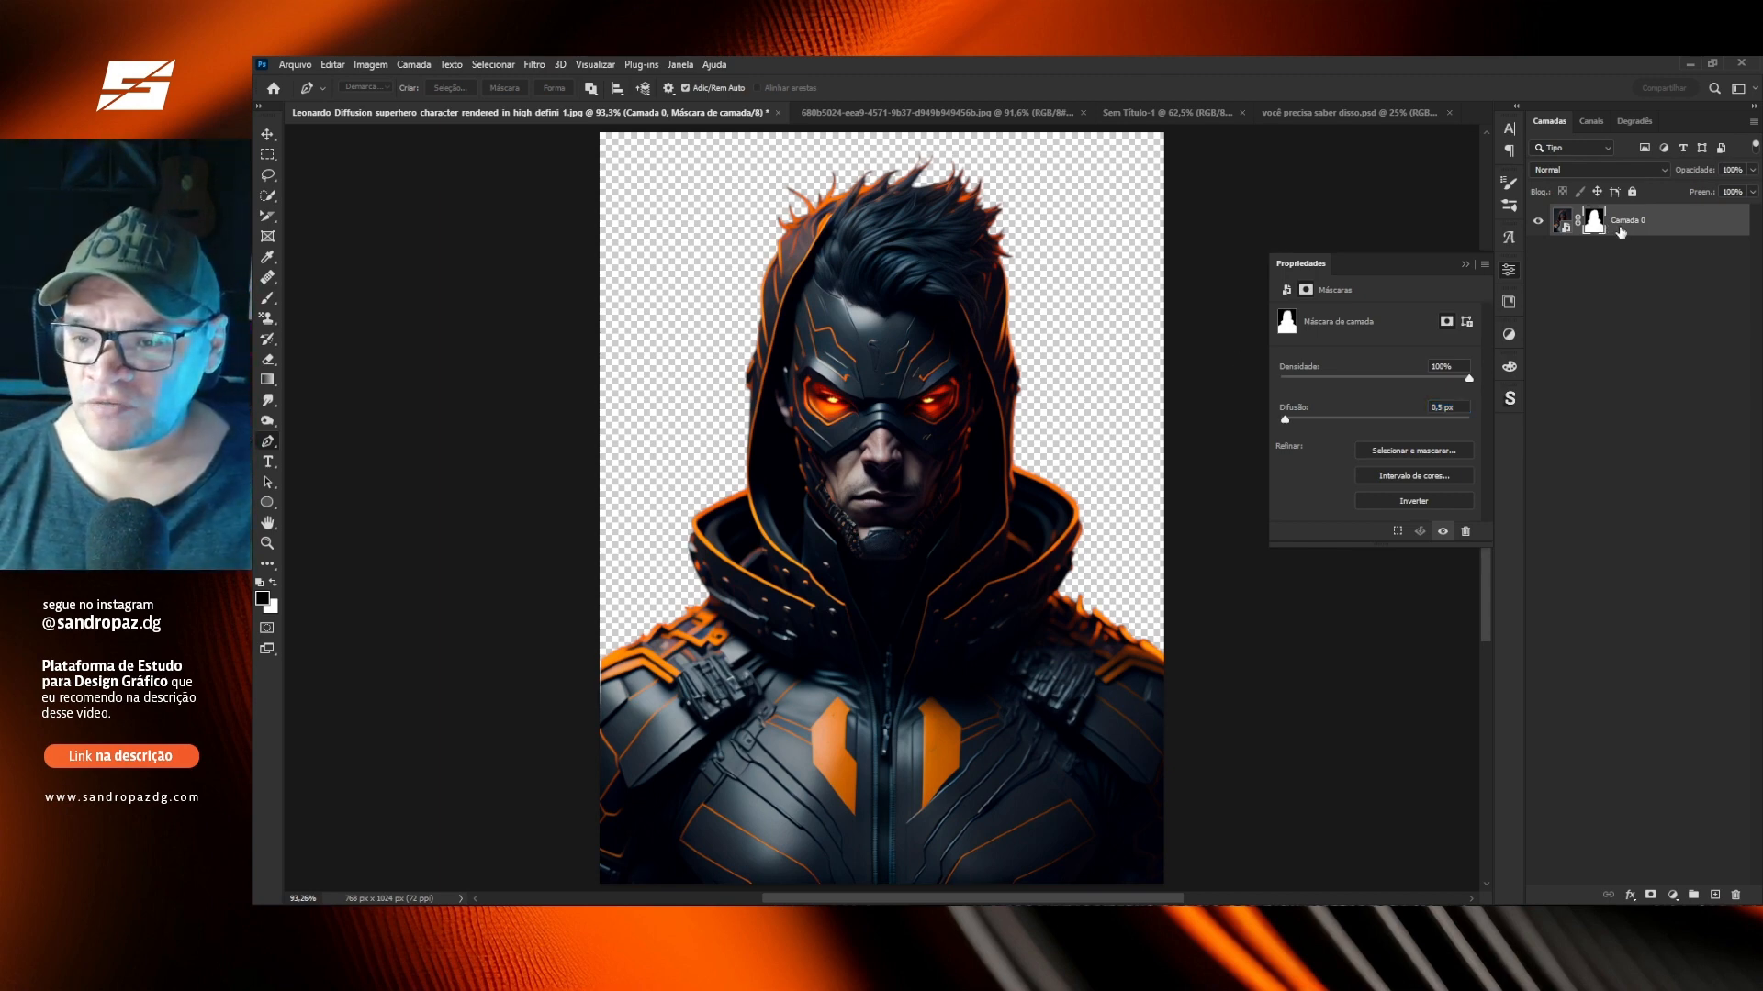
Rasterize Camada 0 and apply its layer mask permanently to the superhero pixels.
right_click(1595, 221)
key("Escape")
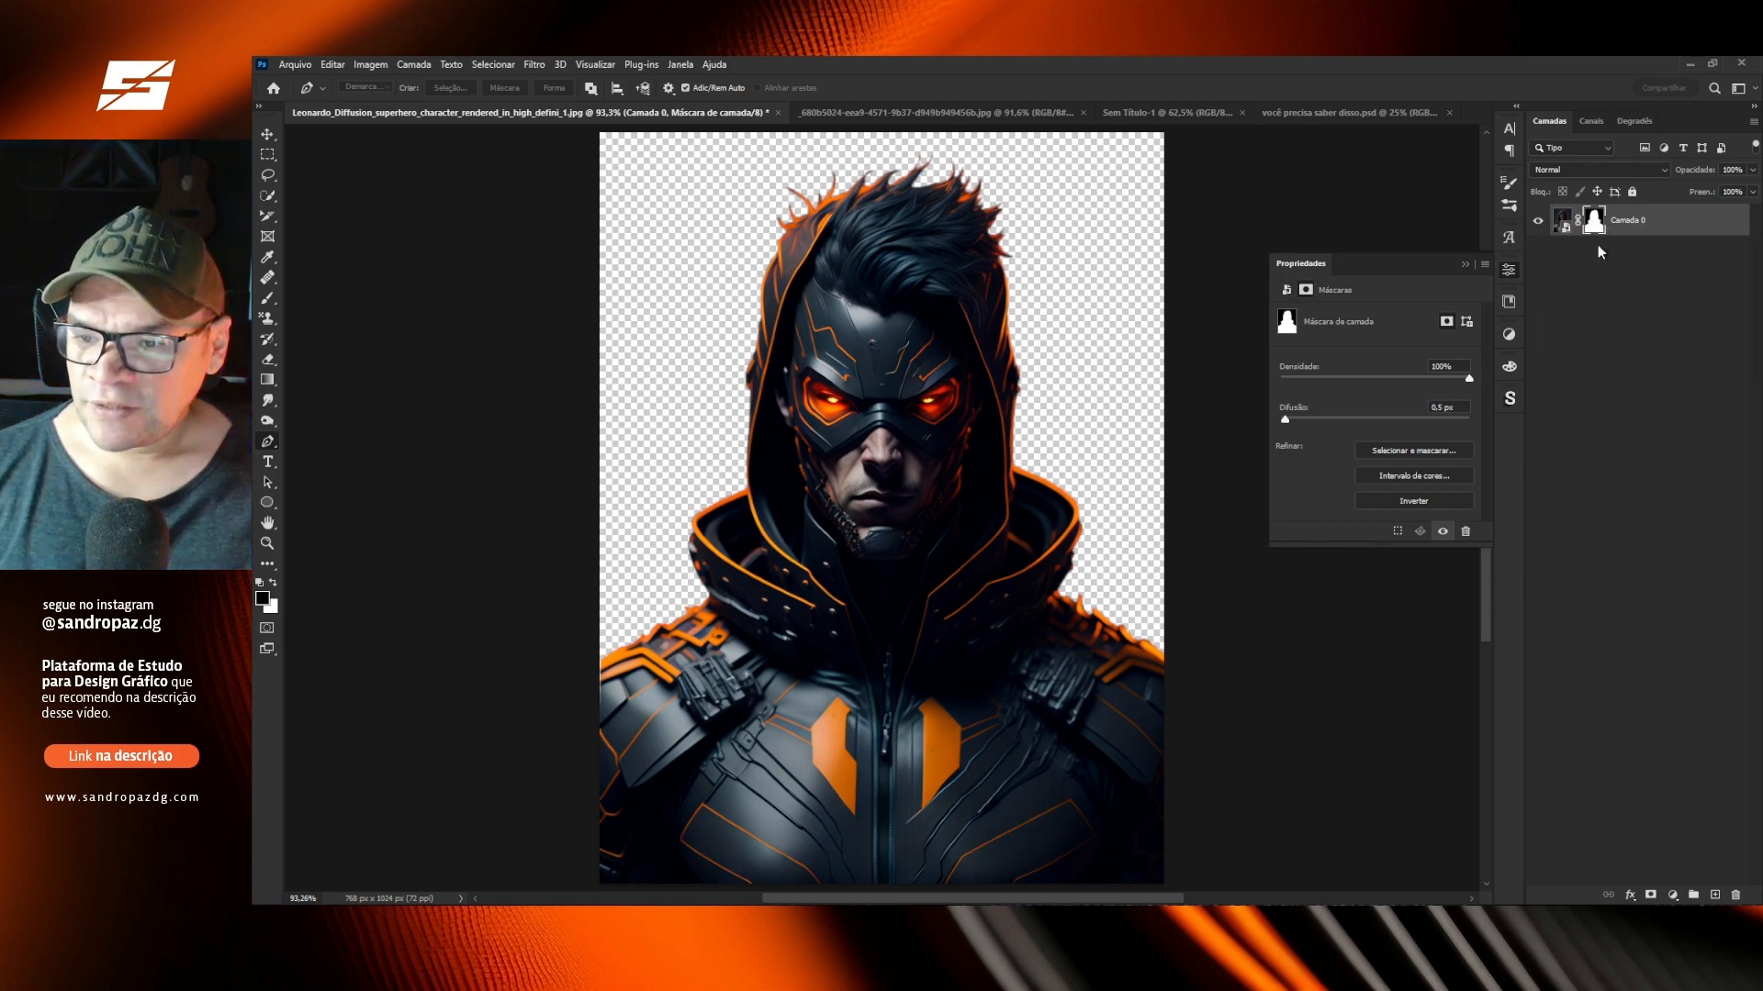
left_click(1570, 226)
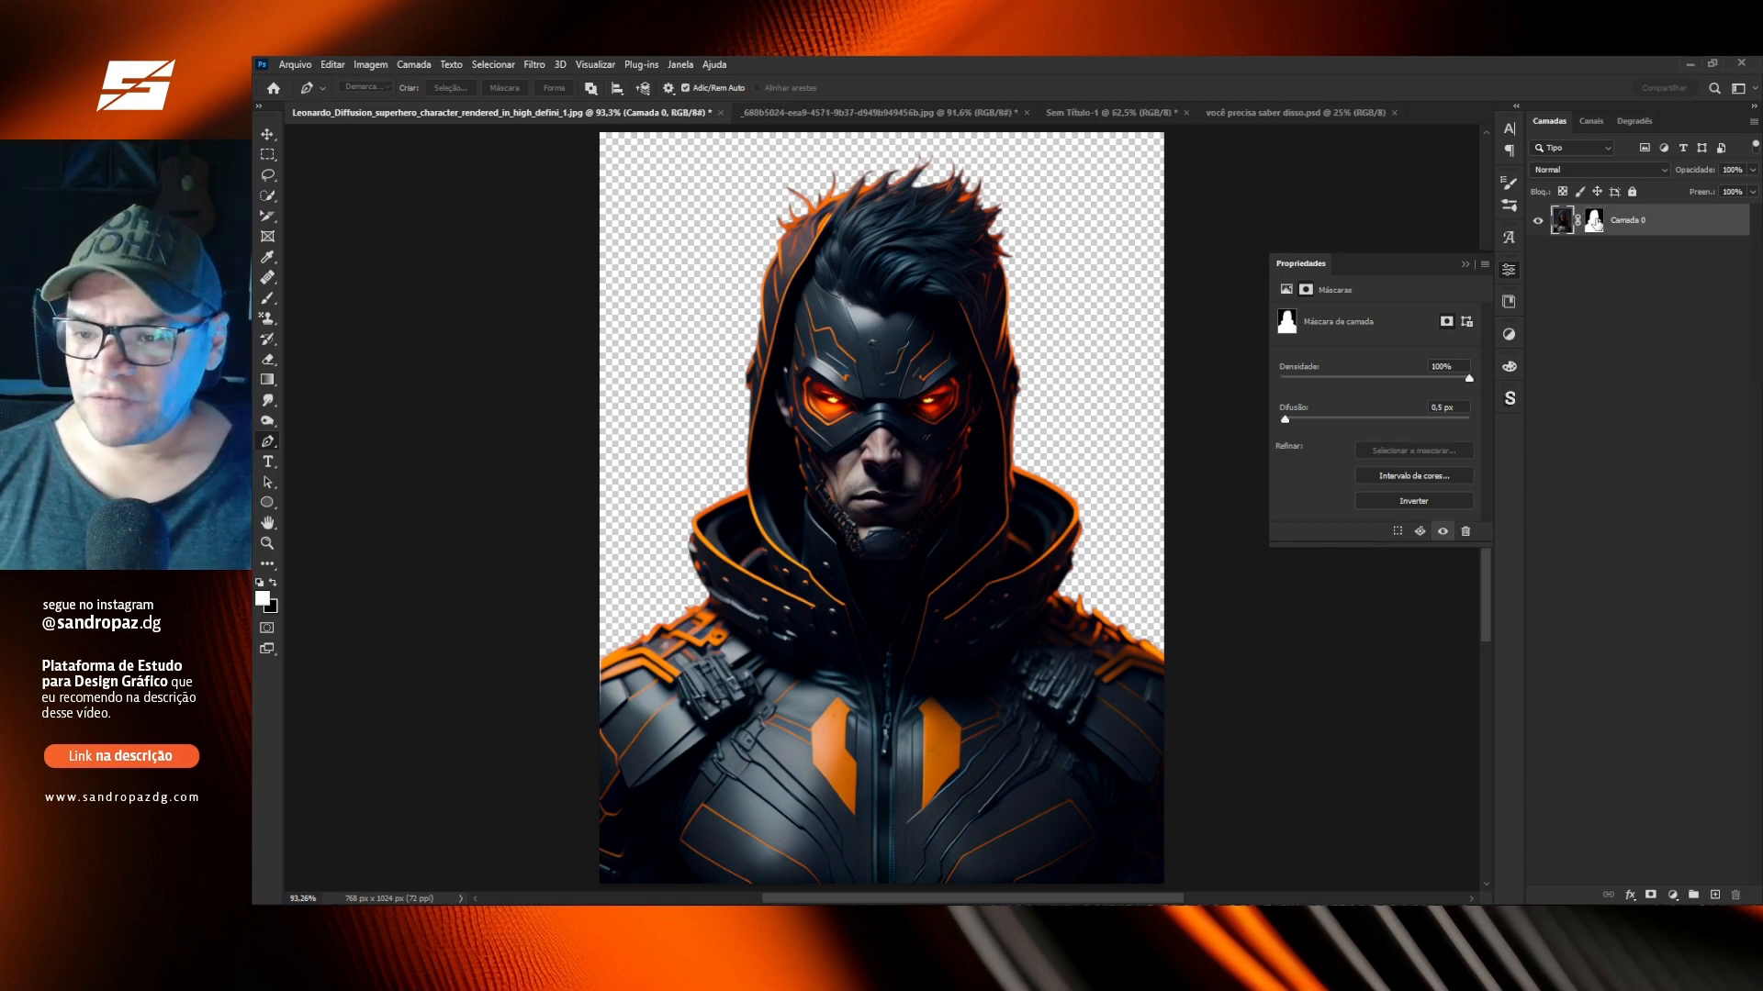
right_click(1596, 223)
left_click(1698, 264)
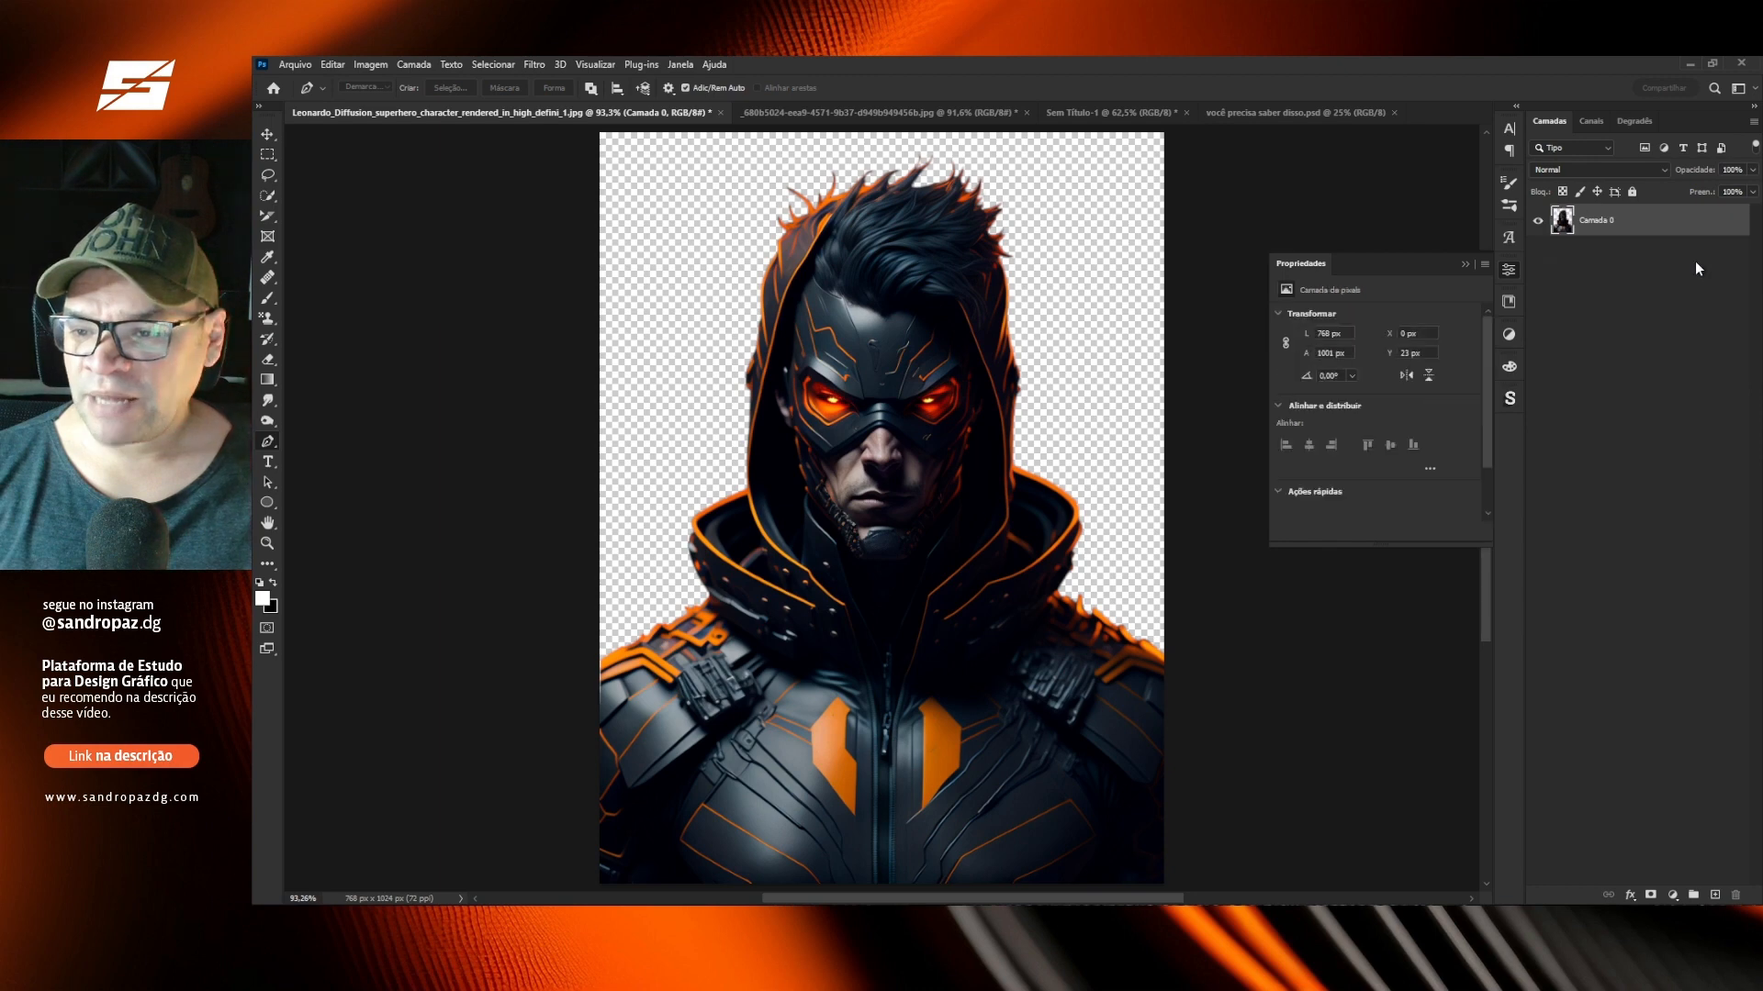
Convert the cut-out superhero layer to a smart object and shift it slightly on the canvas with the Move tool.
right_click(1632, 224)
left_click(1677, 447)
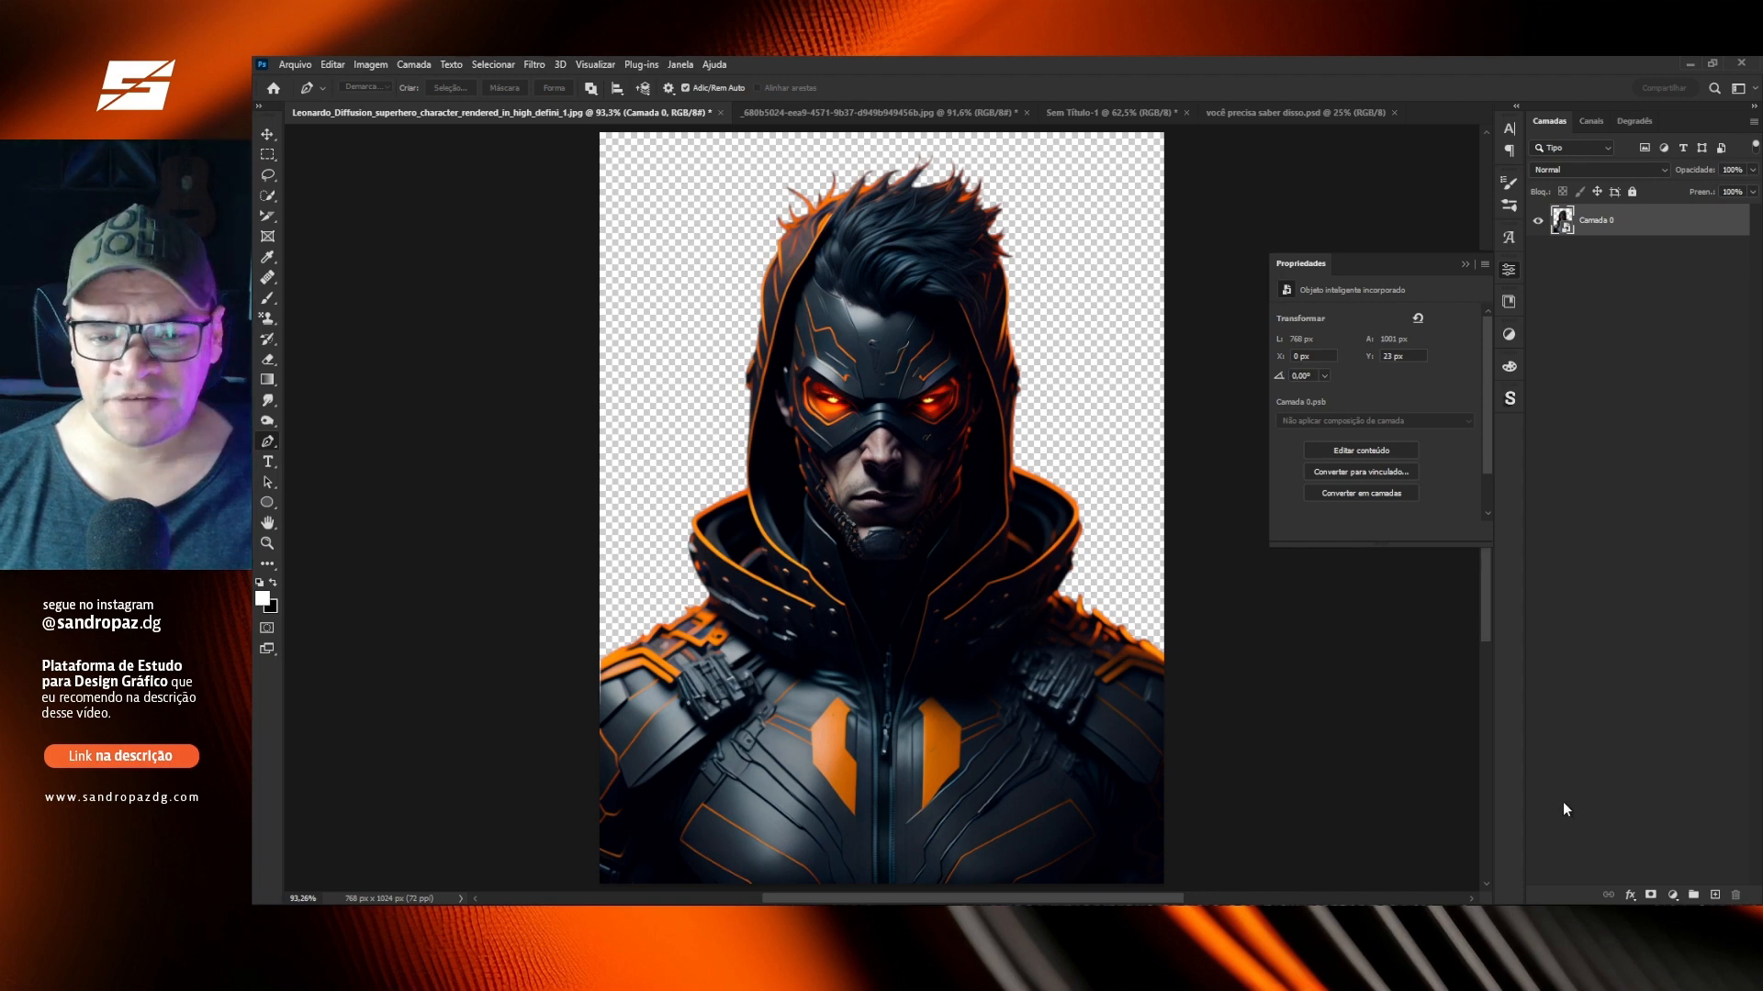
key("v")
mouse_move(893, 401)
left_mouse_down()
mouse_move(842, 434)
mouse_move(883, 415)
left_mouse_up()
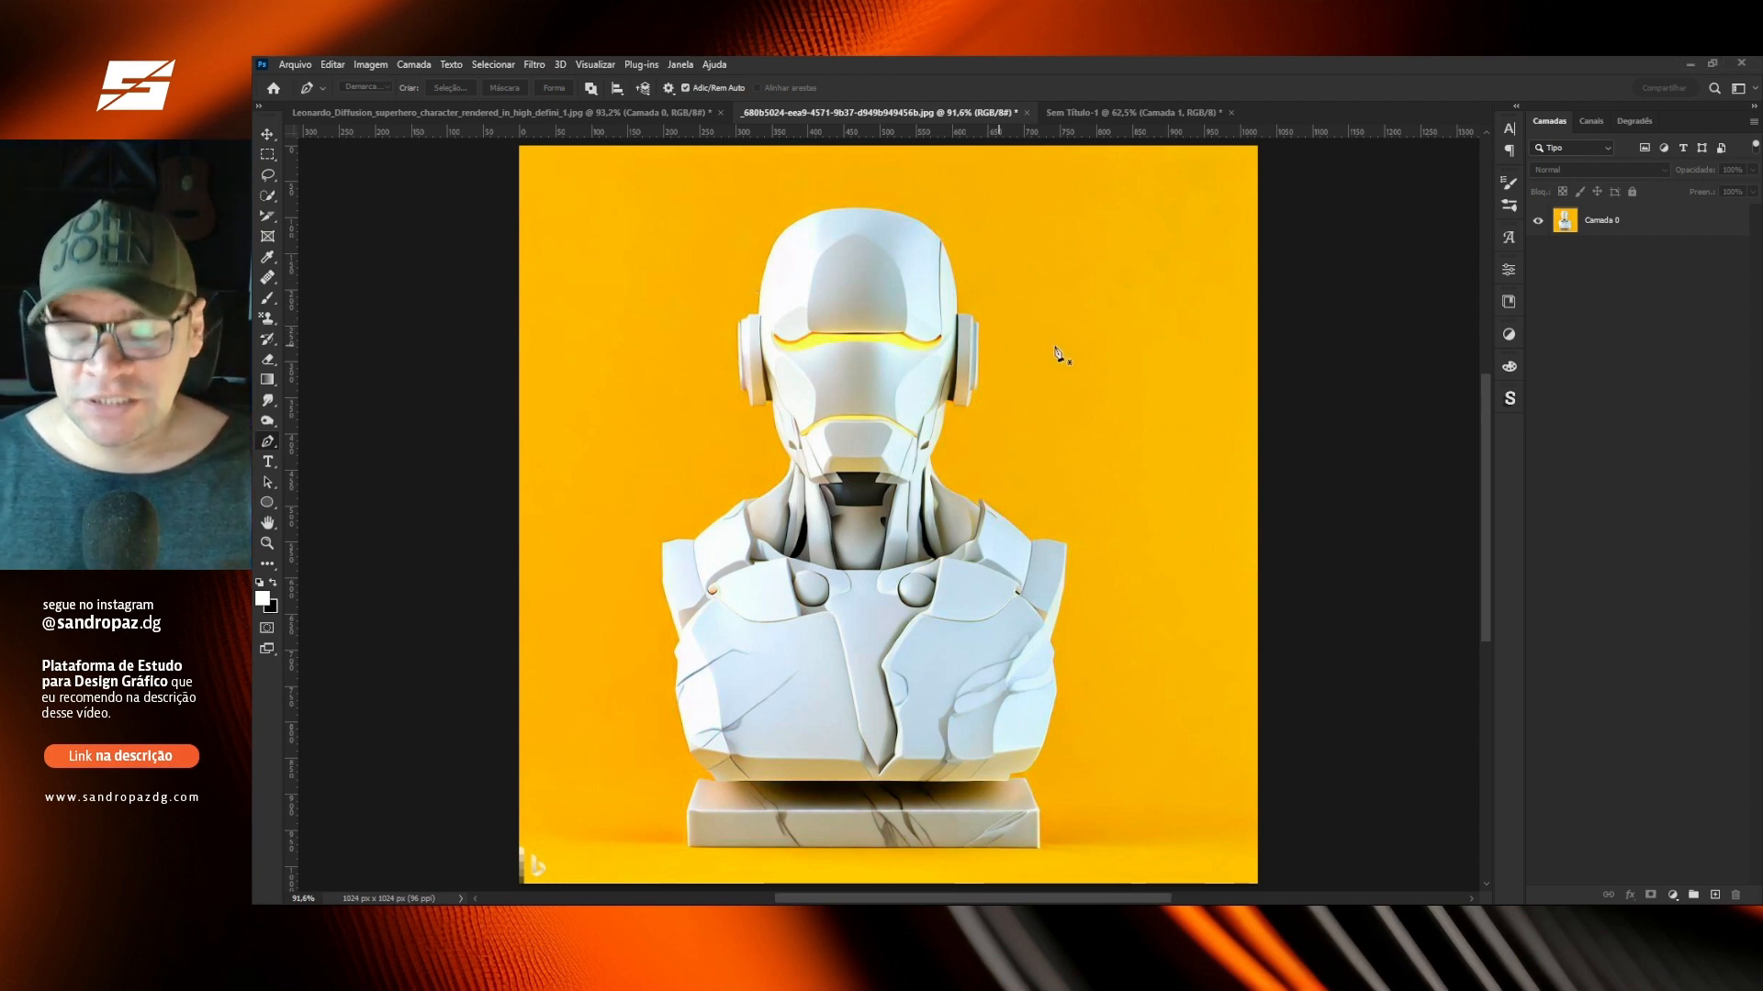
Select Camada 0 in the white robot bust image and display its colour channels.
key("v")
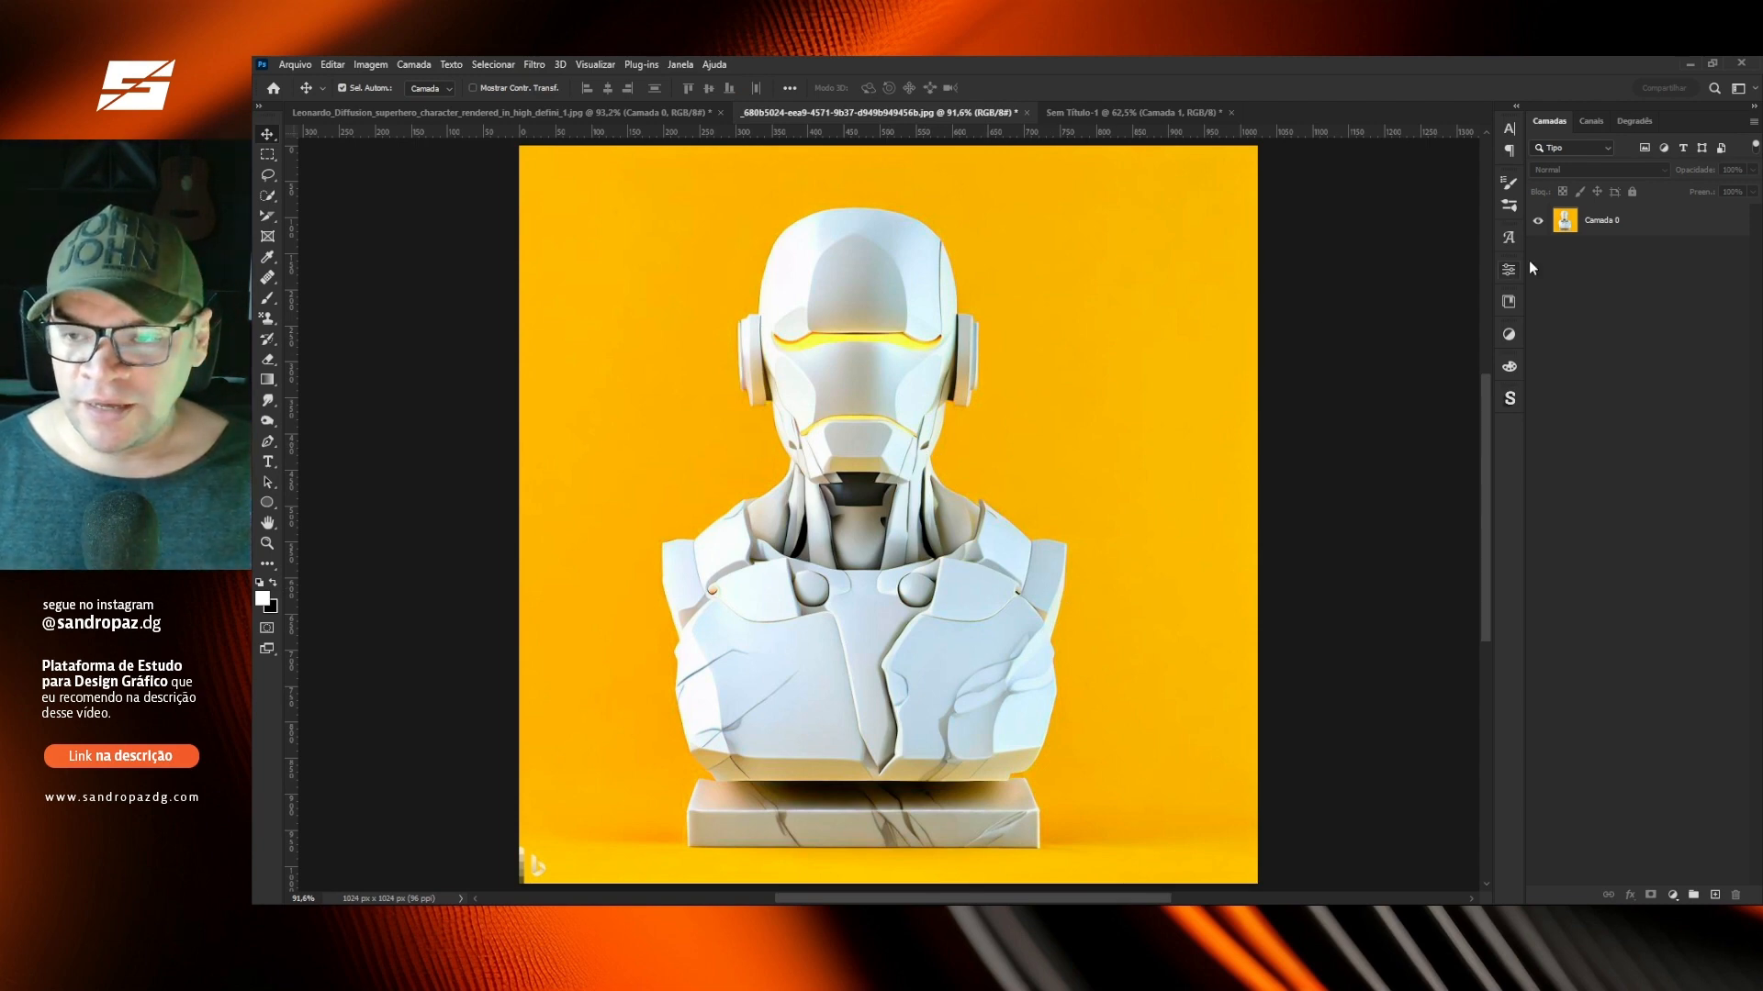
left_click(1662, 222)
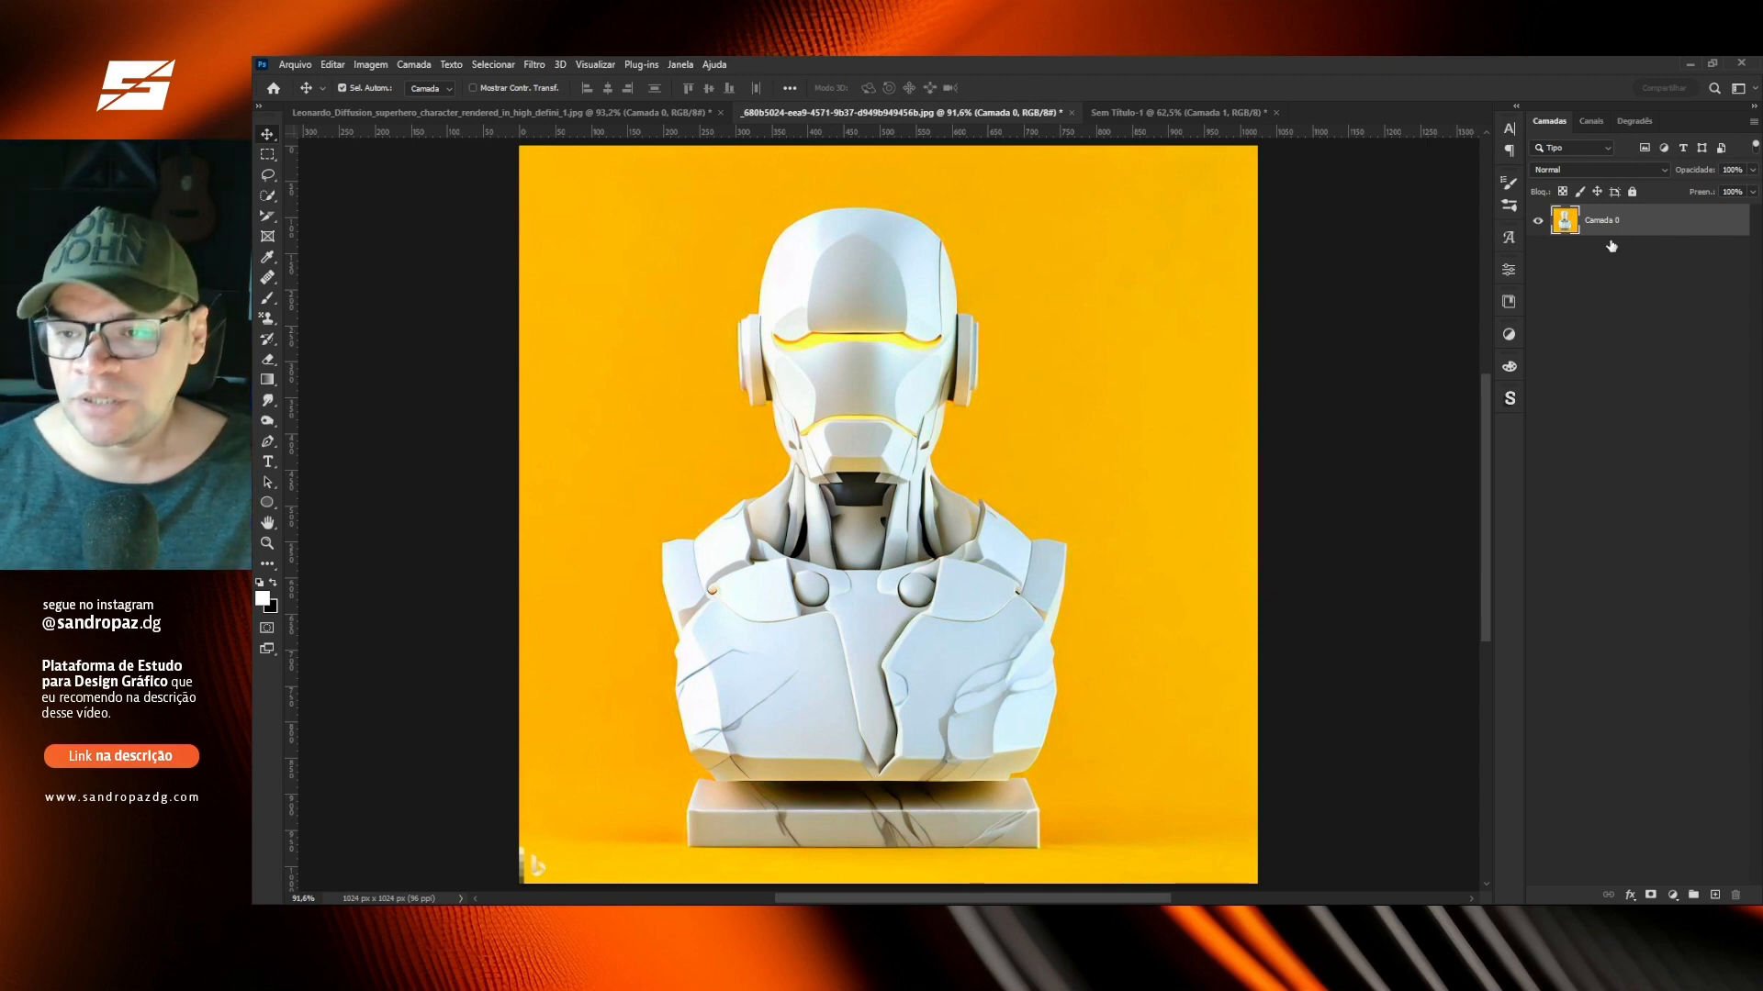
left_click(1596, 121)
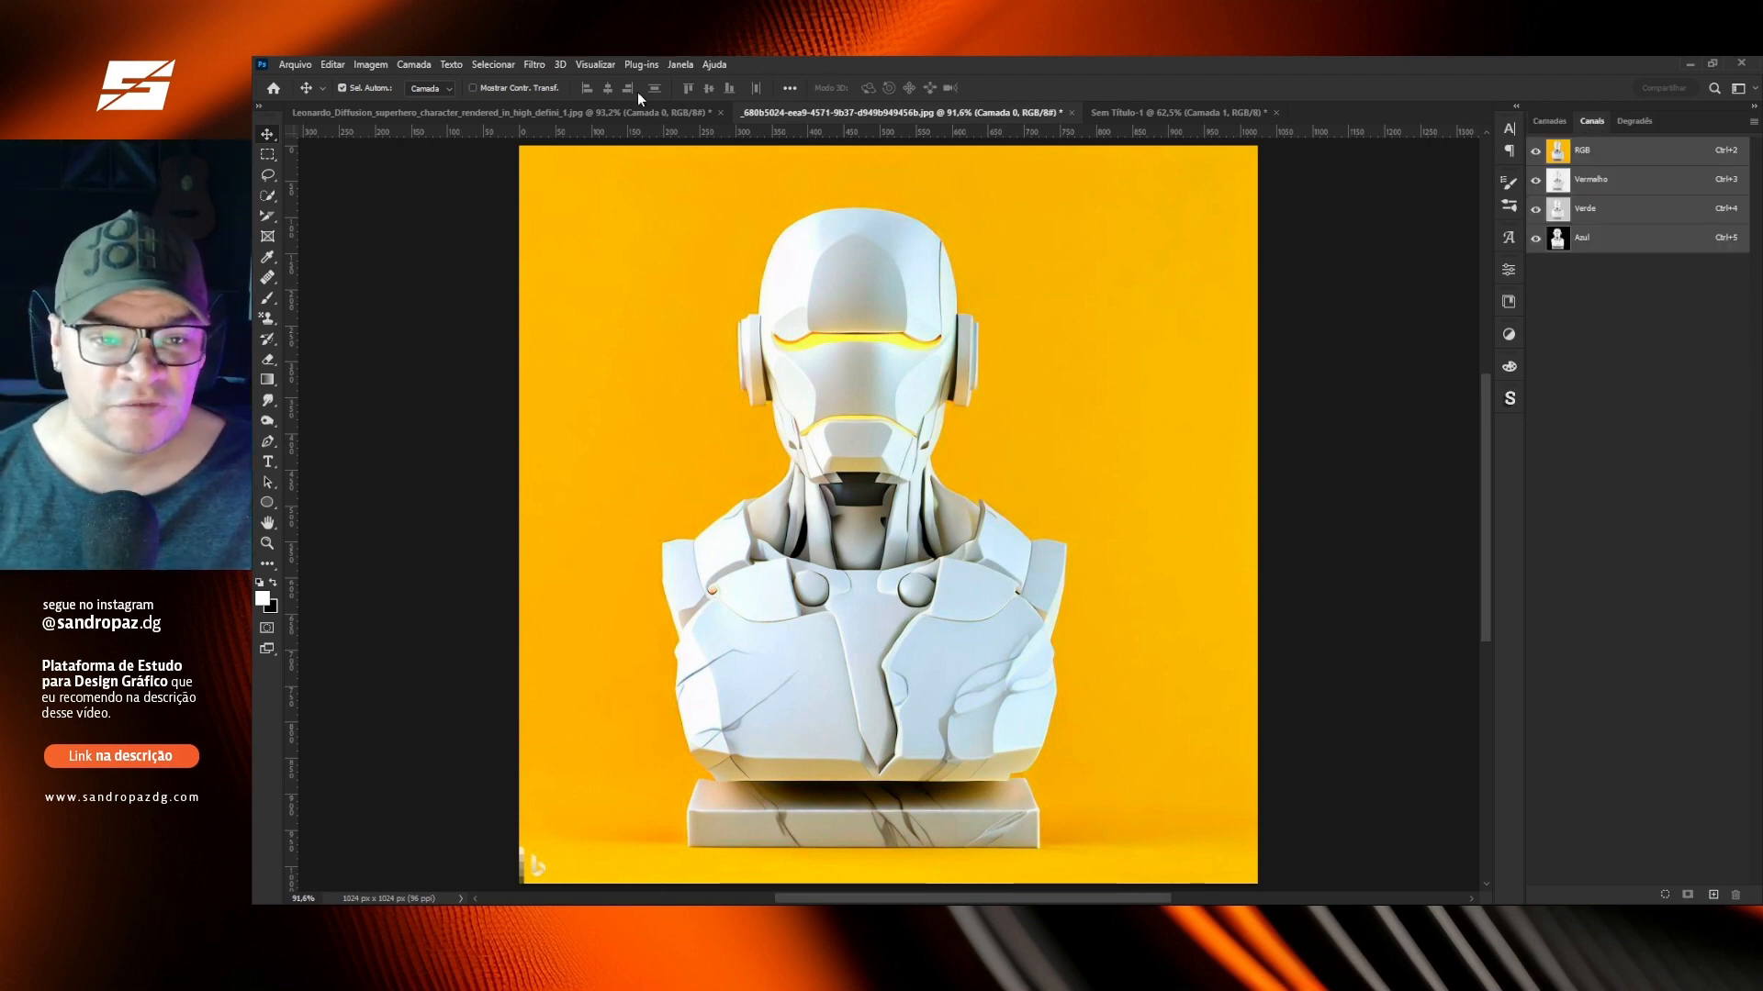
Compare the robot image's colour channels by toggling the green and red ones, leaving only the blue (Azul) channel displayed.
left_click(683, 64)
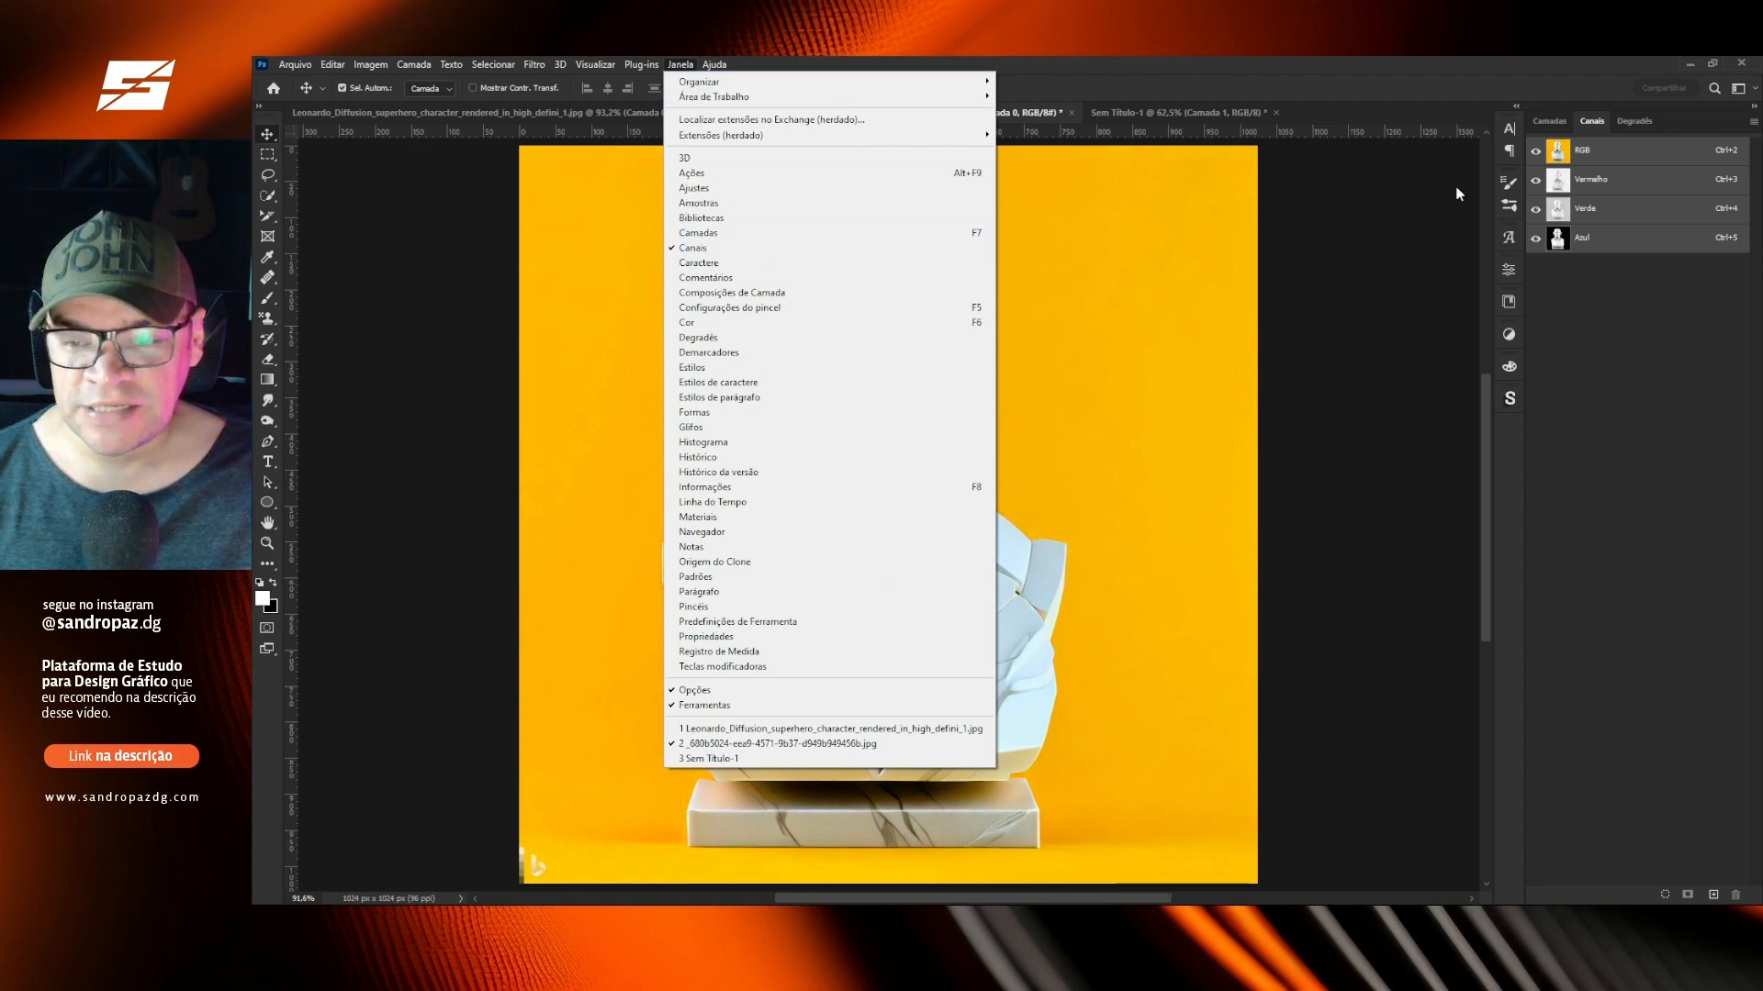
left_click(1670, 478)
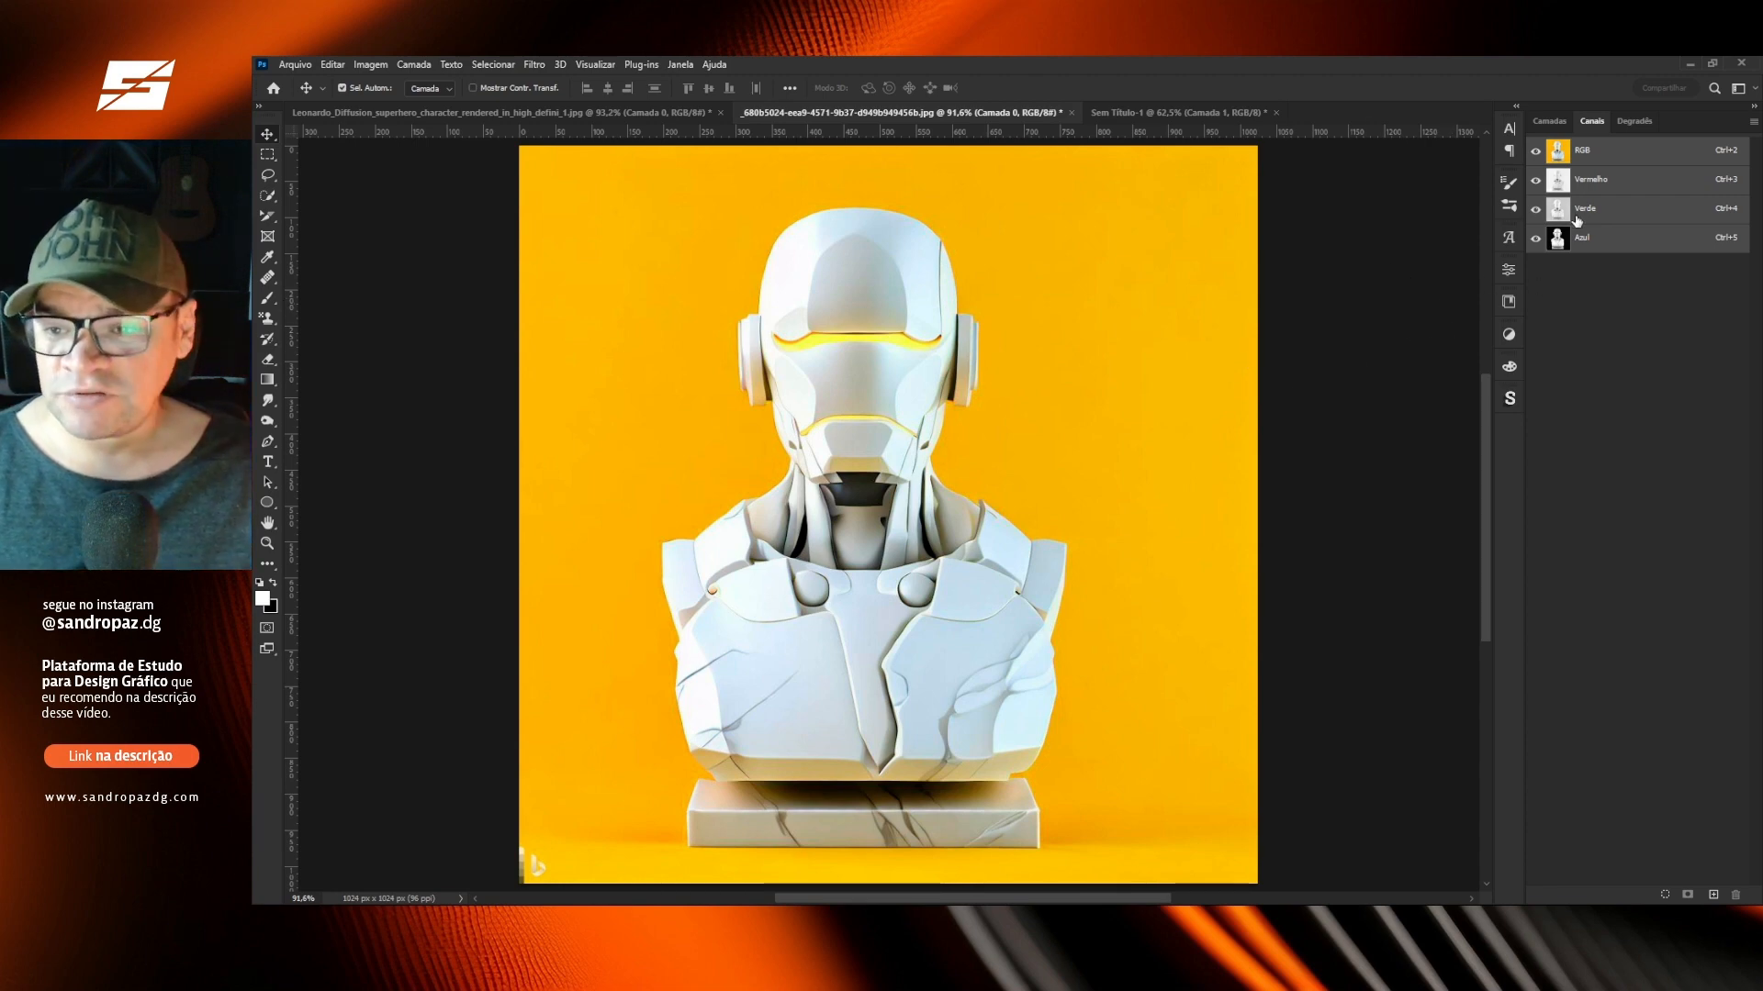
left_click(1569, 240)
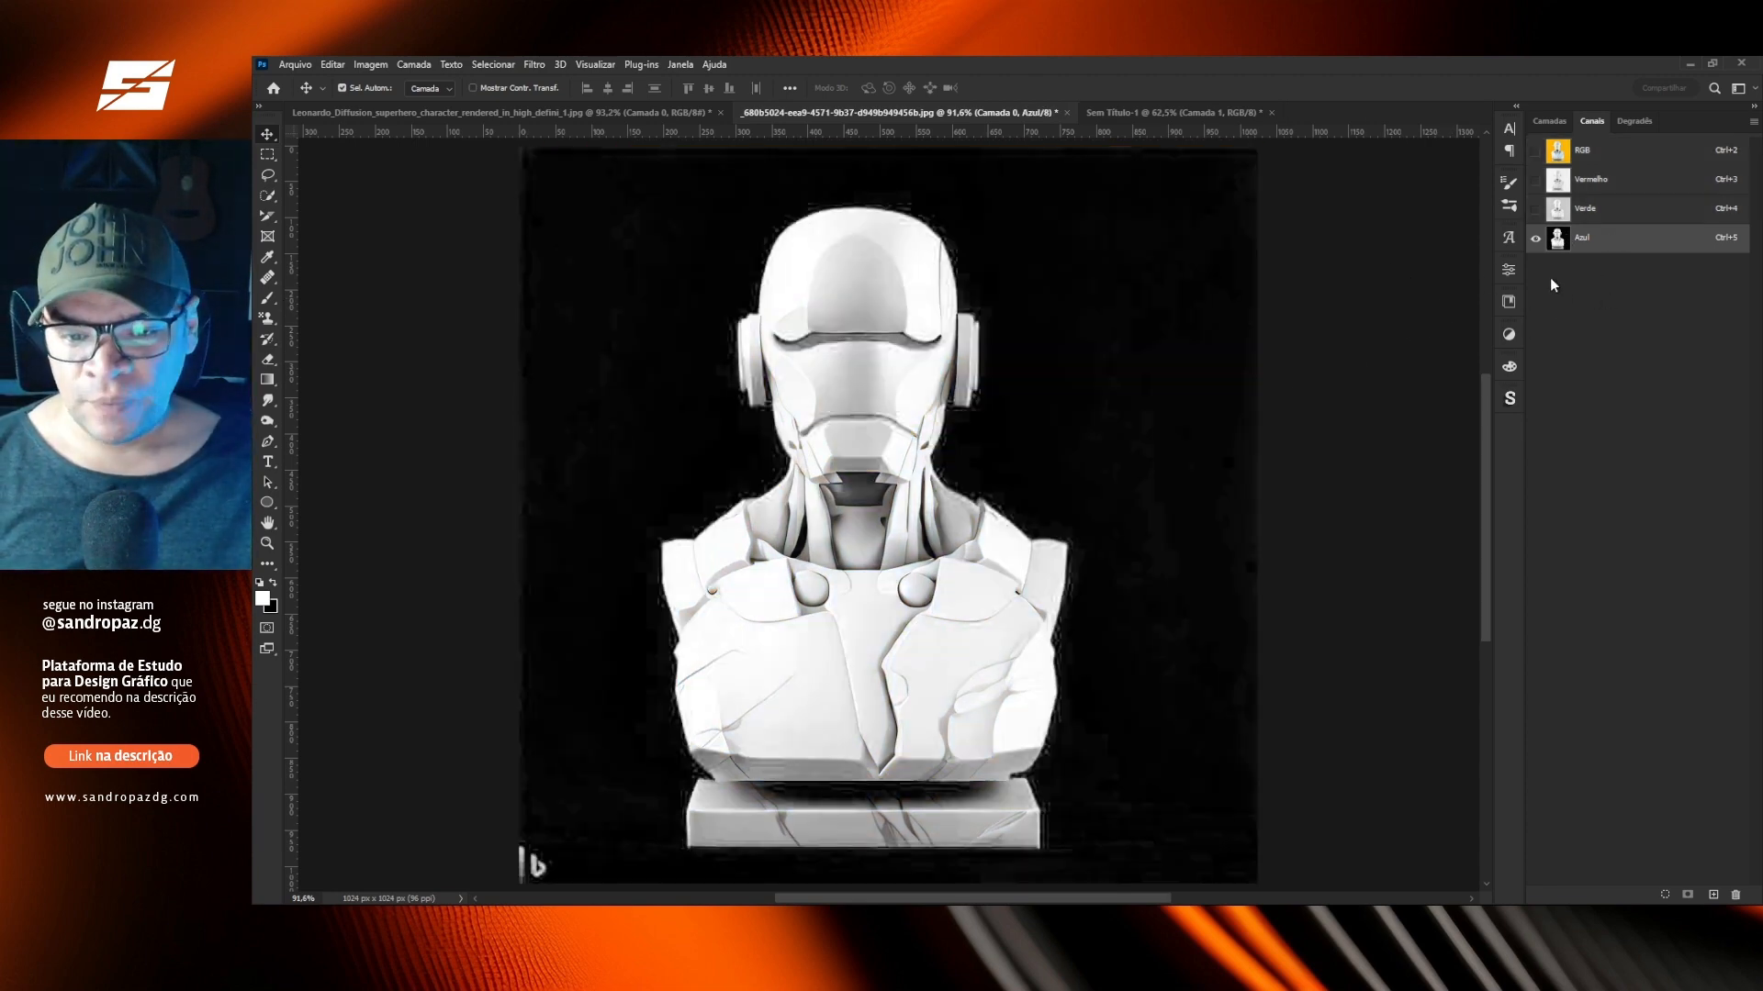
left_click(1536, 210)
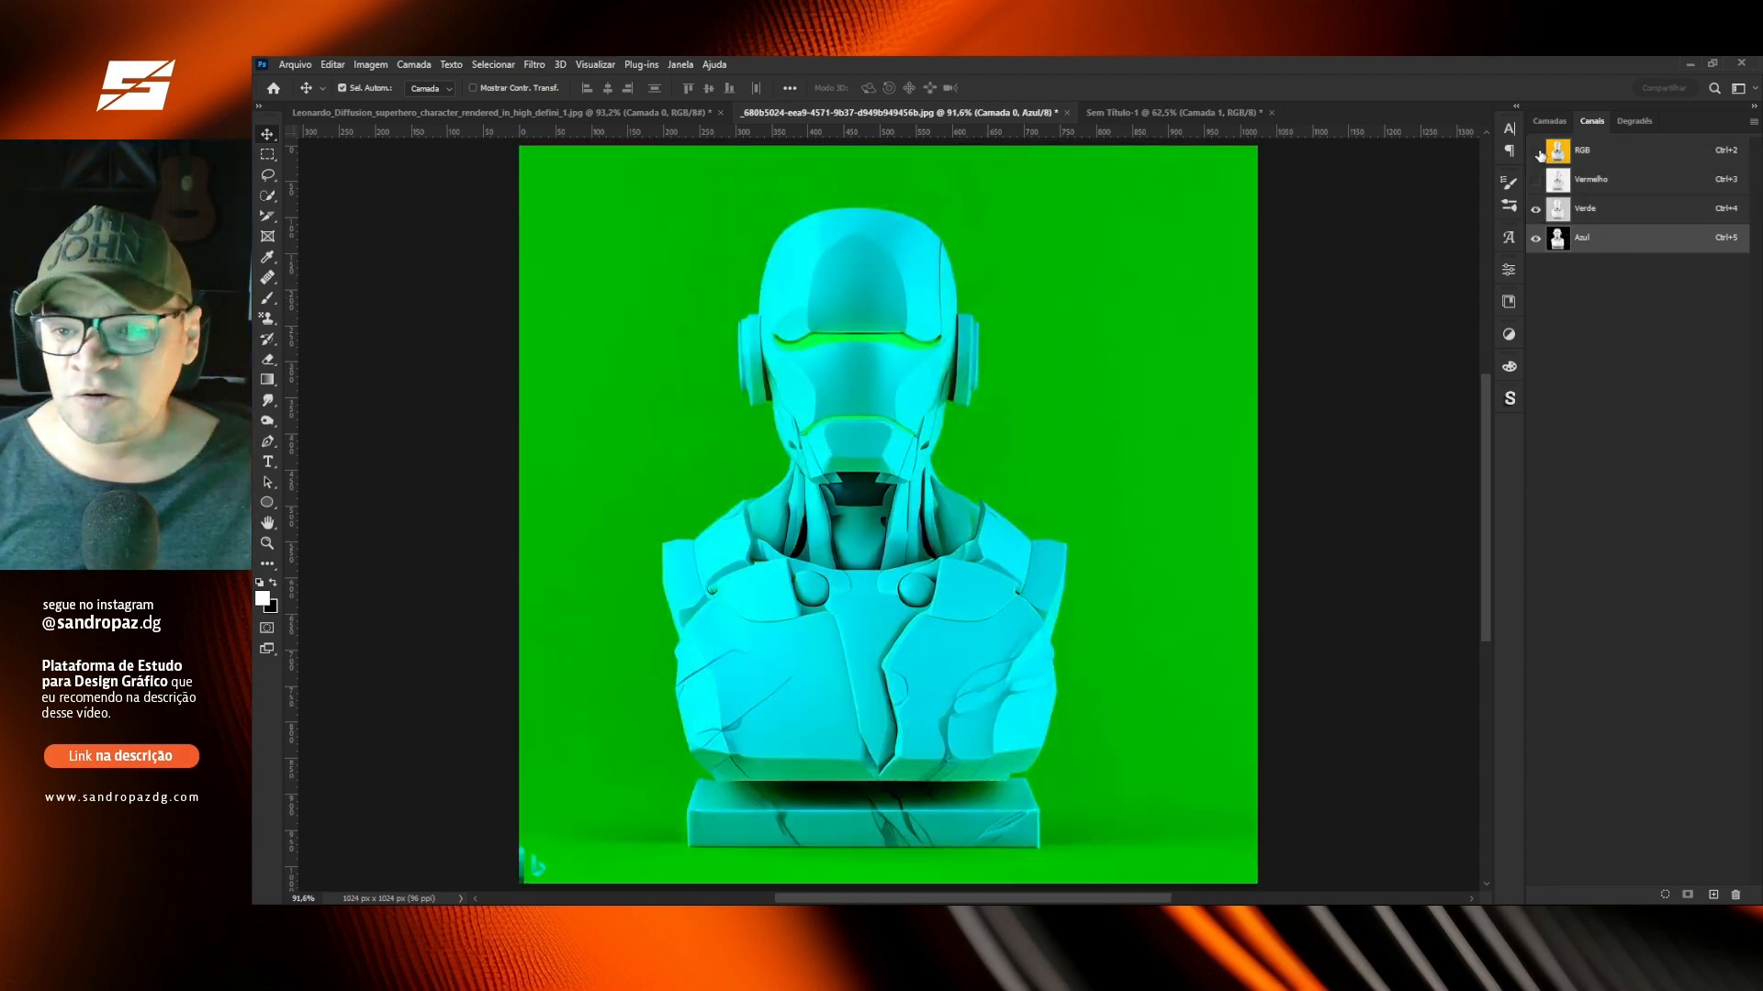
left_click(1536, 180)
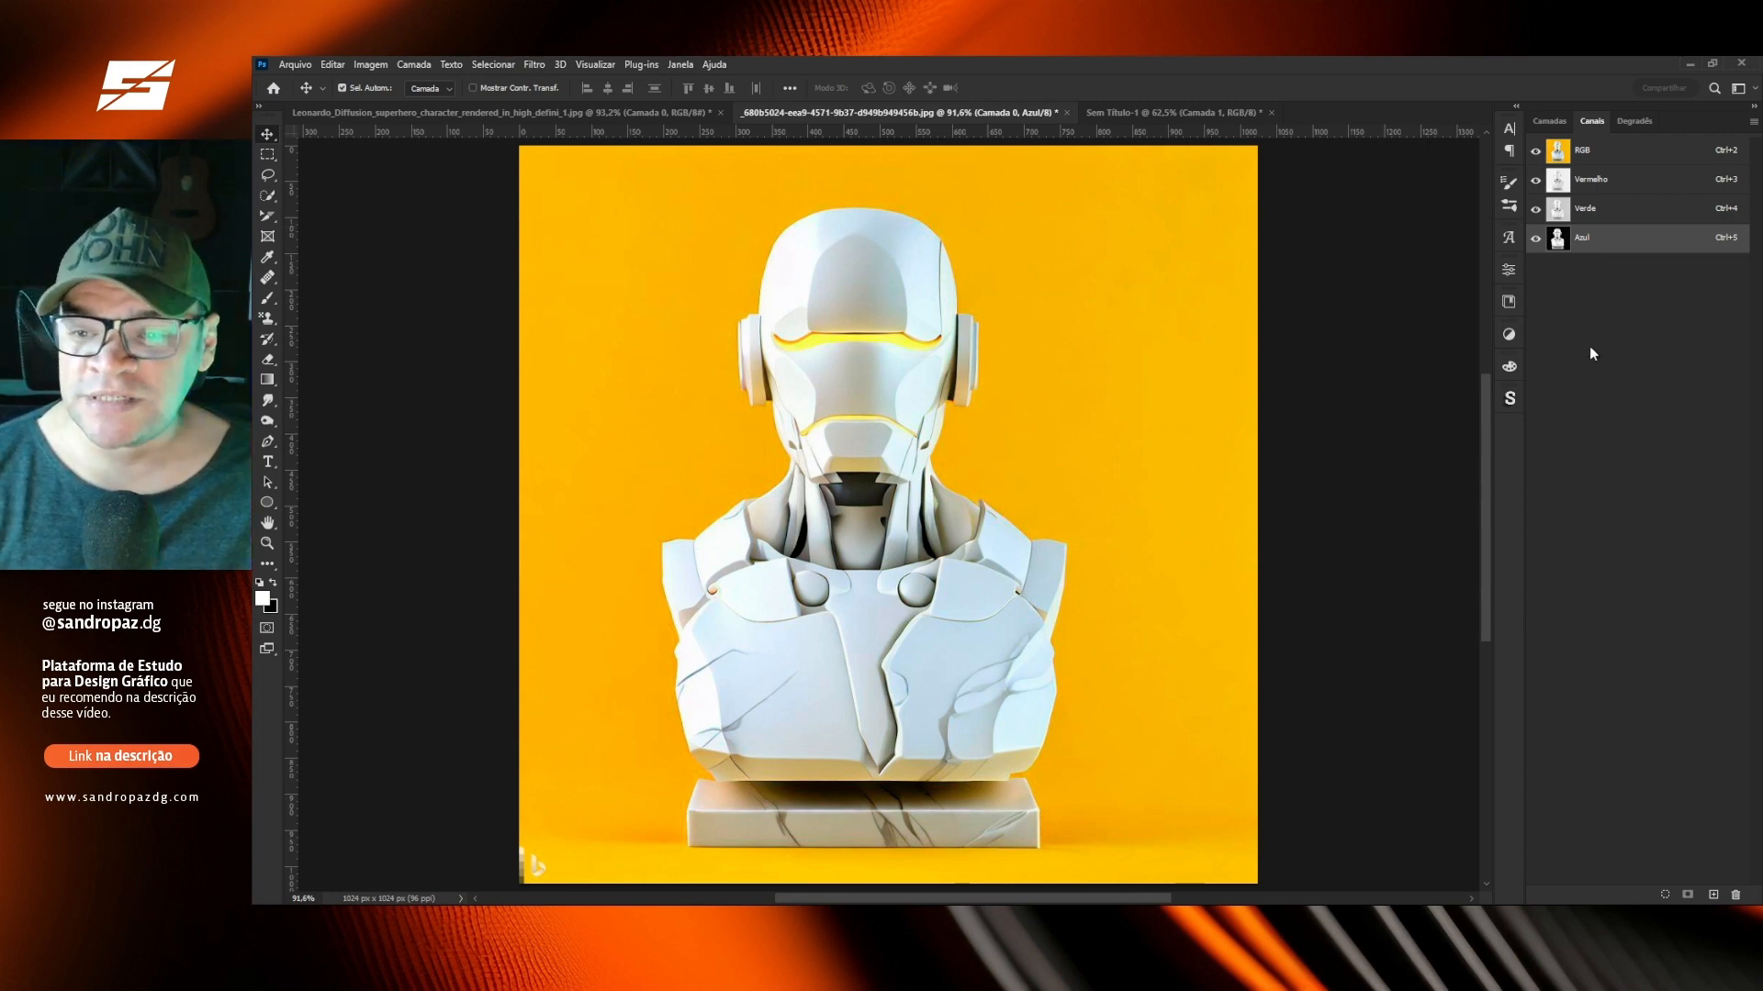
left_click(1535, 209)
left_click(1536, 179)
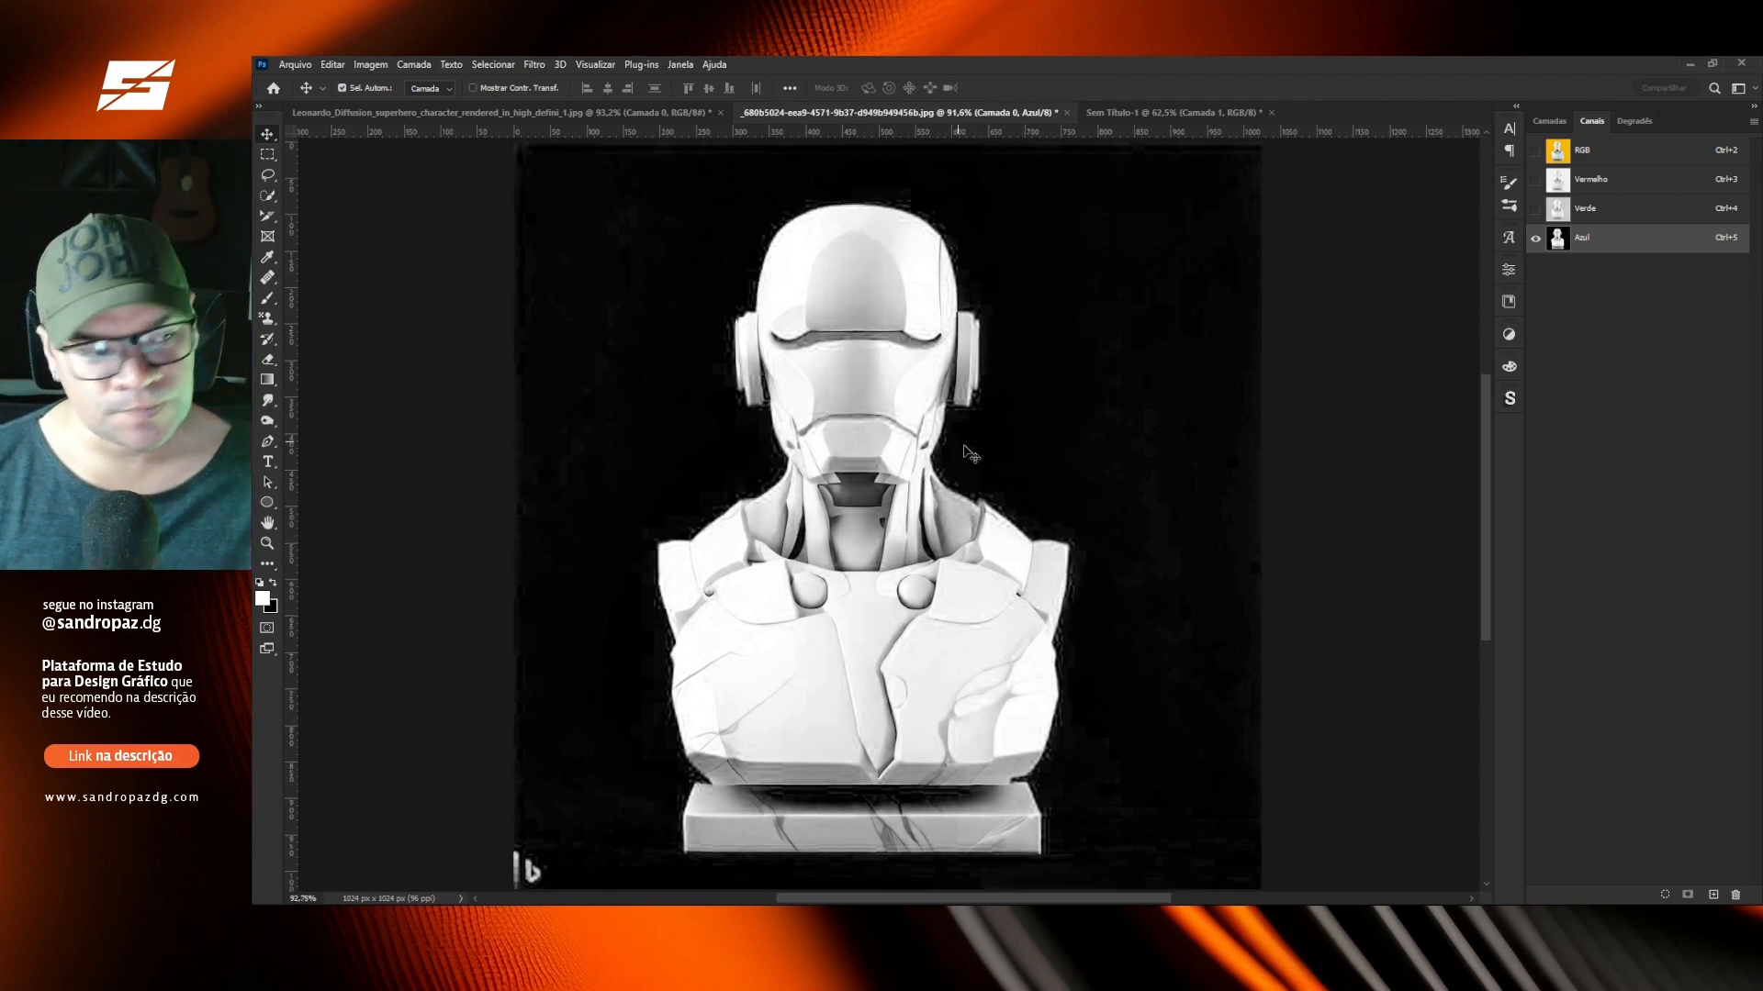
Try a Levels adjustment on the Azul channel with input black 52 and input white 149.
scroll(1010, 542, "up", 5)
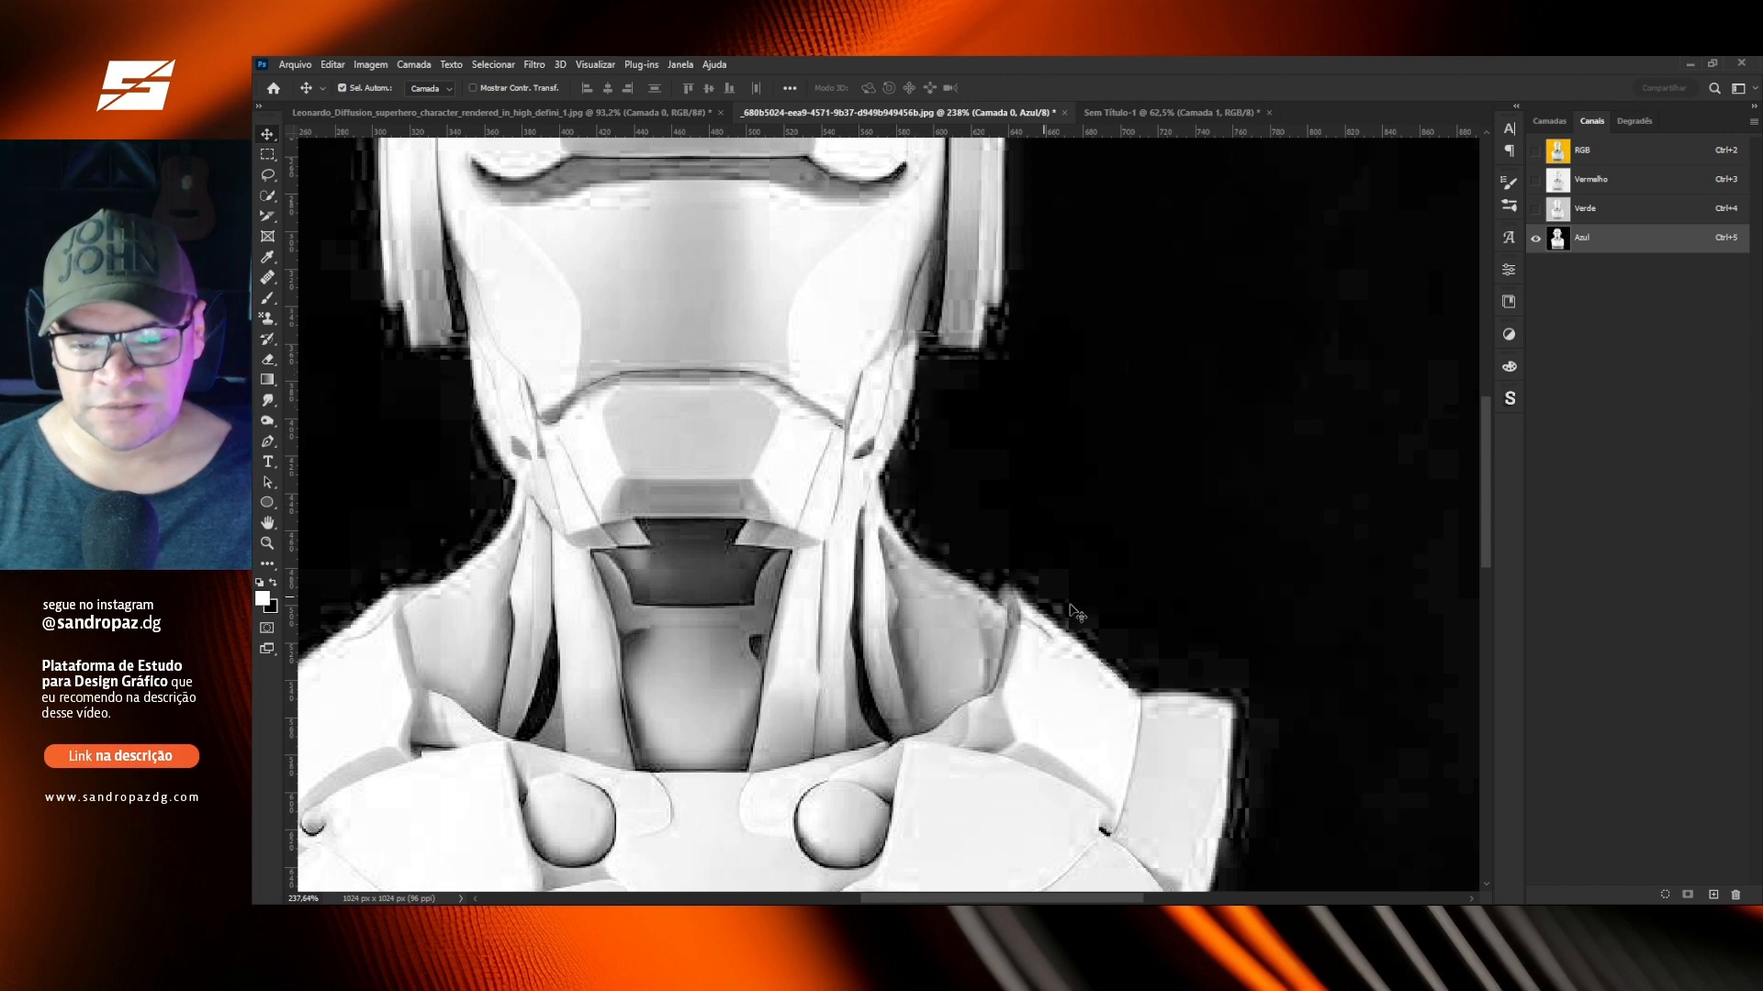
left_click(868, 647)
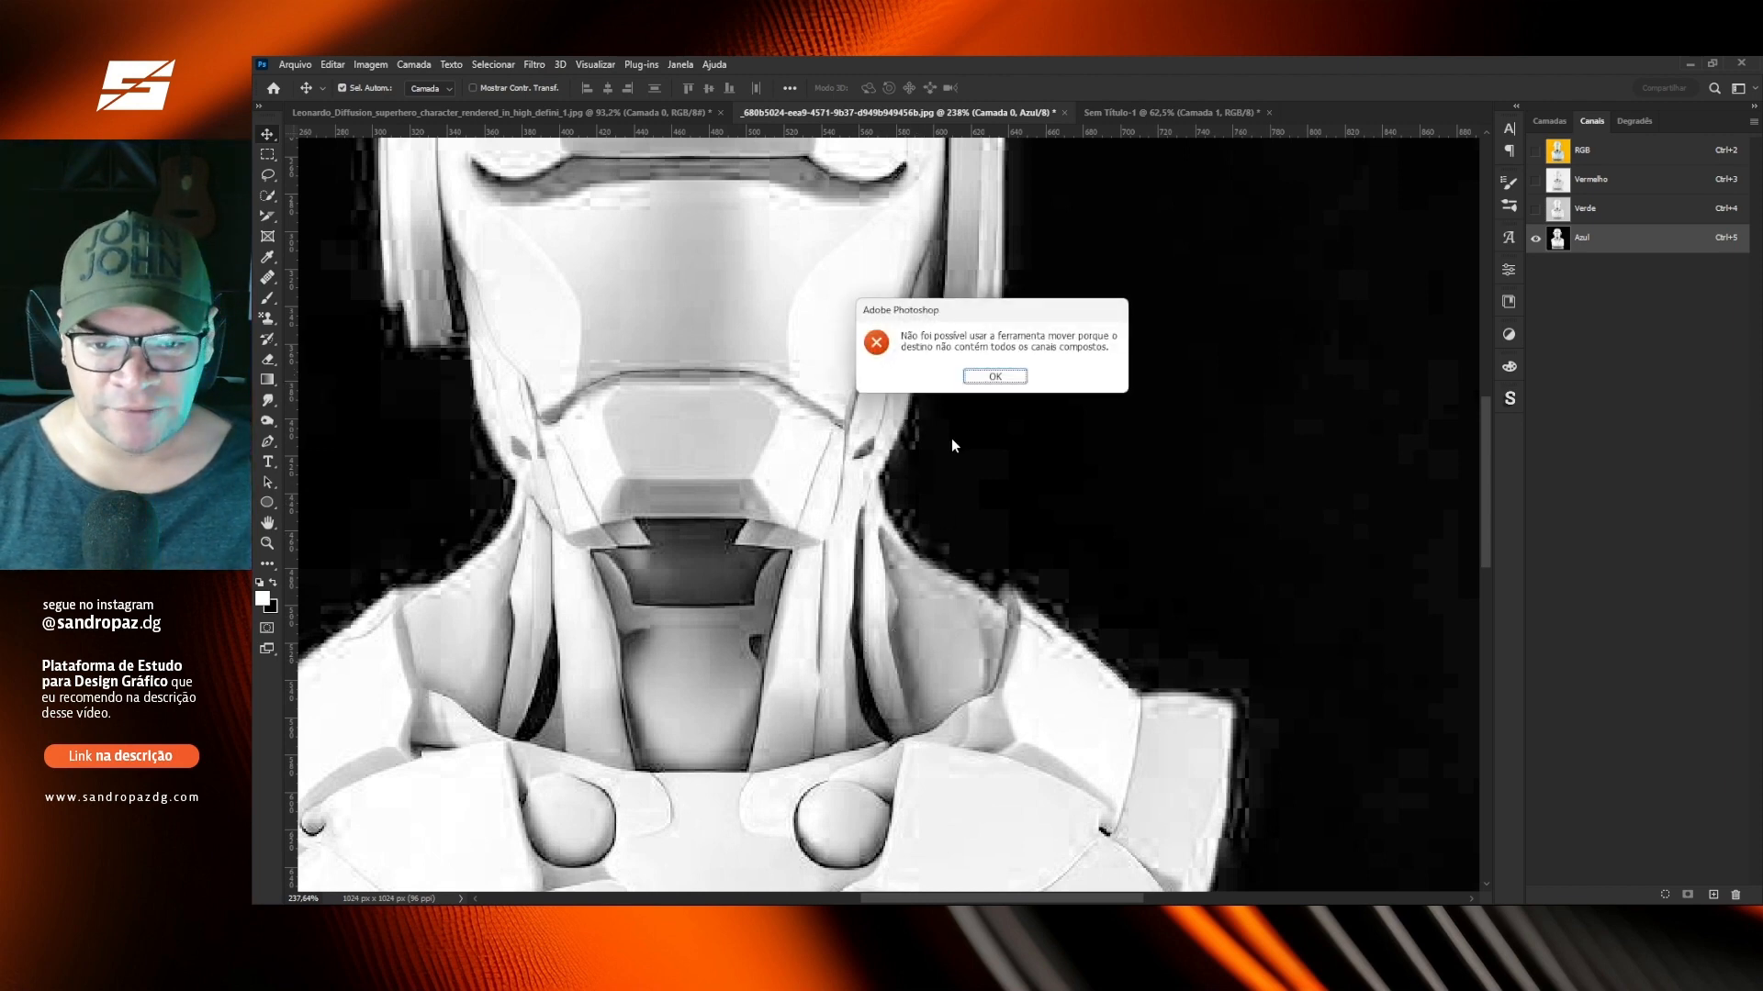
left_click(994, 377)
scroll(929, 611, "down", 5)
left_click_drag(892, 599, 918, 480)
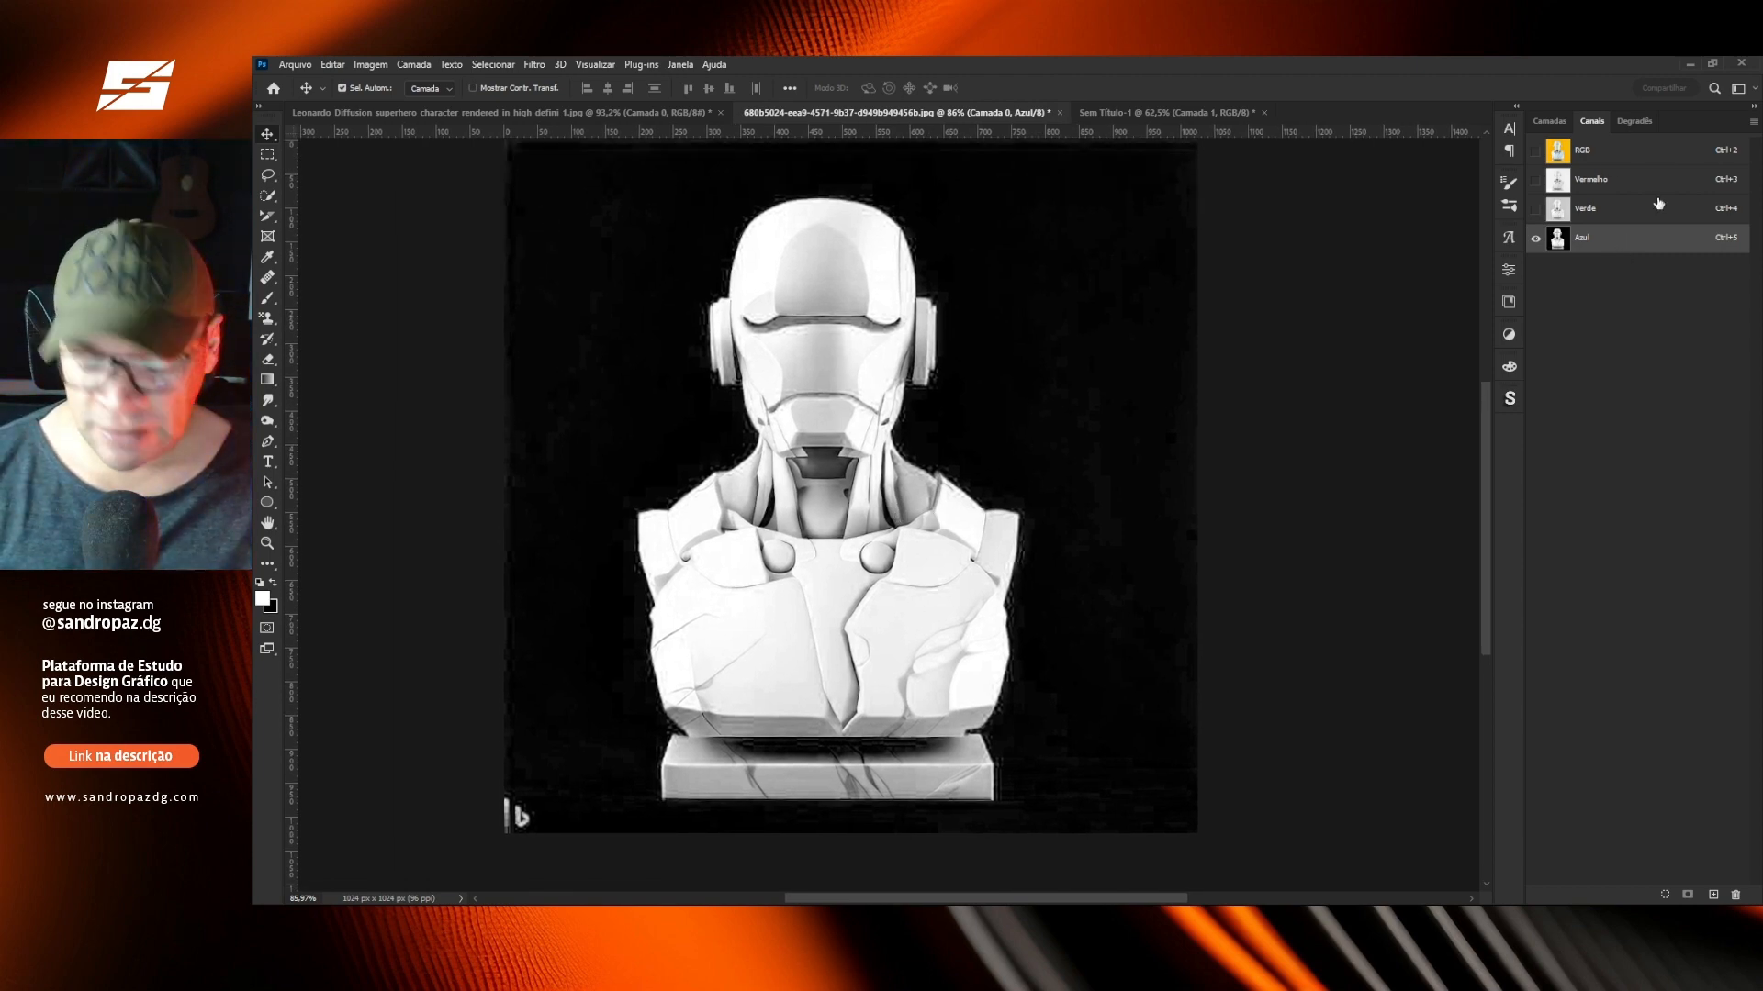
key("ctrl+l")
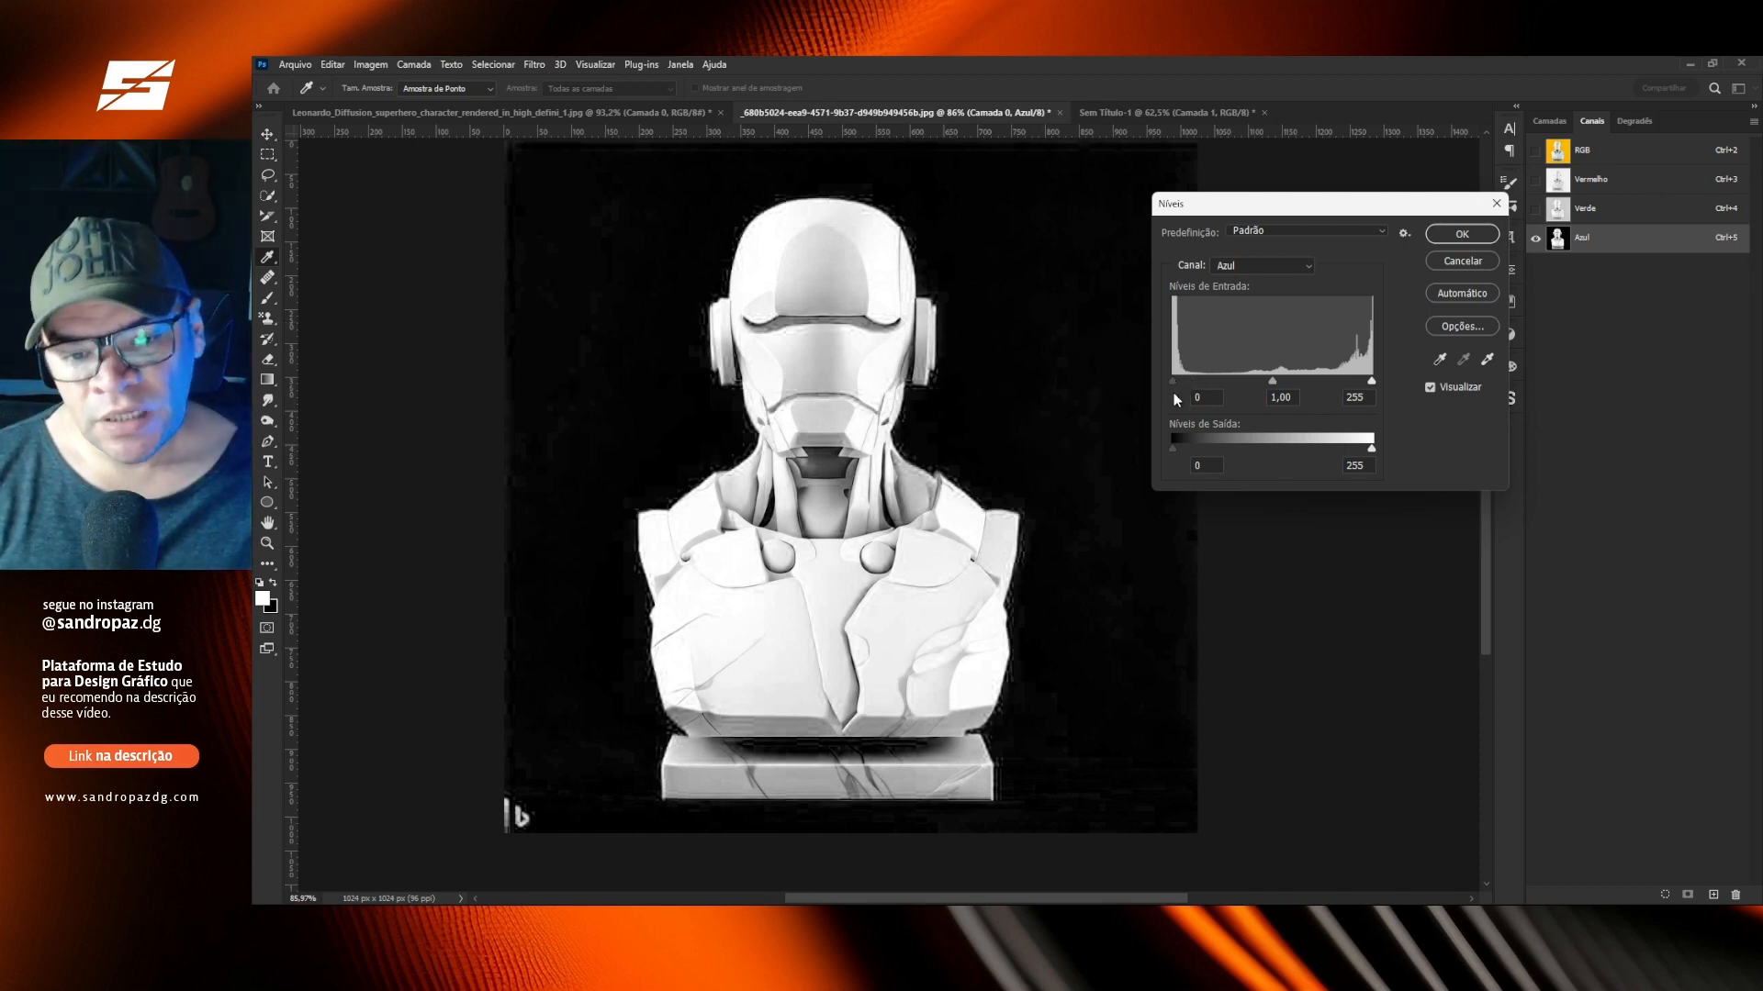
left_click_drag(1172, 380, 1199, 379)
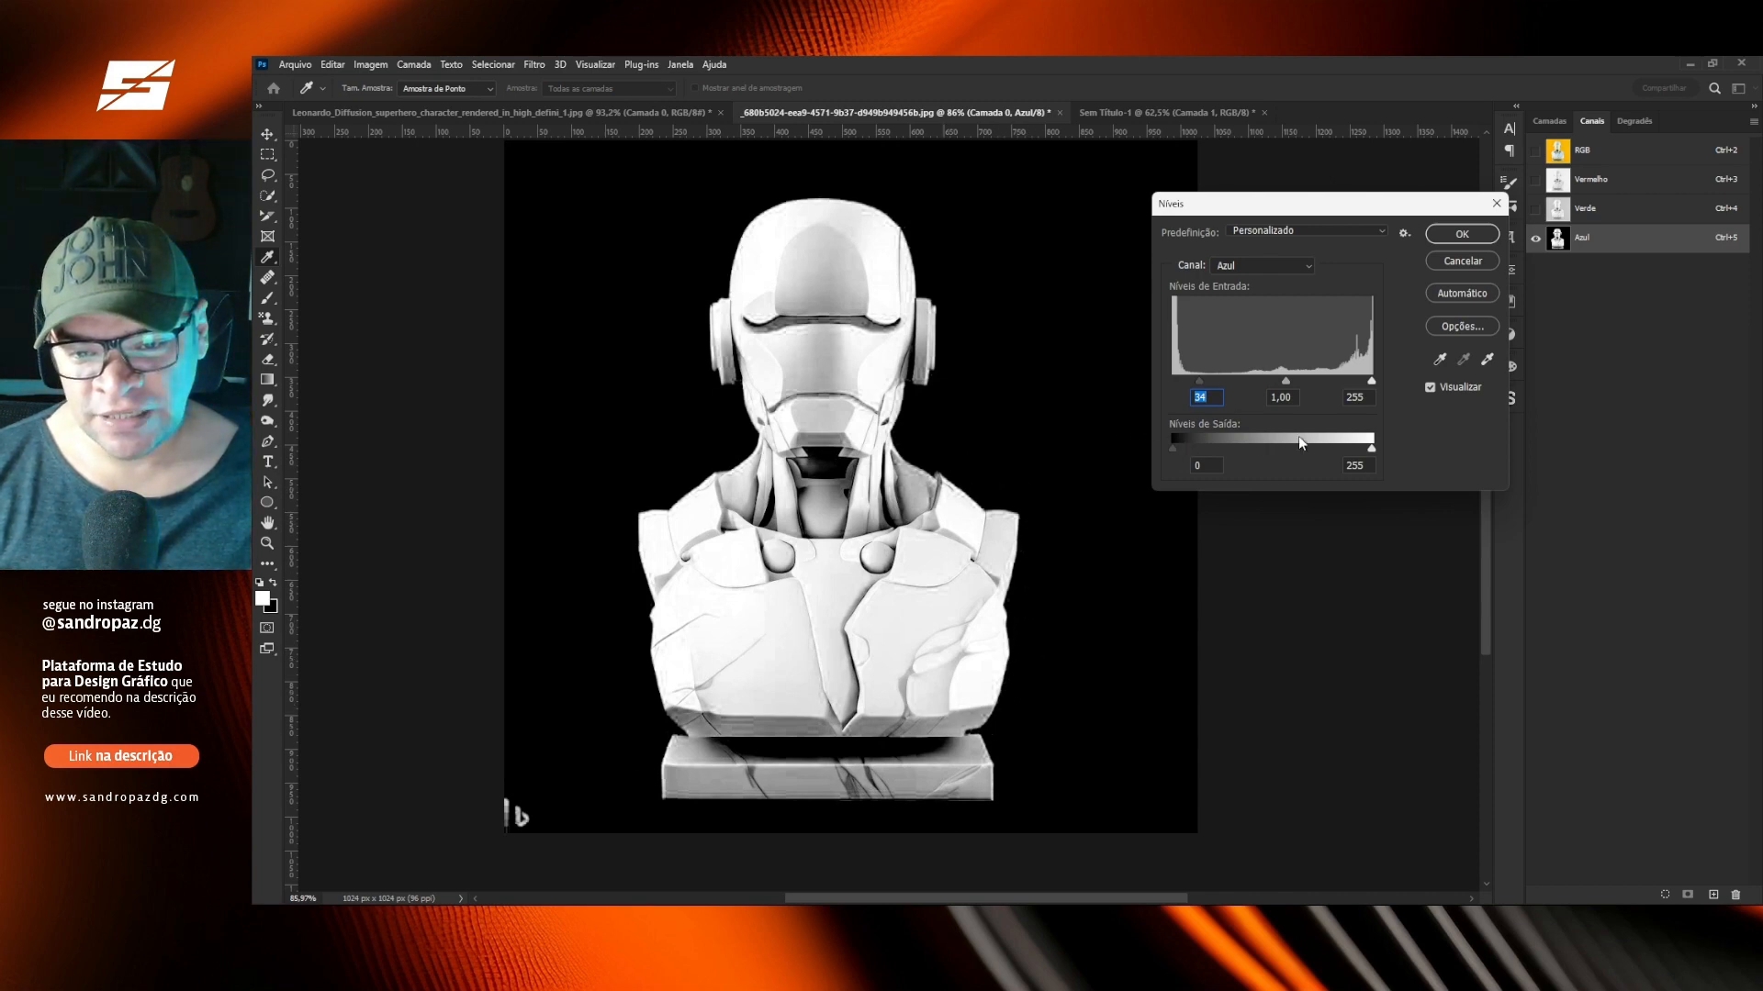
left_click_drag(1355, 455, 1401, 435)
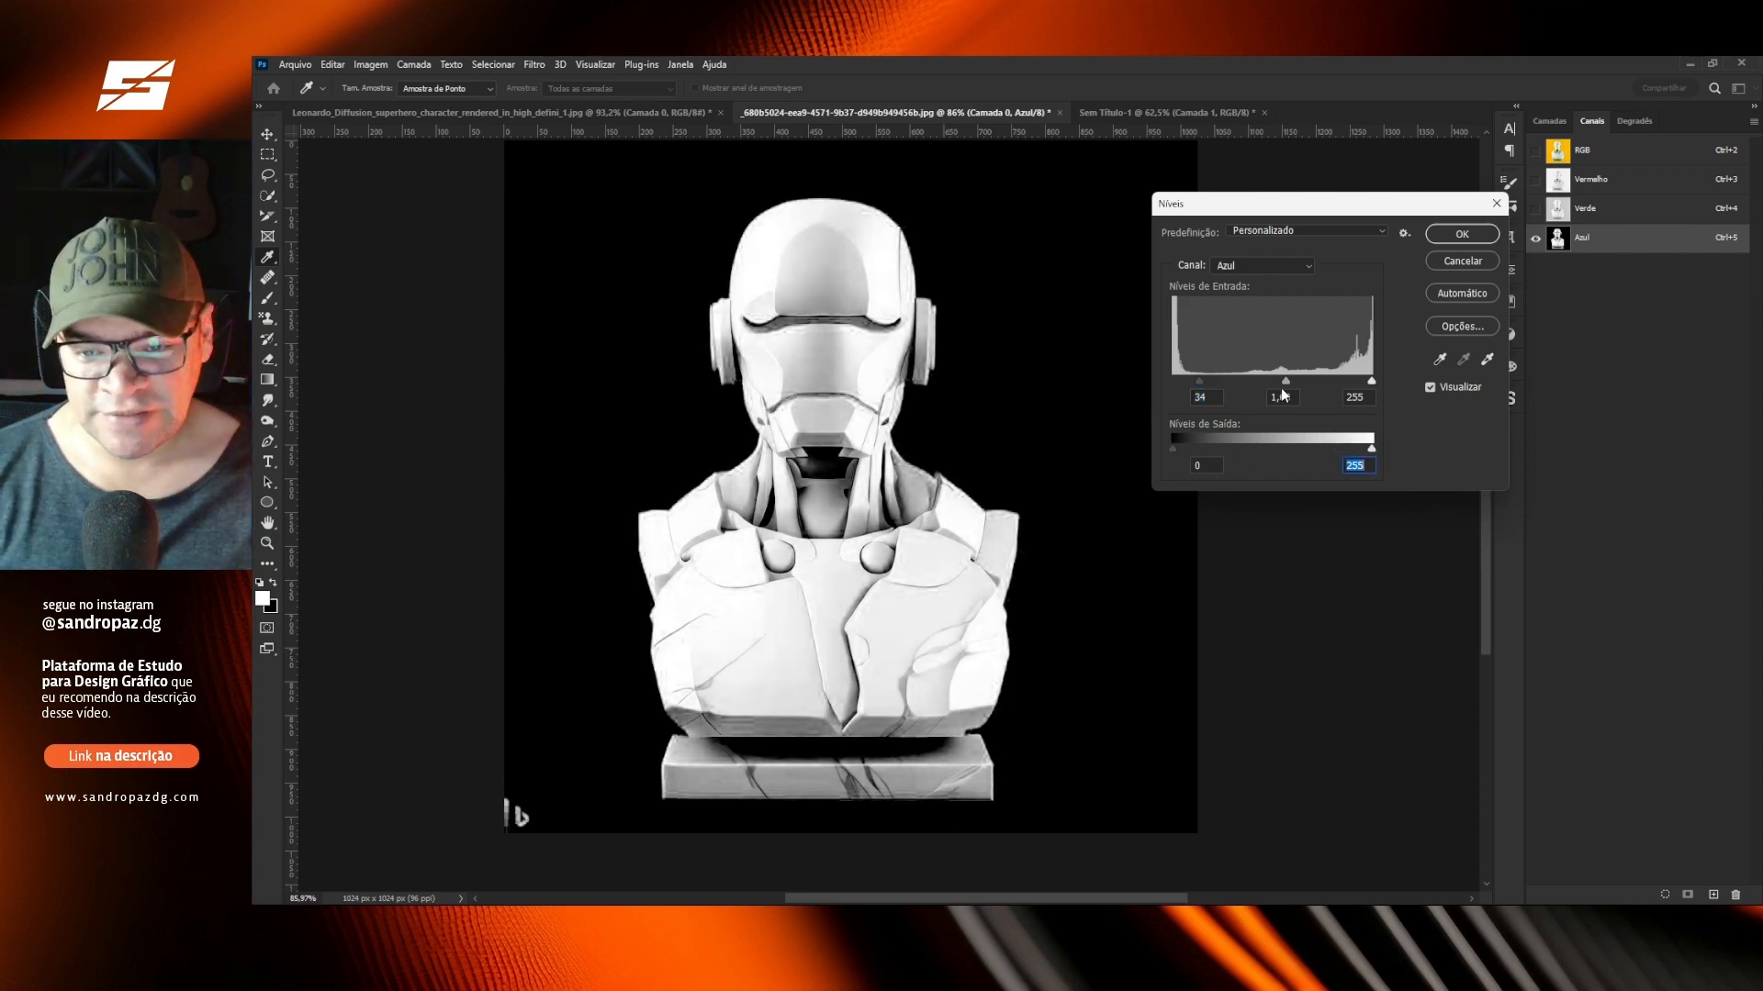
left_click_drag(1370, 380, 1212, 384)
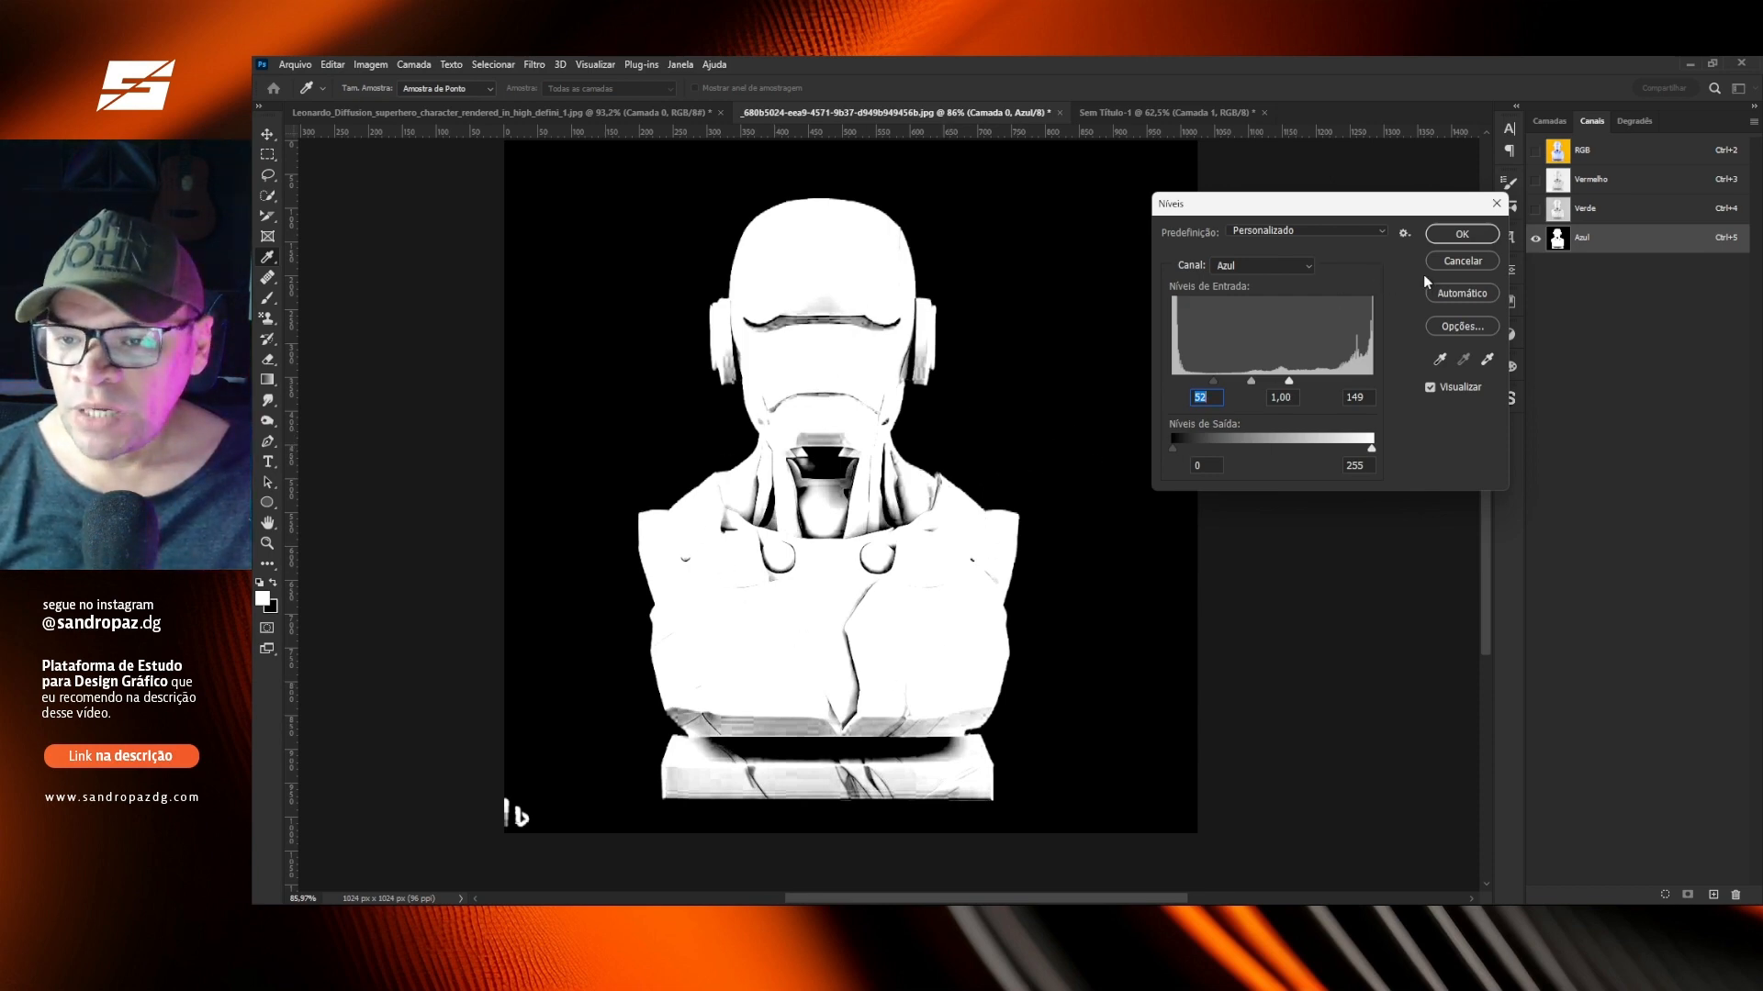
left_click(1462, 236)
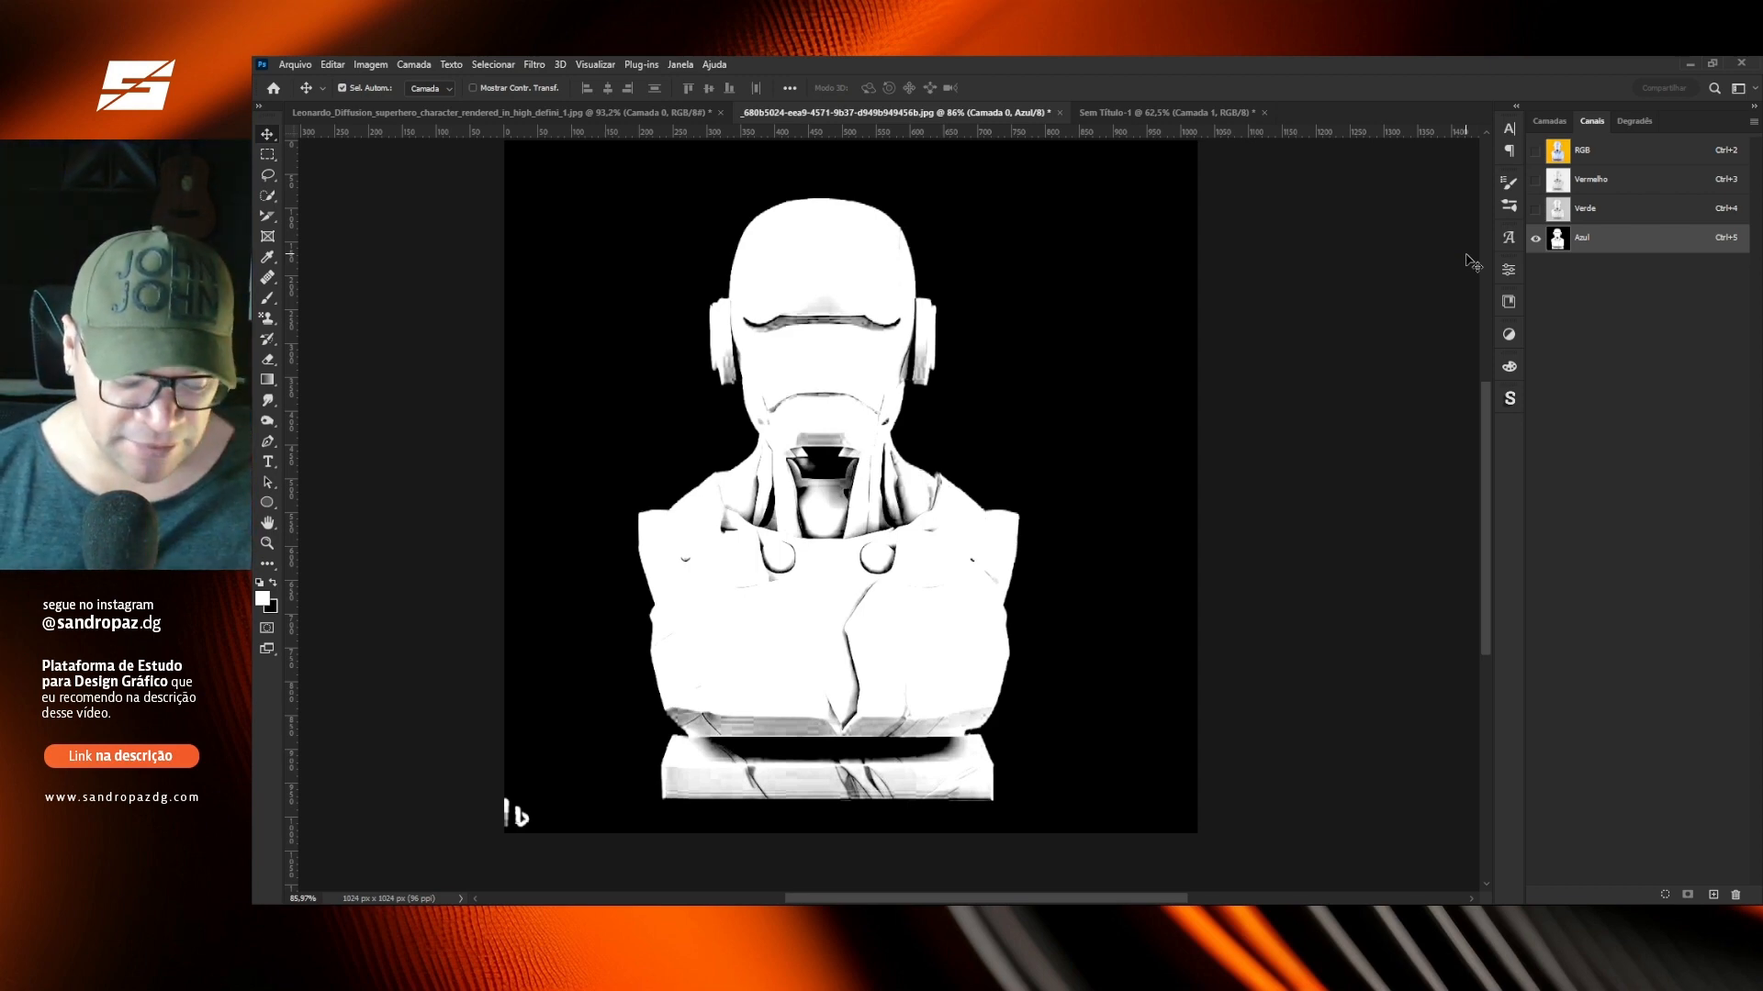
Undo the Levels adjustment on the Azul channel and clear the selection loaded from it.
left_click(1599, 245, "ctrl")
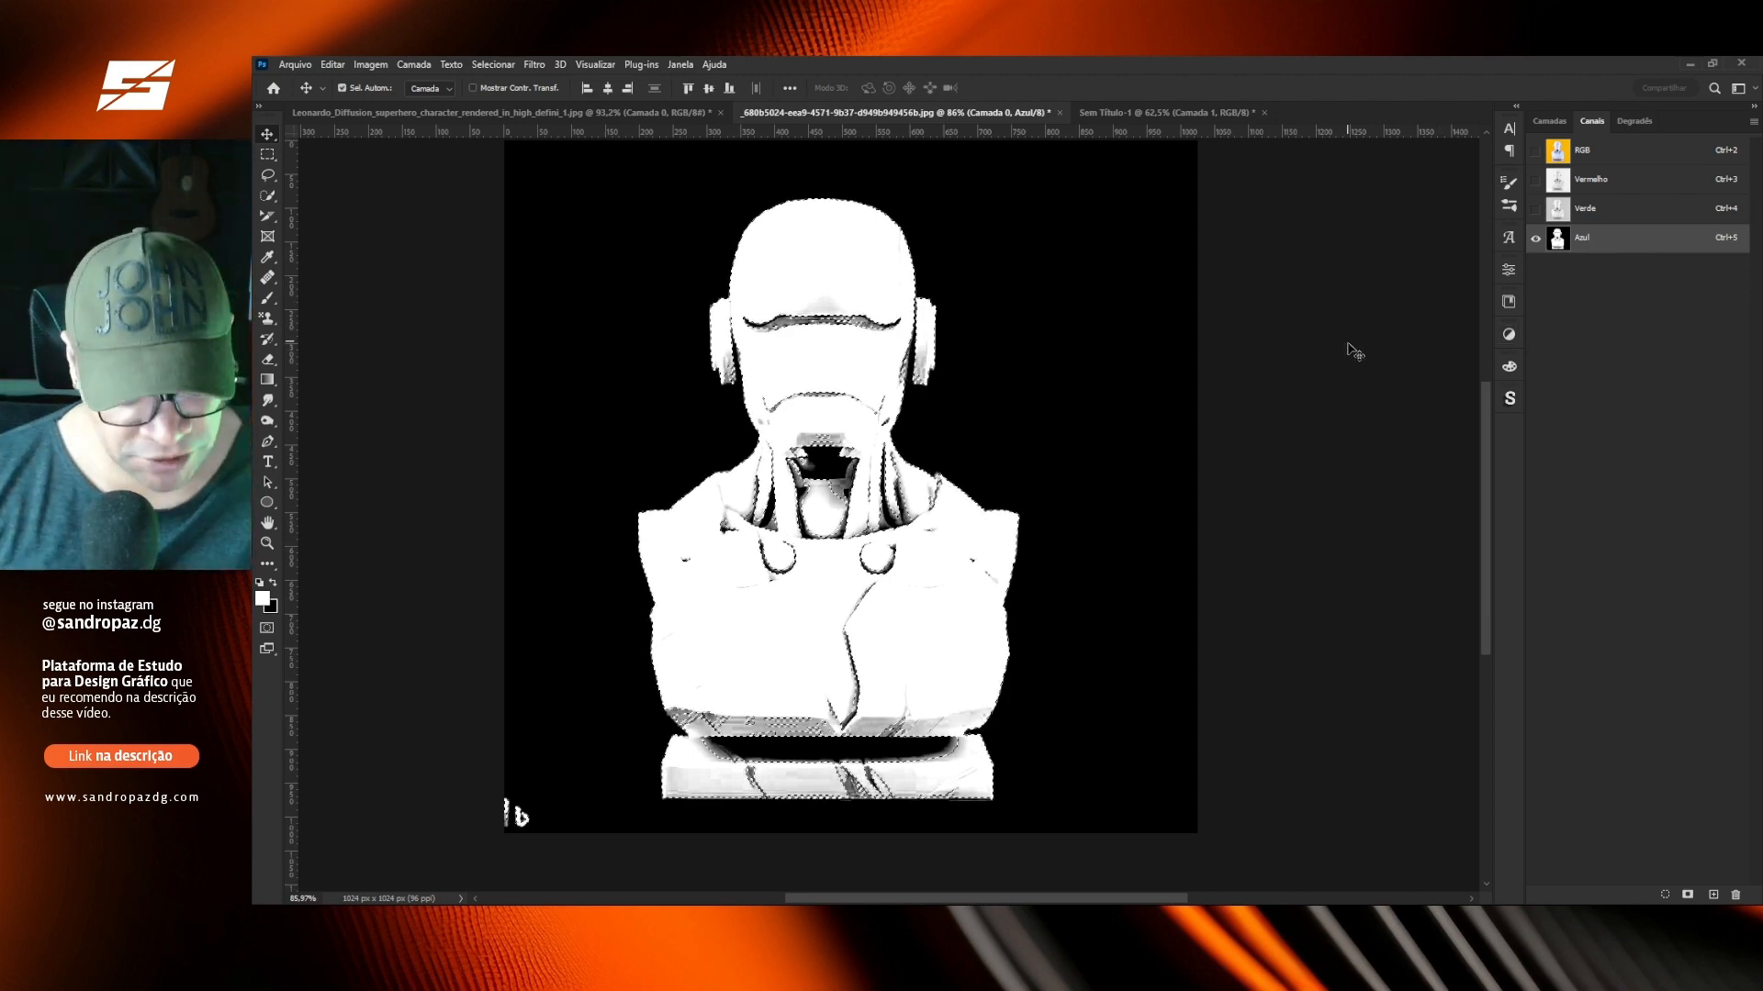
key("ctrl+d")
key("ctrl+z")
key("ctrl+z")
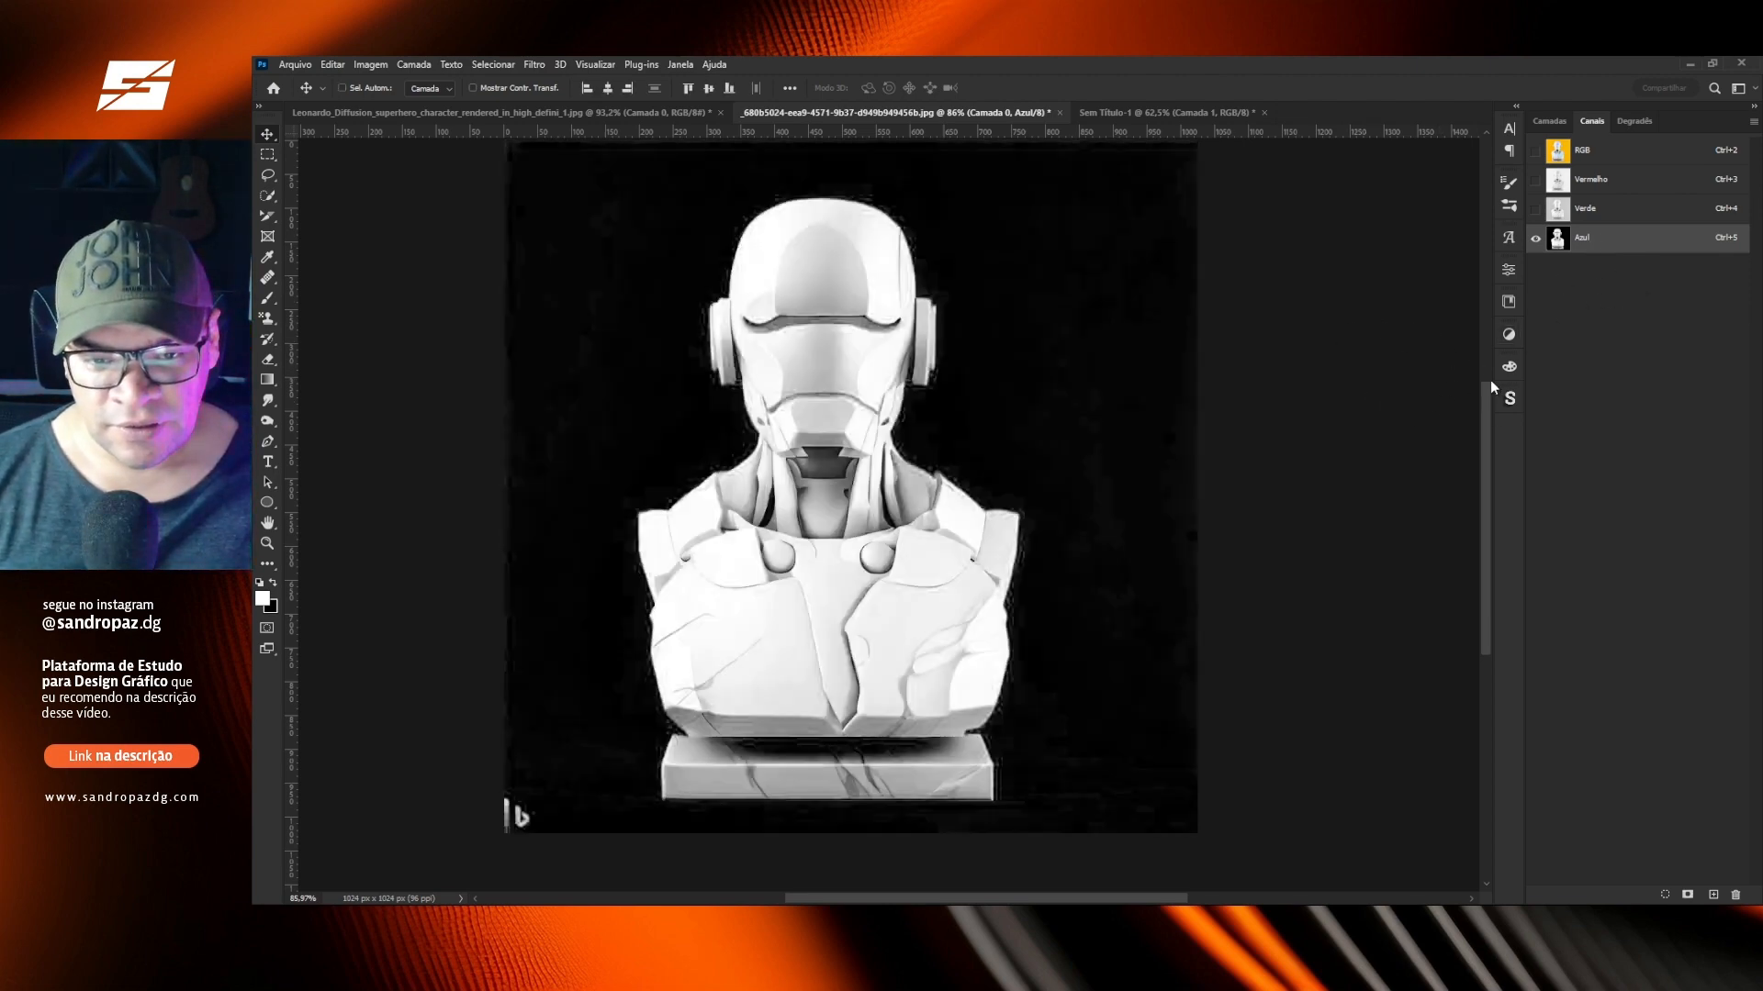
key("ctrl+d")
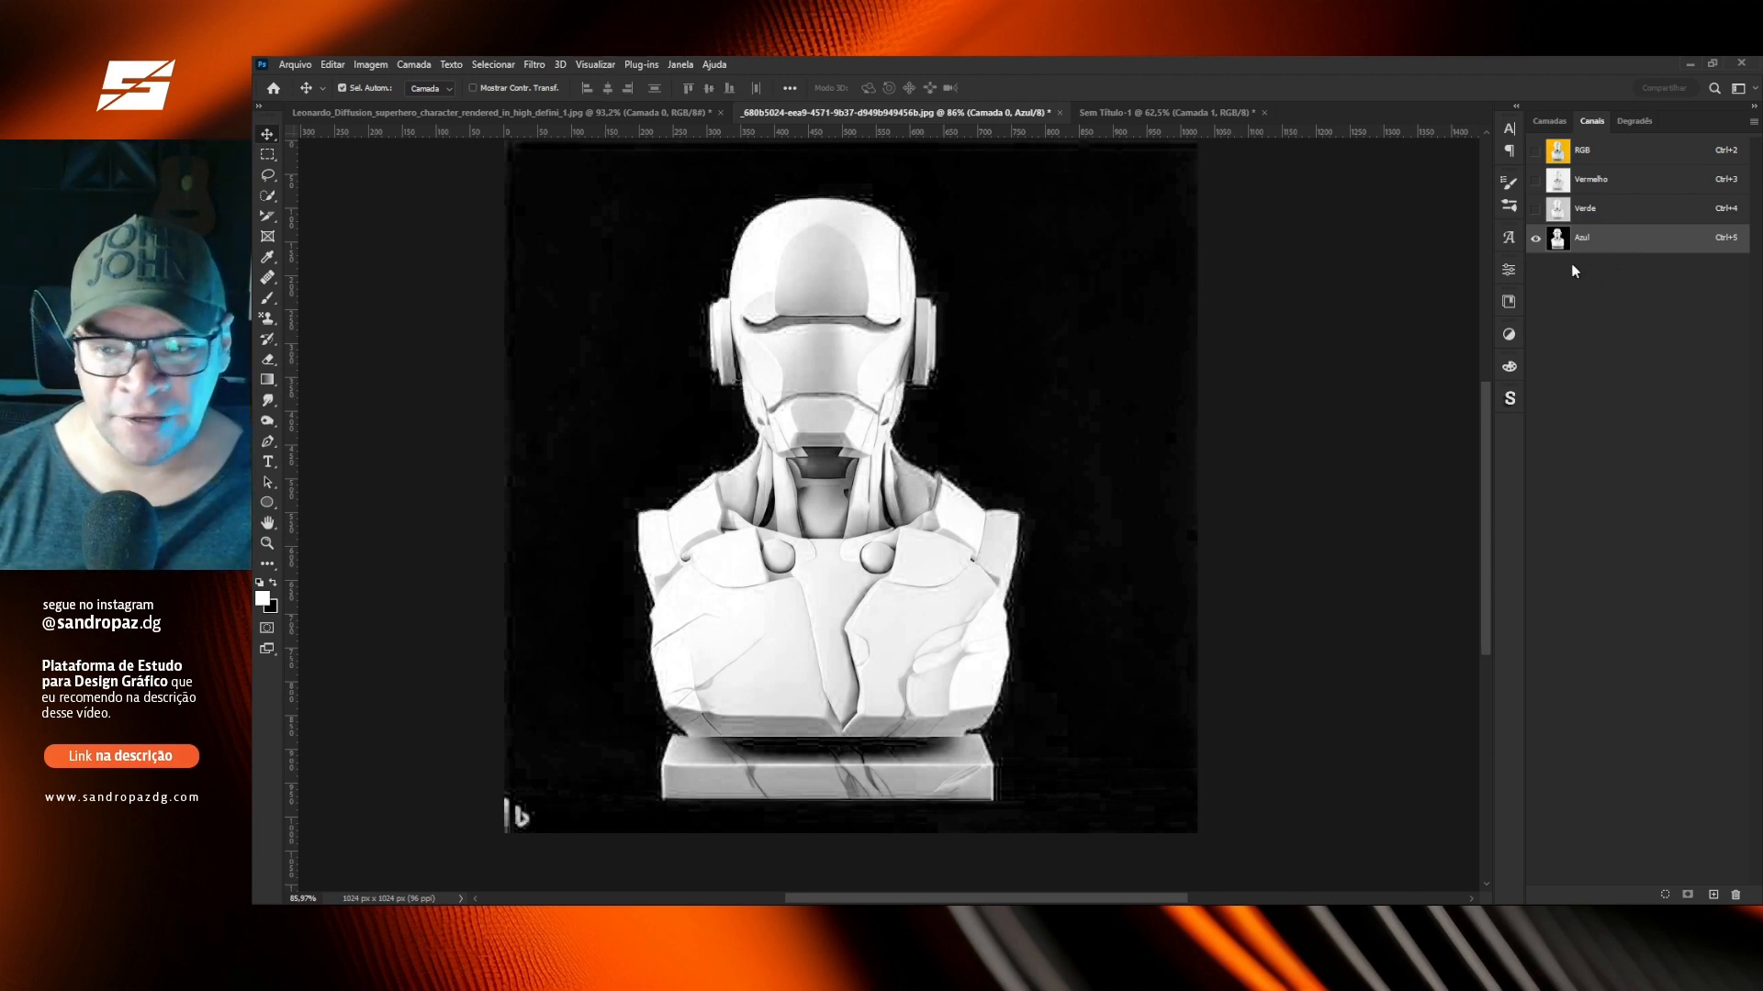
Duplicate the Azul channel as Azul copiar and display only the duplicate.
right_click(1594, 244)
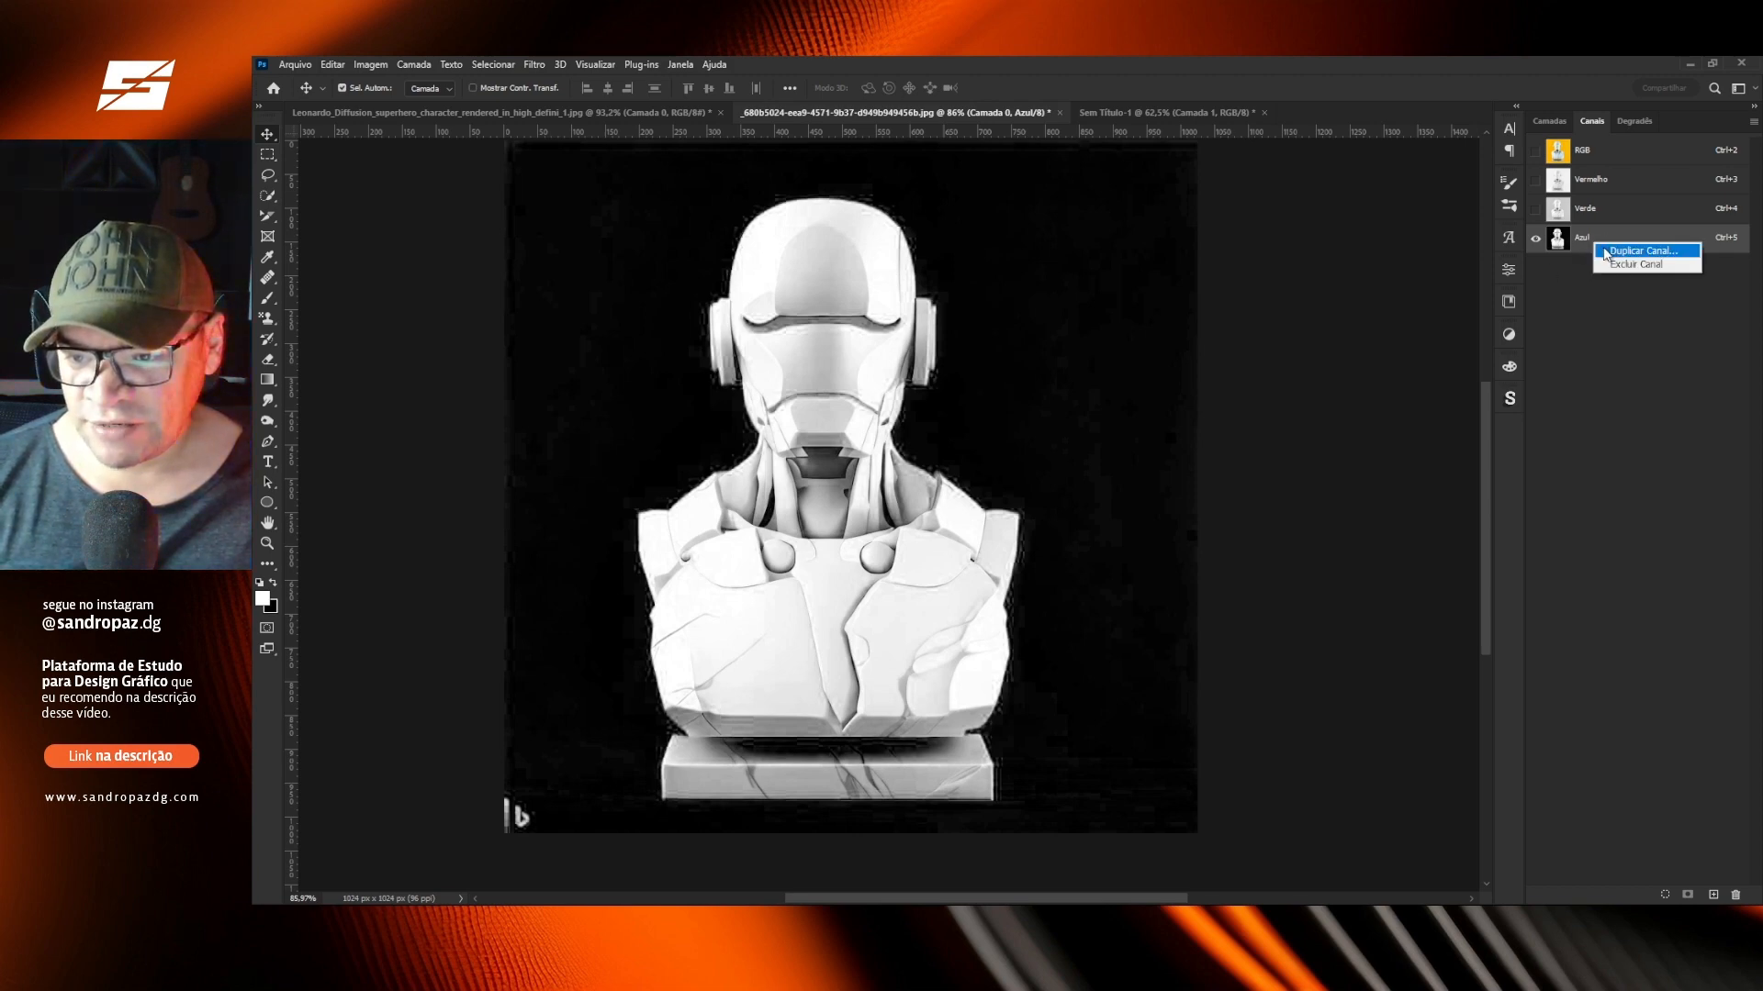
left_click(1601, 252)
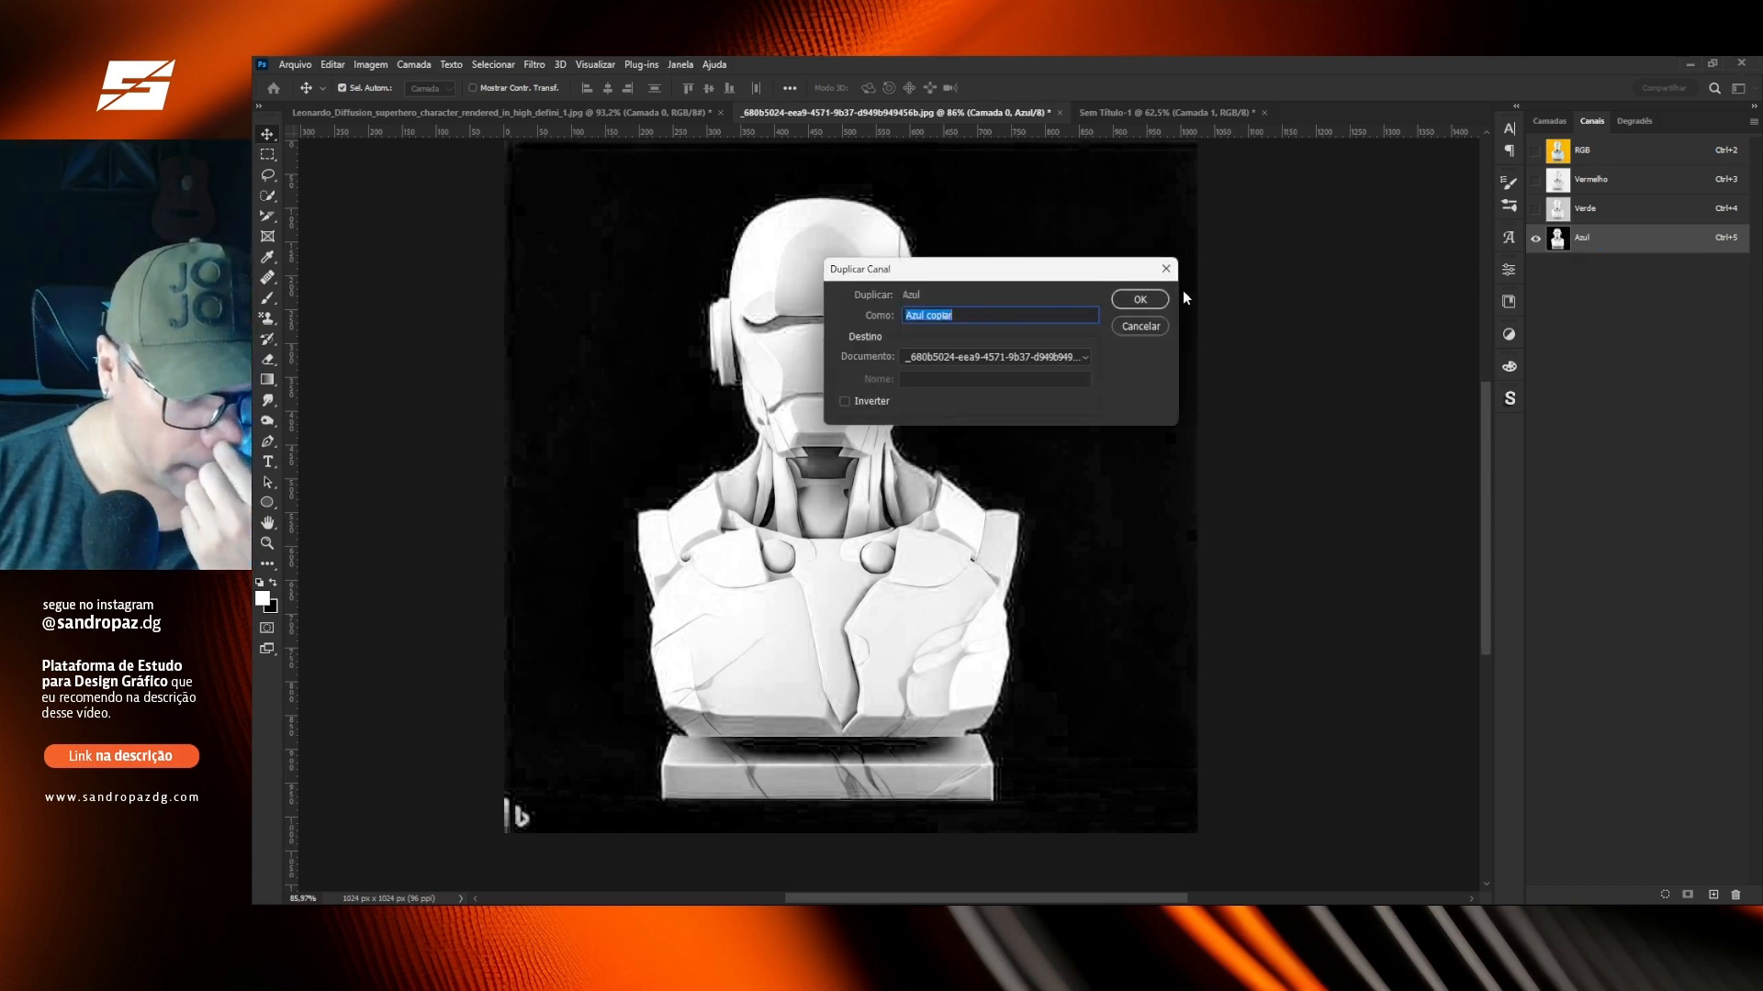
key("Return")
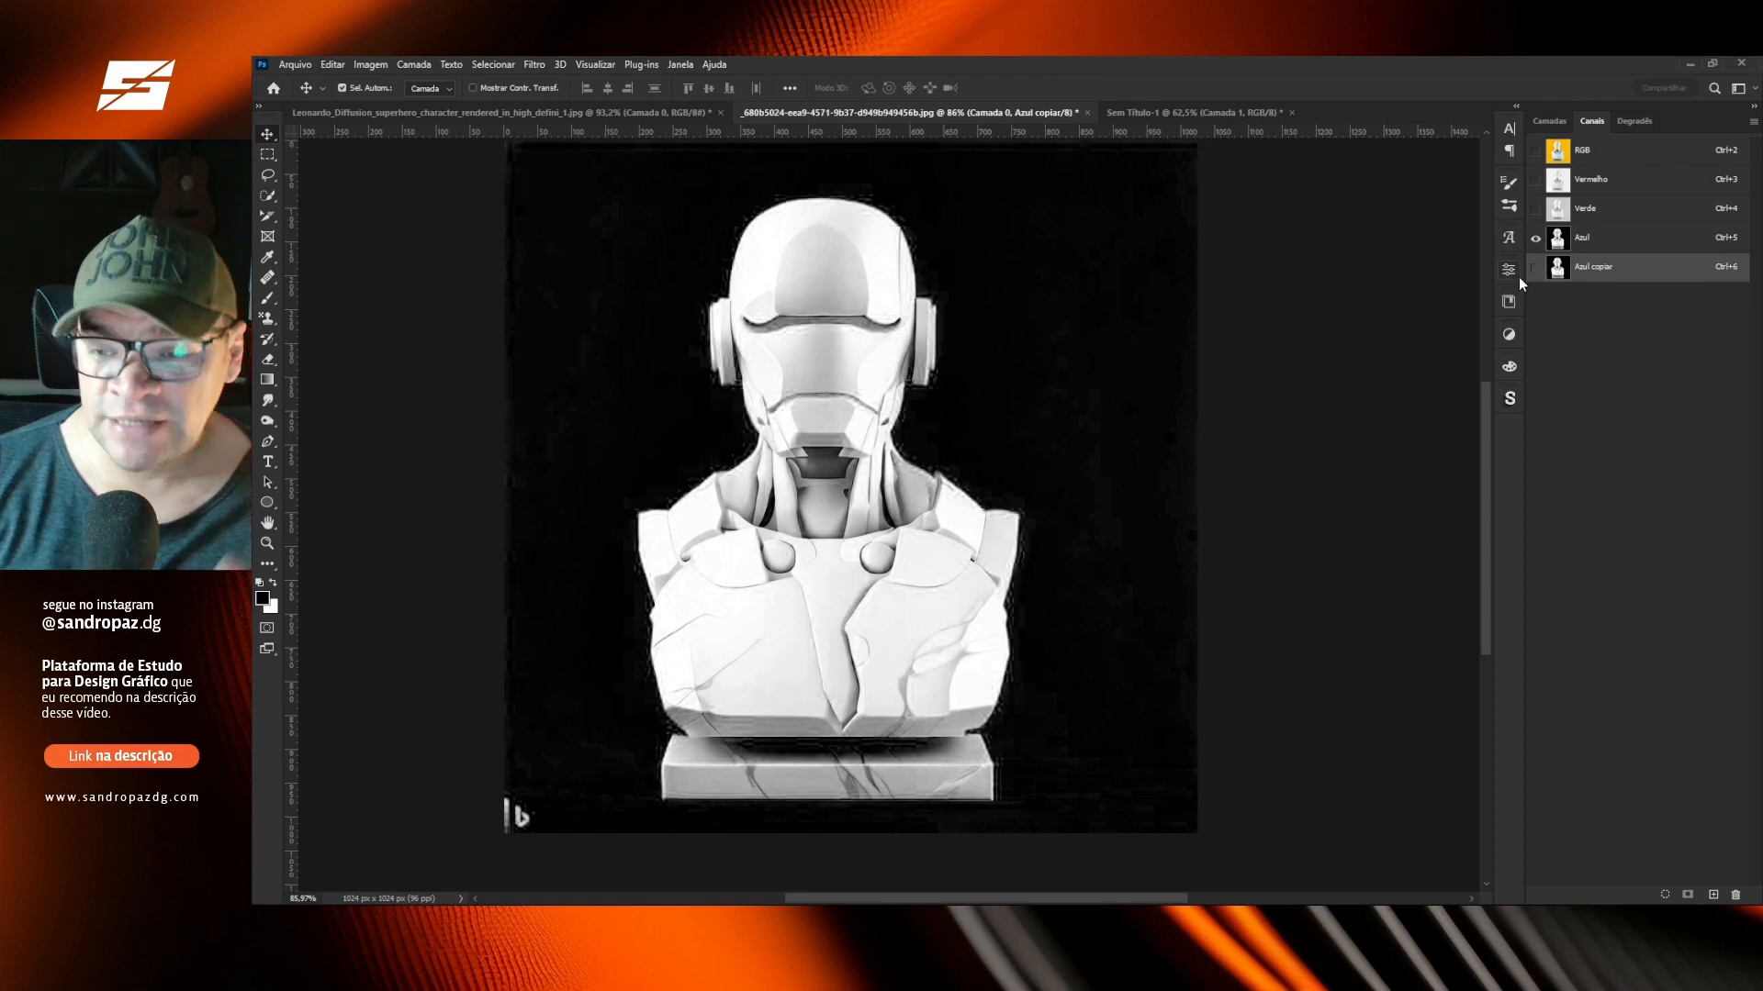
left_click(1535, 268)
left_click(1592, 272)
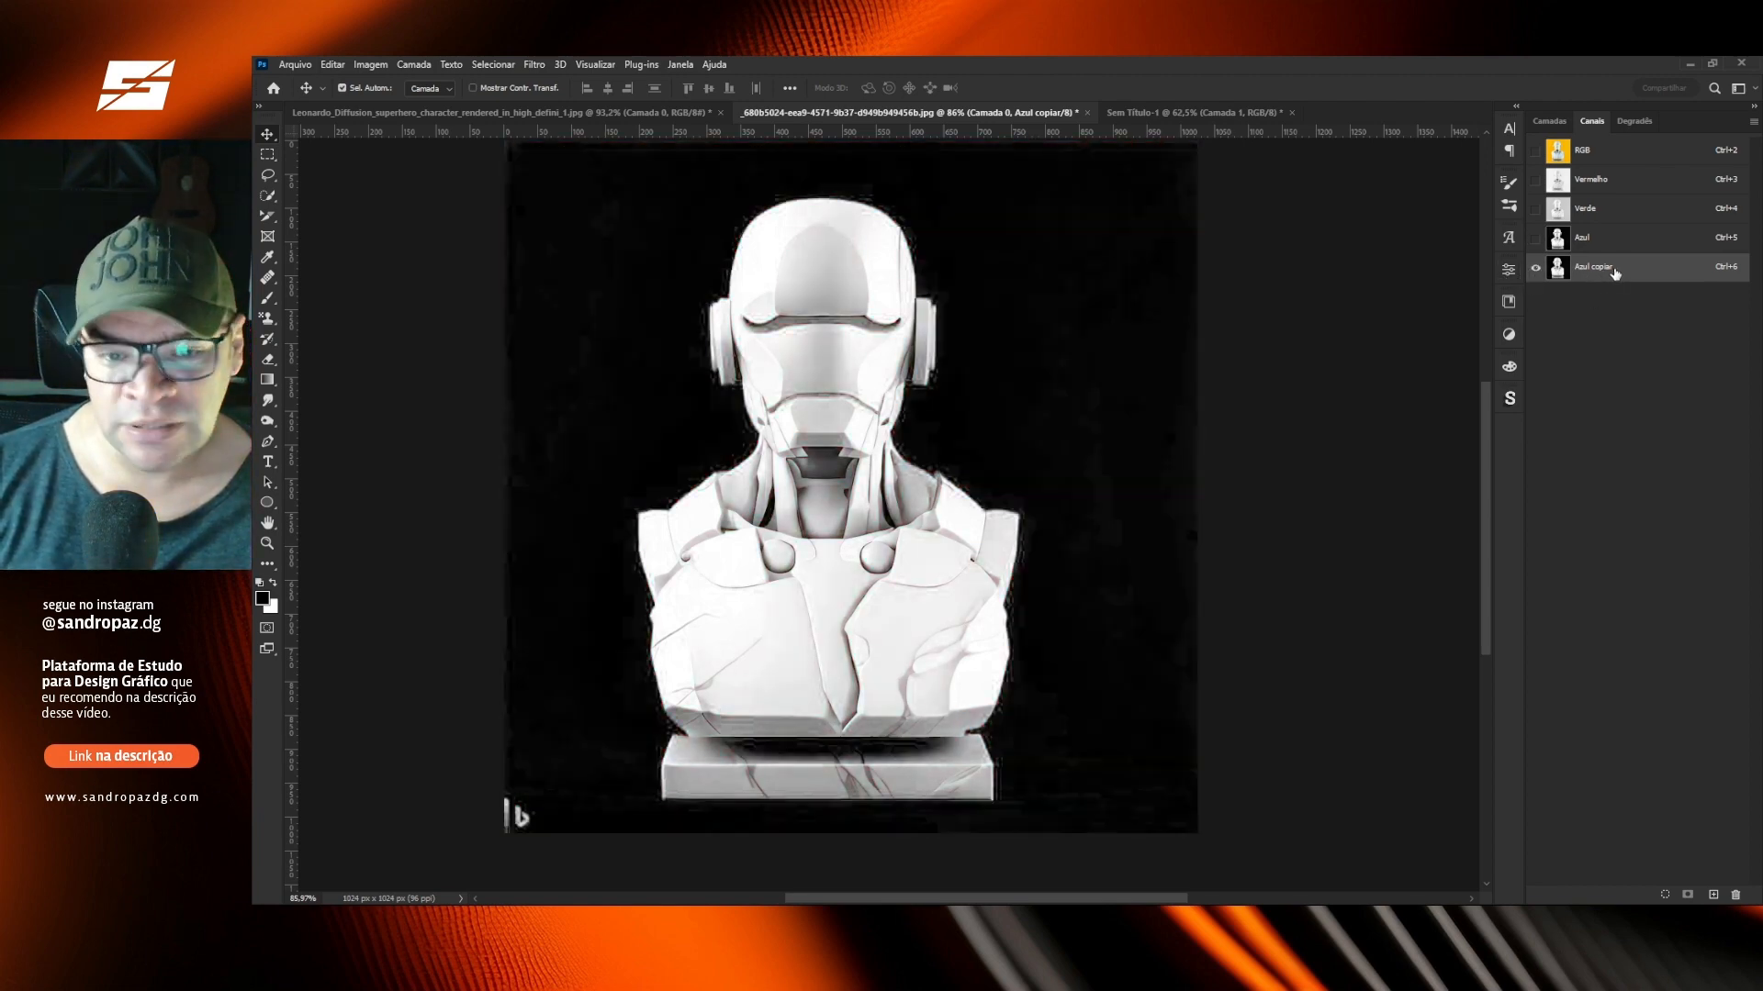
Adjust the Azul copiar channel's Levels to input black 66 and input white 207, and load the channel as a selection.
key("ctrl+l")
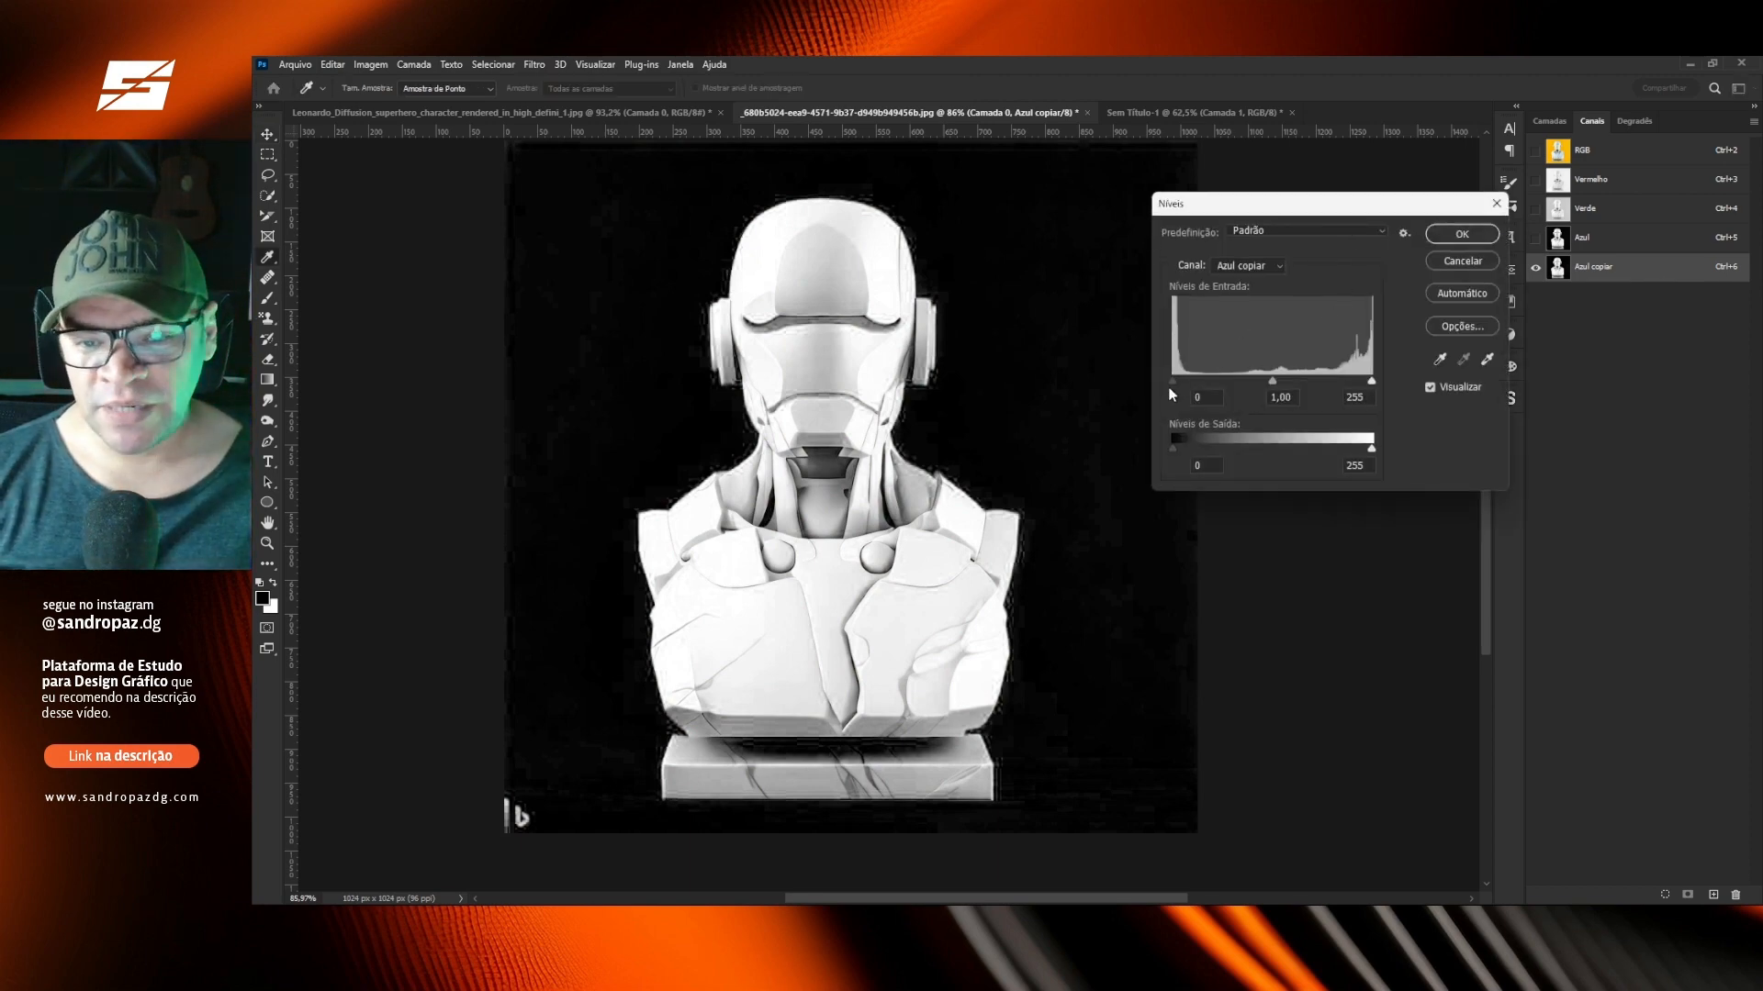
left_click_drag(1173, 380, 1219, 378)
left_click_drag(1371, 382, 1338, 383)
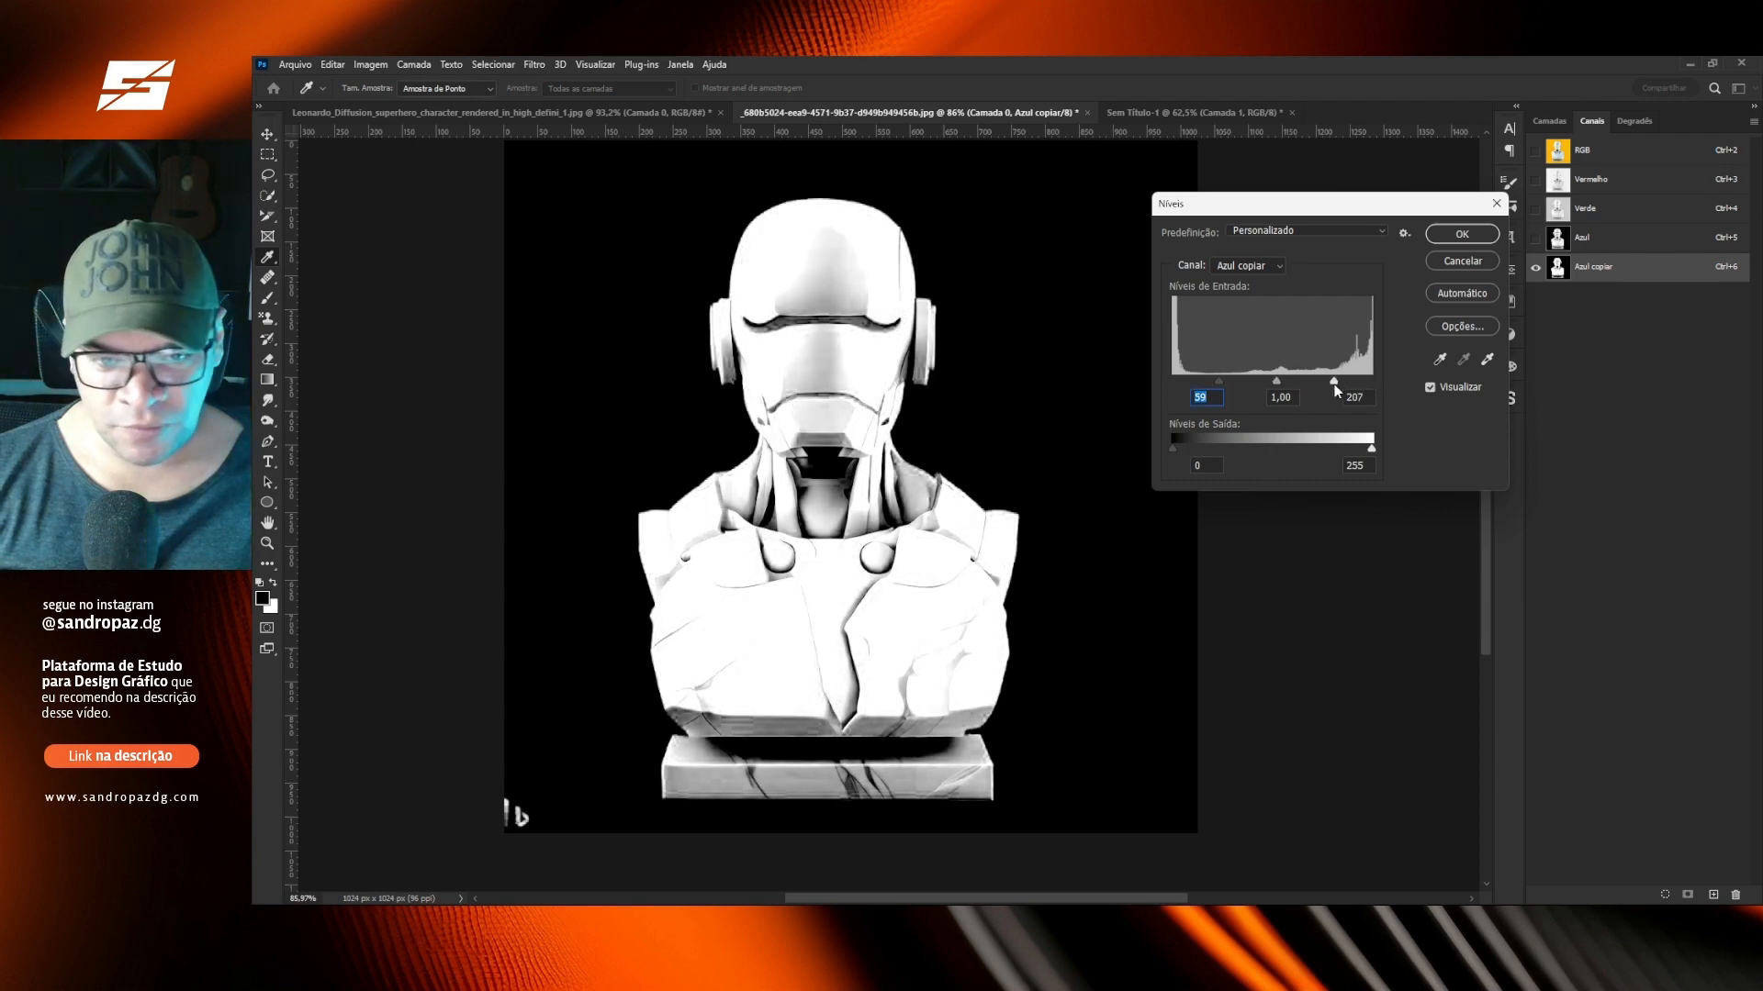
left_click(1335, 384)
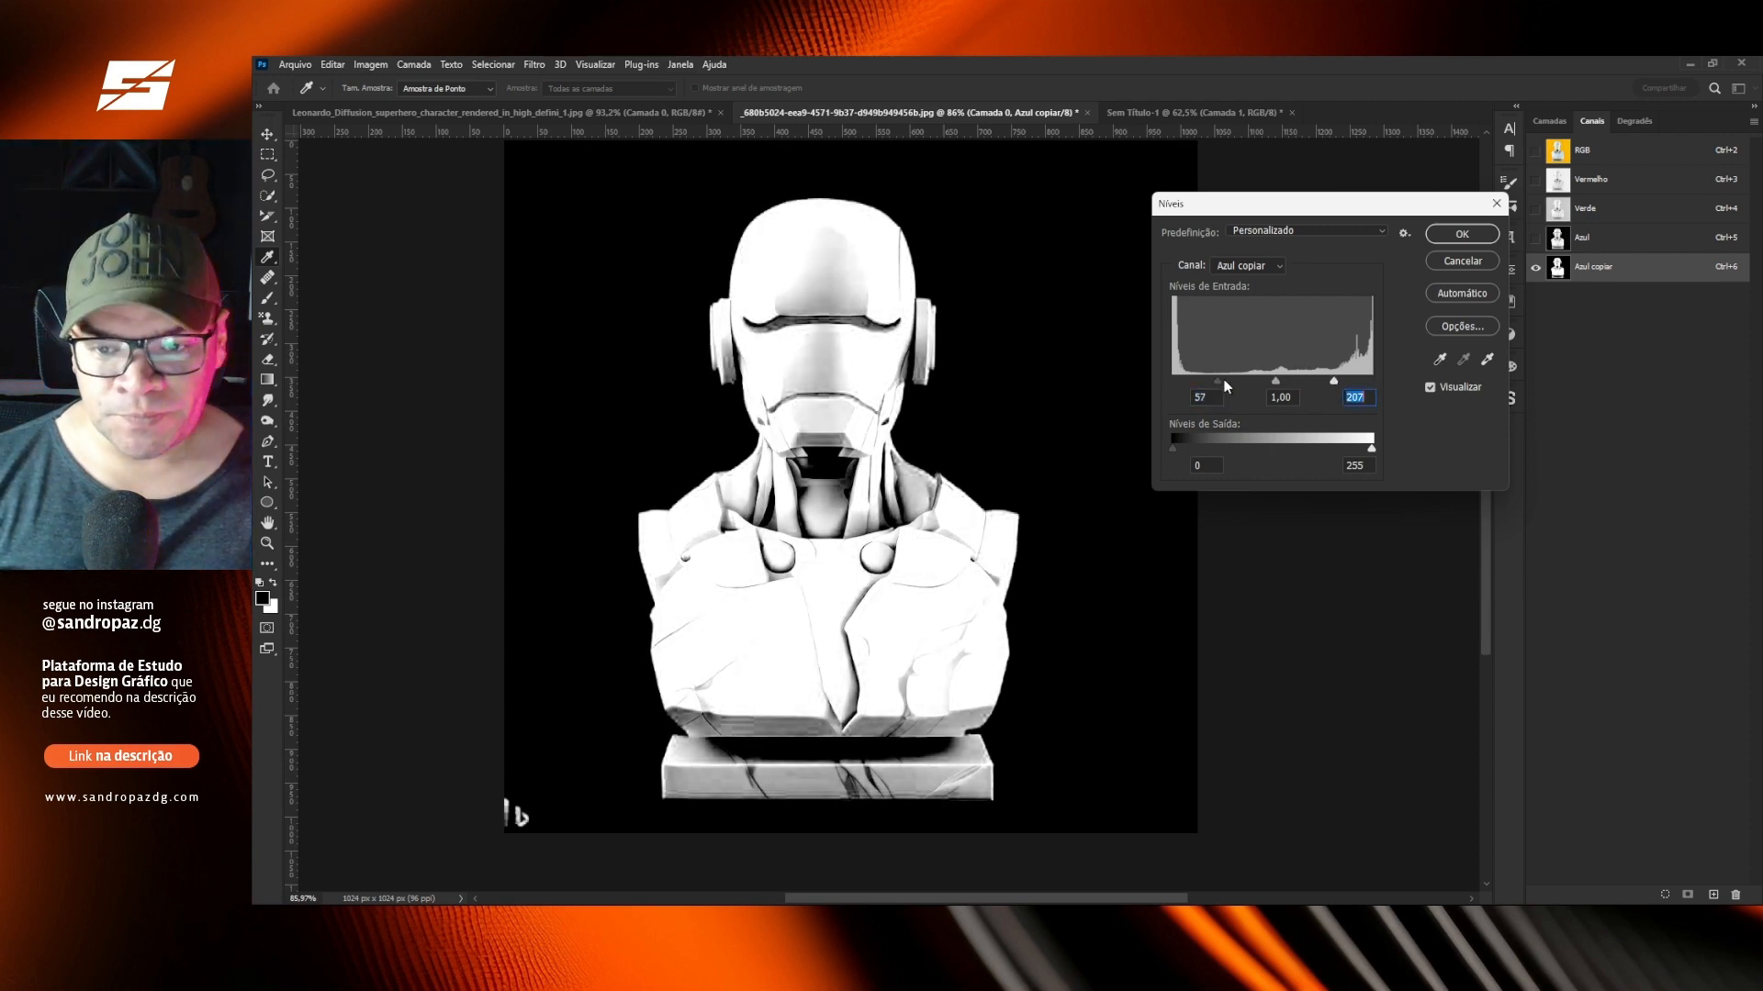
left_click_drag(1218, 380, 1231, 384)
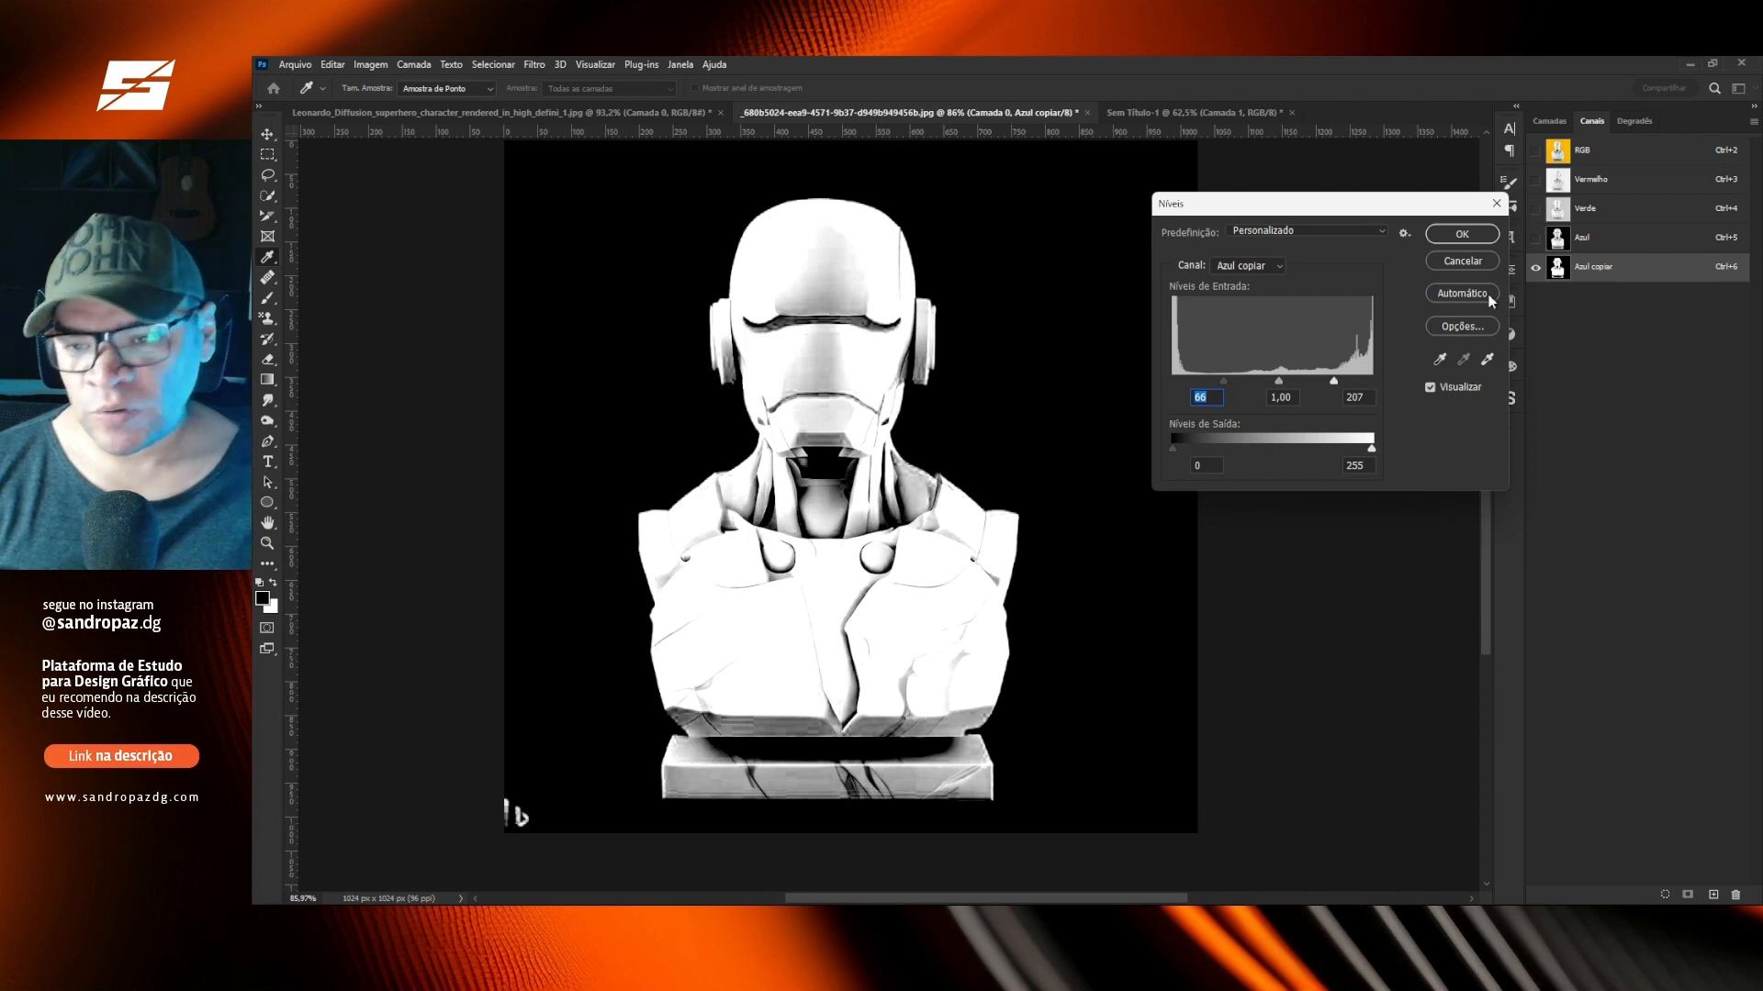
left_click(1477, 243)
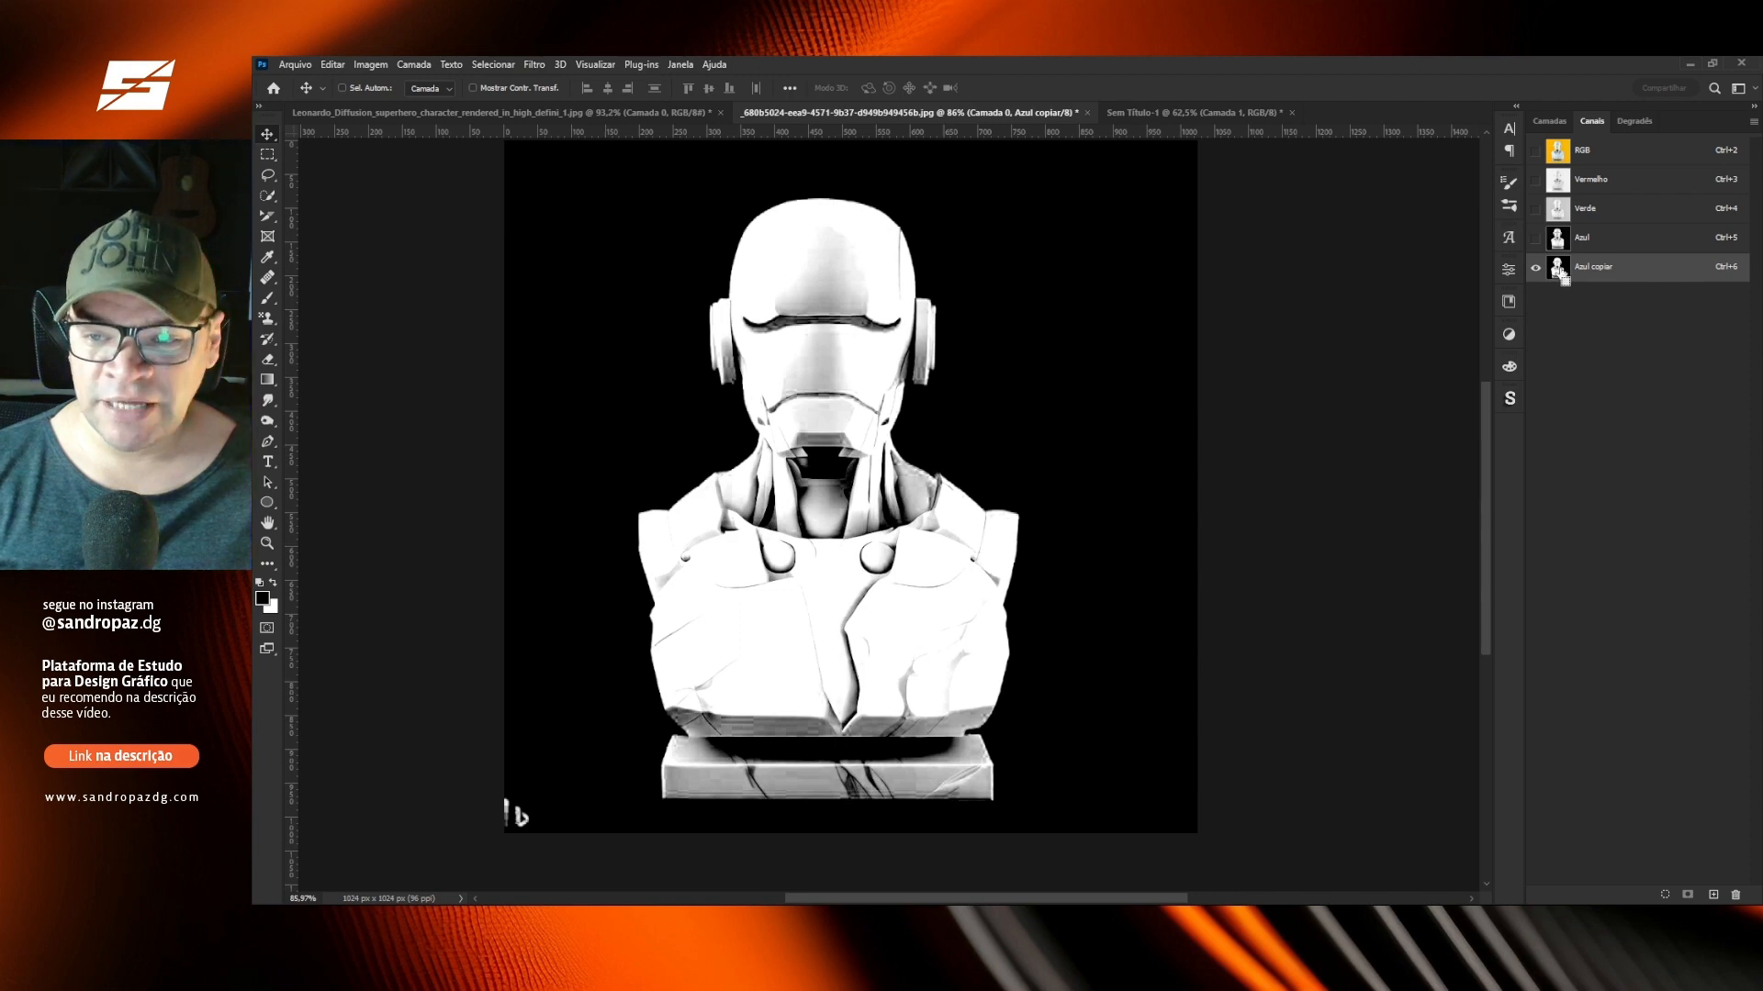
left_click(1558, 268, "ctrl")
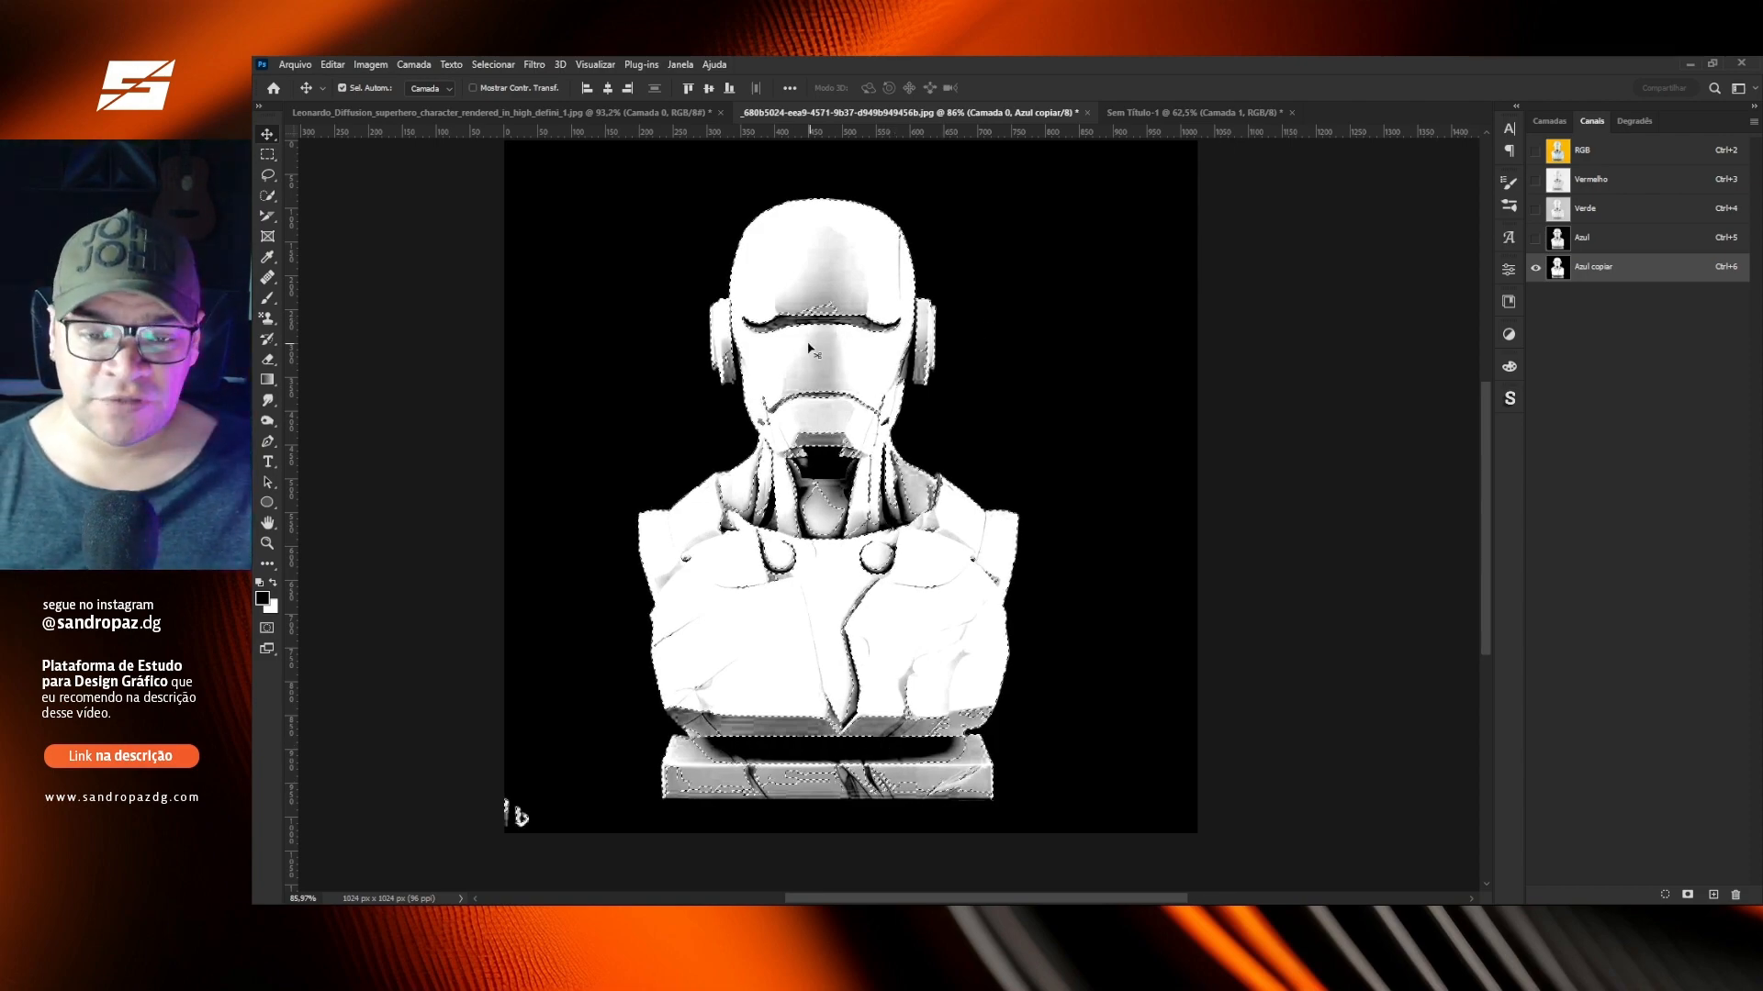
Extend the selection over the robot's lower face, neck and chest details with the Quick Selection tool.
scroll(810, 348, "up", 2)
scroll(809, 348, "up", 3)
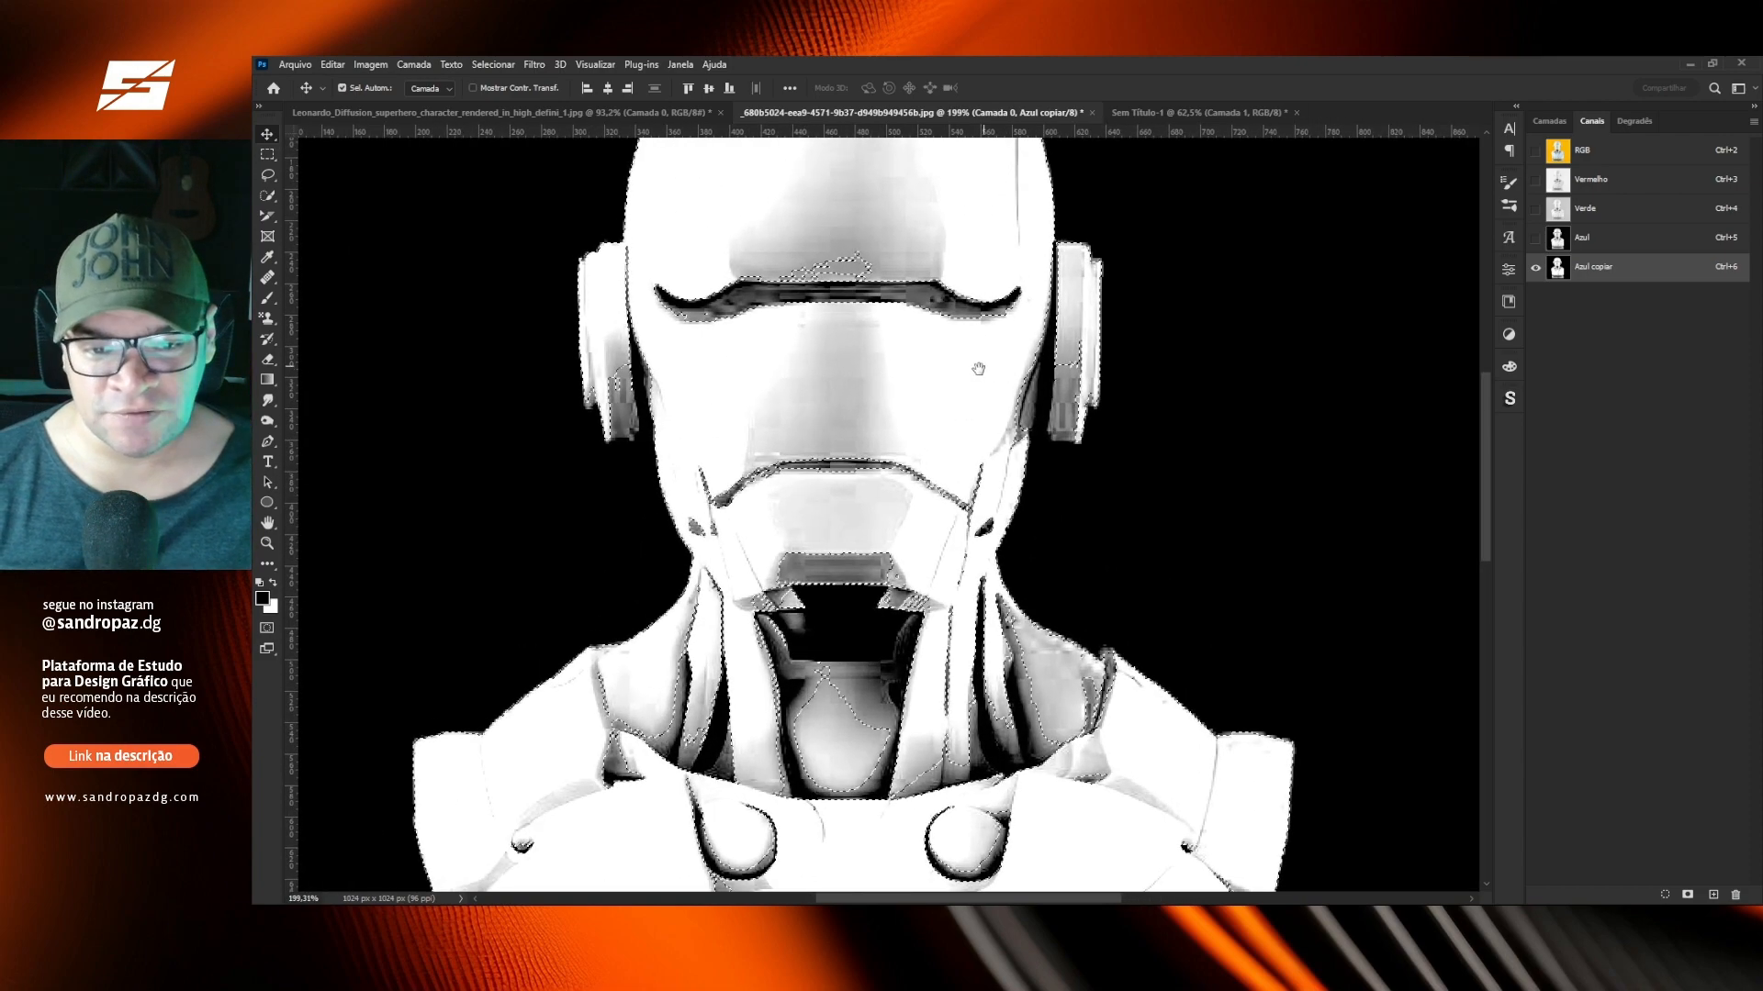
left_click_drag(971, 326, 990, 485)
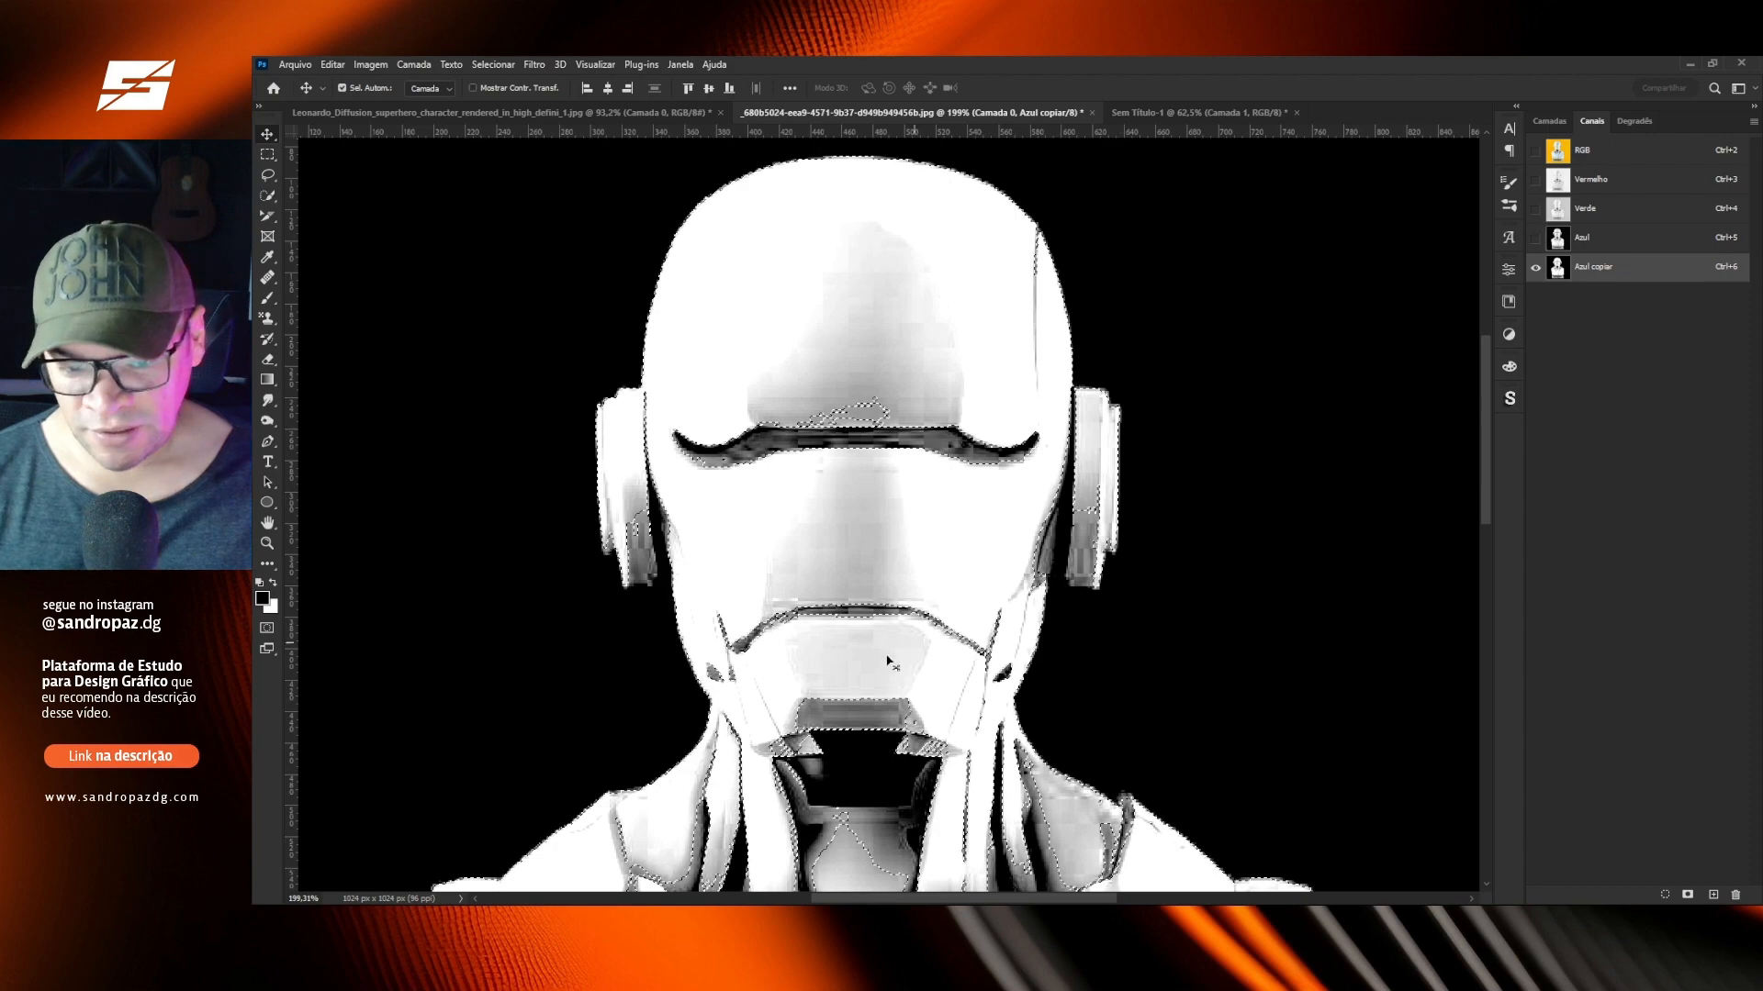
left_click_drag(855, 795, 906, 512)
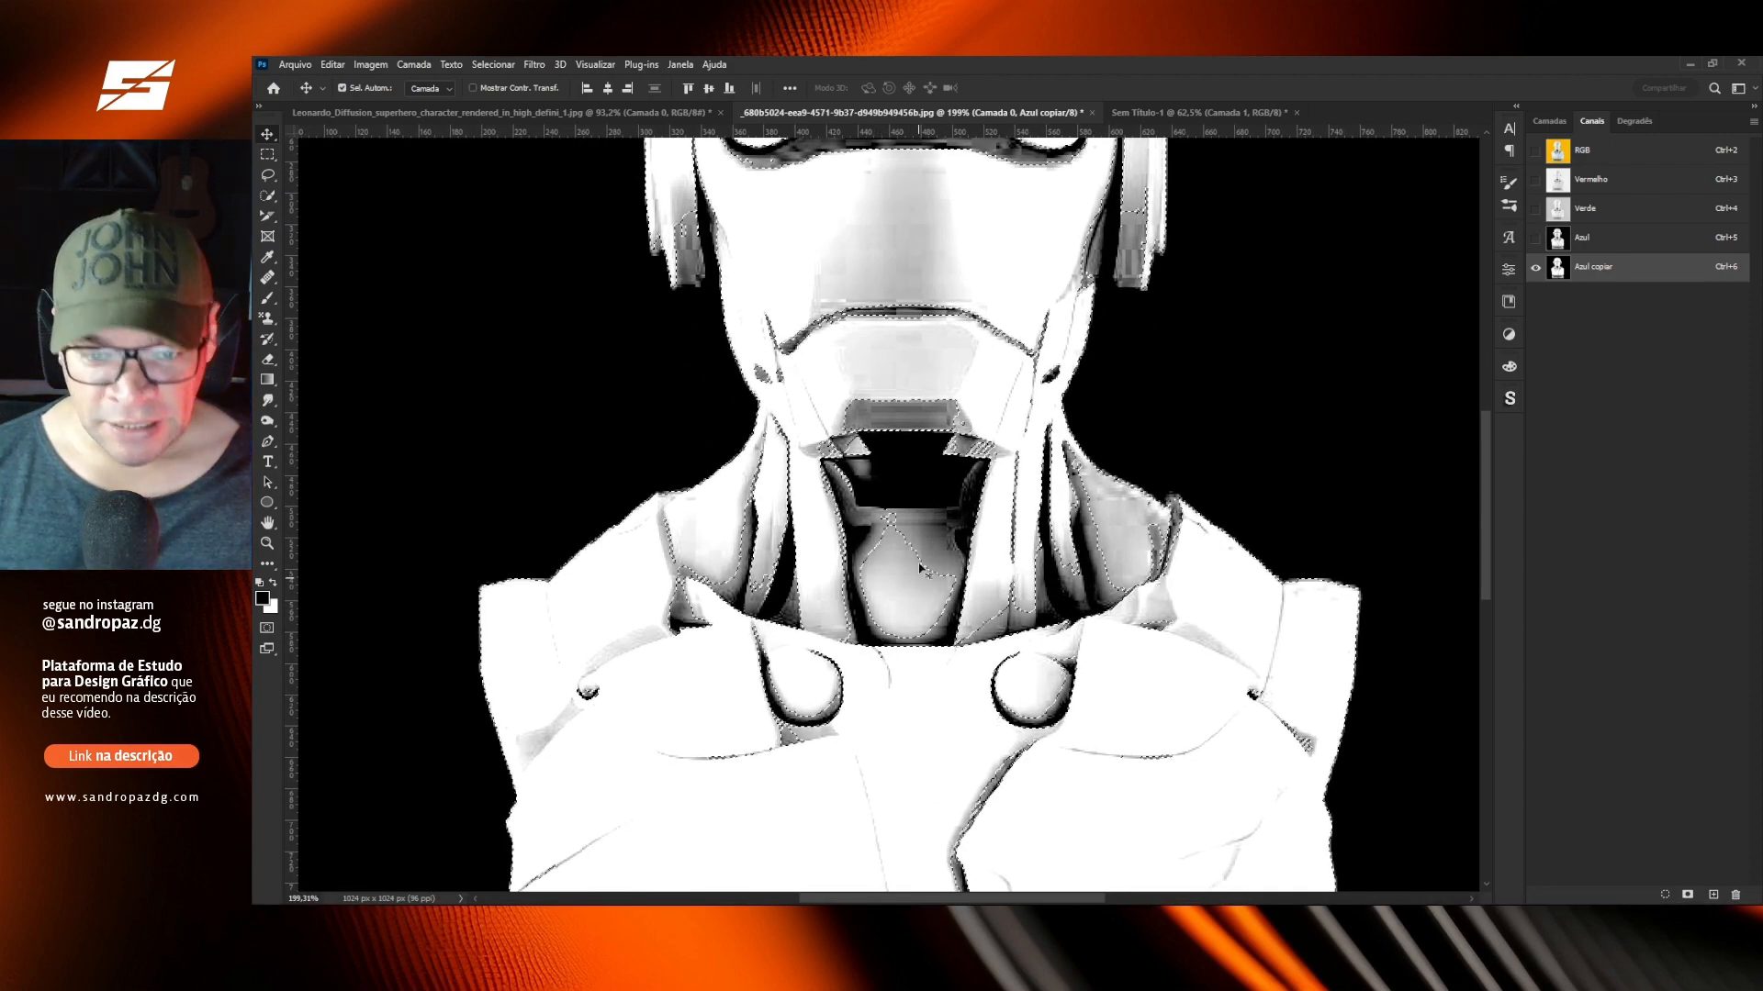
left_click(267, 196)
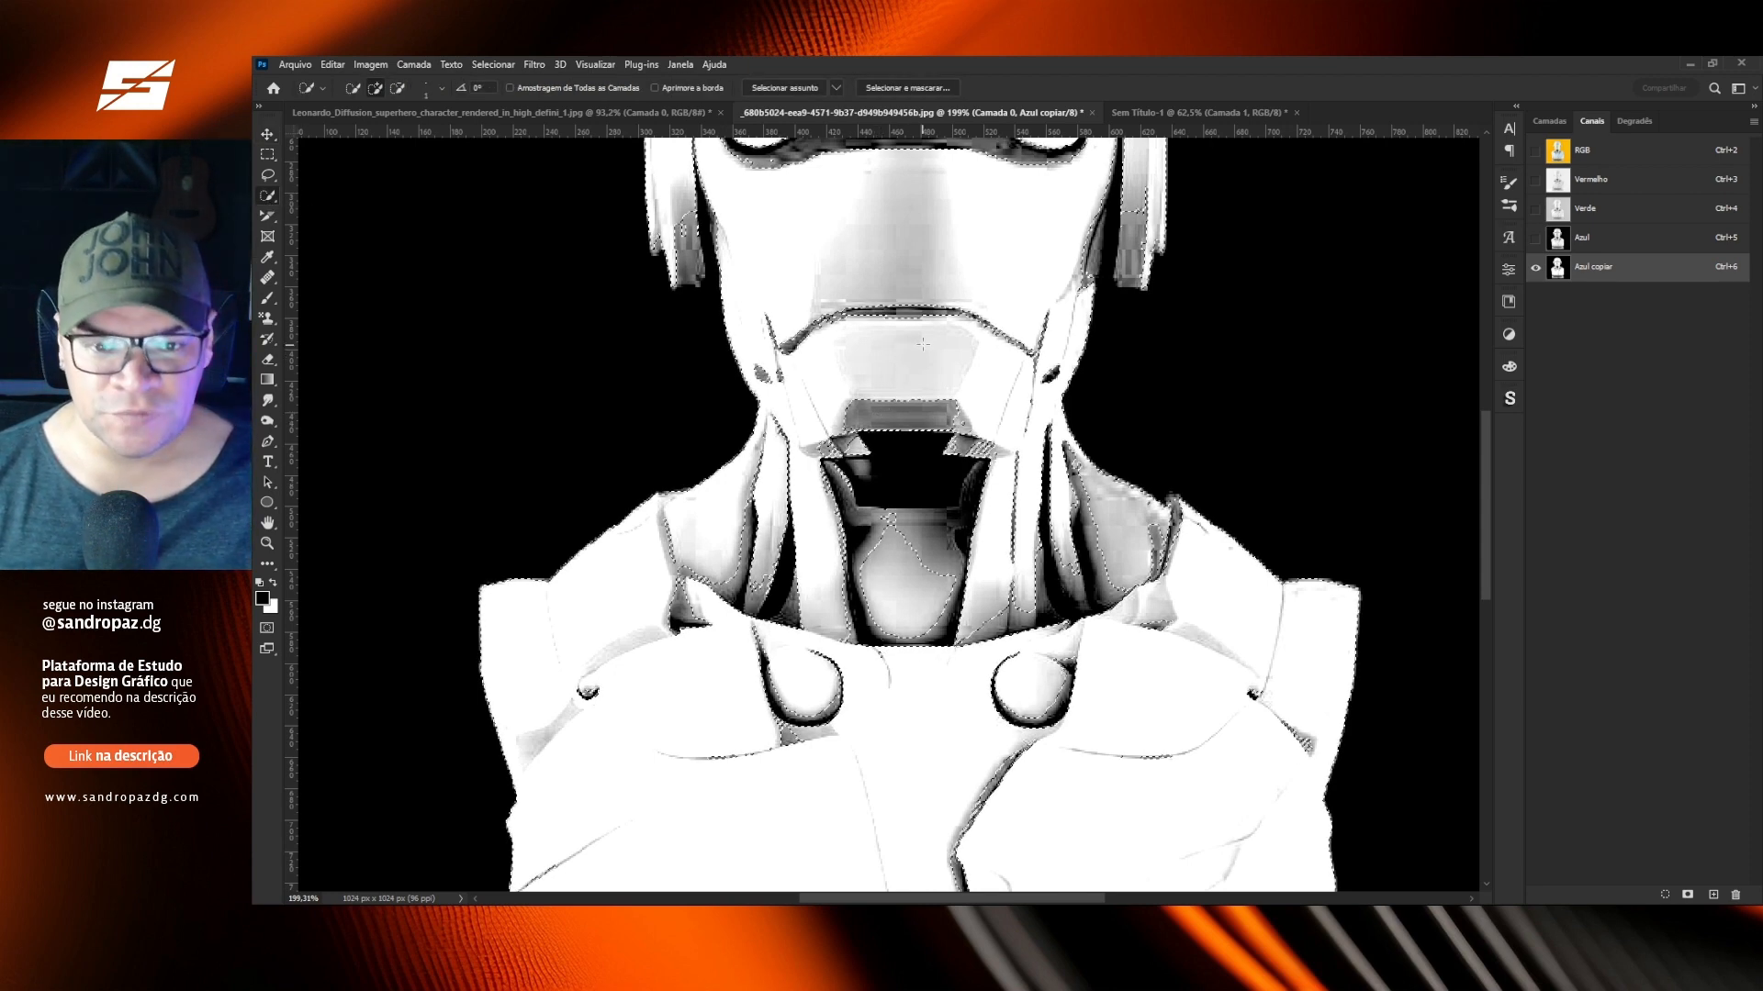
left_click_drag(929, 365, 958, 364)
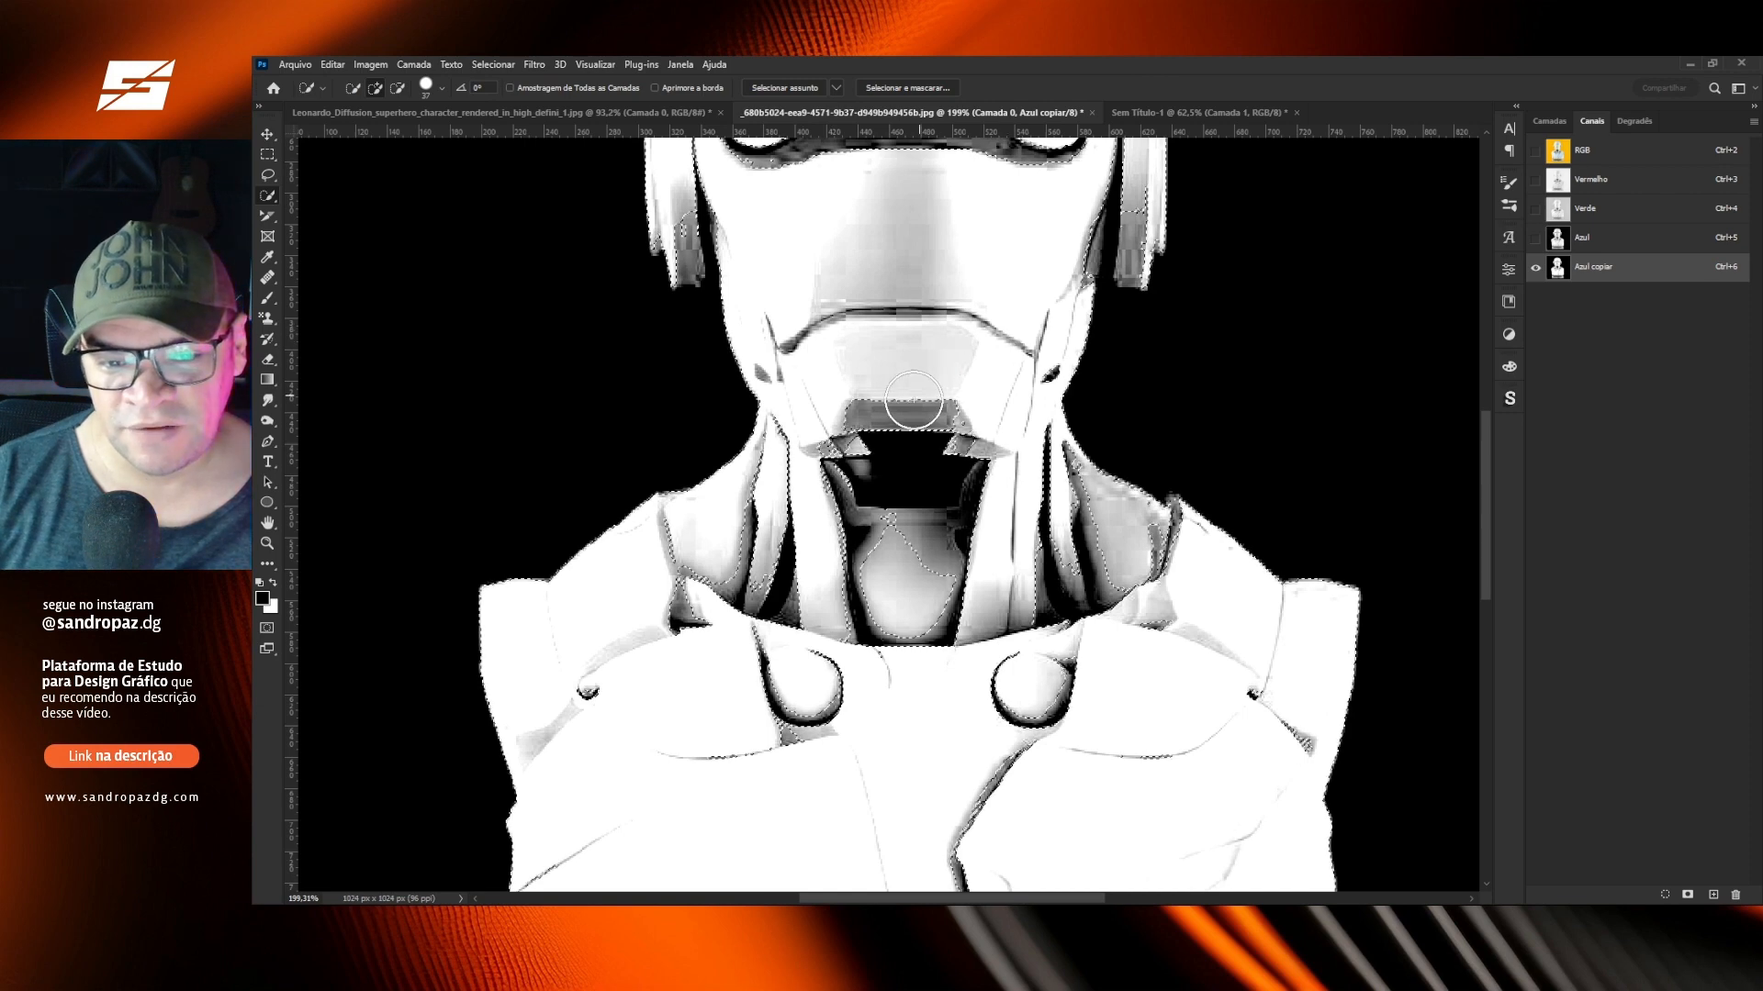
mouse_move(886, 446)
left_mouse_down()
mouse_move(960, 504)
mouse_move(928, 616)
mouse_move(879, 668)
left_mouse_up()
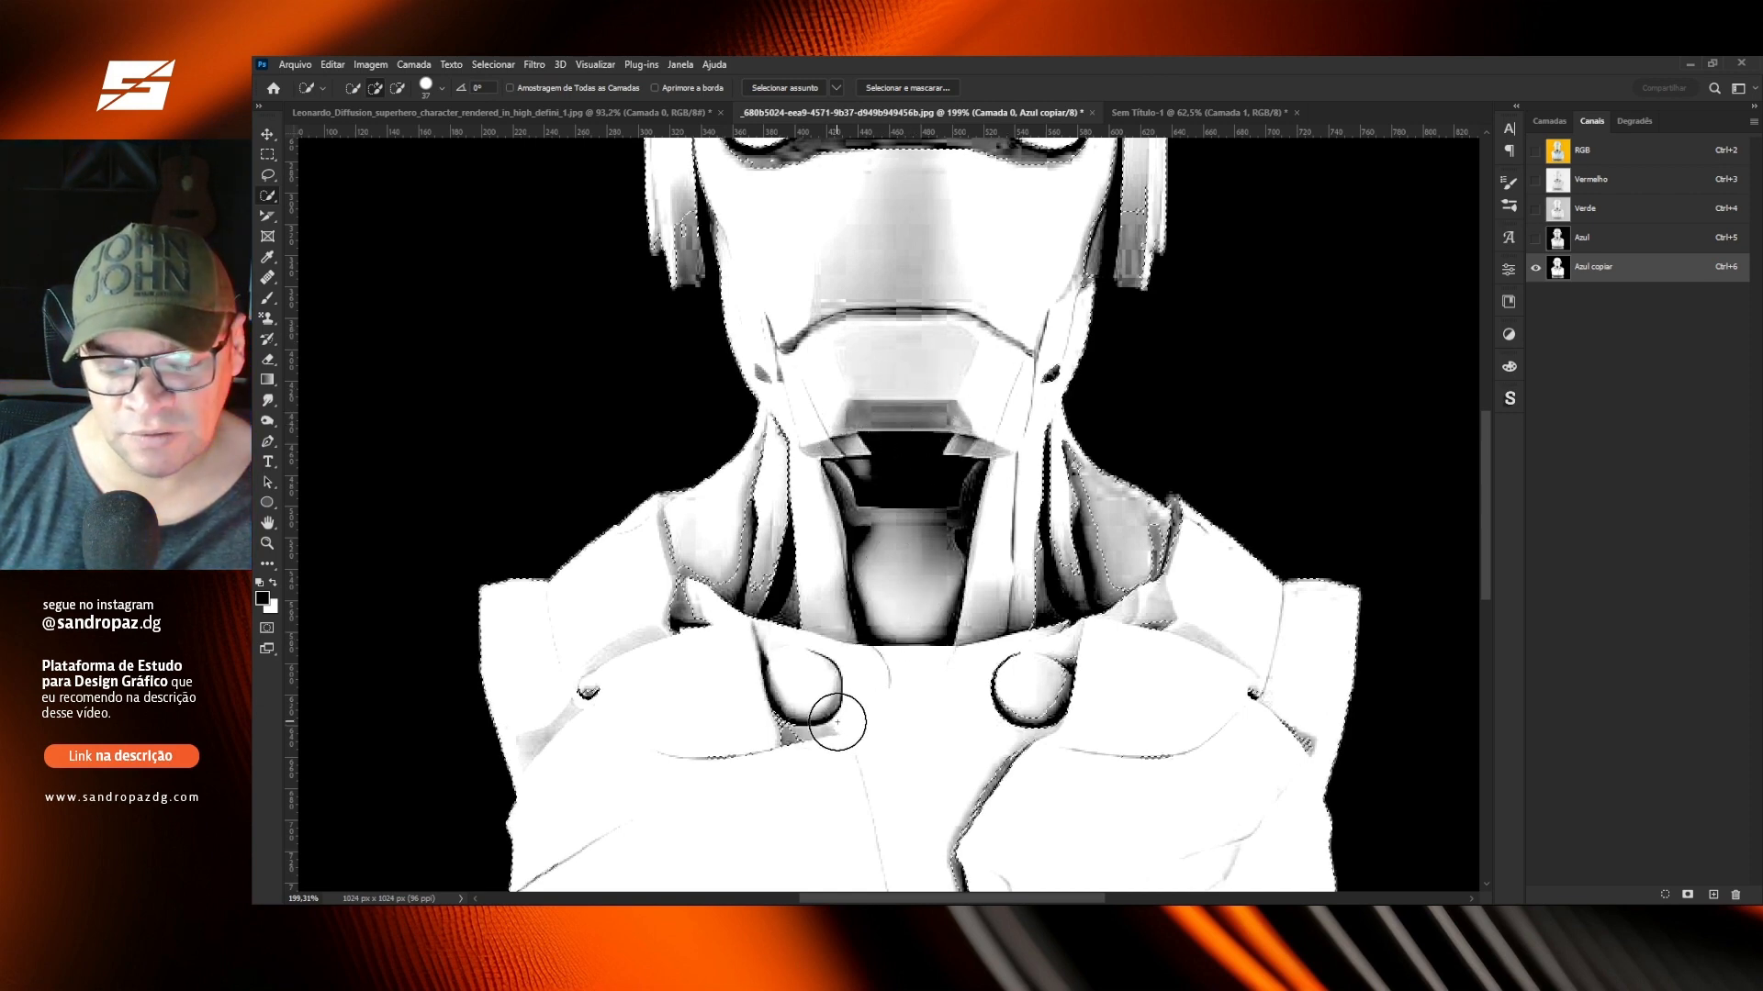
mouse_move(993, 669)
left_mouse_down()
mouse_move(999, 600)
mouse_move(1090, 604)
mouse_move(1037, 487)
mouse_move(1075, 582)
mouse_move(1167, 610)
mouse_move(976, 698)
mouse_move(1044, 738)
mouse_move(934, 844)
mouse_move(831, 736)
mouse_move(743, 698)
mouse_move(769, 558)
left_mouse_up()
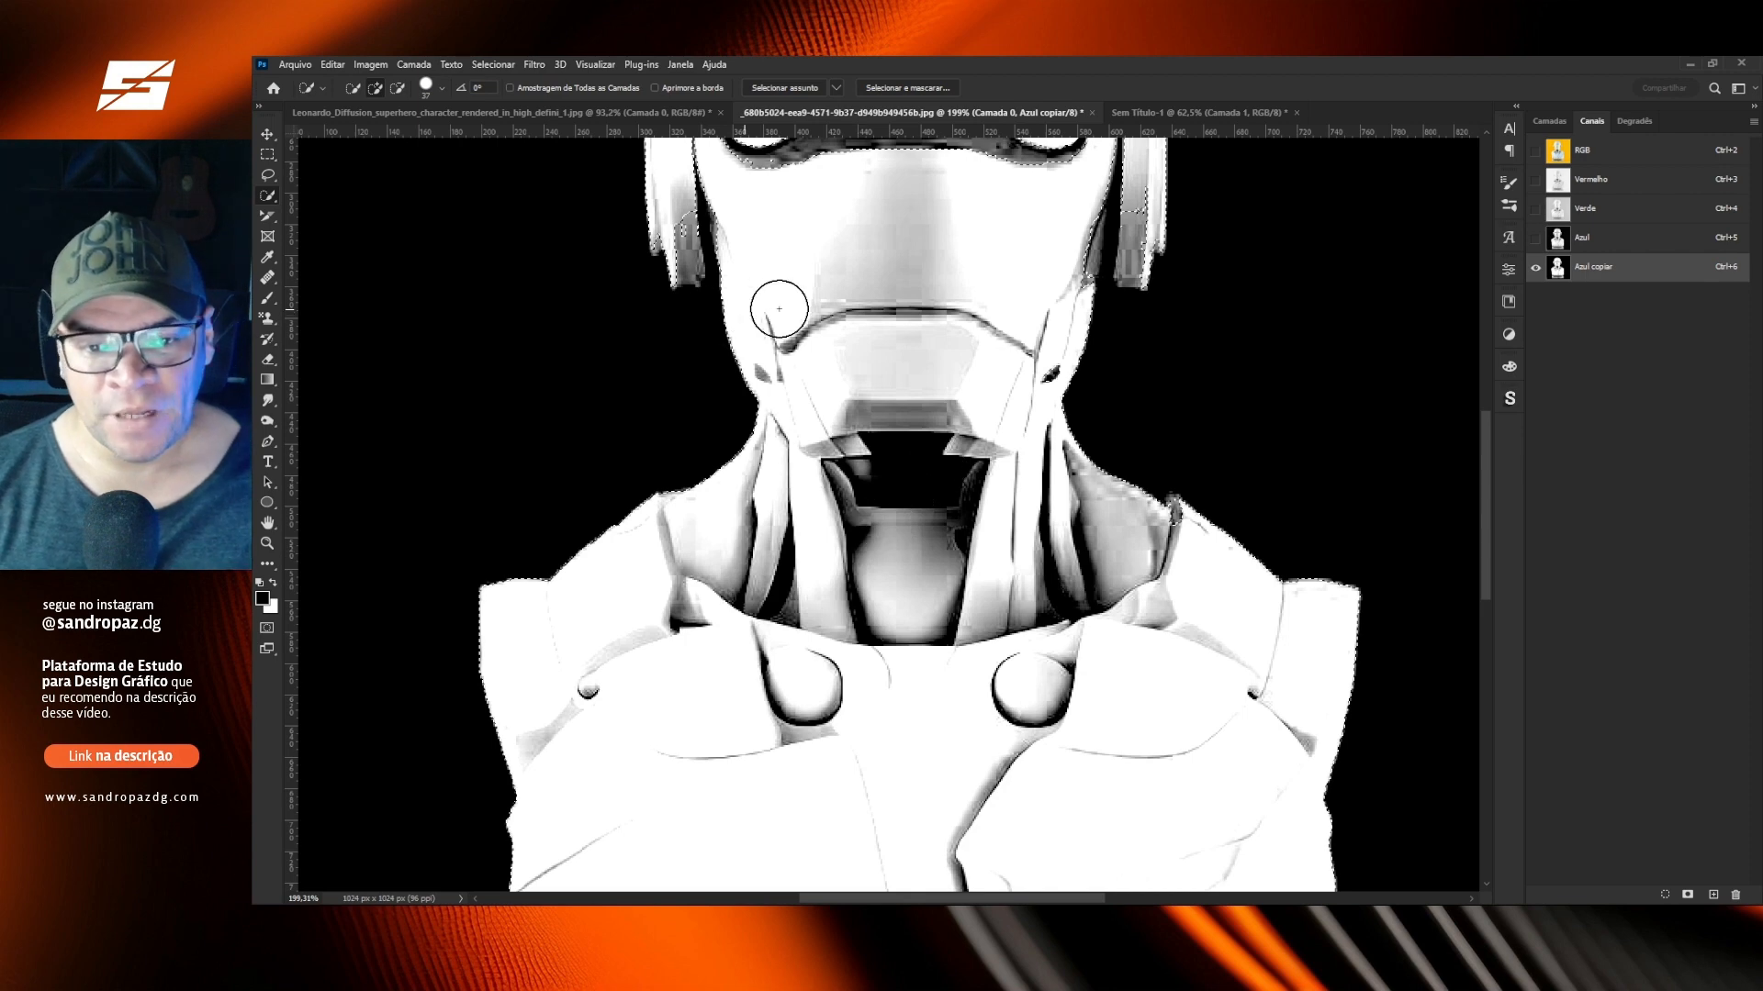
Add the unselected areas of the visor, forehead and both ear pieces to the selection, using a smaller Quick Selection brush for the ears.
scroll(905, 268, "up", 5)
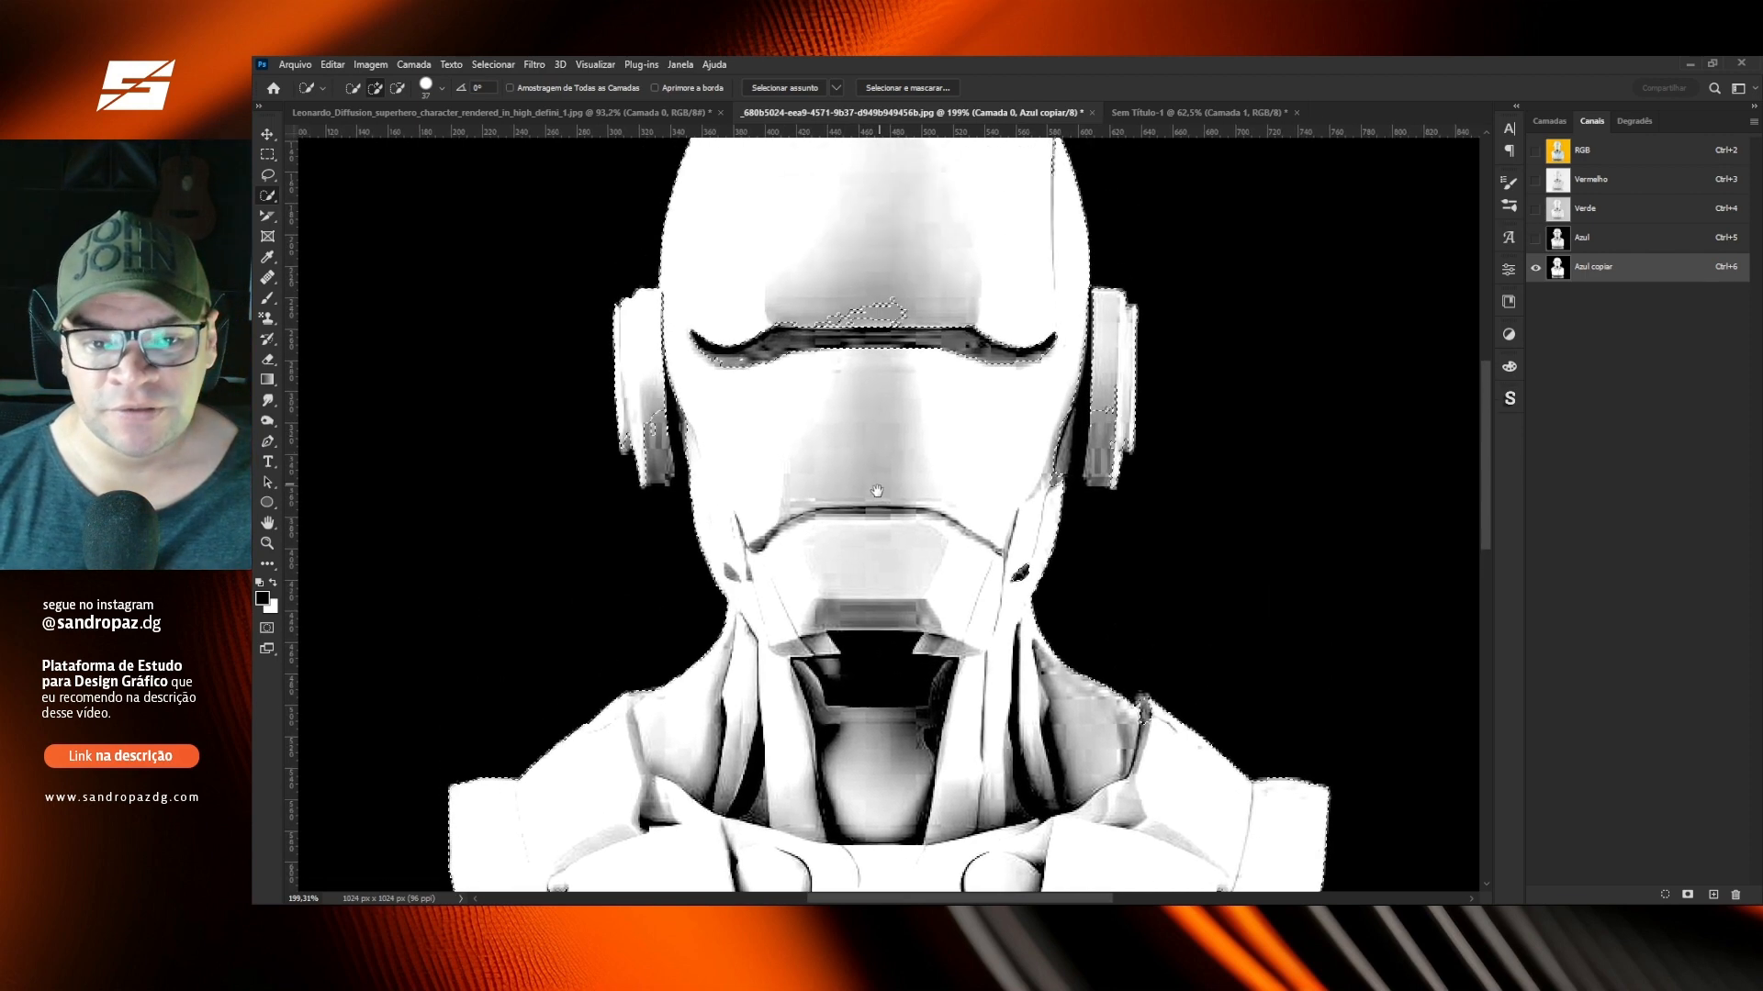
mouse_move(992, 392)
left_mouse_down()
mouse_move(1032, 391)
mouse_move(1004, 409)
mouse_move(970, 372)
mouse_move(831, 393)
mouse_move(879, 402)
left_mouse_up()
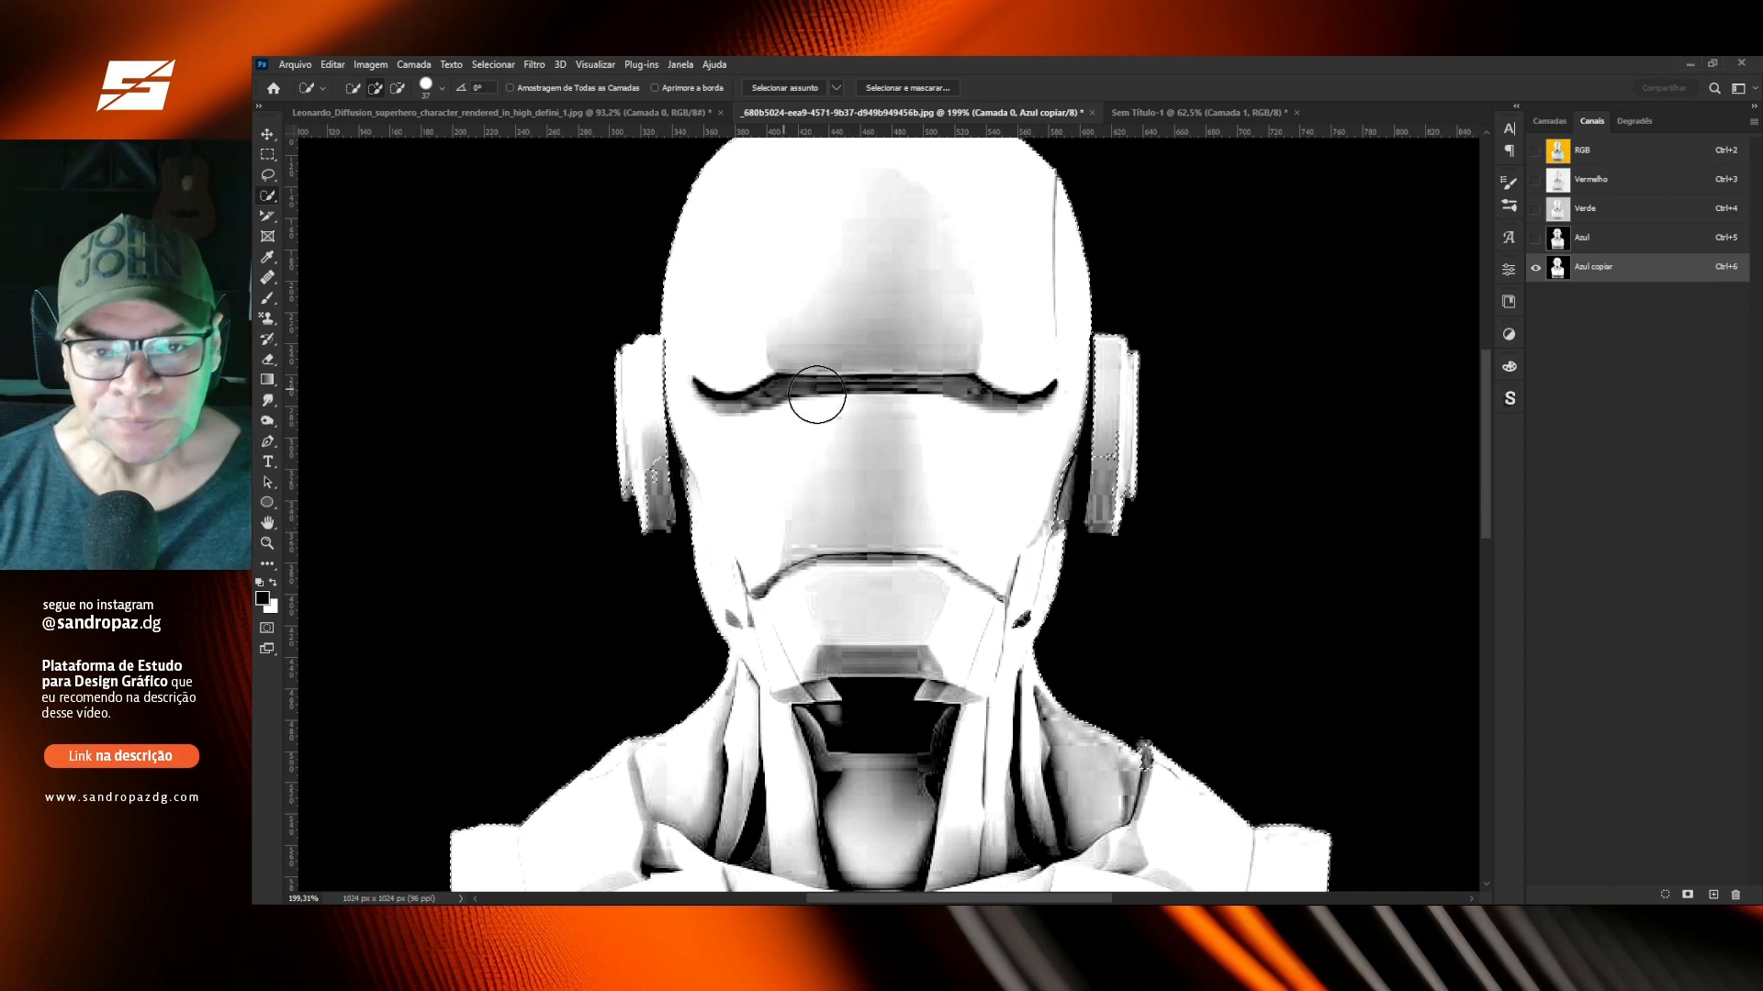
left_click_drag(675, 451, 656, 450)
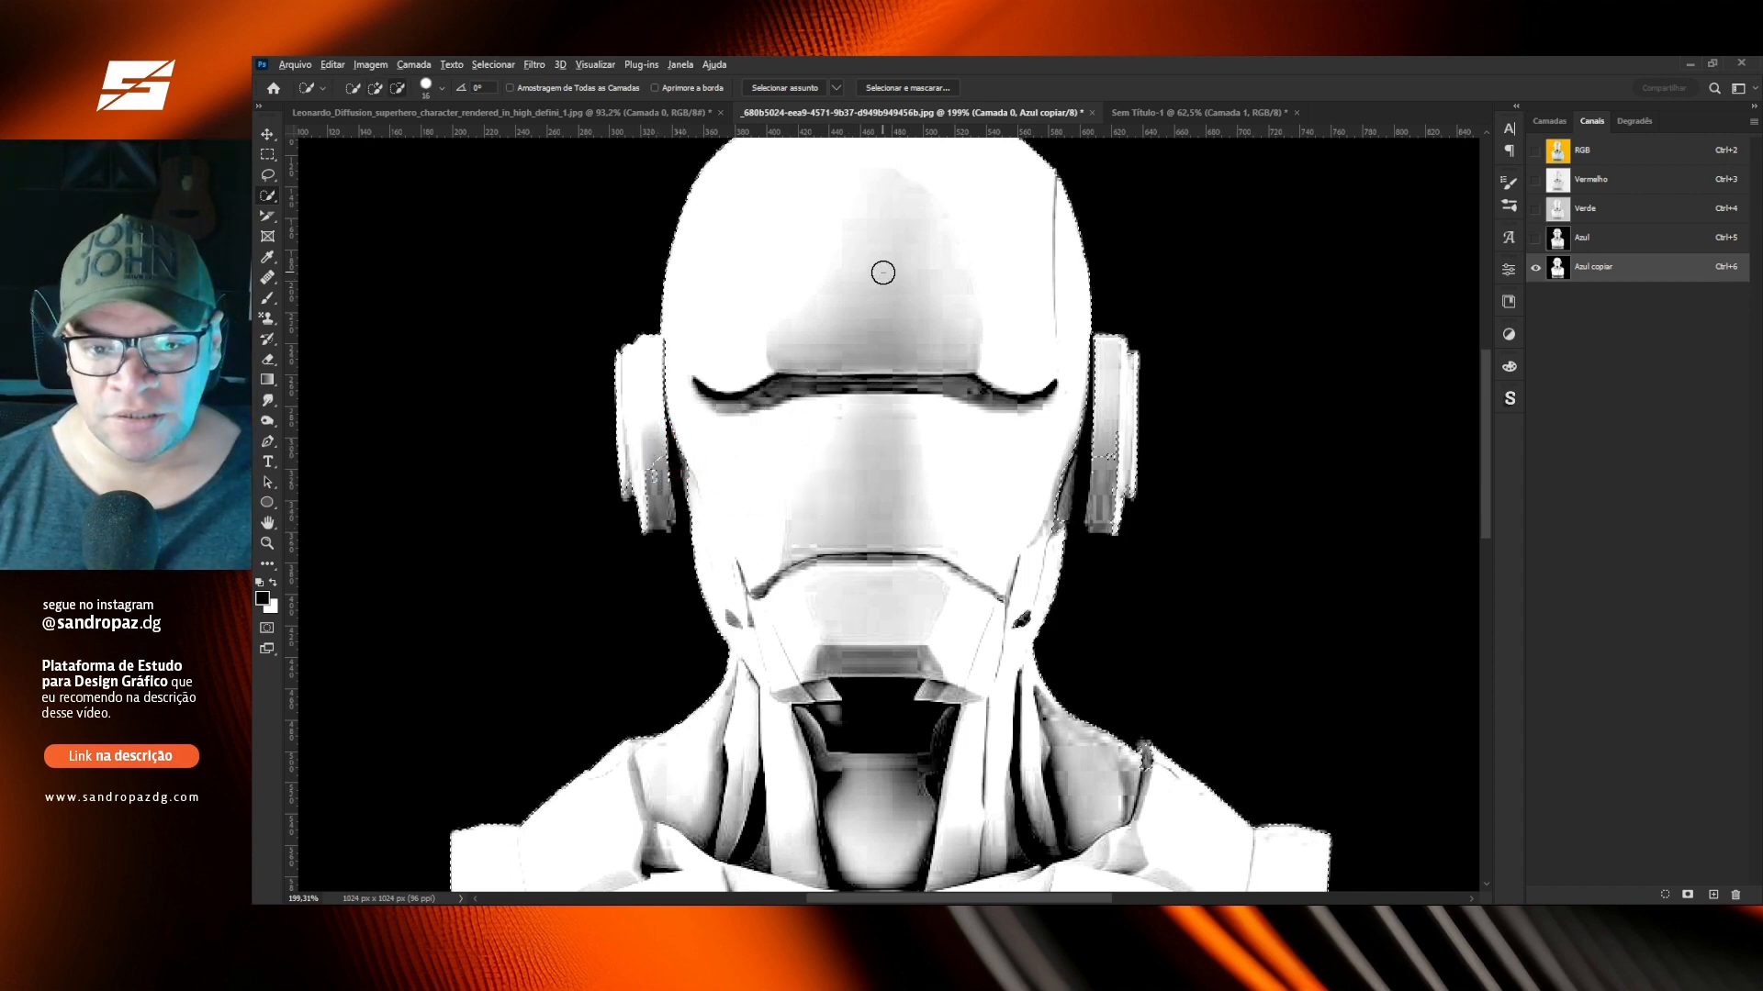
left_click_drag(883, 273, 1015, 277)
mouse_move(818, 296)
left_mouse_down()
mouse_move(856, 290)
mouse_move(796, 296)
left_mouse_up()
left_click(648, 475)
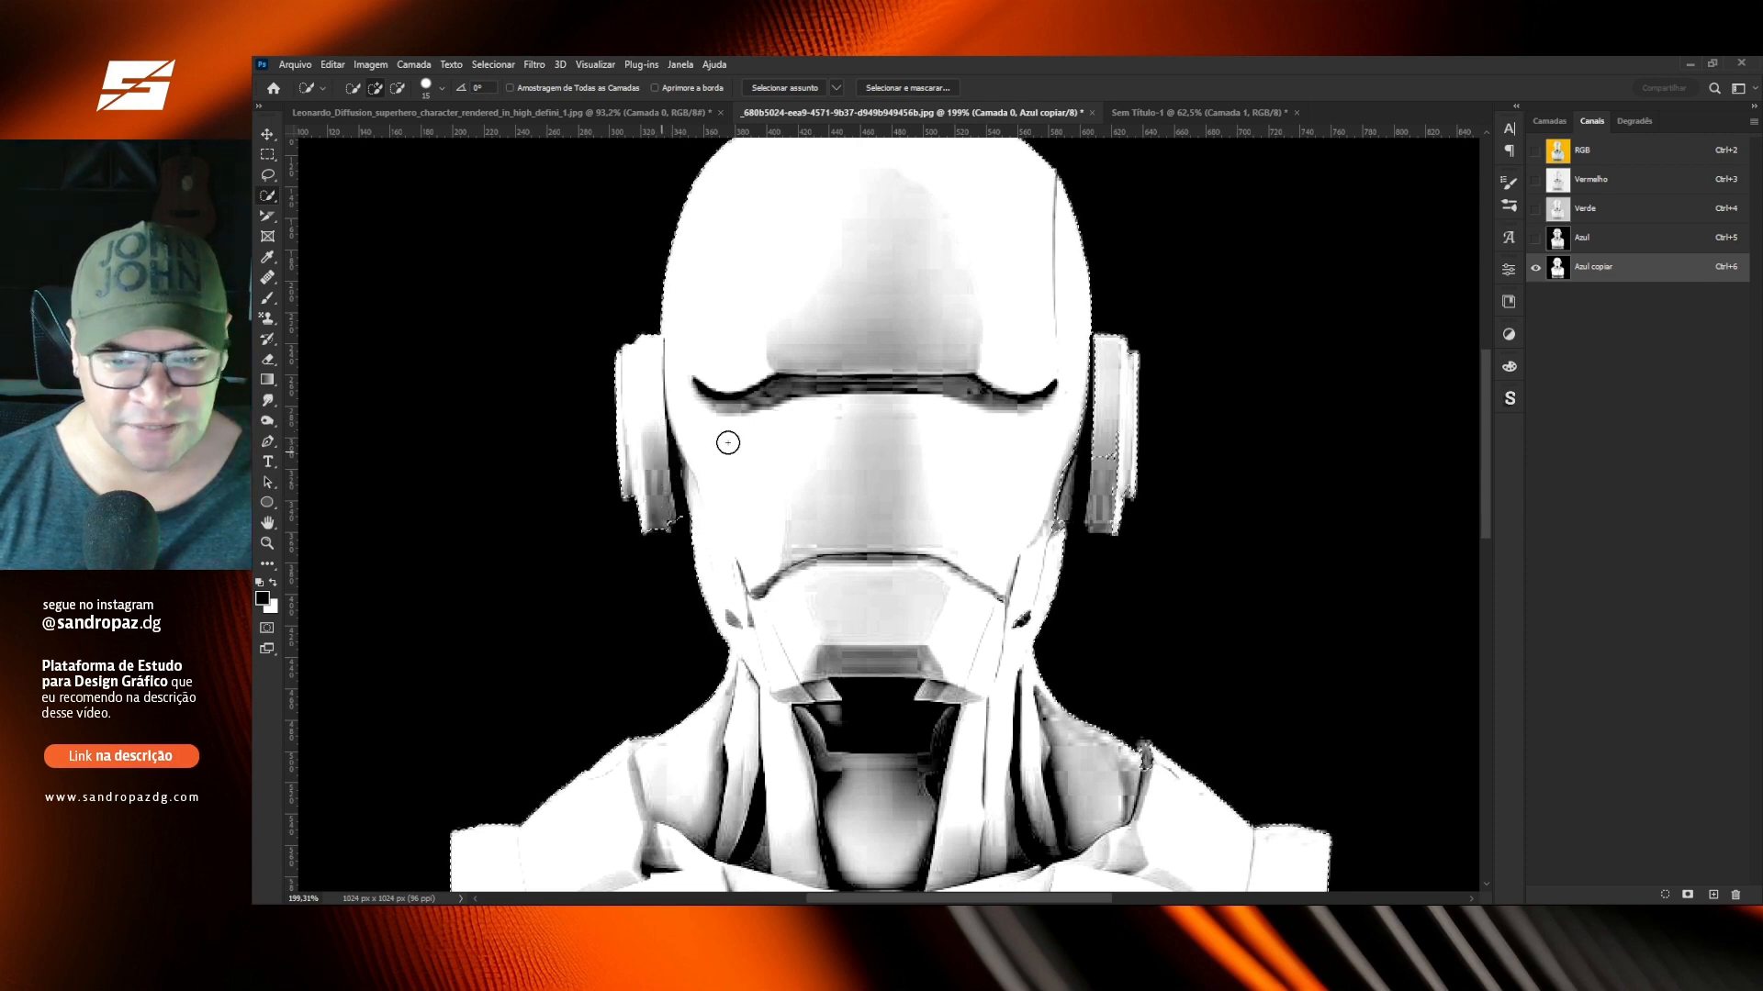
left_click_drag(1077, 347, 1079, 466)
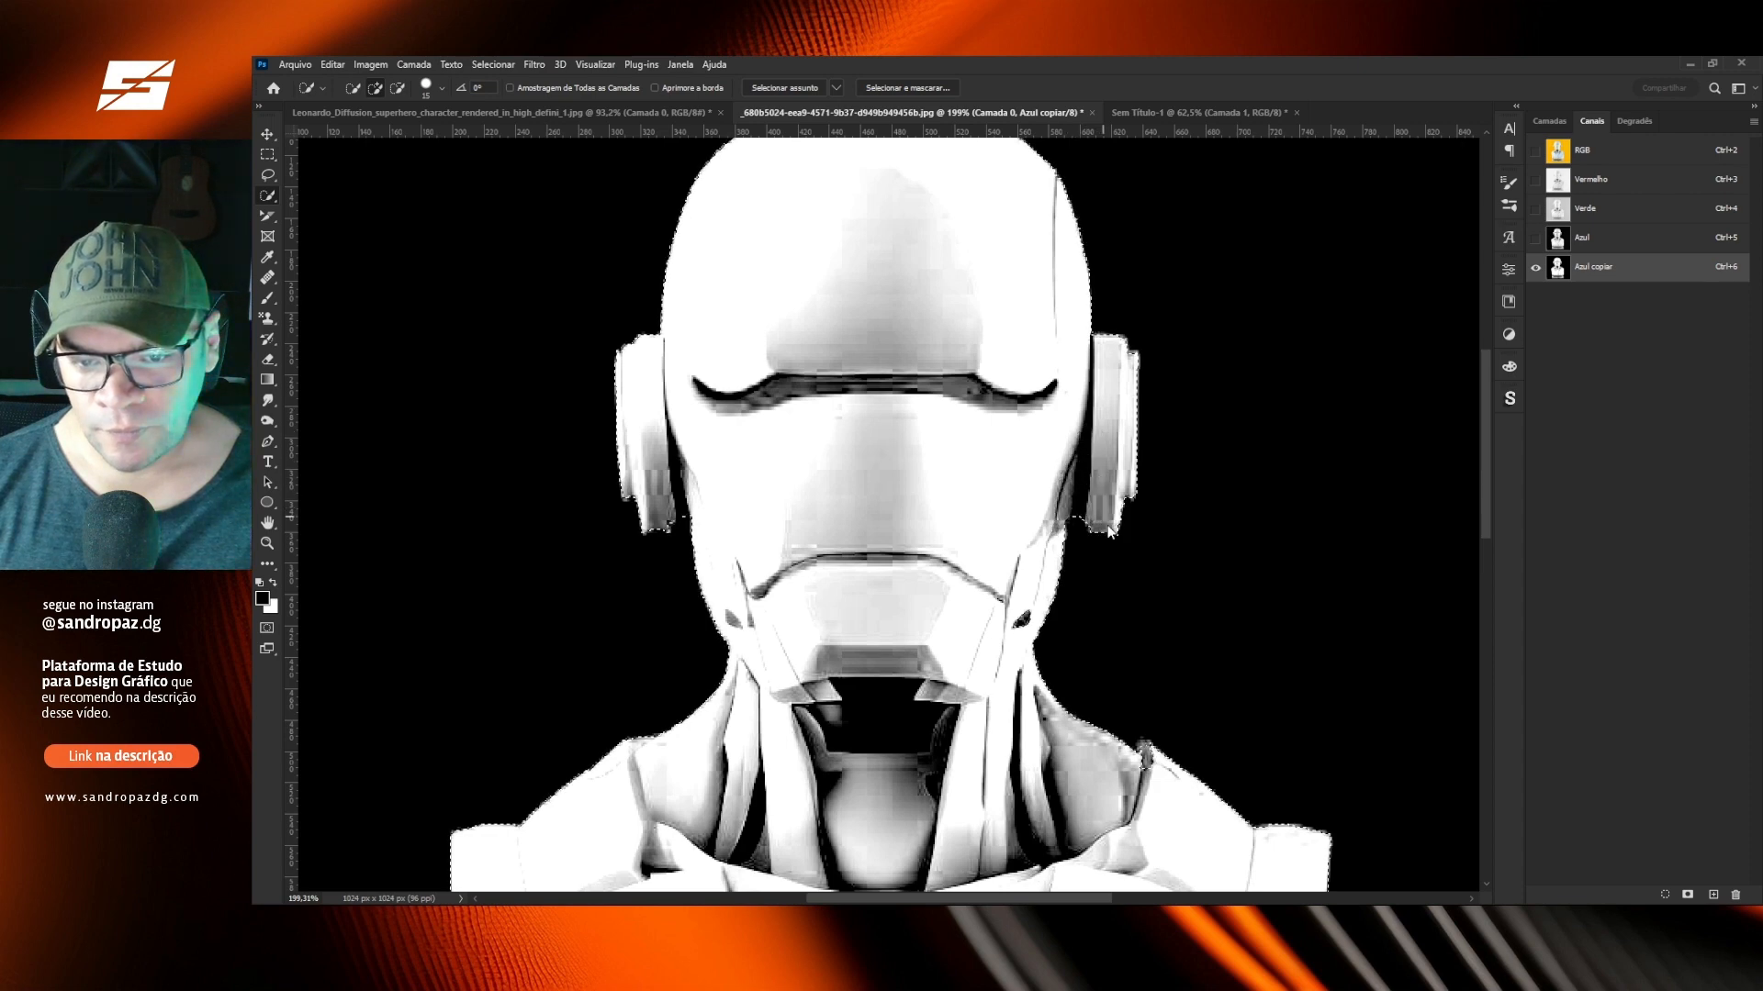
Check the selection around the head and add the dark seam between the robot's neck and shoulder to it.
left_click_drag(974, 273, 952, 466)
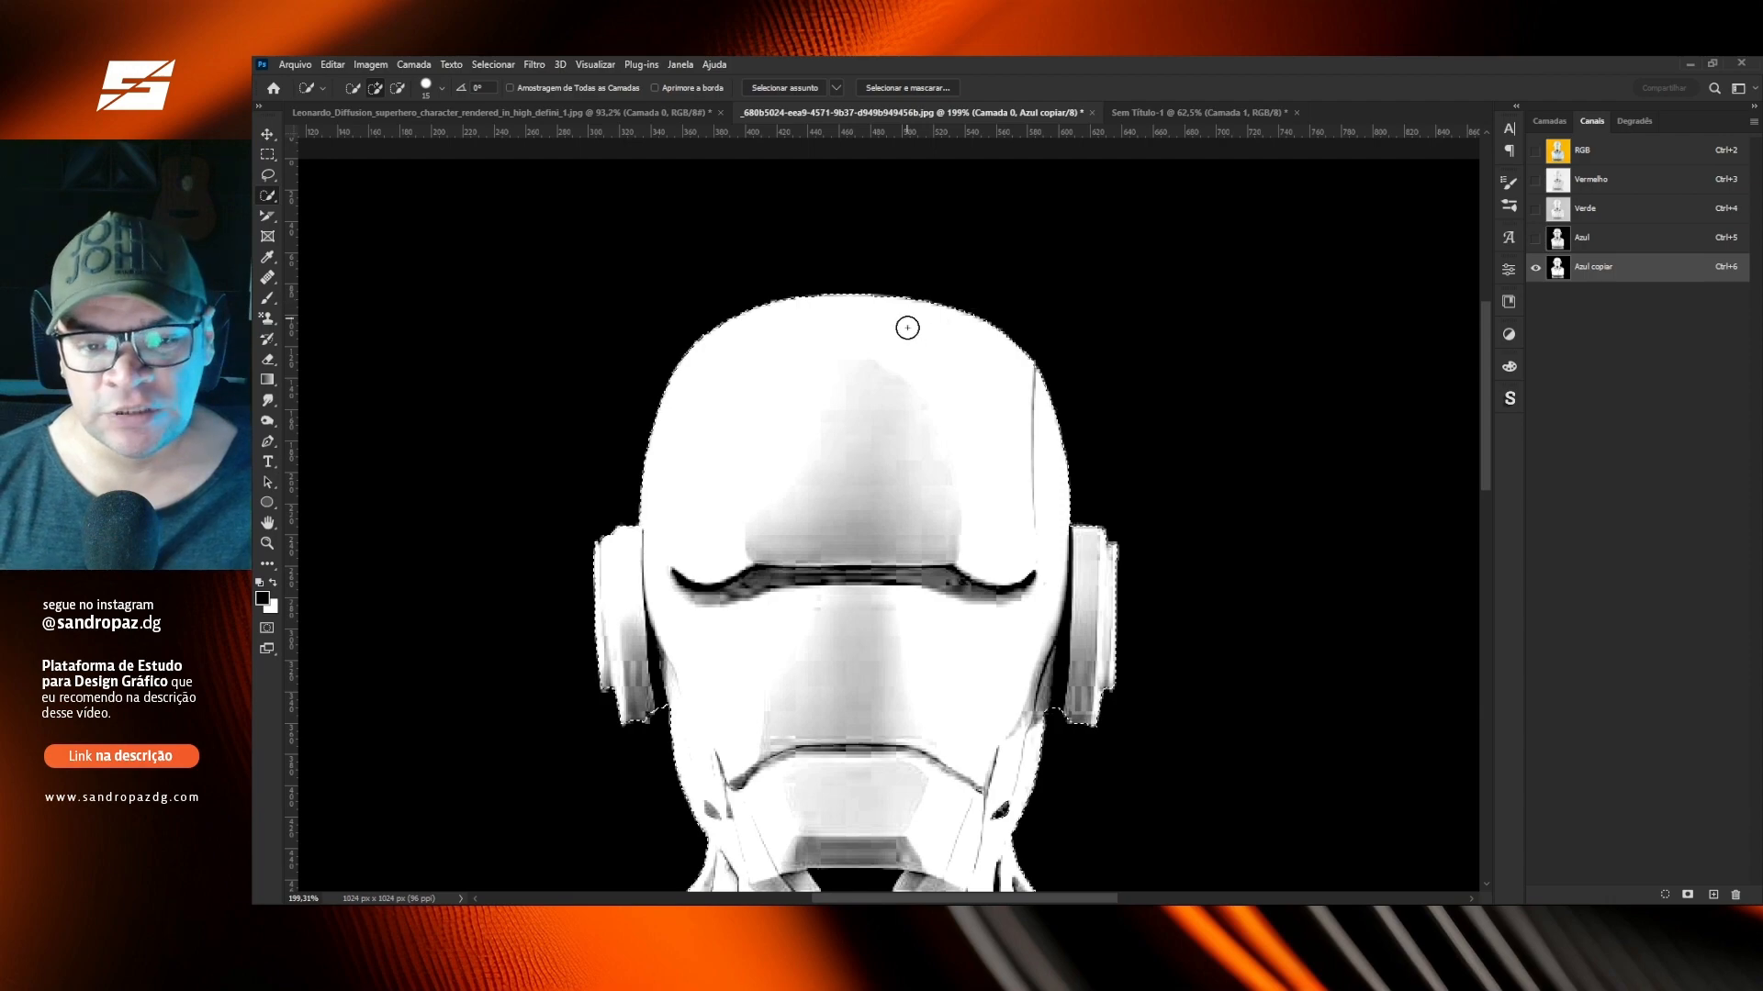
mouse_move(941, 344)
left_mouse_down()
mouse_move(850, 304)
mouse_move(1138, 621)
mouse_move(1154, 604)
left_mouse_up()
scroll(876, 319, "up", 5)
scroll(1154, 604, "down", 5)
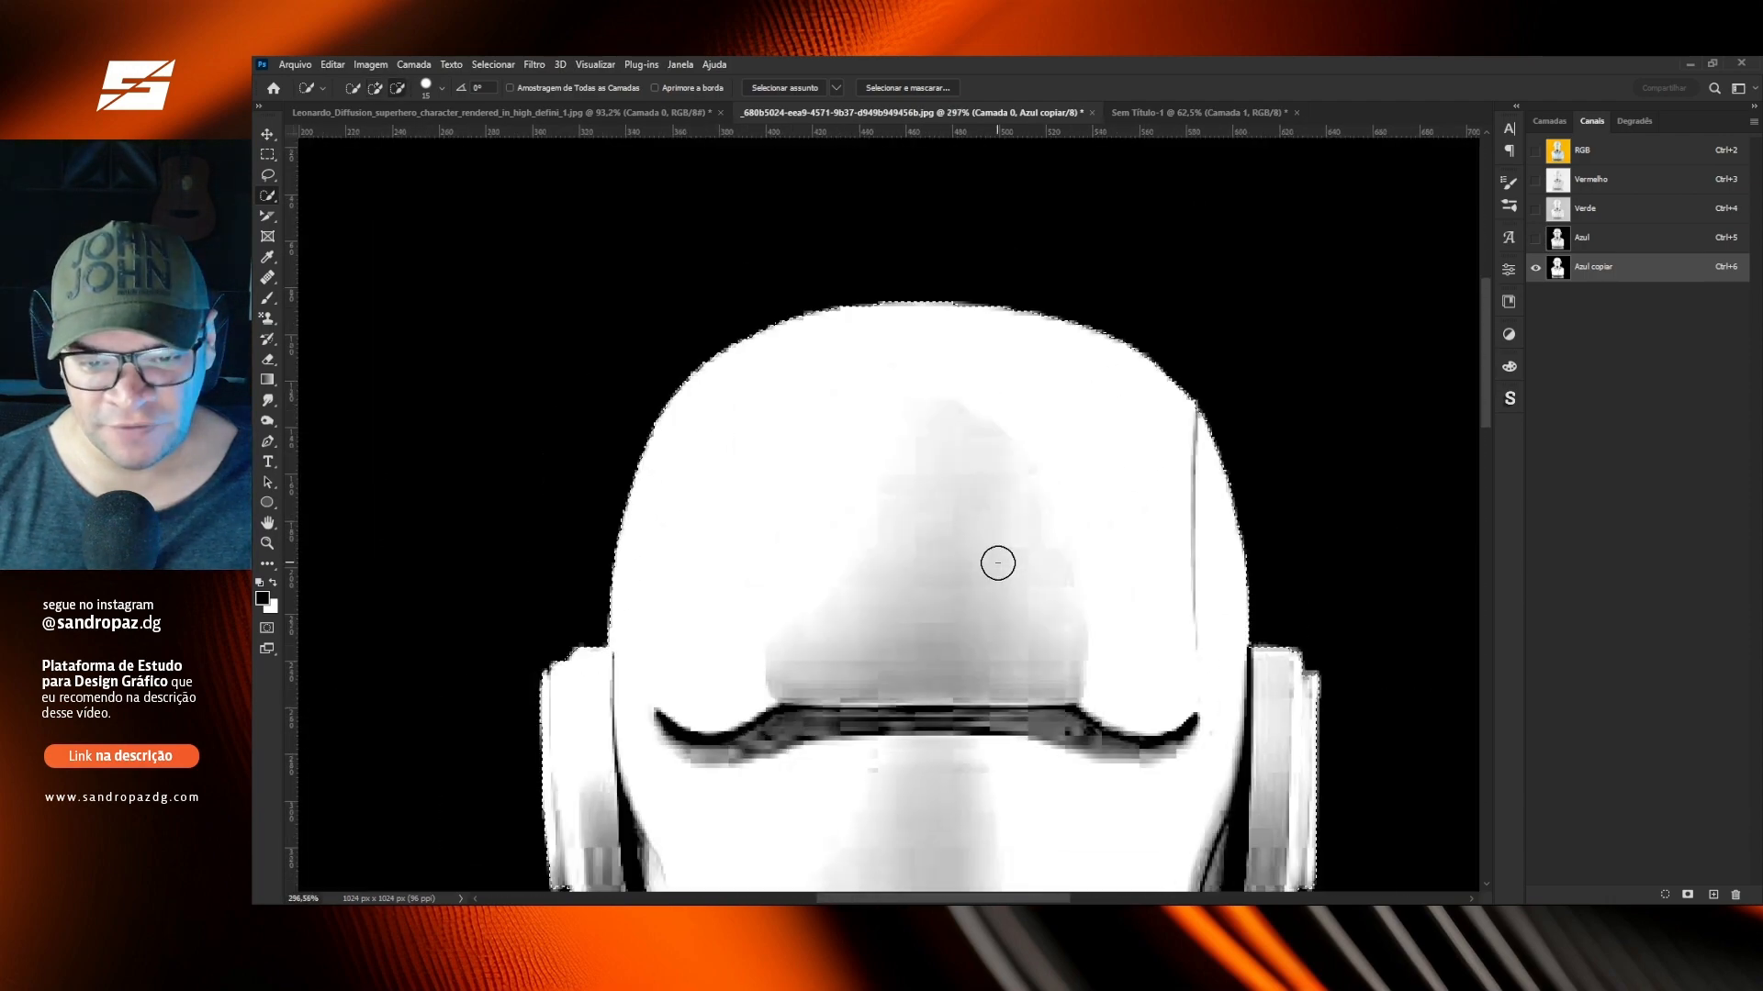
left_click_drag(1015, 689, 925, 212)
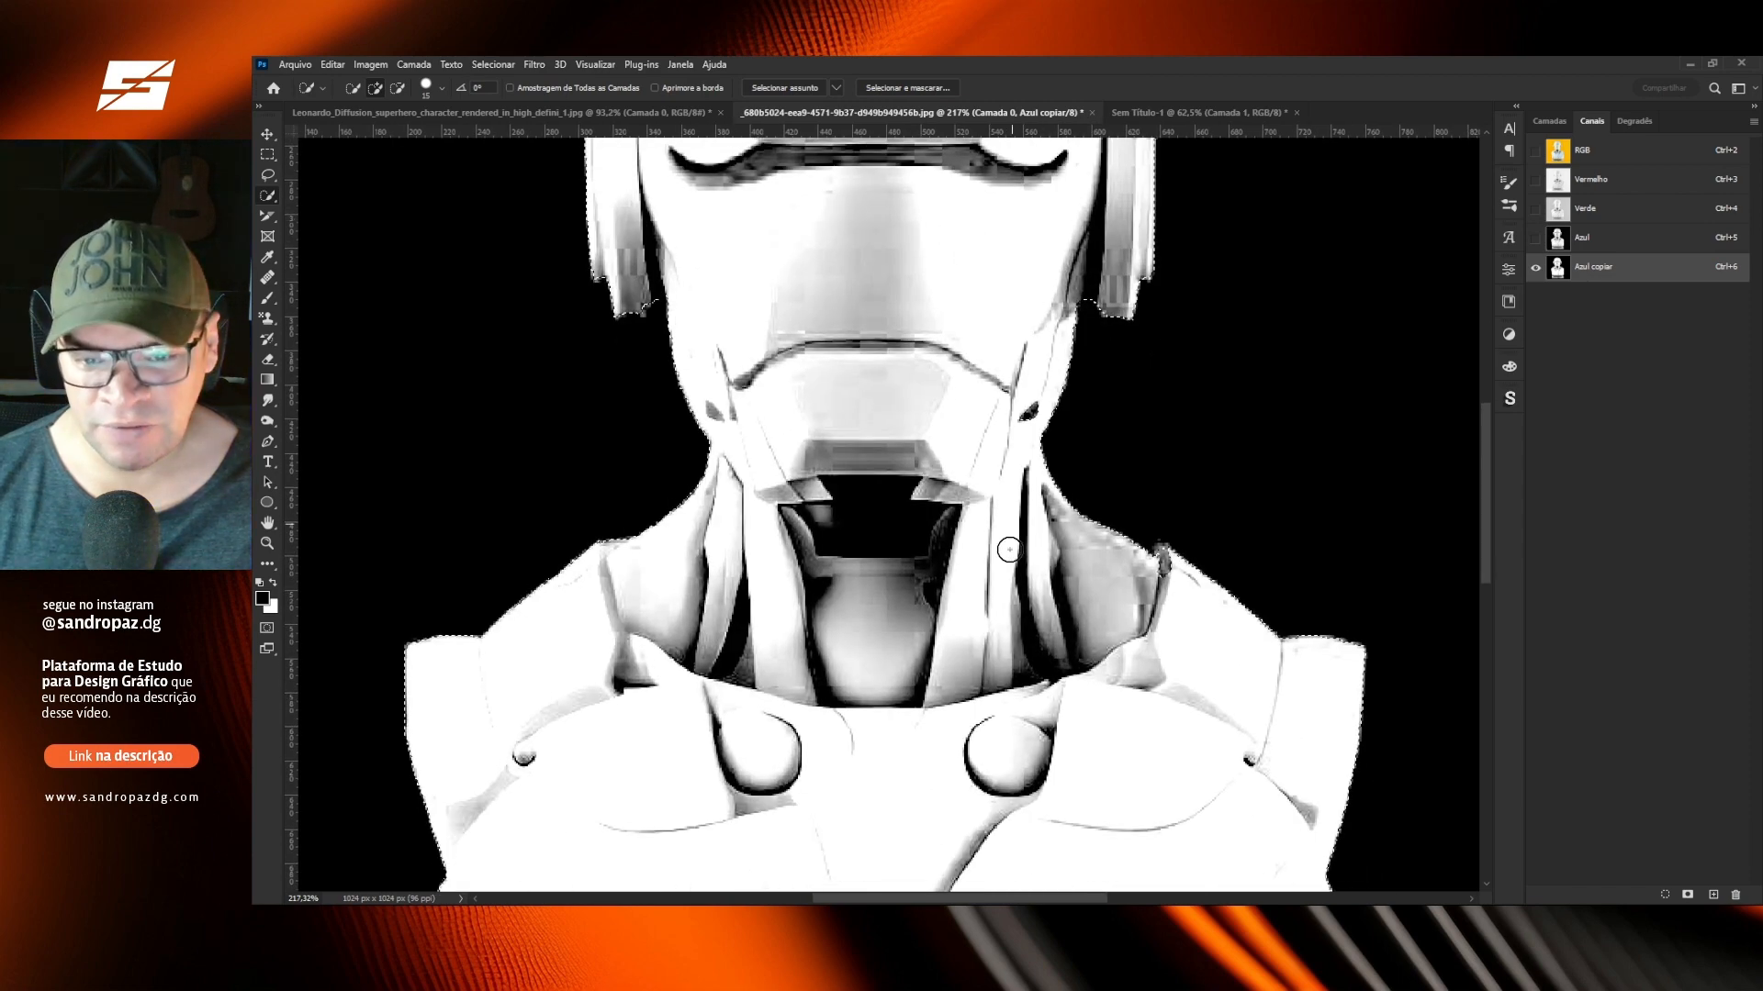
left_click_drag(998, 604, 831, 337)
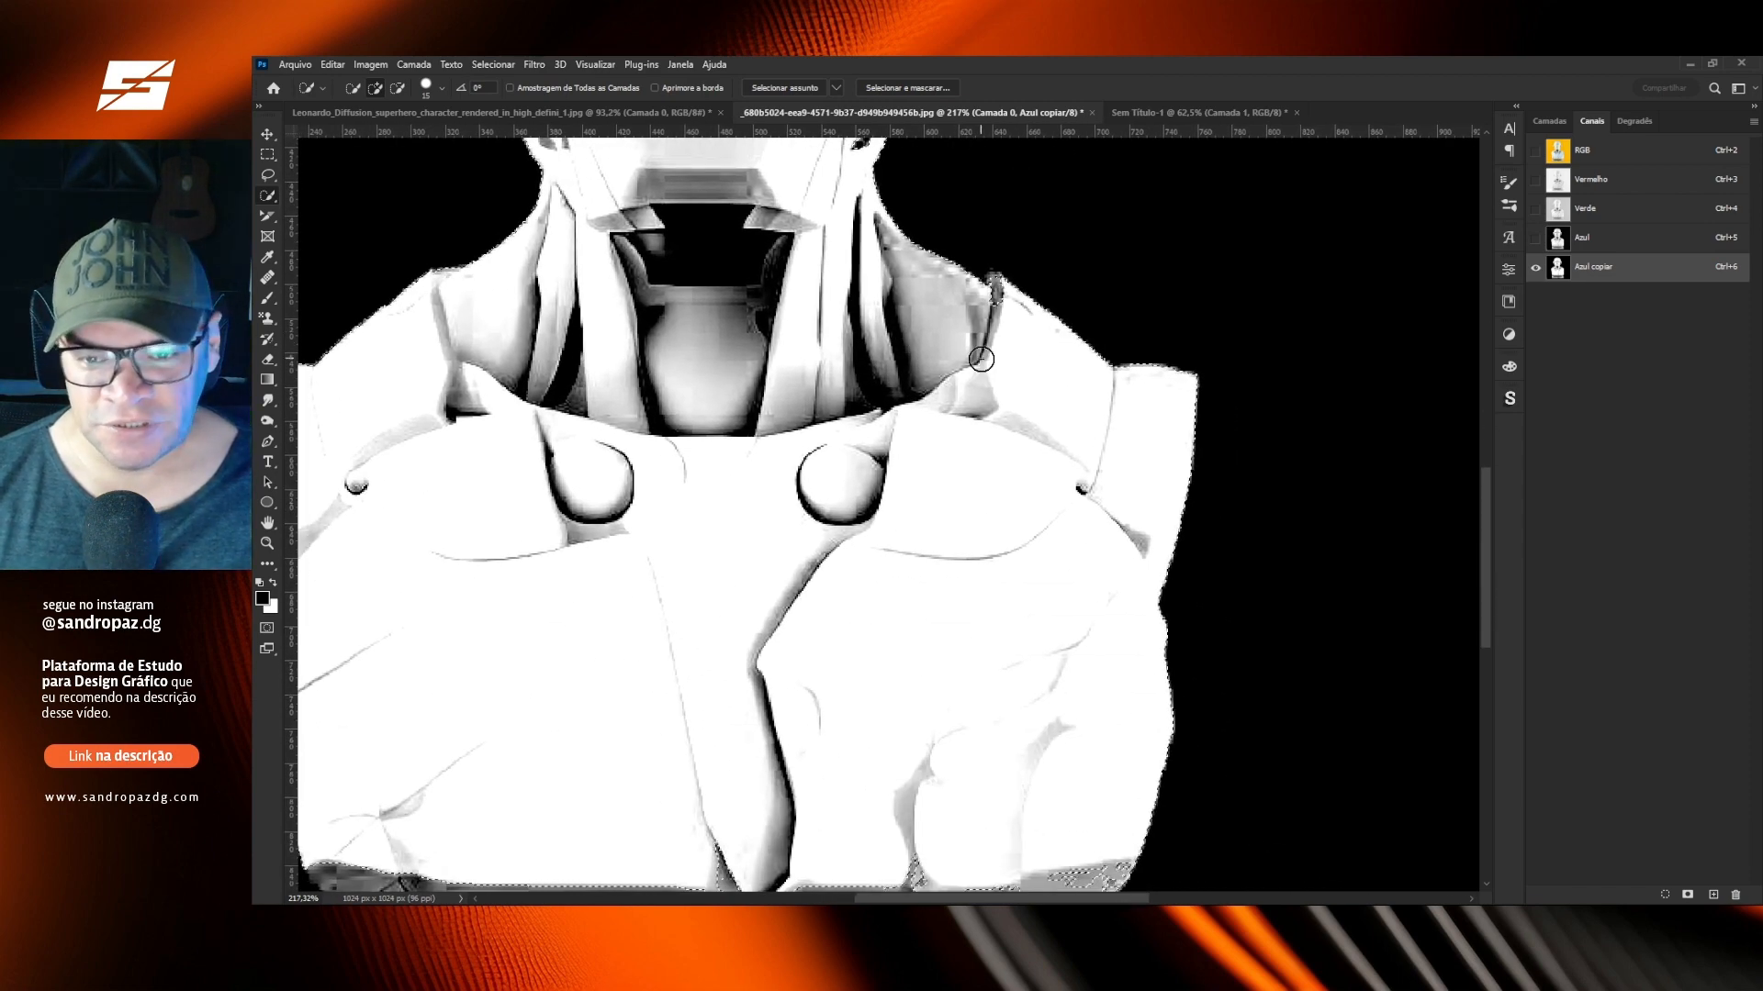
left_click(996, 291)
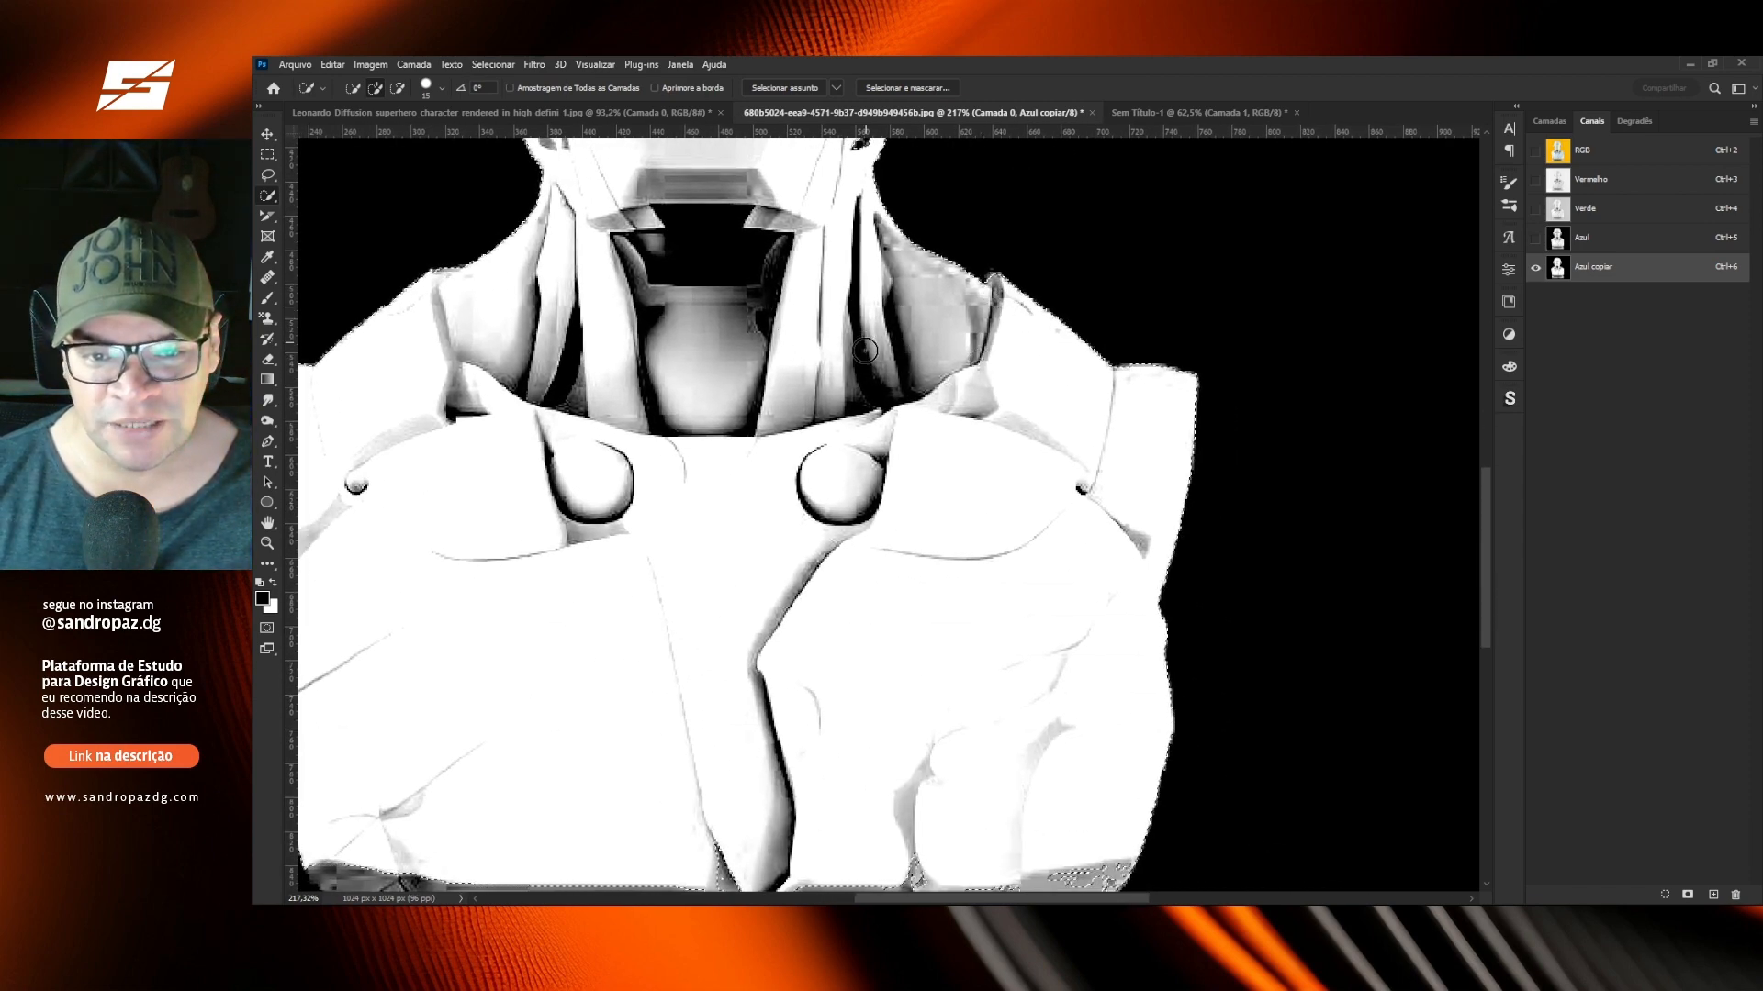
Add the bust's gray lower edge and the whole front of the pedestal to the selection.
left_click_drag(776, 745, 788, 360)
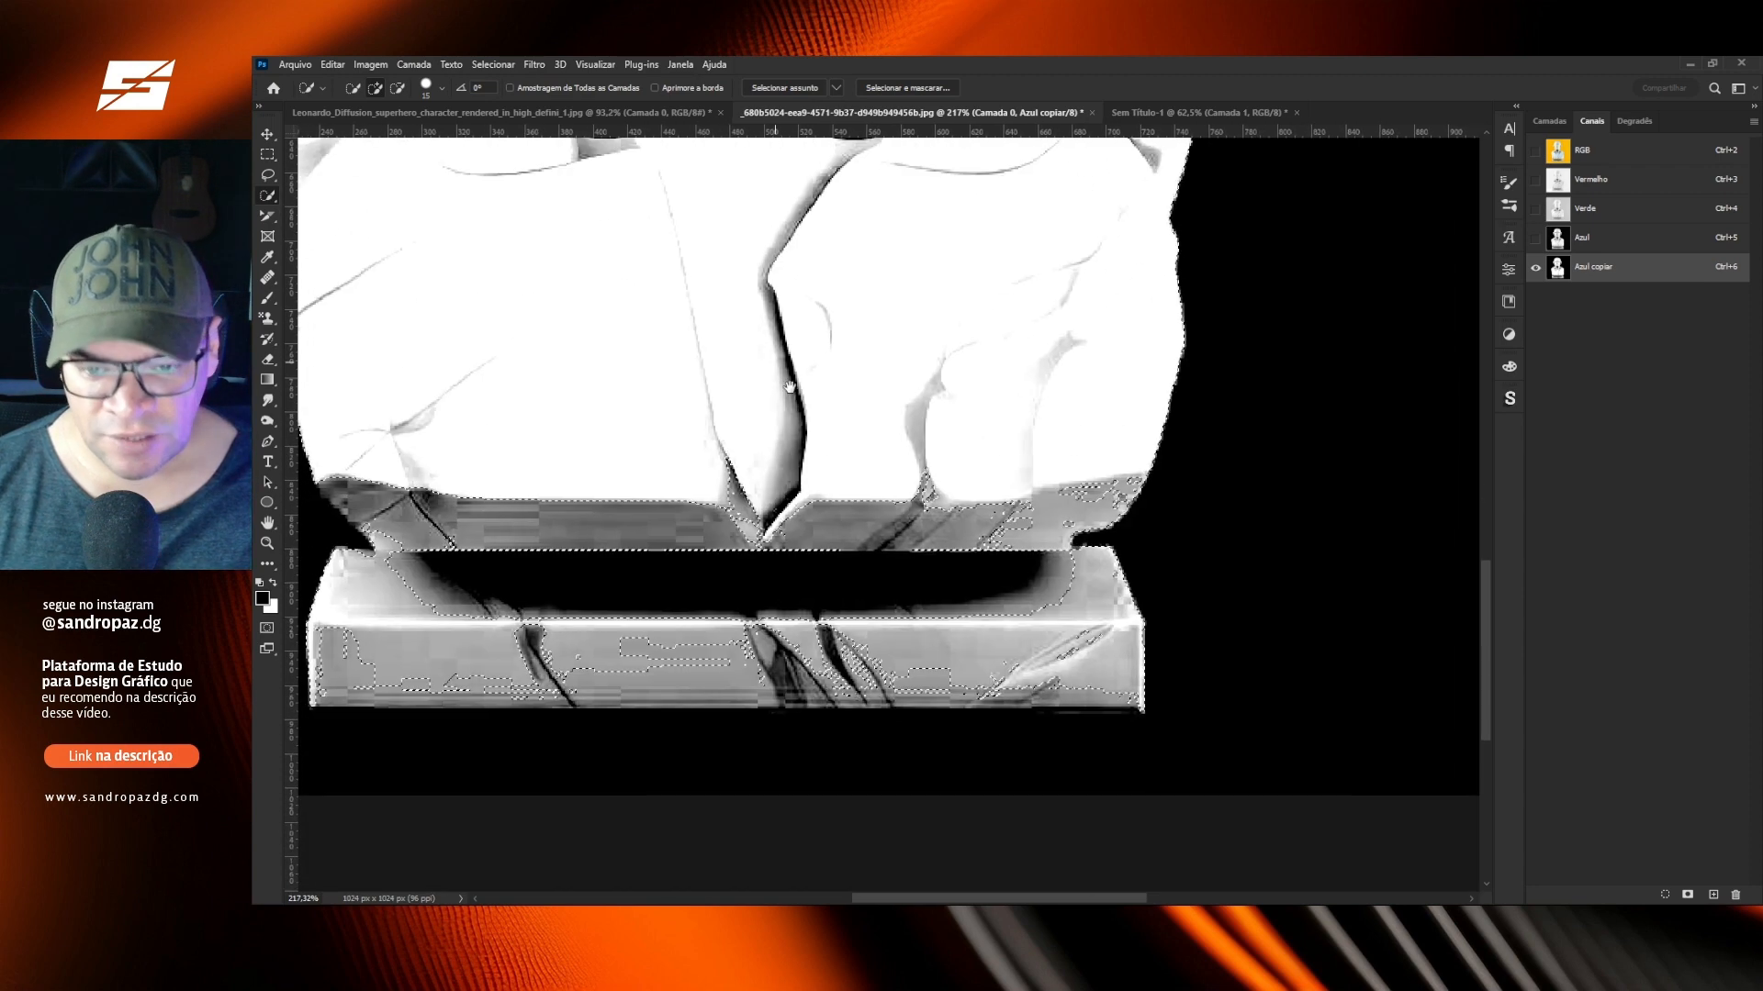
left_click_drag(909, 542, 679, 528)
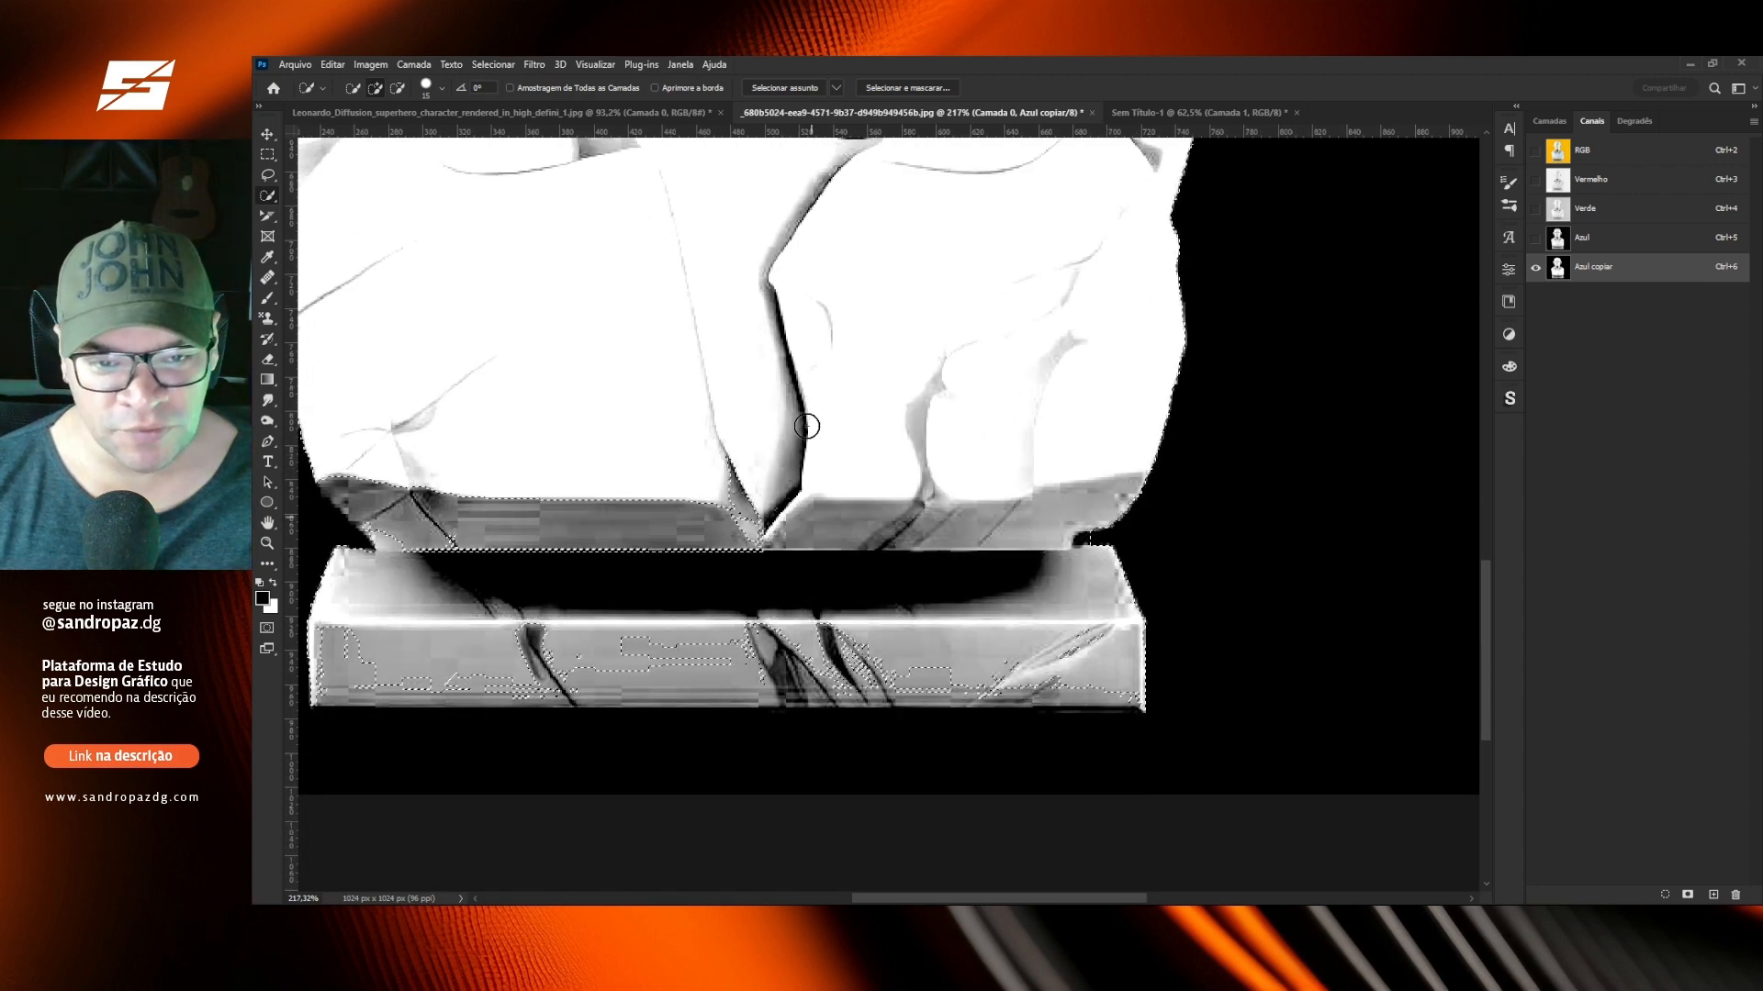
left_click_drag(1038, 646, 362, 681)
left_click(379, 488)
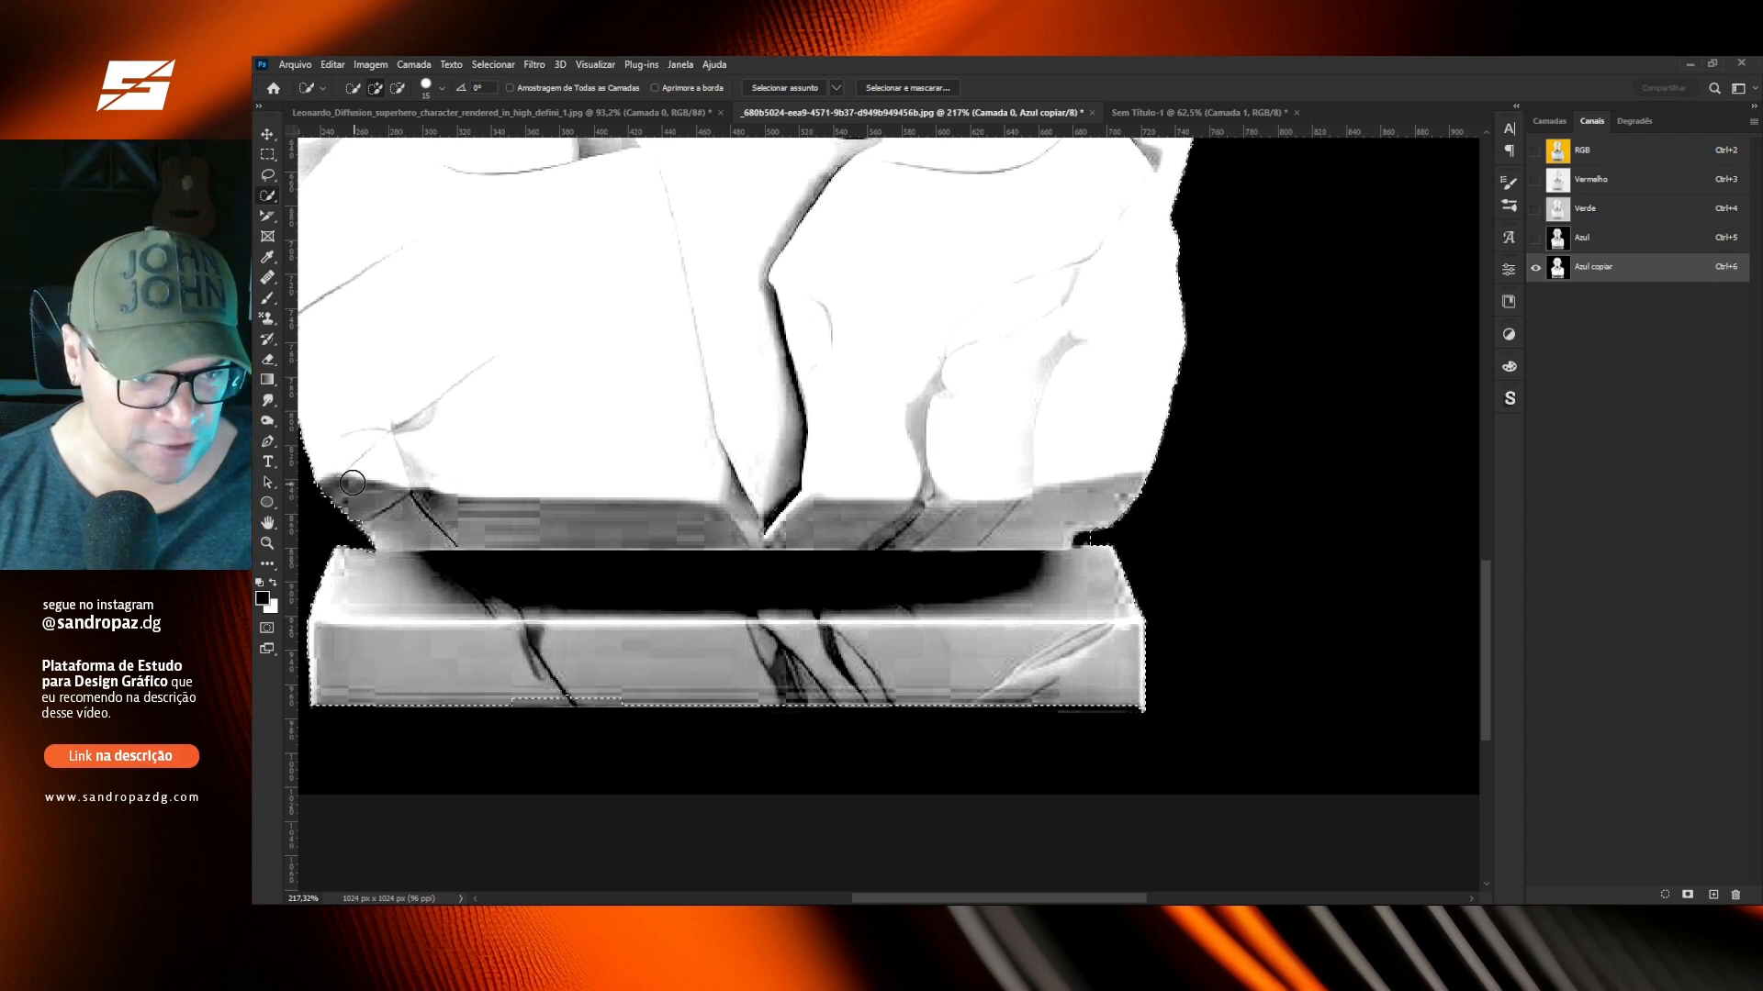
left_click_drag(518, 676, 638, 698)
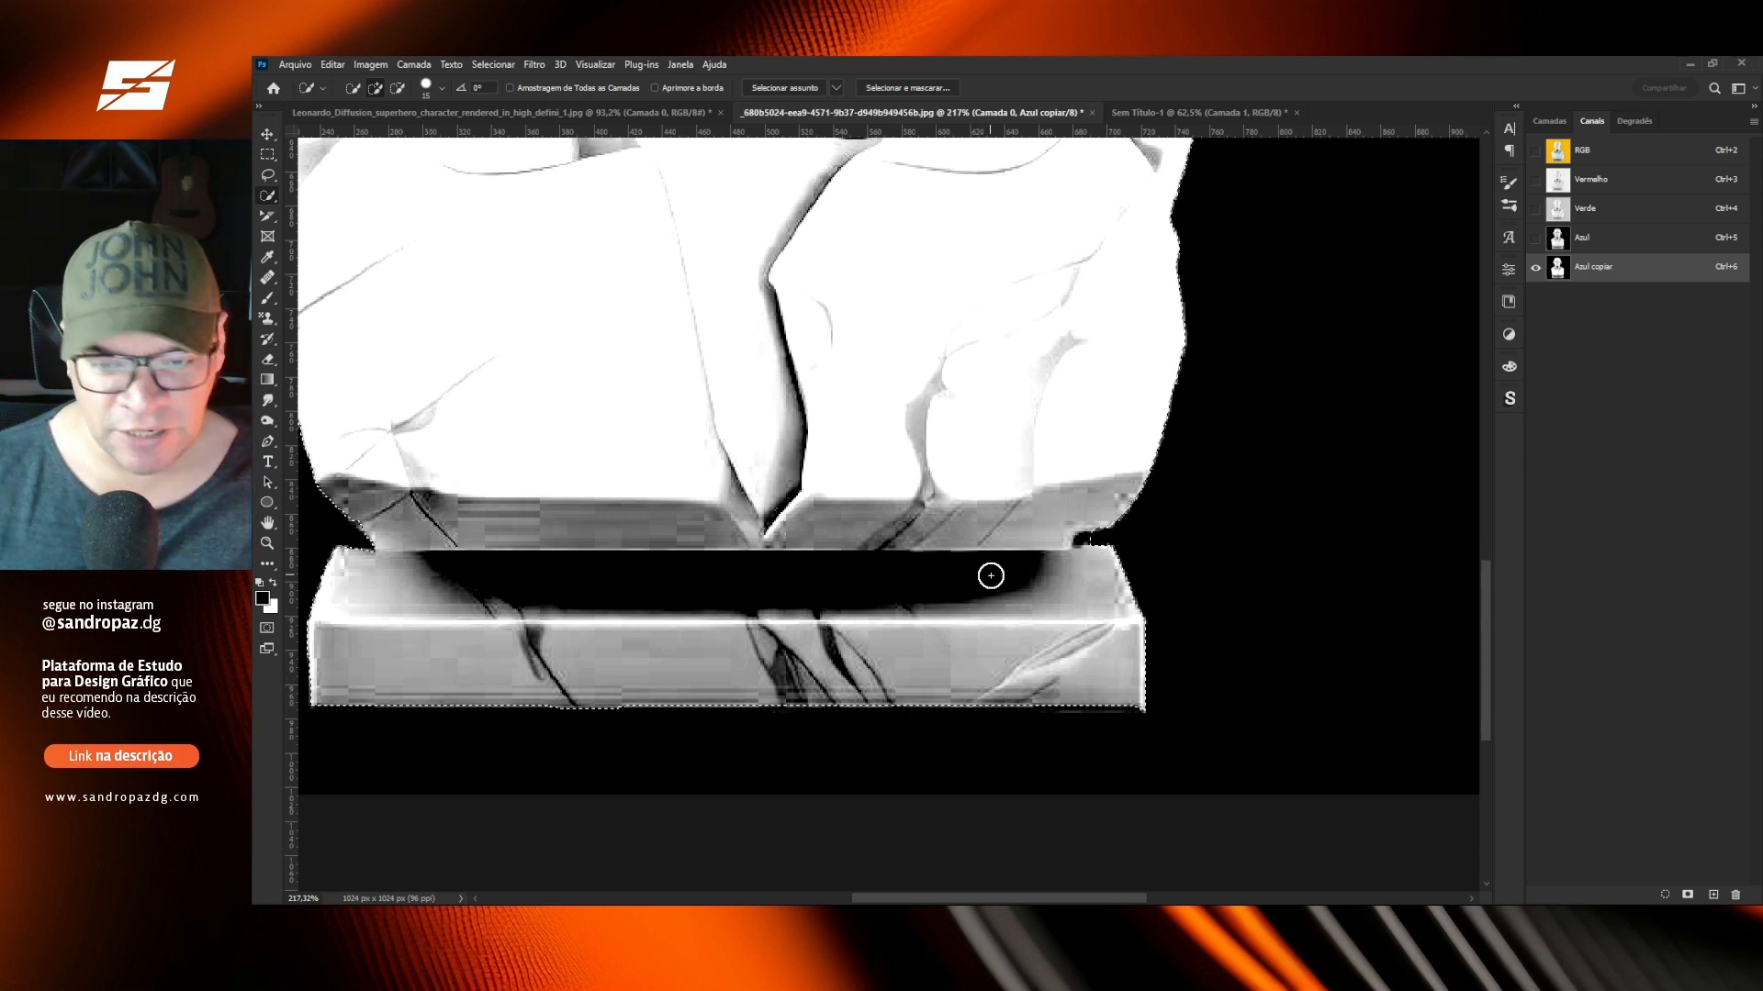
Subtract the small black background notch between the bust's lower corner and the pedestal from the selection with a smaller Quick Selection brush.
scroll(1093, 531, "up", 10)
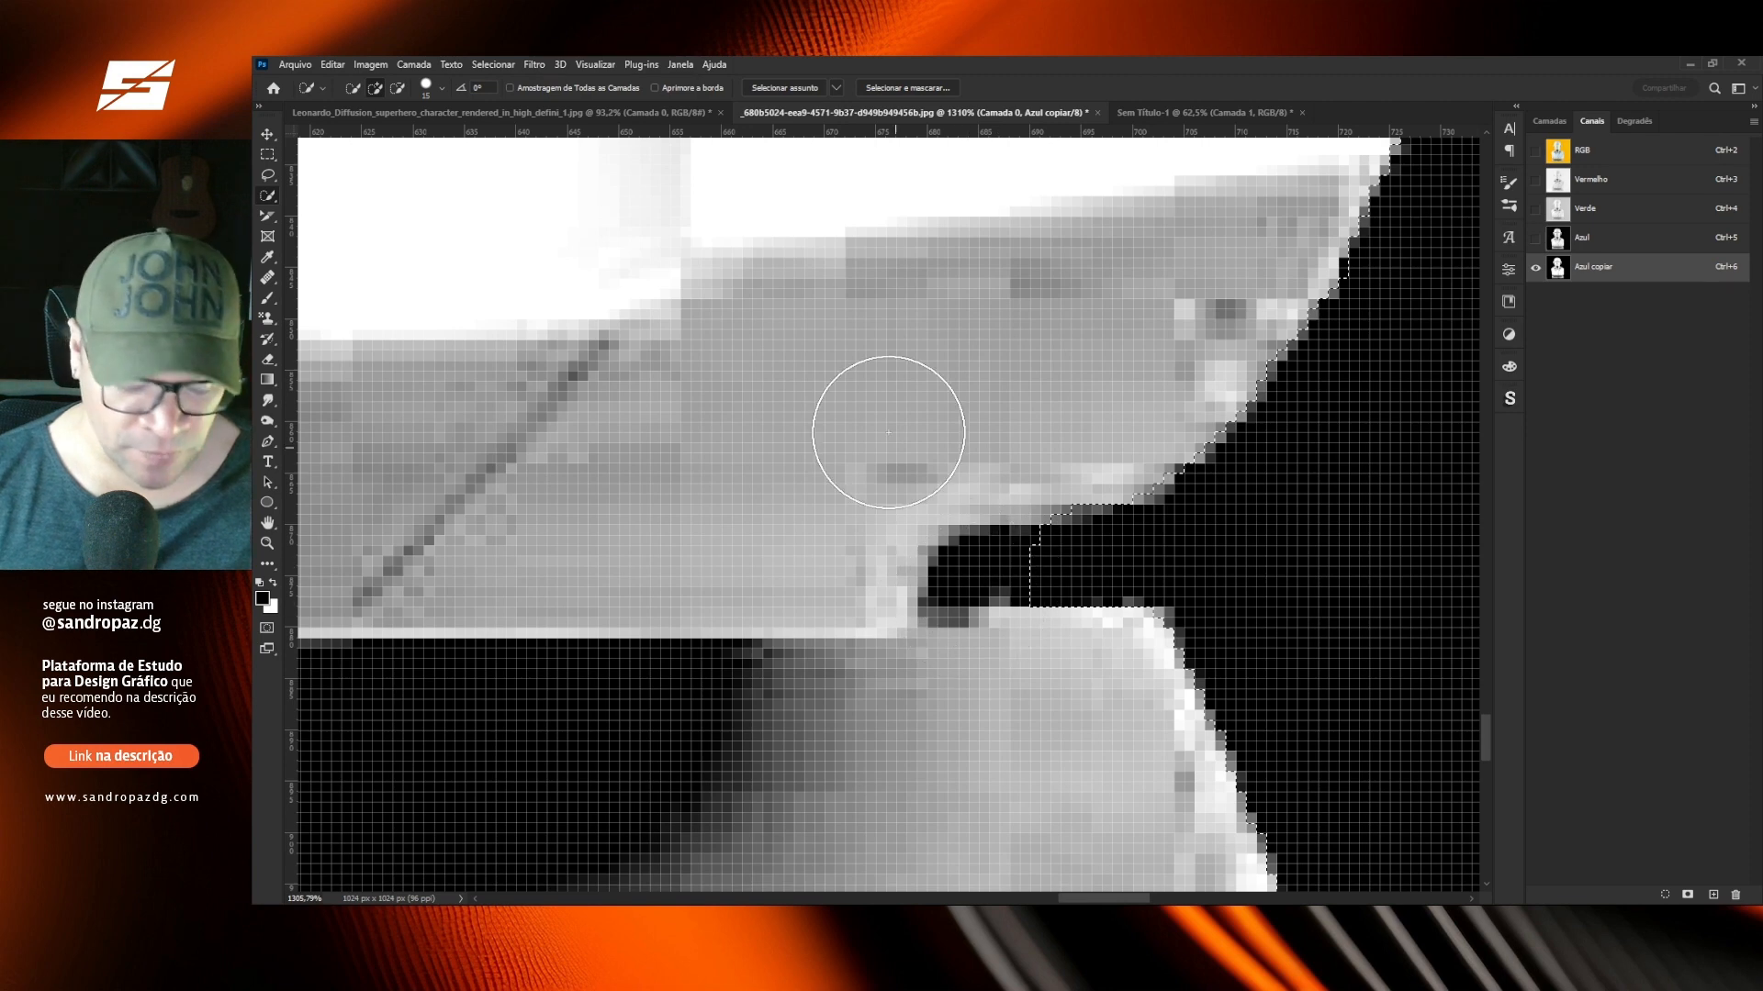
left_click_drag(891, 428, 823, 437)
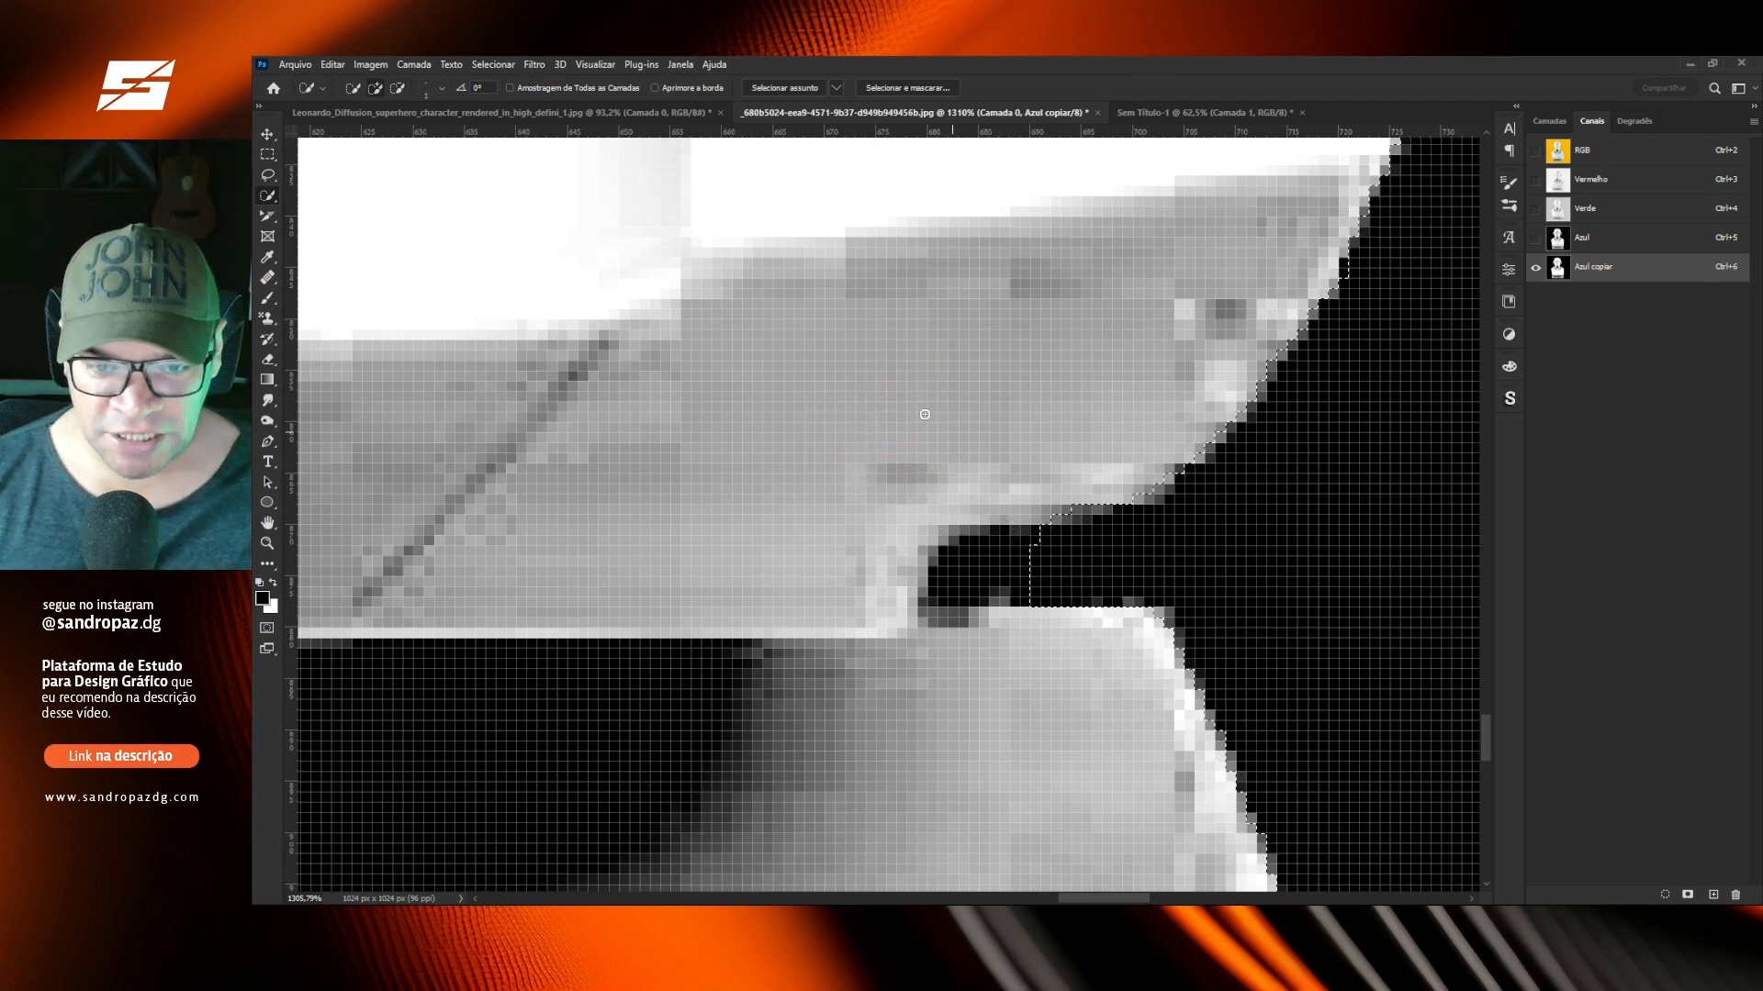
left_click_drag(910, 392, 911, 392)
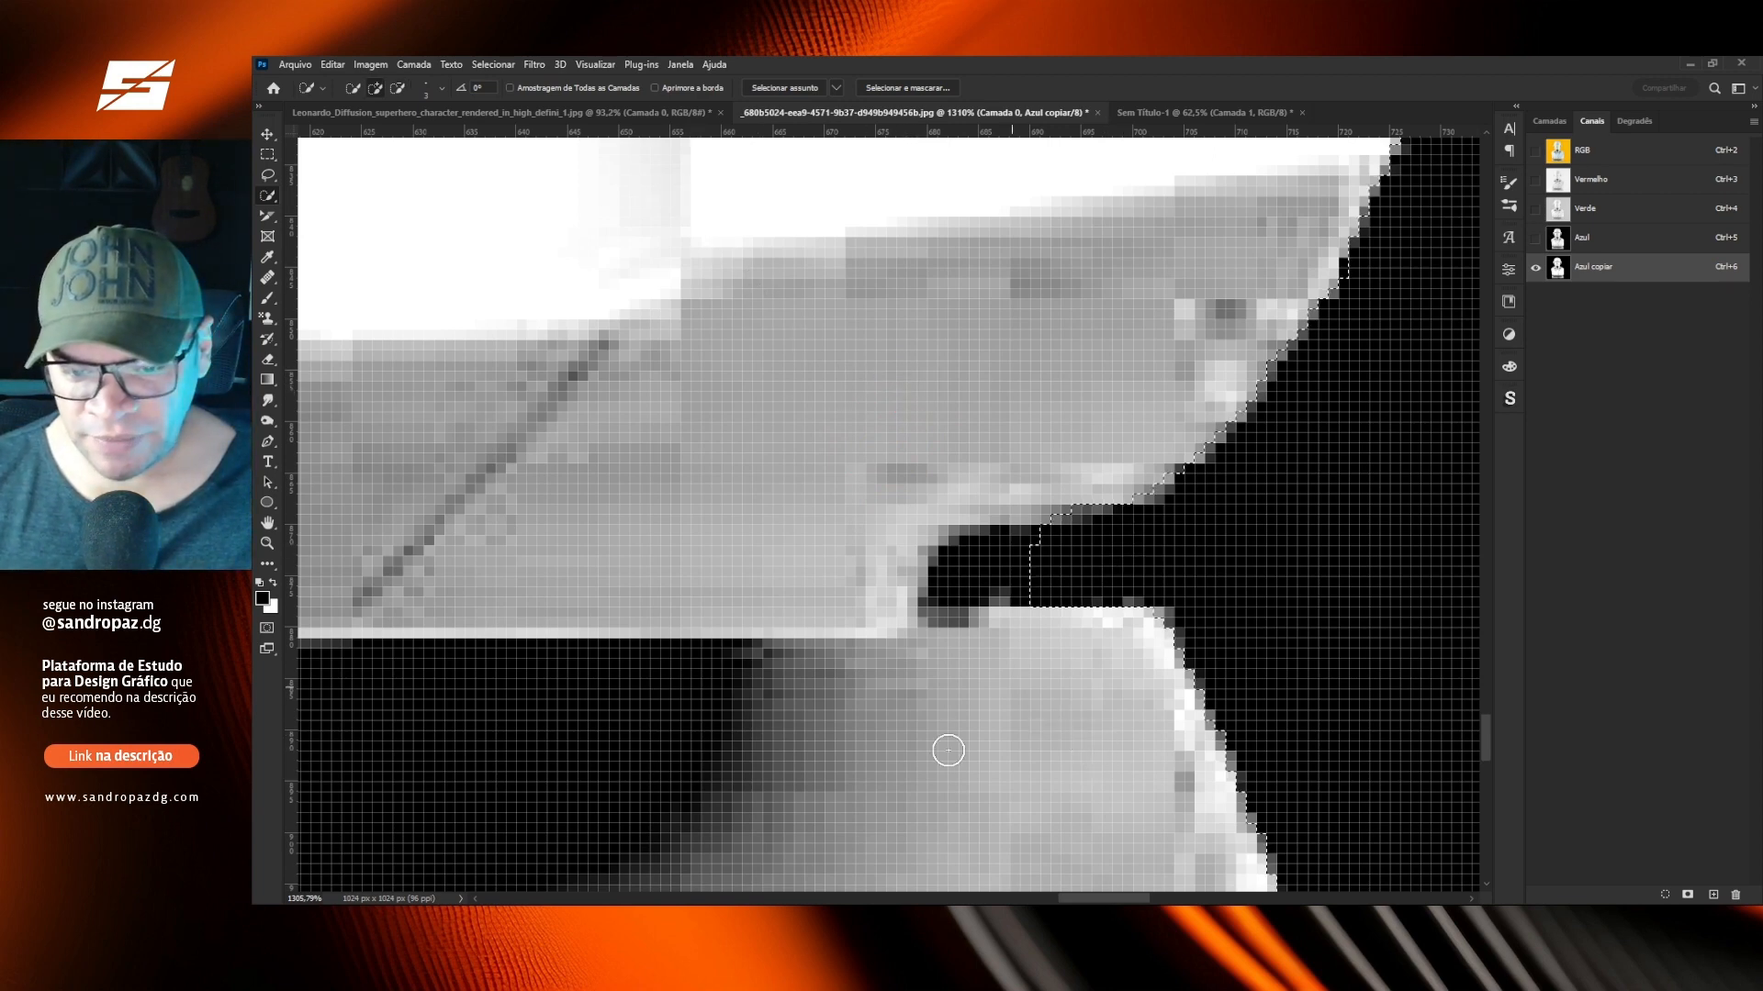
mouse_move(862, 427)
left_mouse_down()
mouse_move(901, 417)
mouse_move(886, 559)
mouse_move(916, 684)
left_mouse_up()
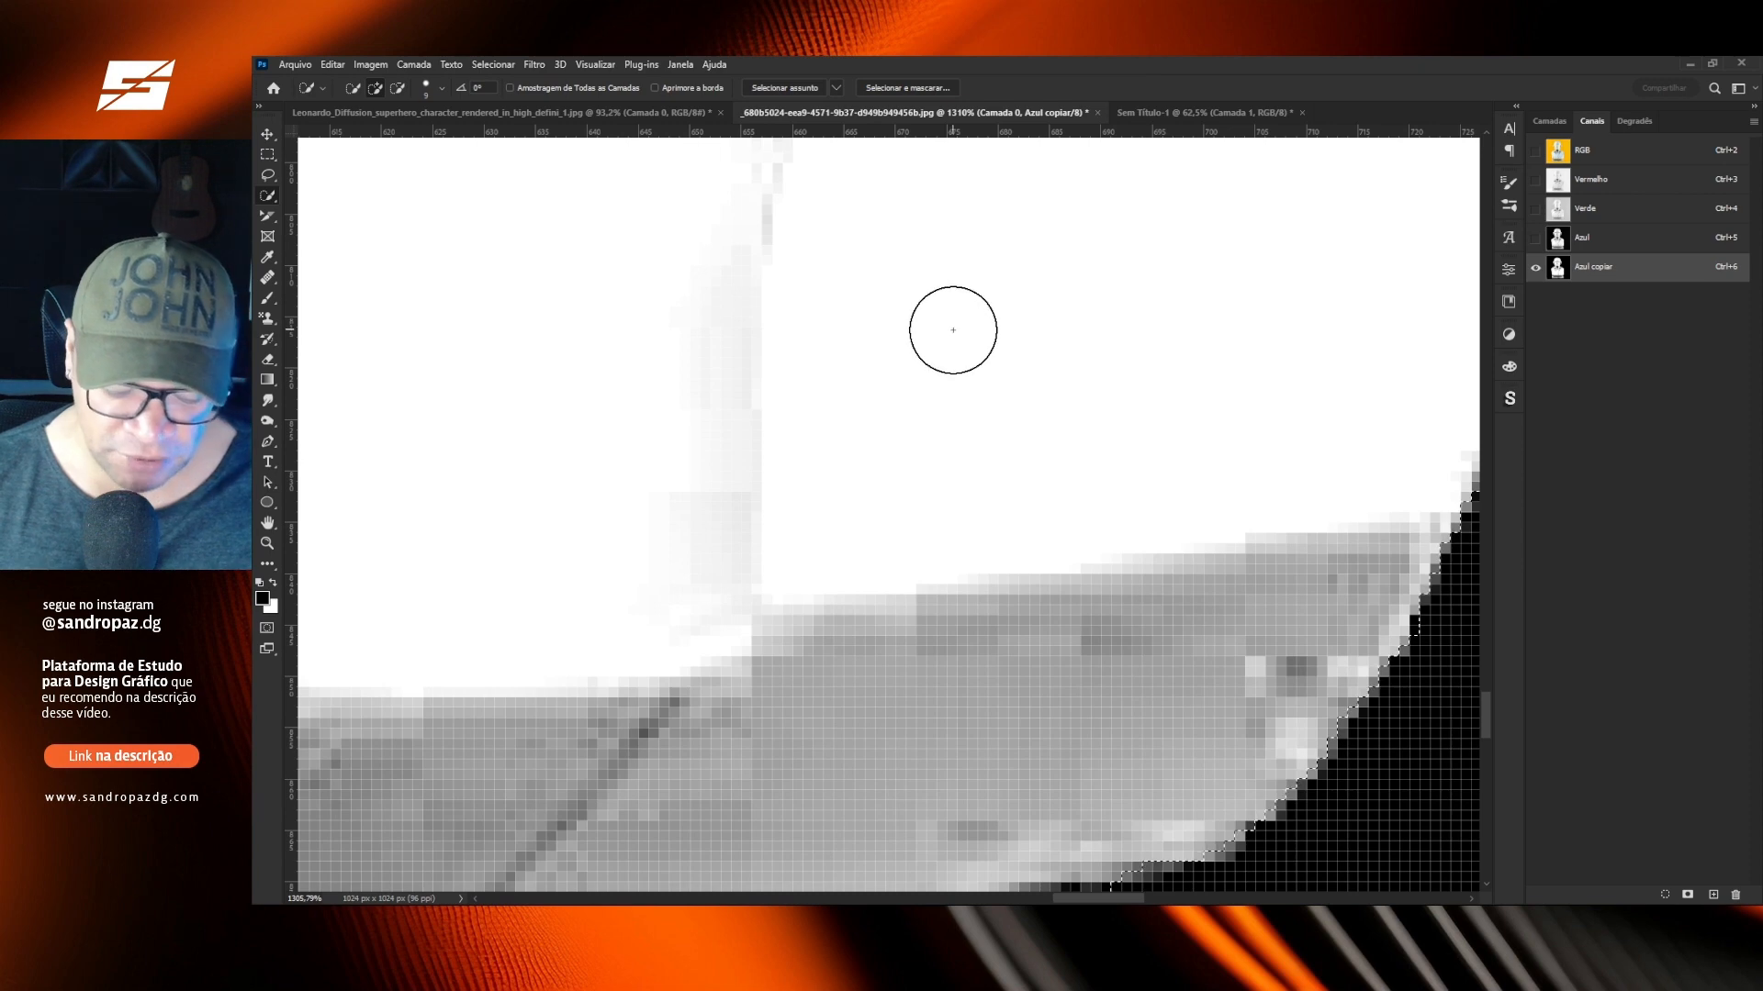
key("alt")
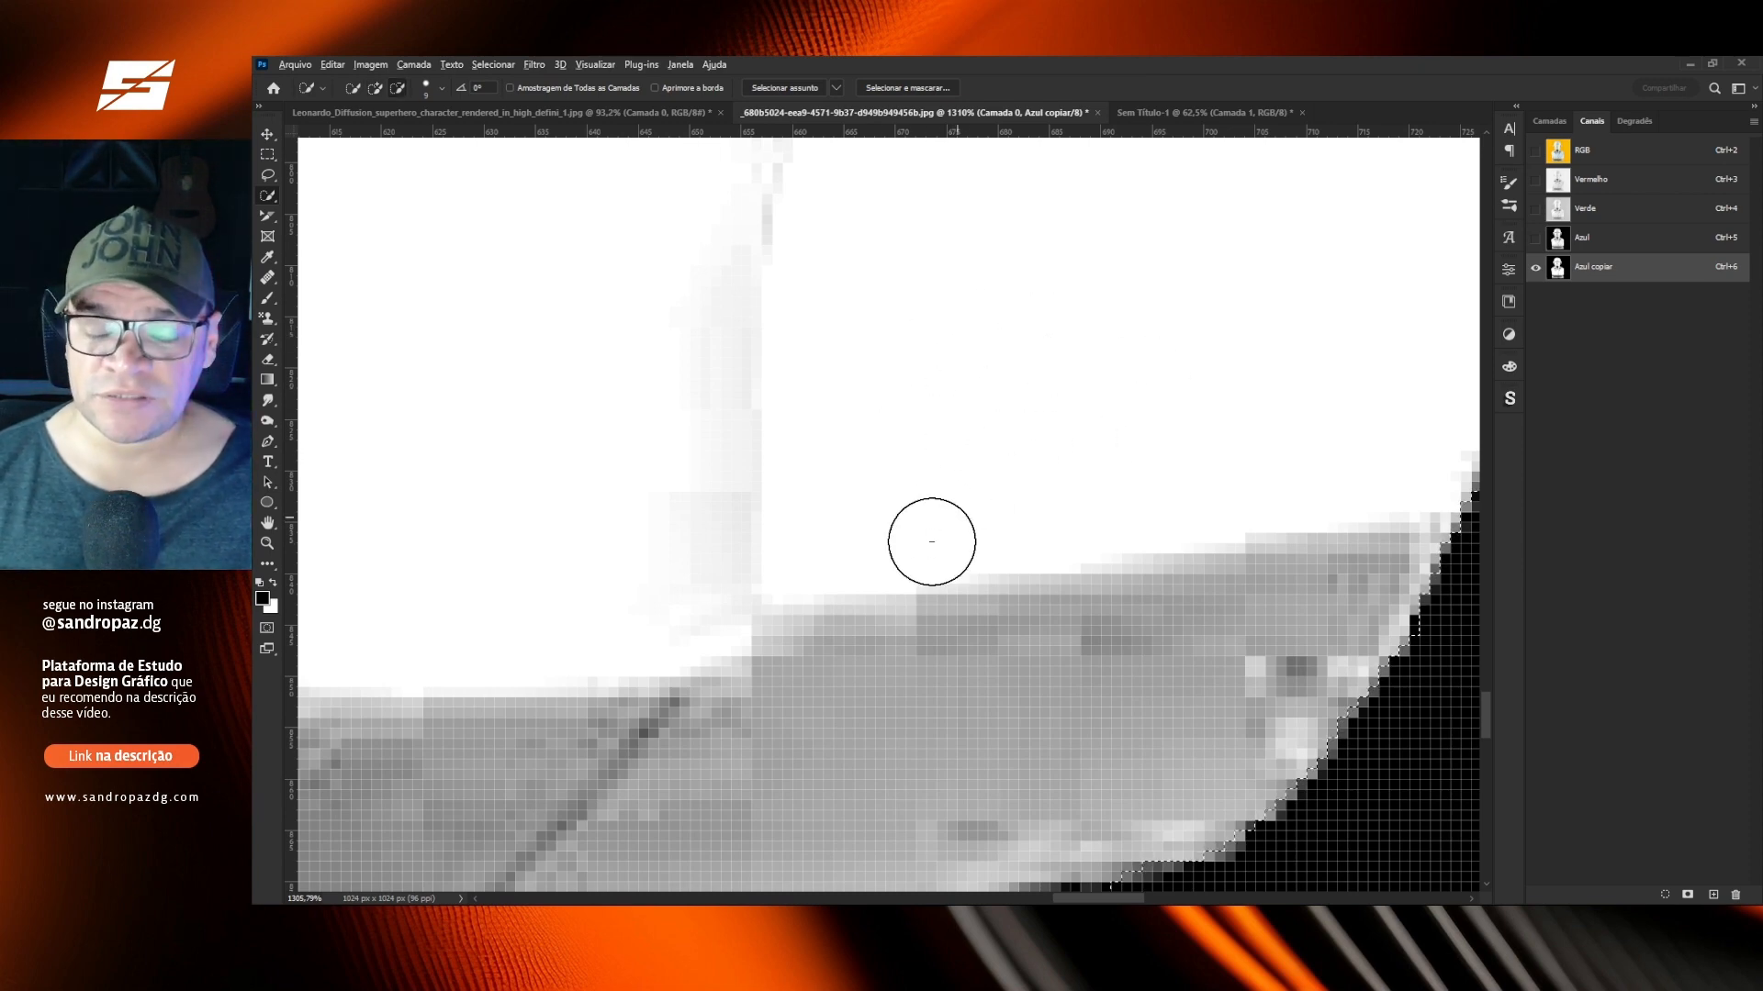
left_click_drag(967, 641, 942, 198)
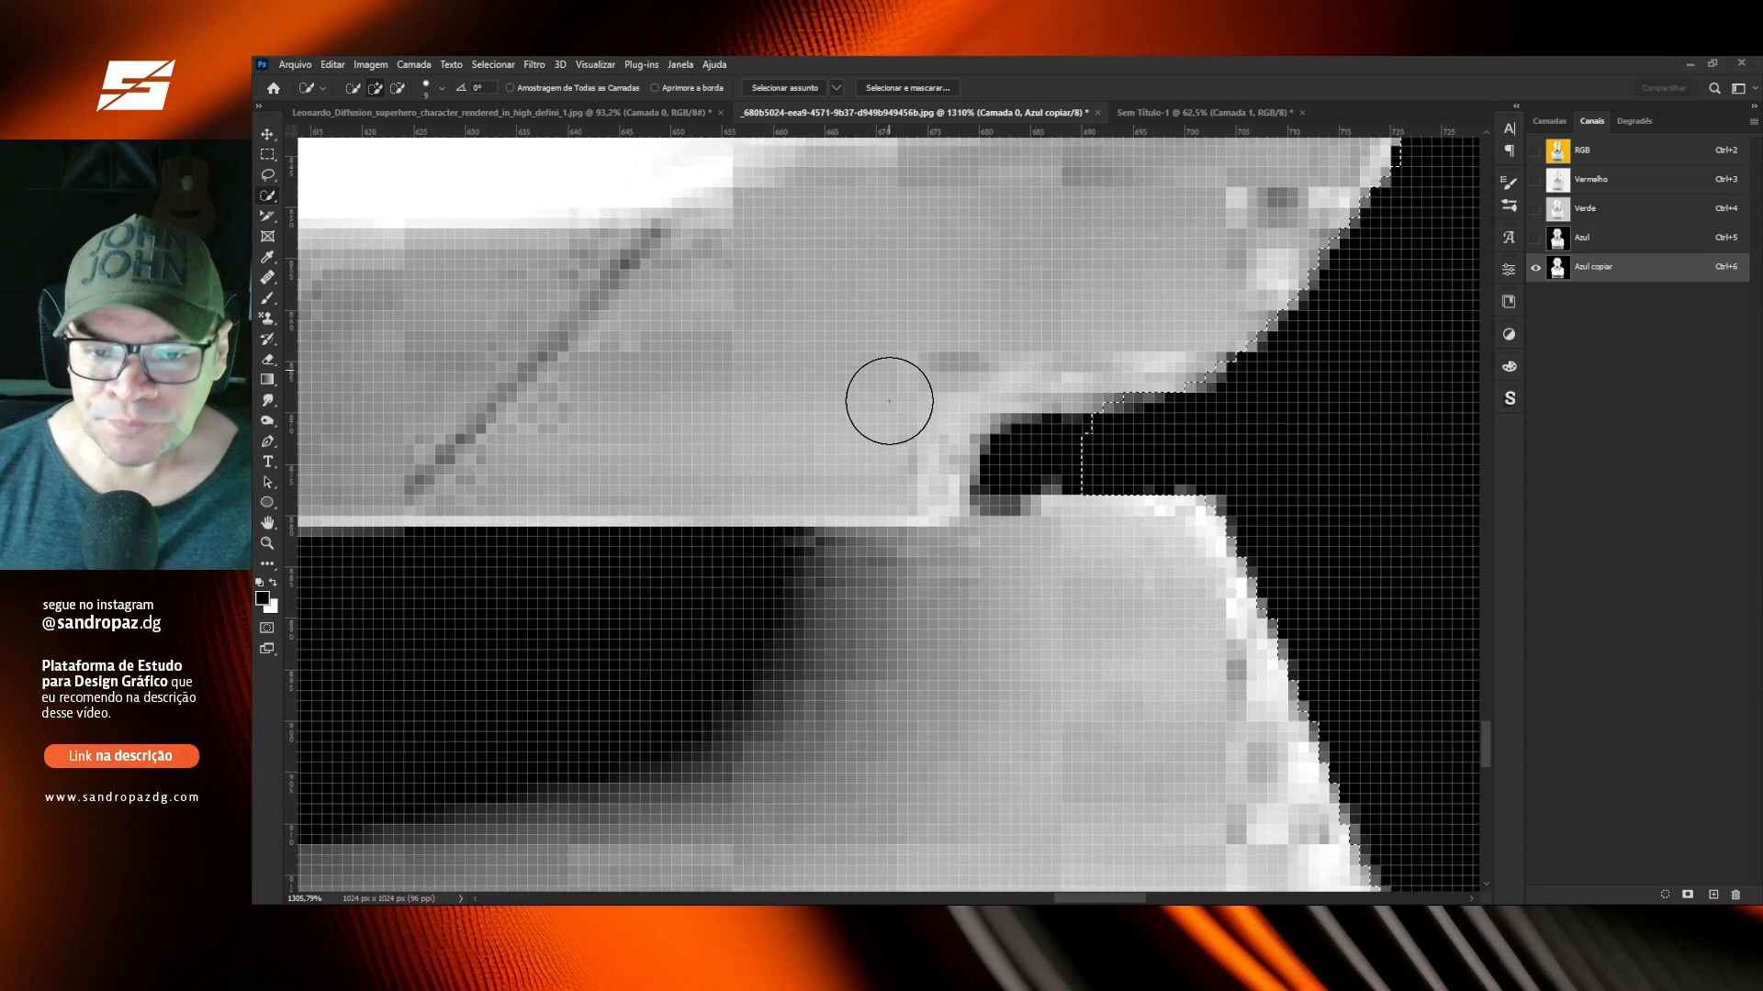
right_click(1077, 410, "alt")
left_click_drag(1055, 420, 1045, 421)
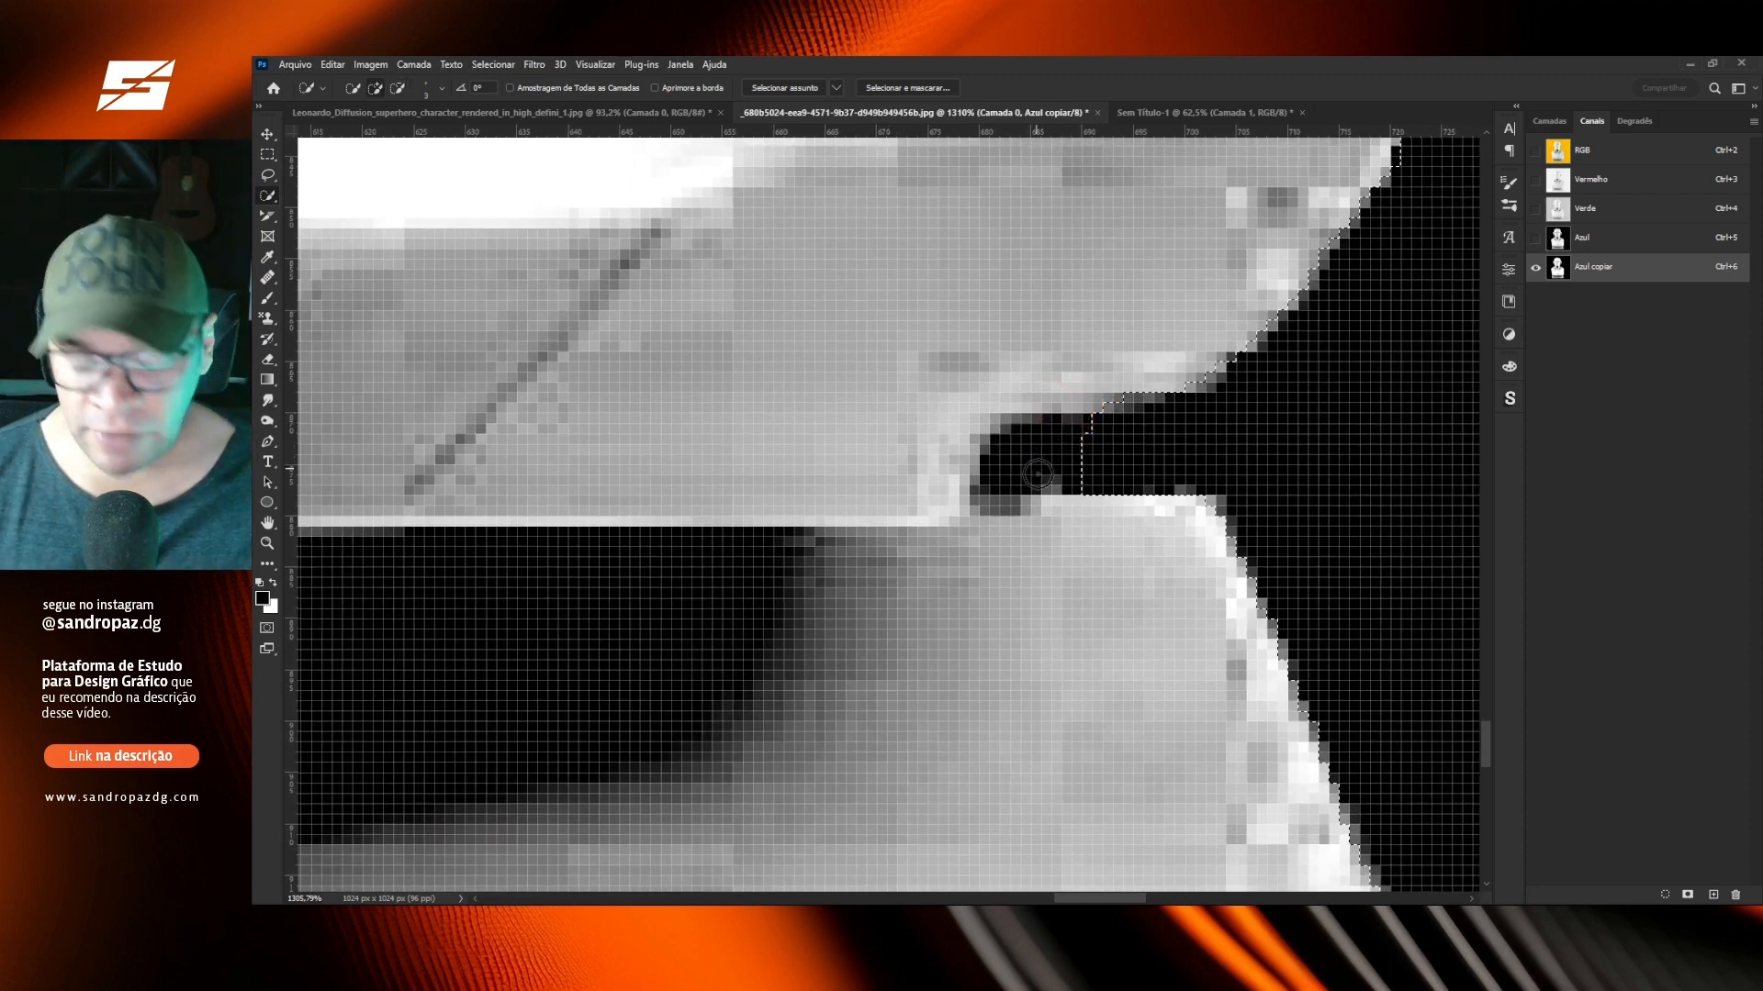
key("alt")
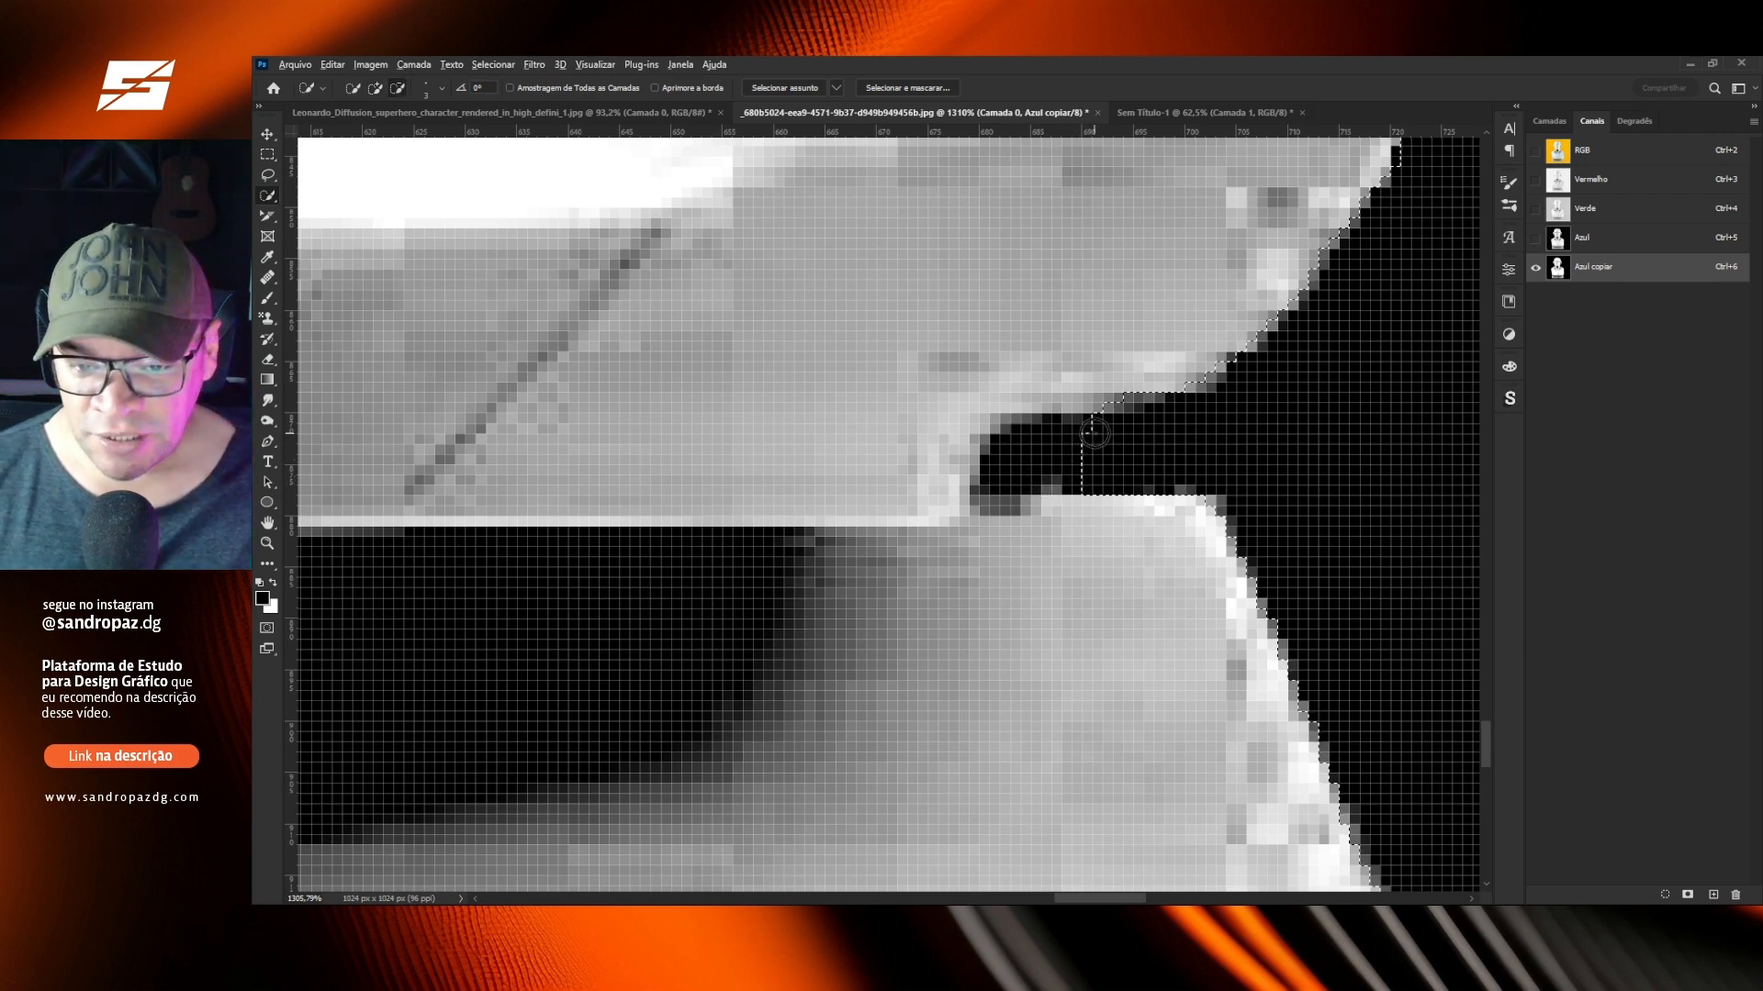
mouse_move(1079, 436)
left_mouse_down()
mouse_move(1003, 454)
mouse_move(1004, 485)
mouse_move(1084, 485)
mouse_move(1072, 442)
mouse_move(990, 450)
left_mouse_up()
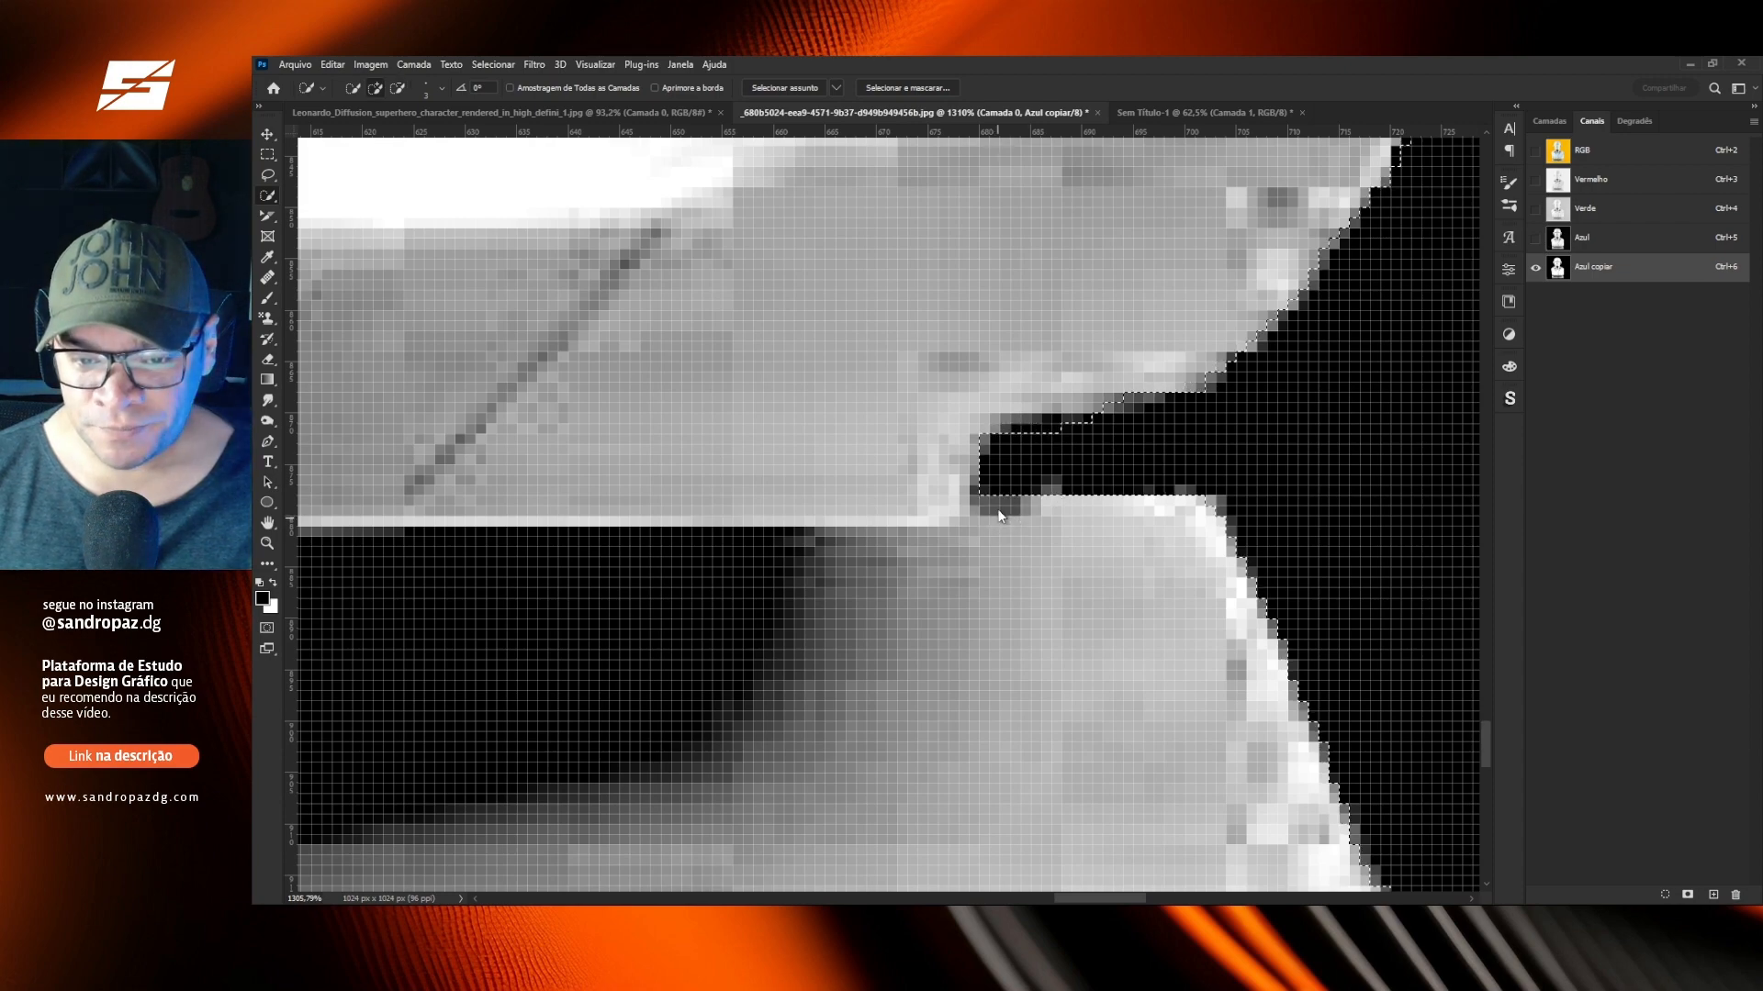
Check the selection outline around the pedestal notch, both ear pieces and the sides of the robot's head.
left_click_drag(1024, 683, 799, 511)
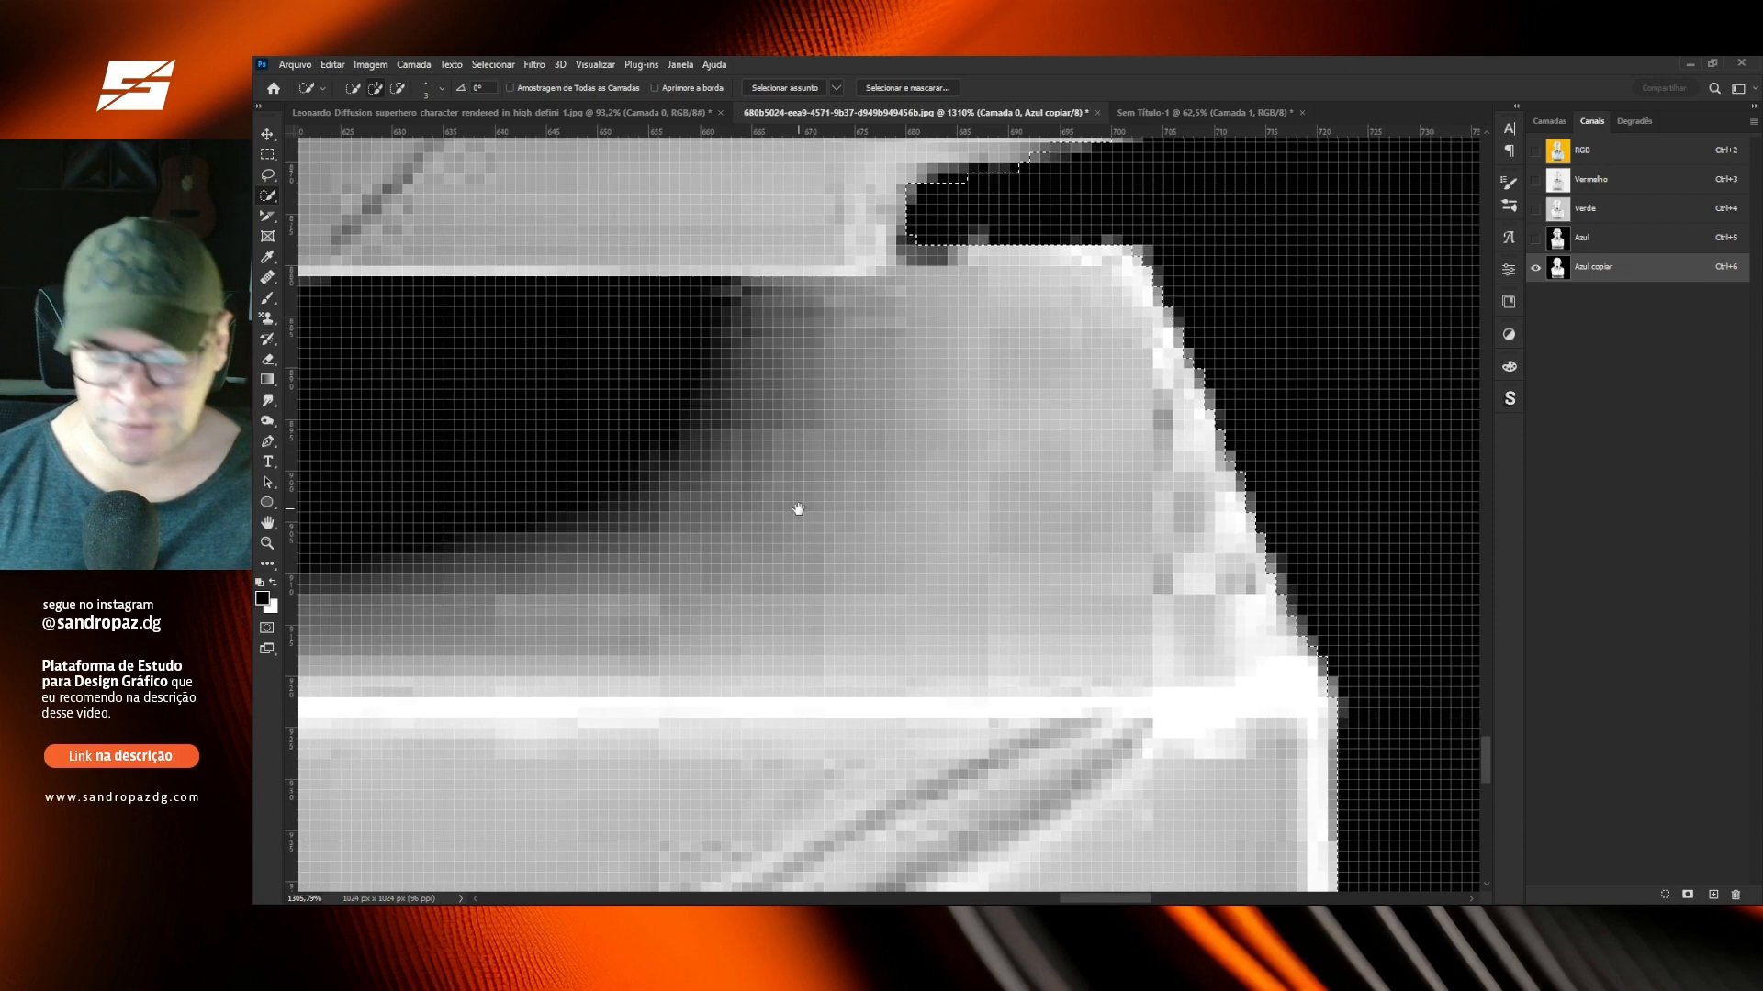
key("ctrl+0")
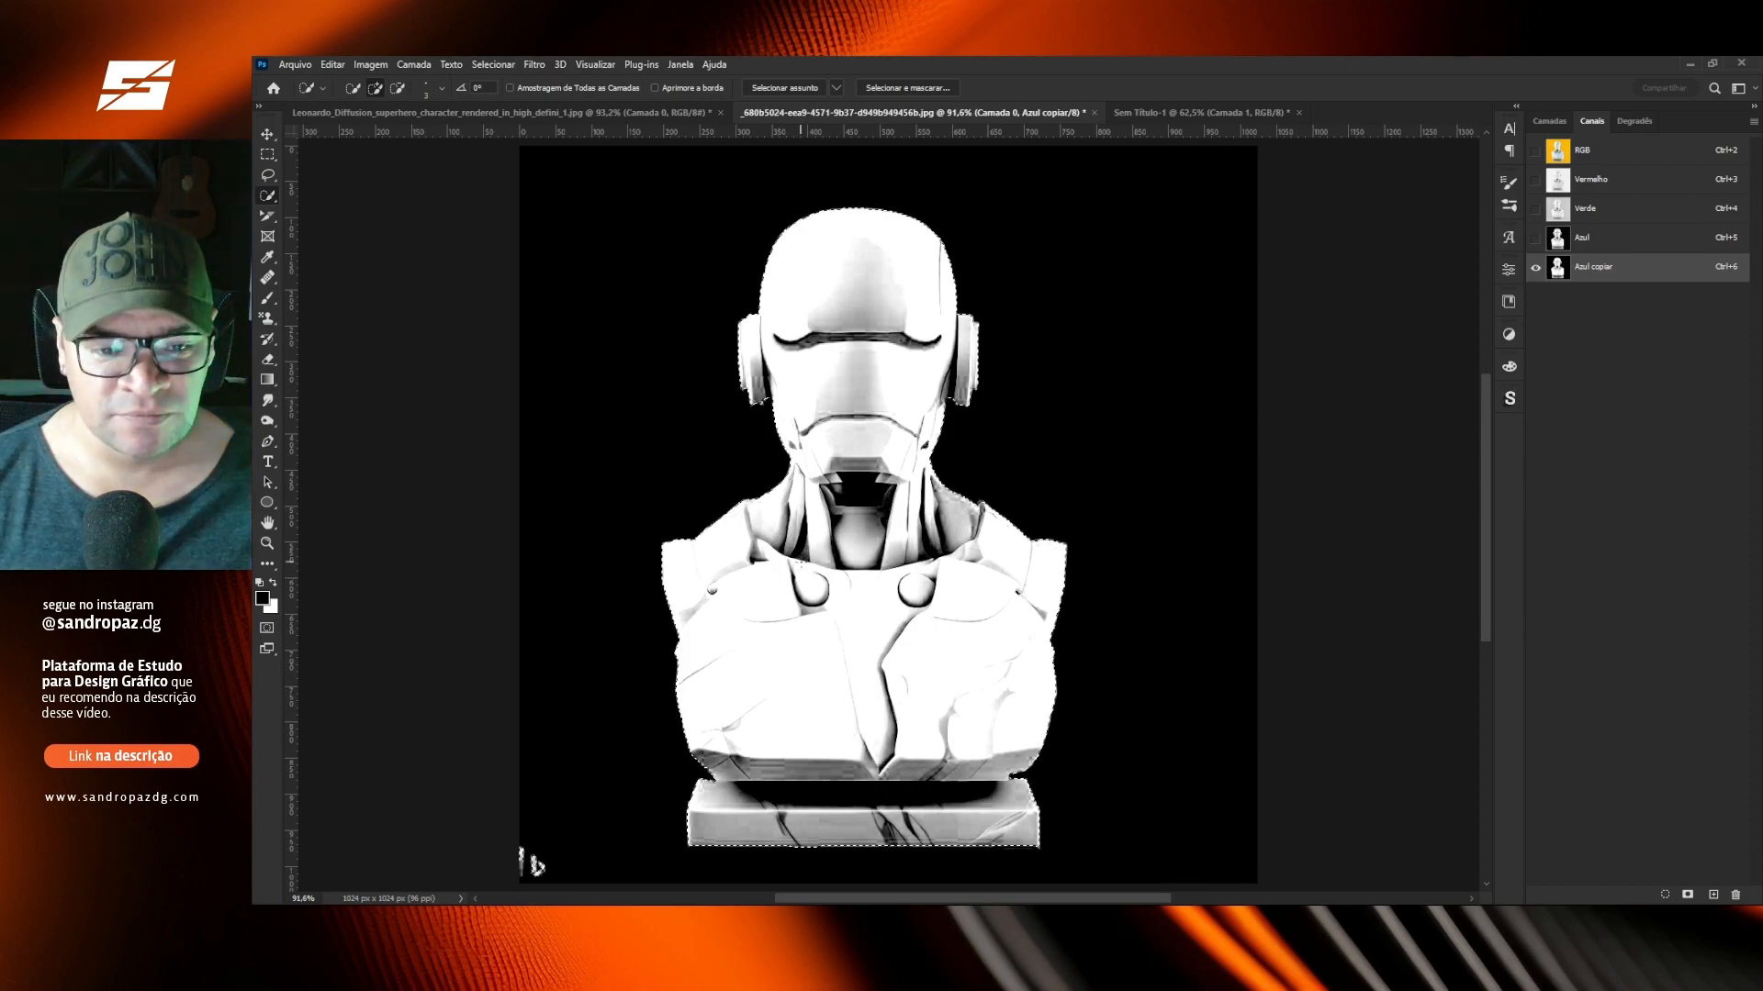
left_click_drag(732, 417, 1056, 477)
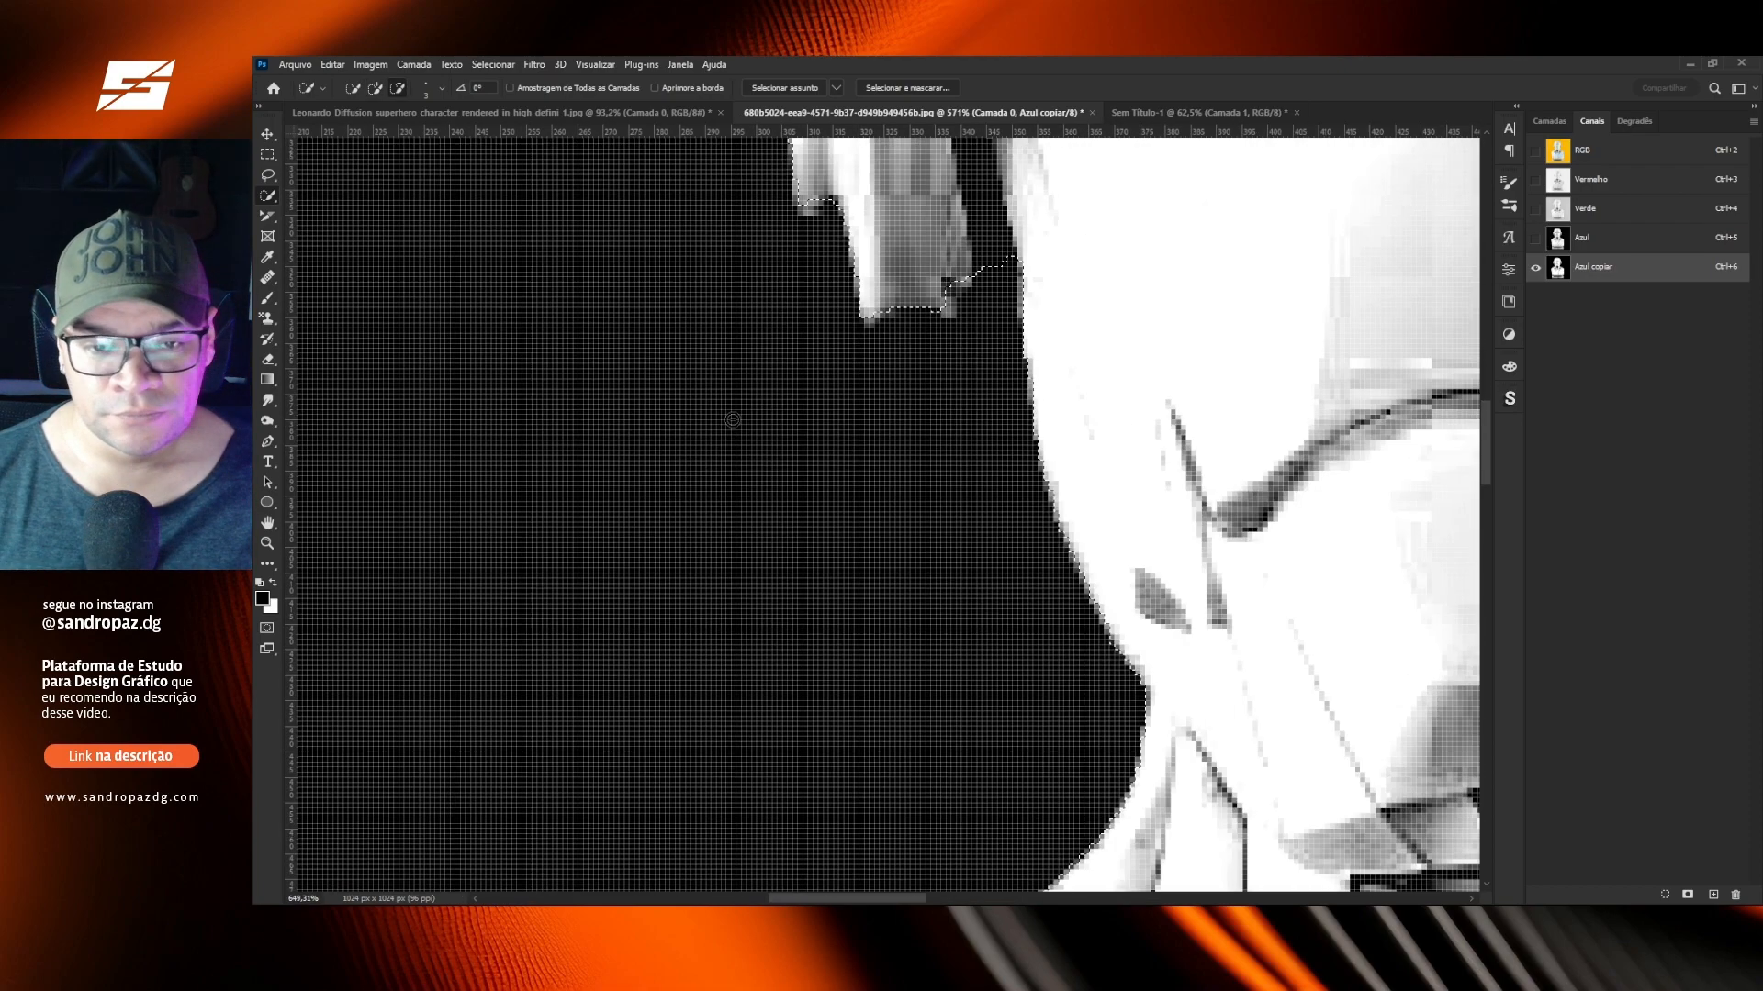
left_click_drag(1074, 386, 978, 578)
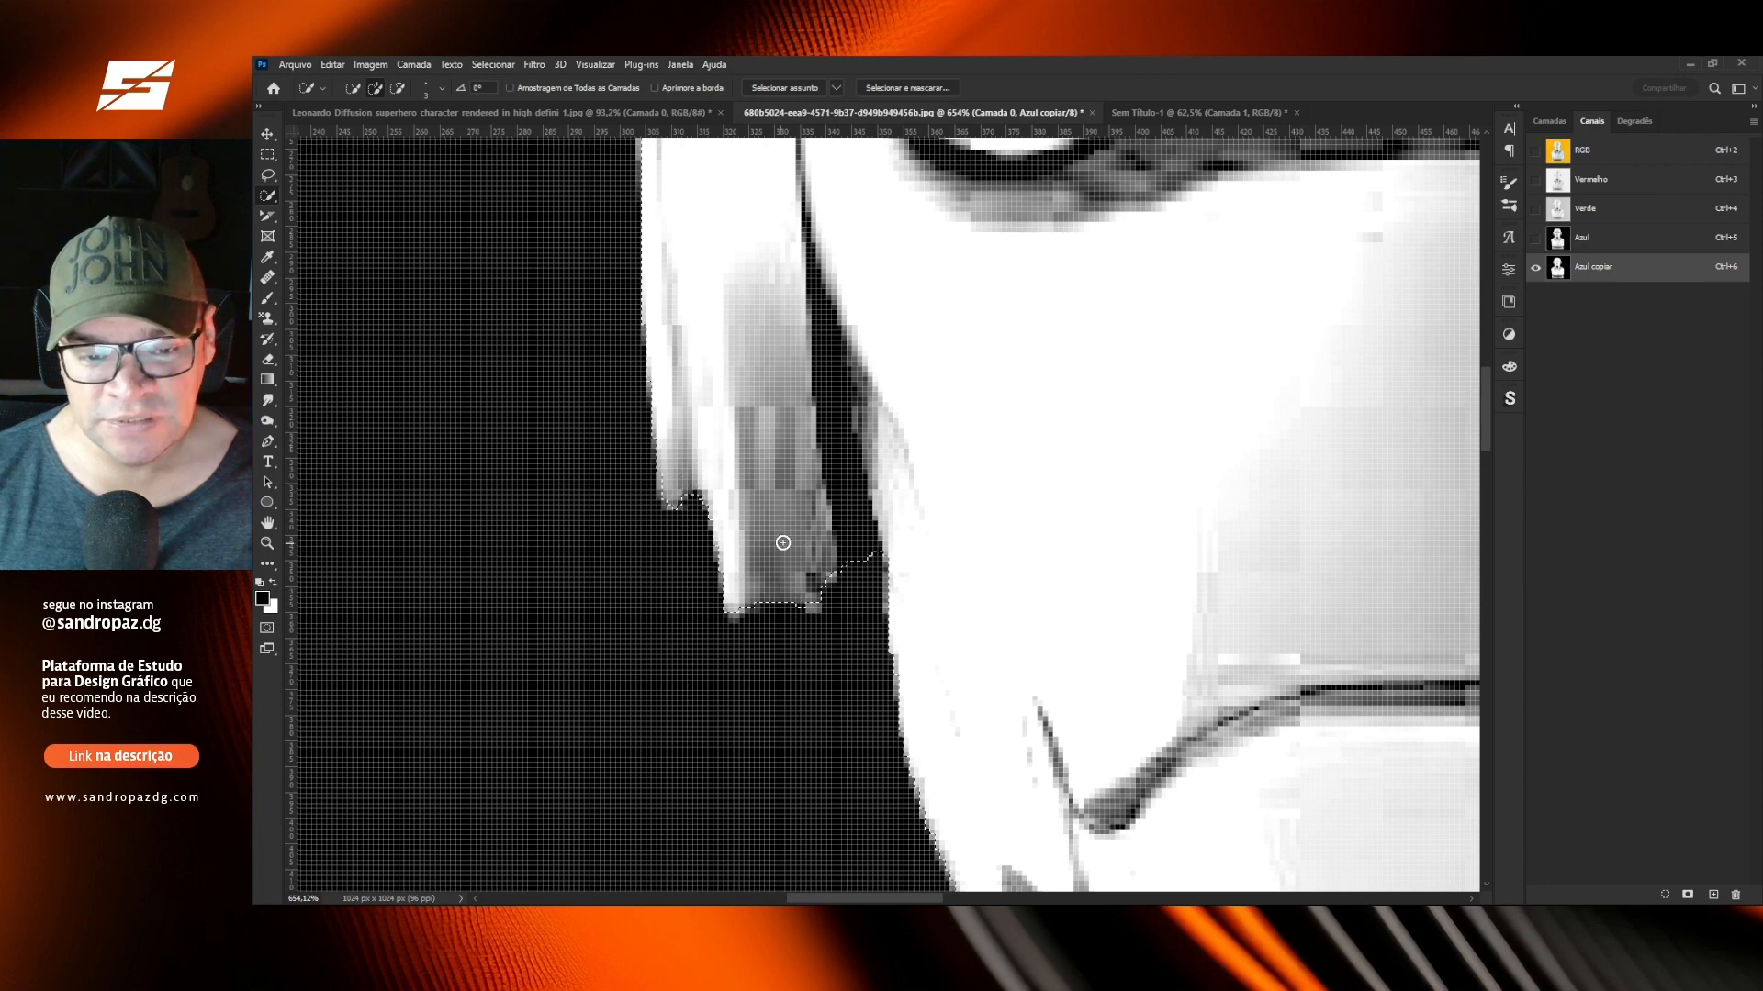
left_click_drag(751, 410, 544, 546)
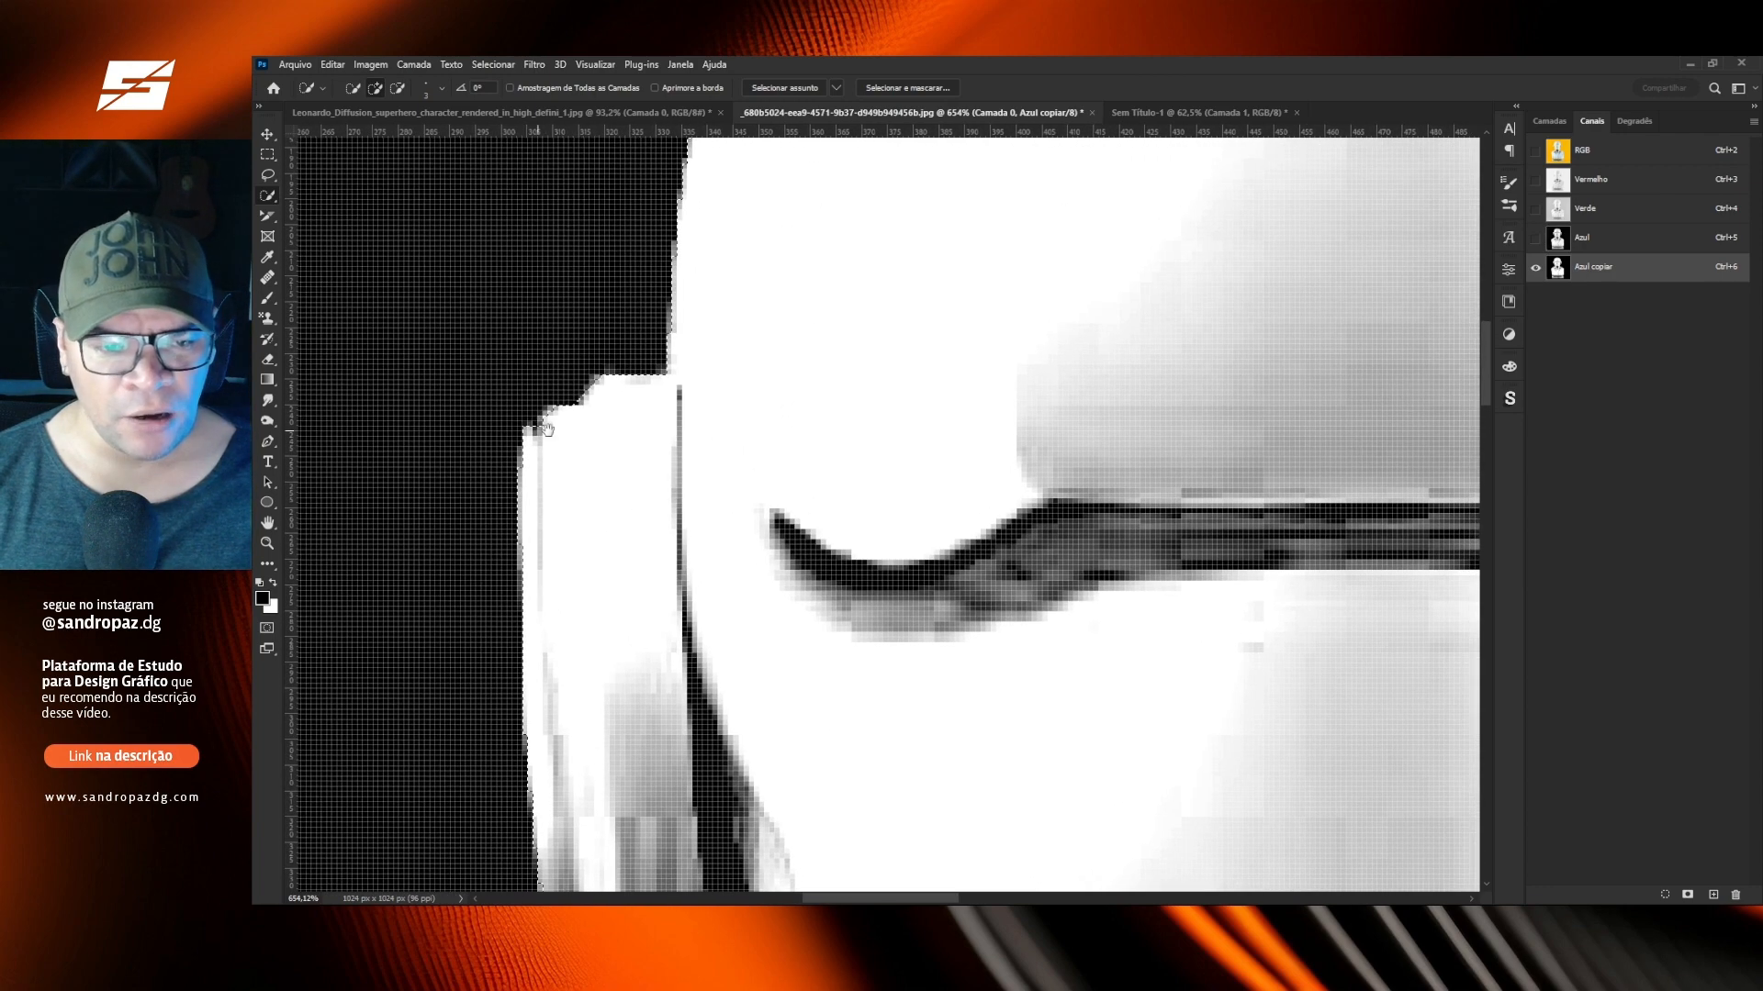
left_click_drag(865, 357, 534, 795)
left_click_drag(1056, 485, 702, 788)
left_click_drag(803, 691, 694, 310)
left_click_drag(1019, 742, 739, 341)
left_click_drag(877, 746, 780, 449)
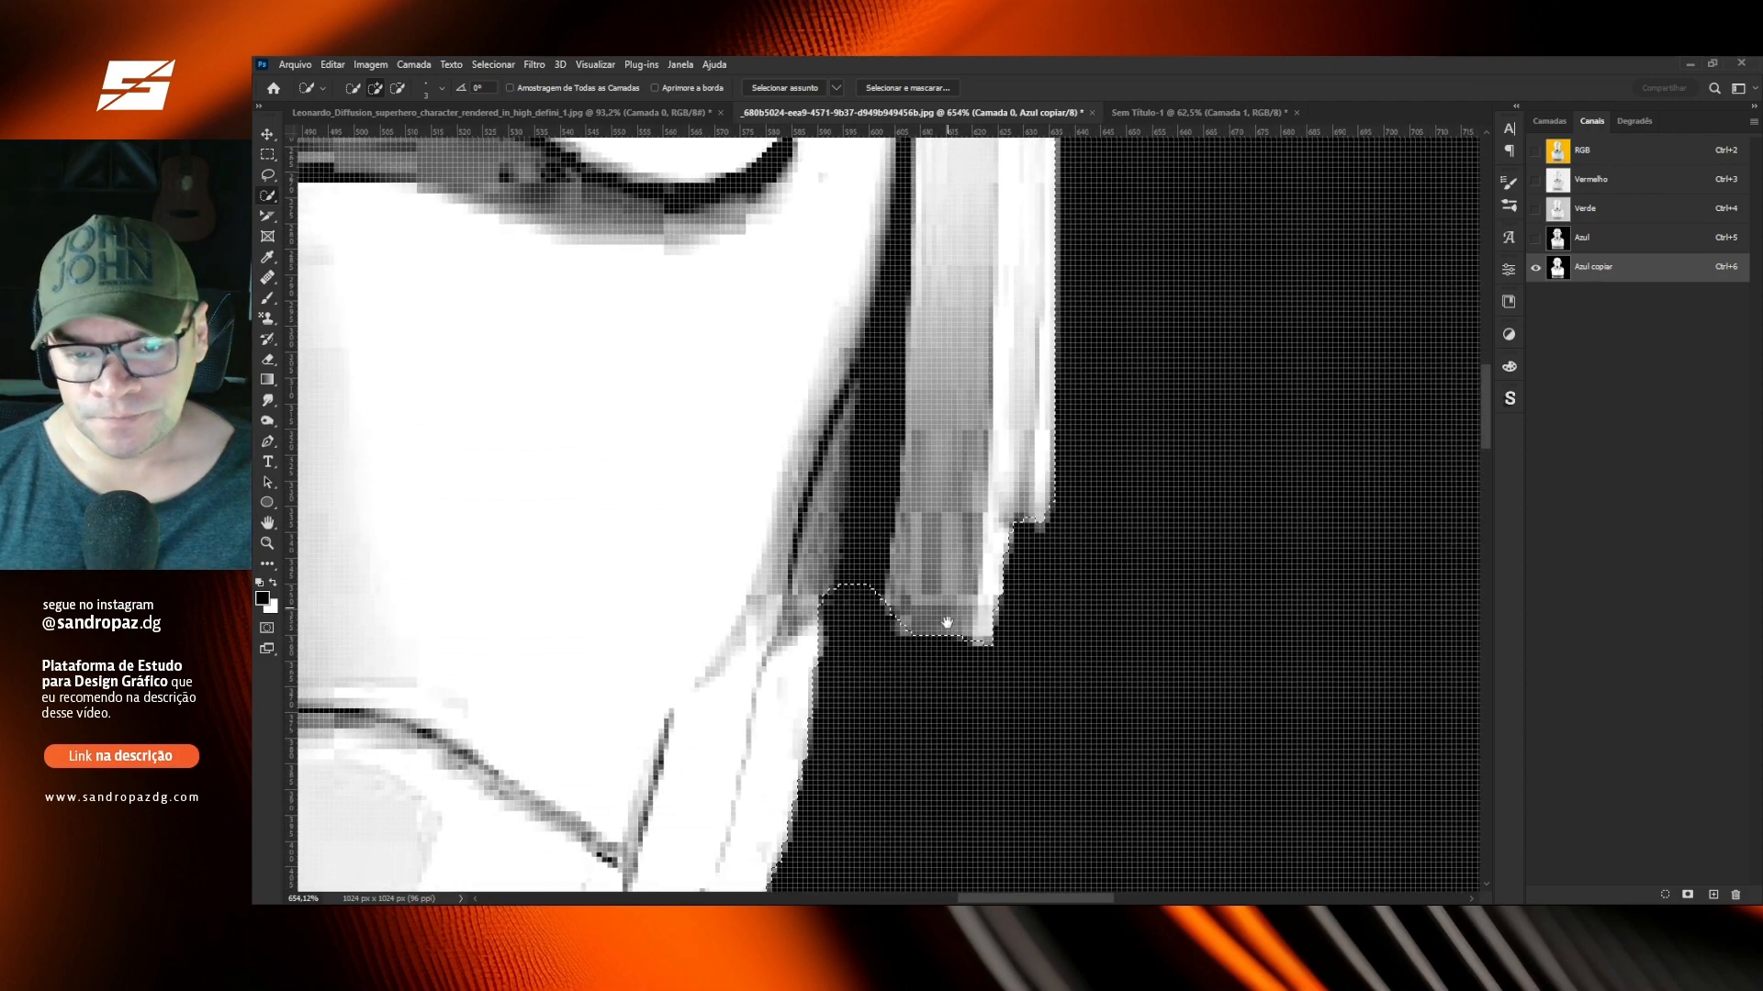
key("ctrl+0")
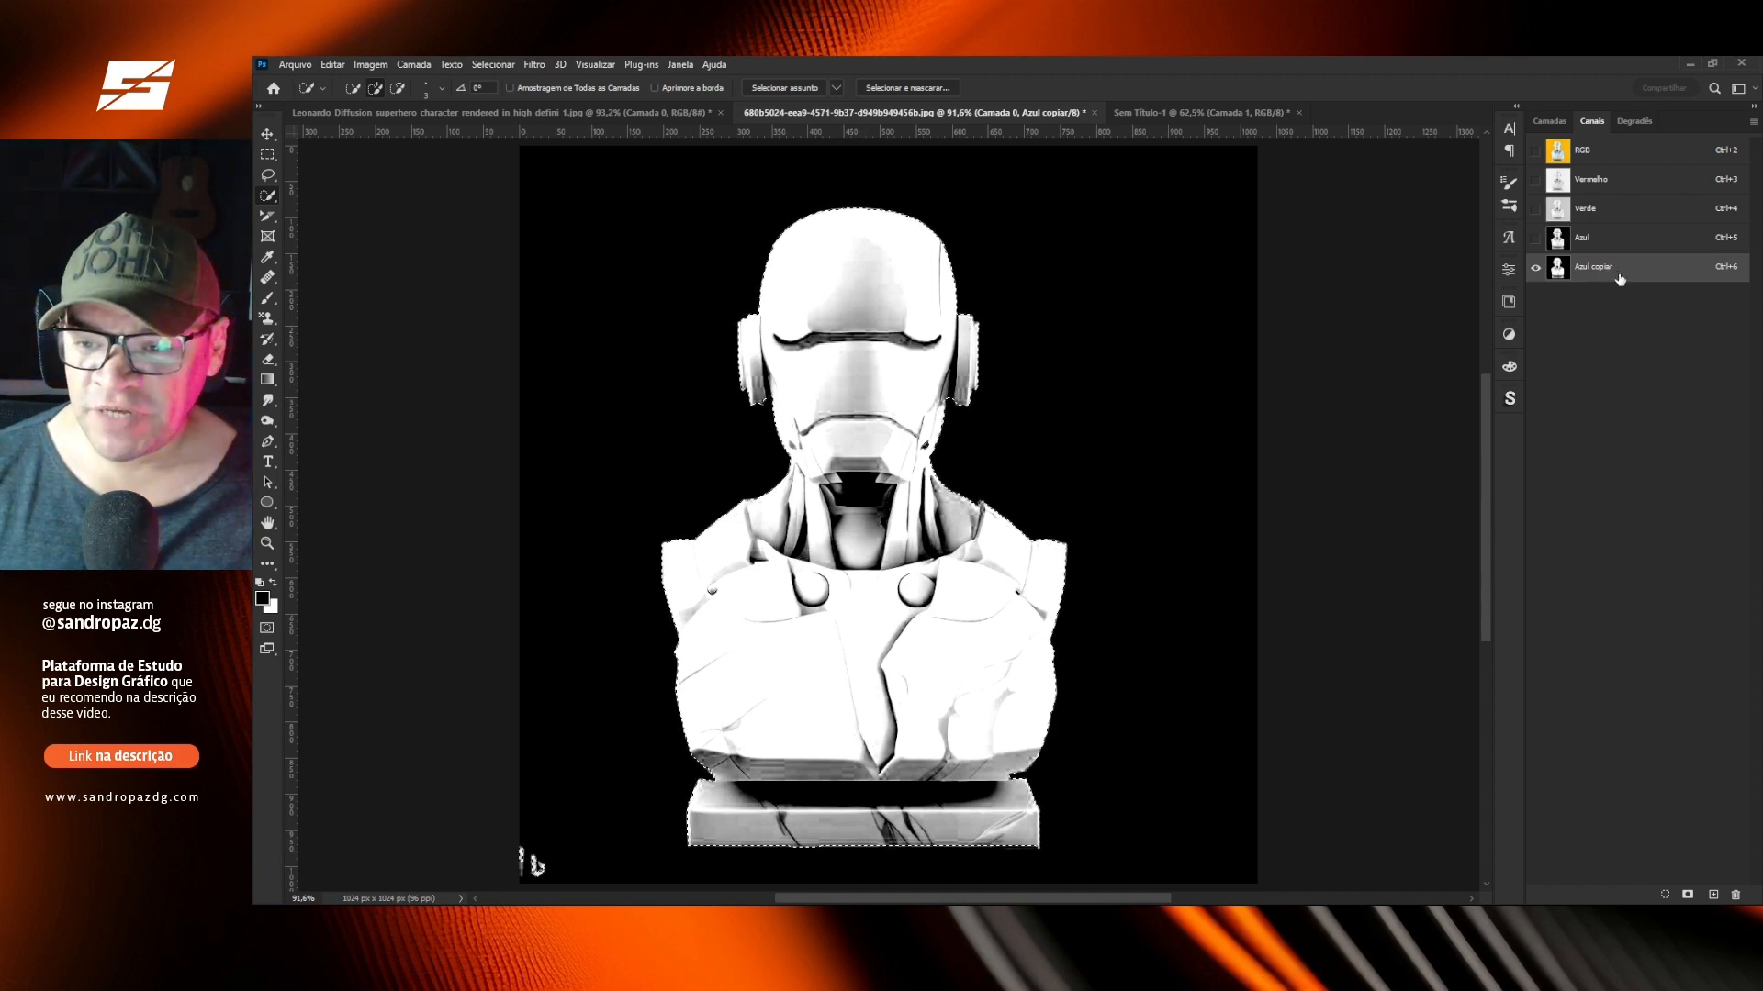
Delete the Azul copiar channel and return to the layers with the bust selection still active.
right_click(1650, 270)
left_click(1664, 292)
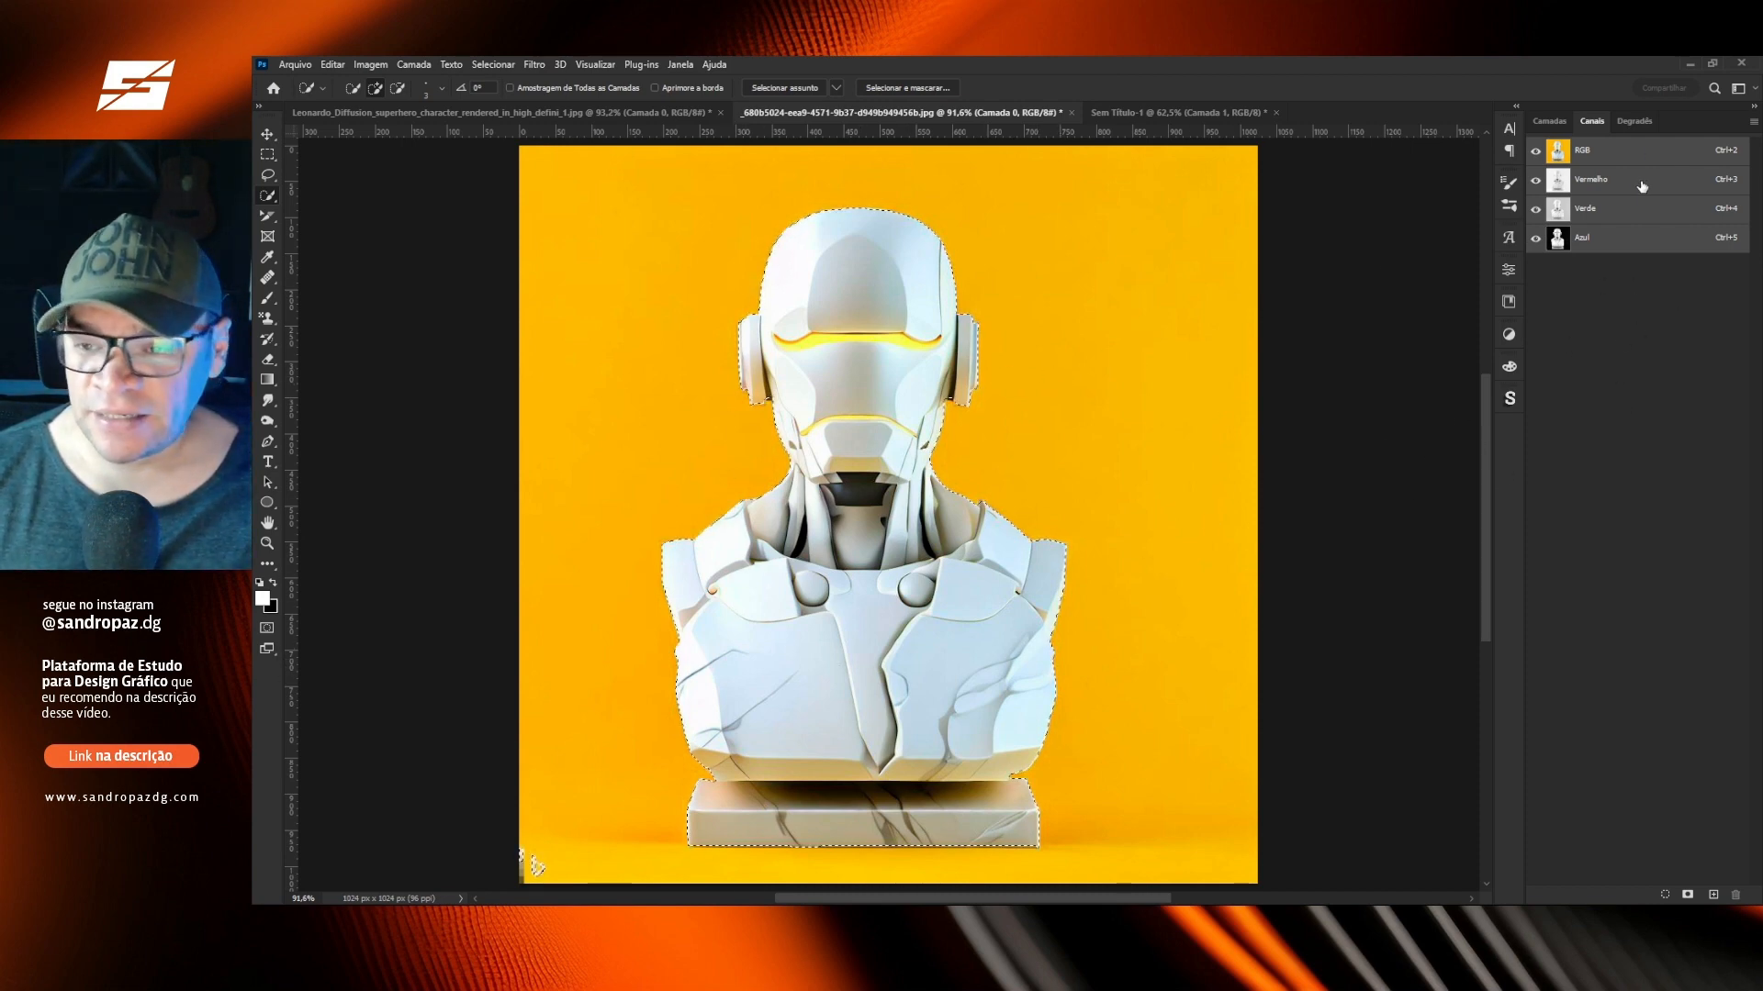
left_click(1550, 122)
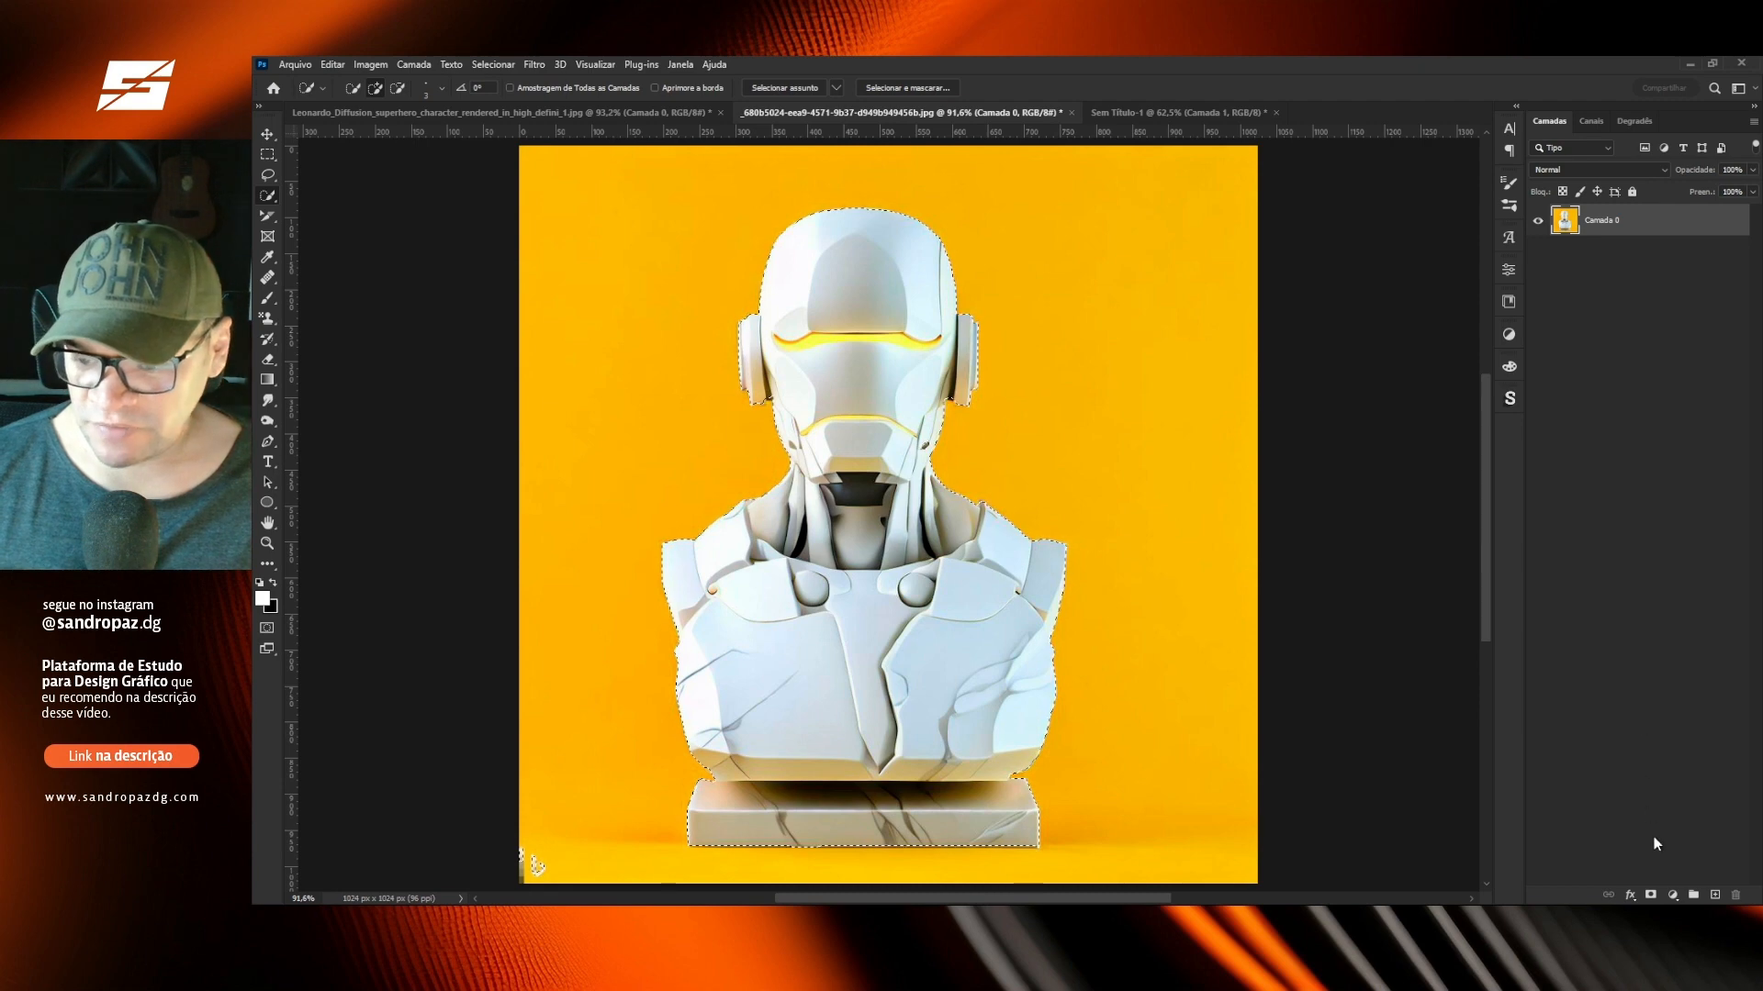
Add a layer mask from the bust selection to Camada 0 and undo it.
left_click(1650, 895)
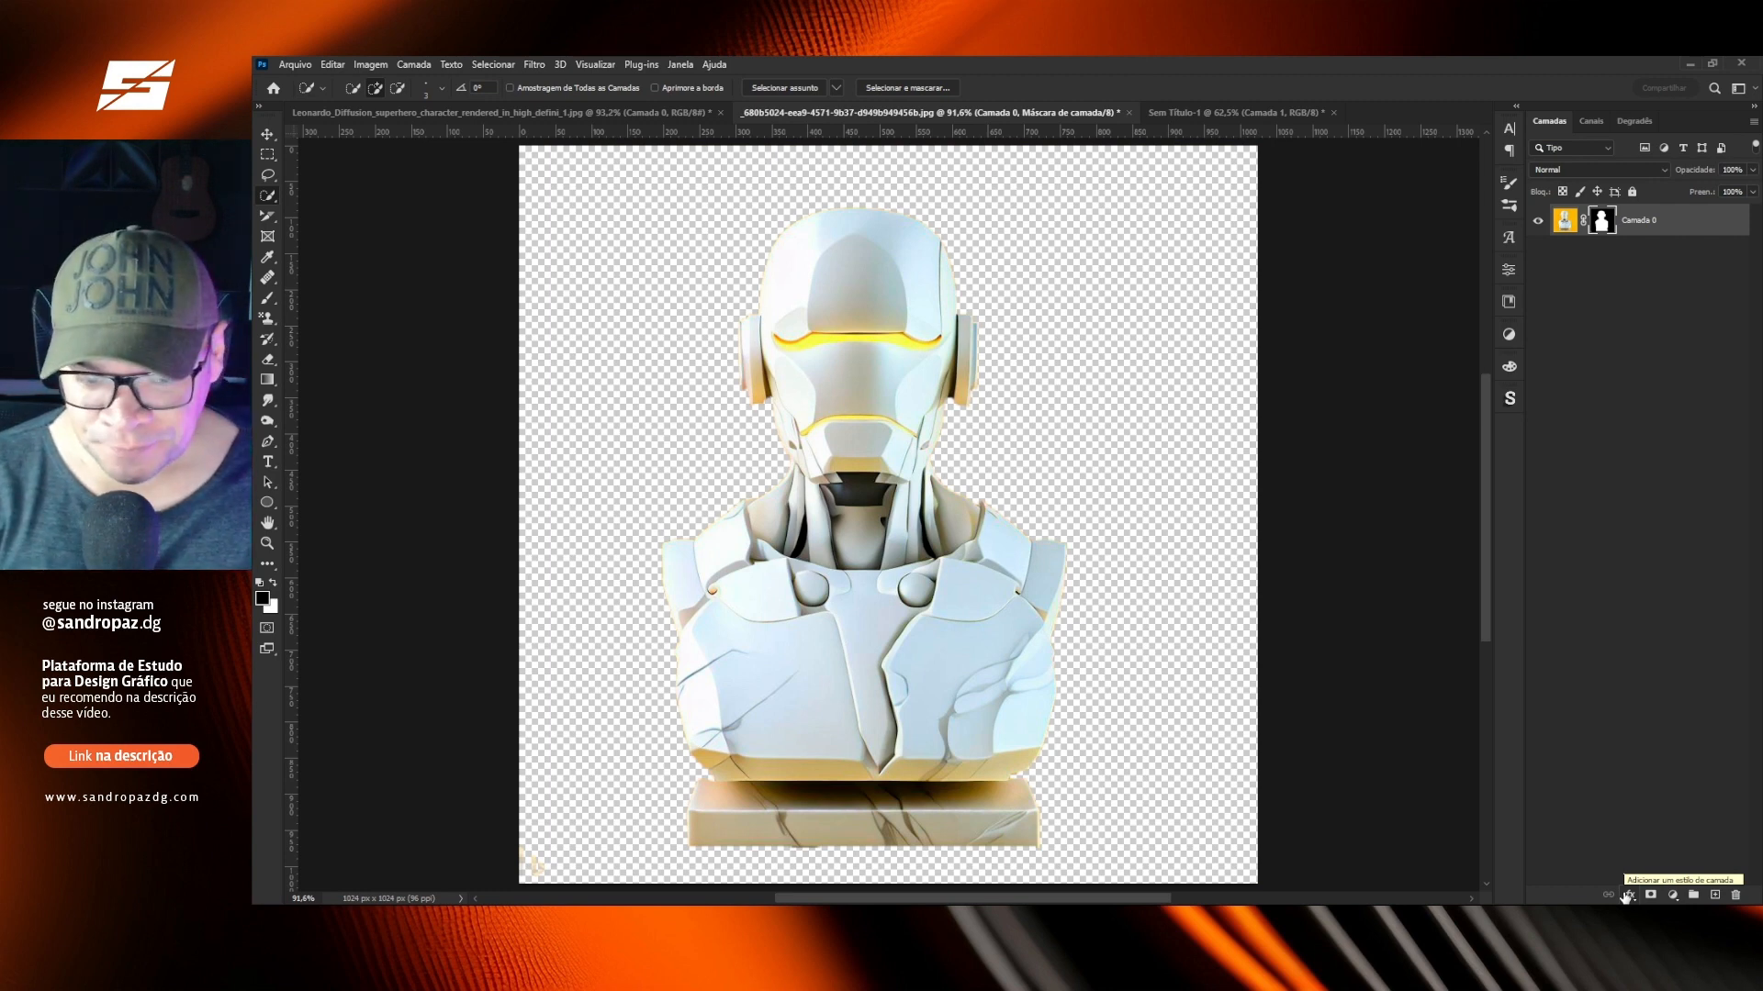
key("ctrl+z")
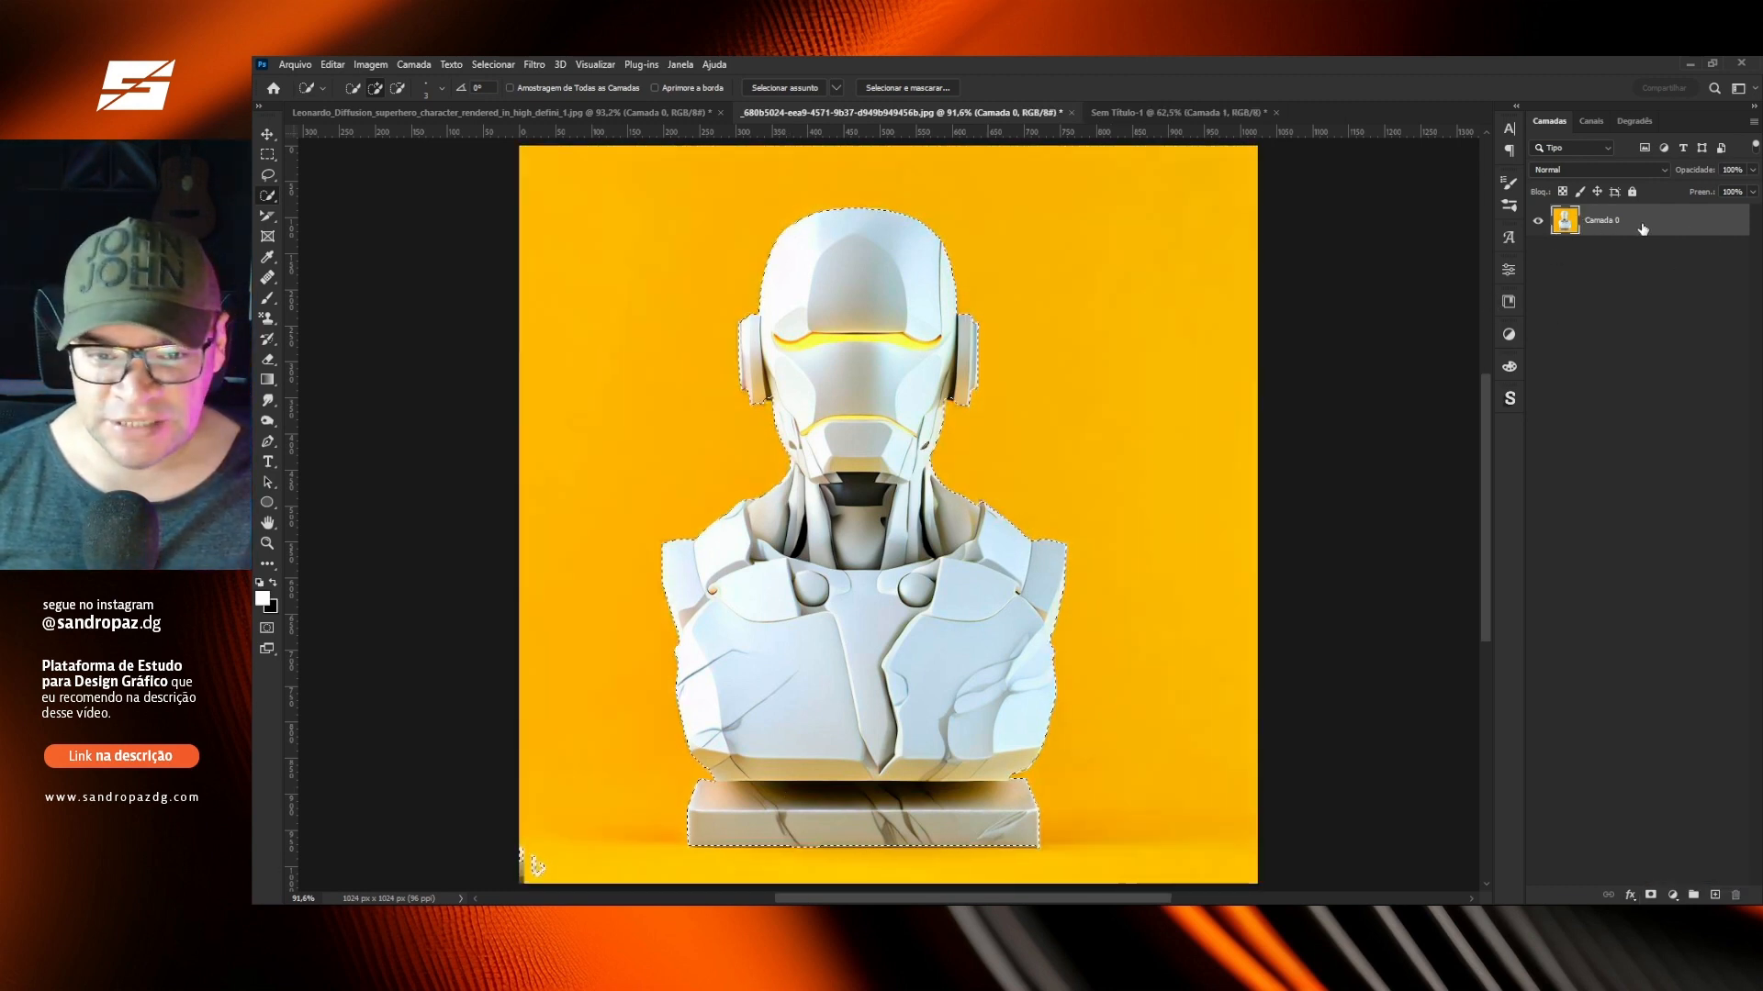
Refine the bust selection in Select and Mask with Smooth set to 1.
key("alt+r")
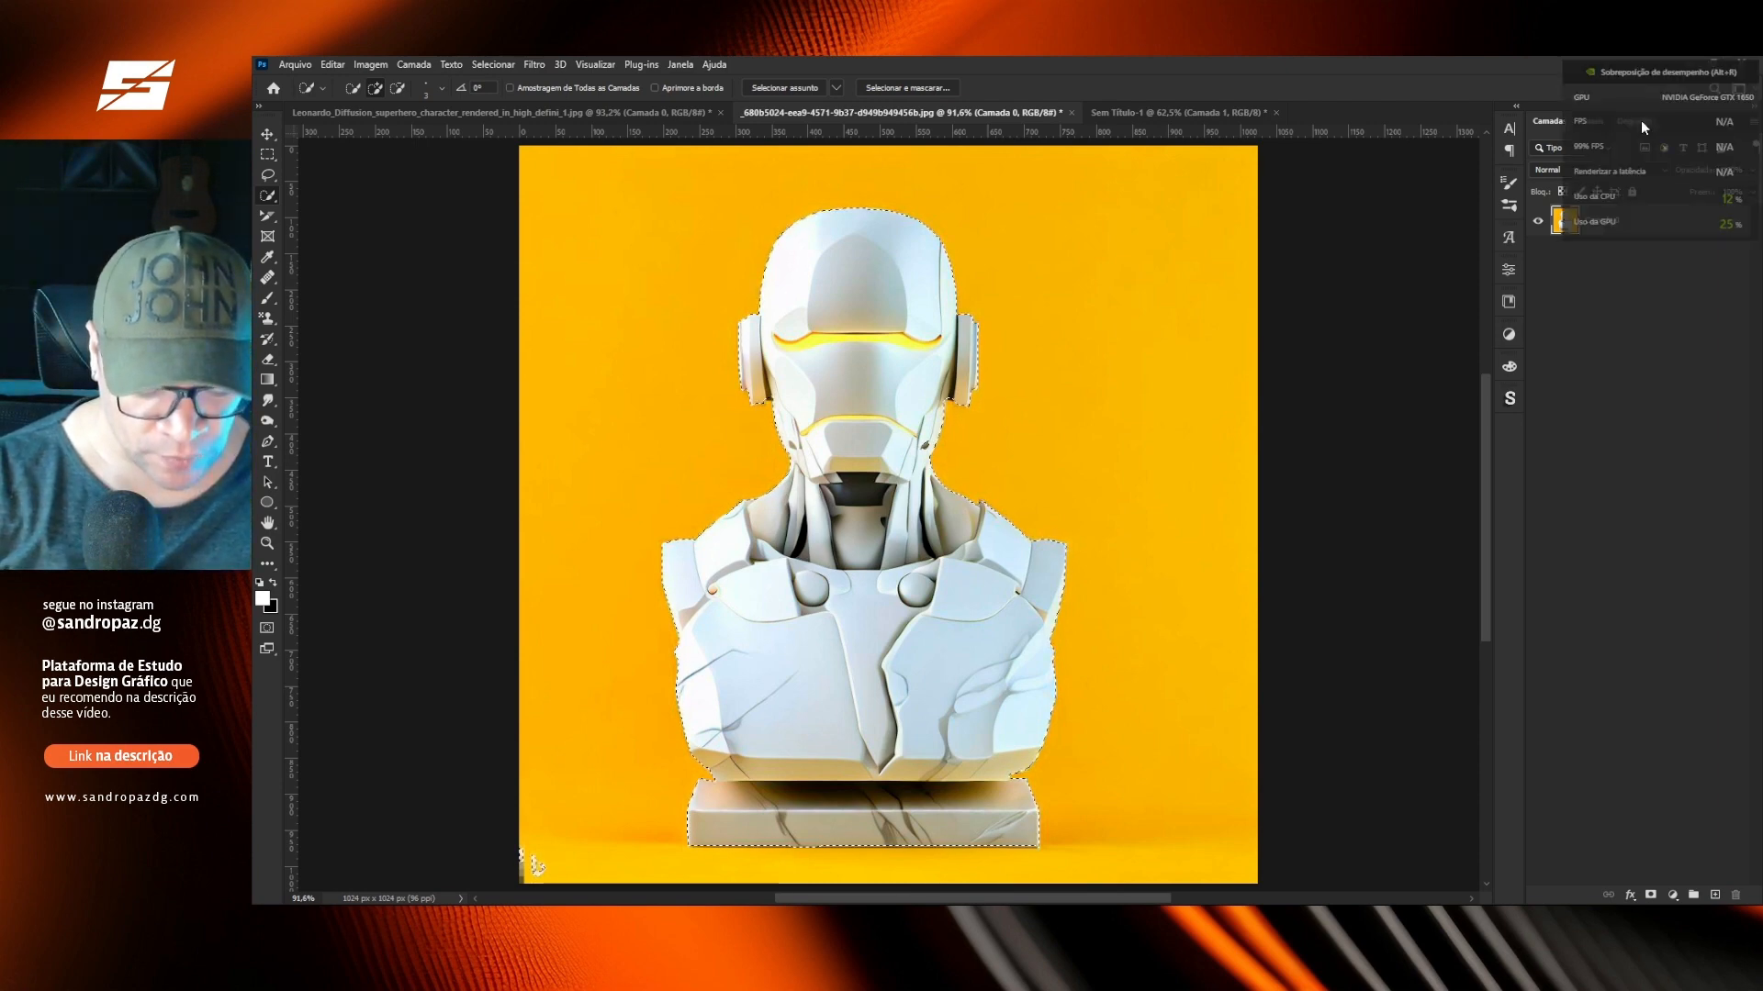
key("ctrl+alt+r")
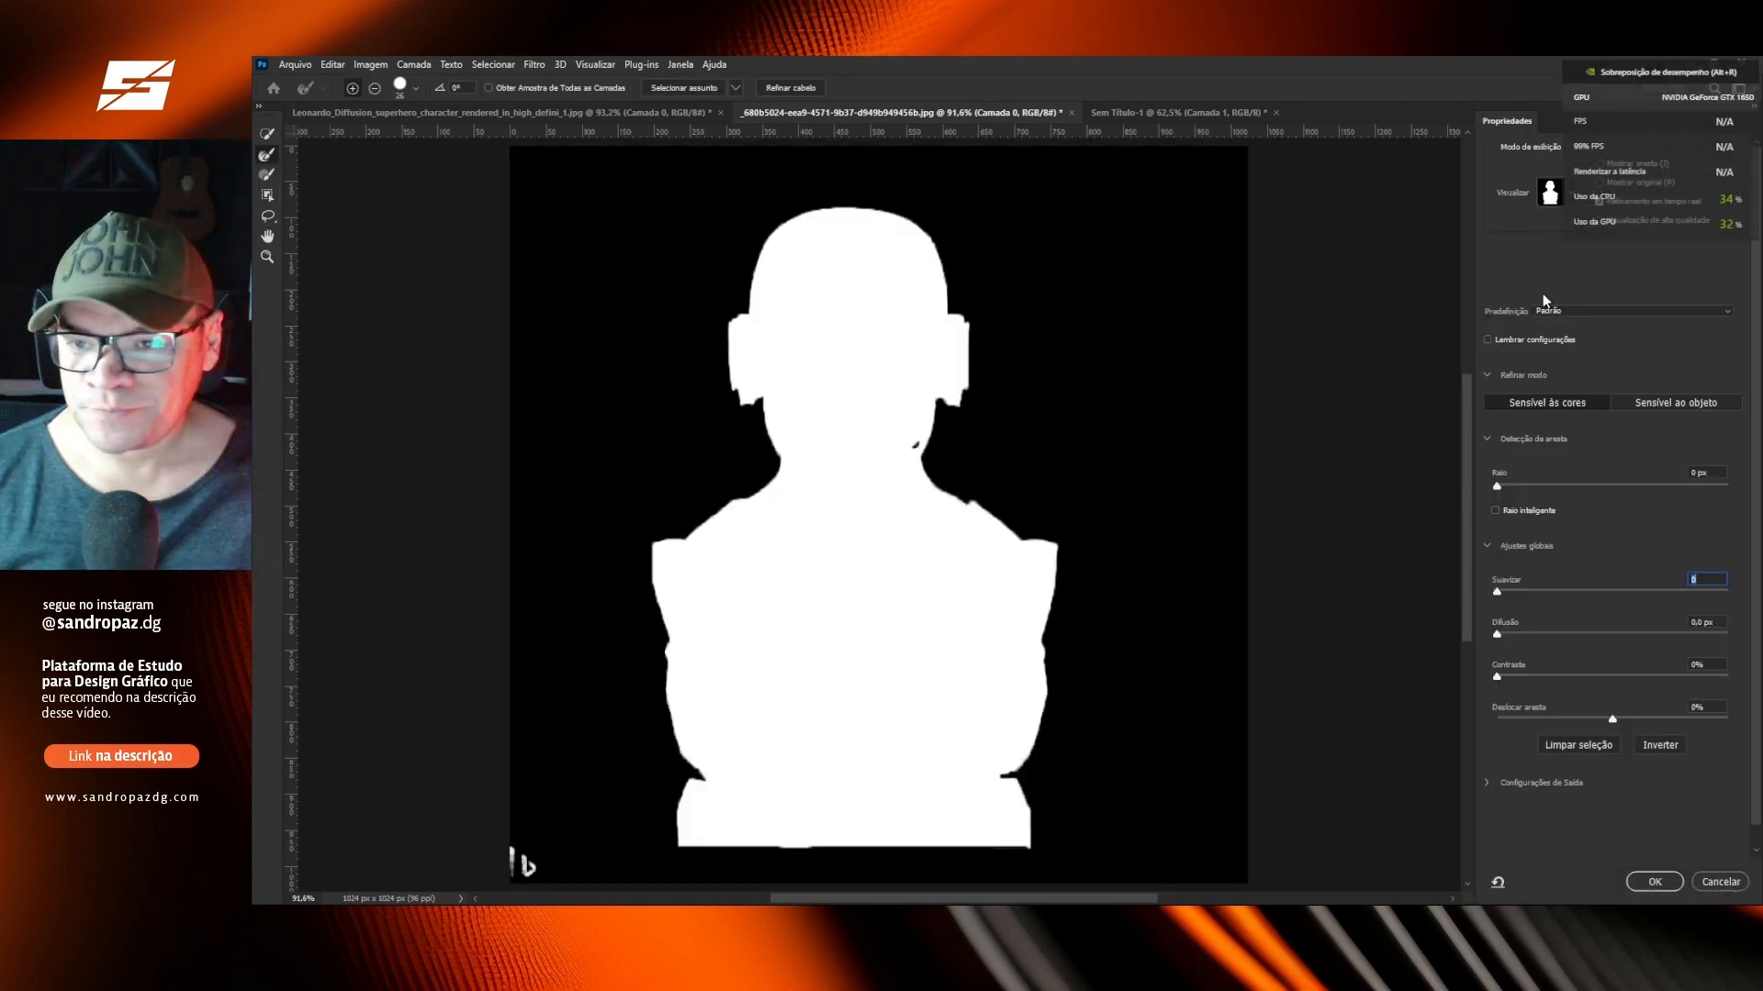
key("alt+r")
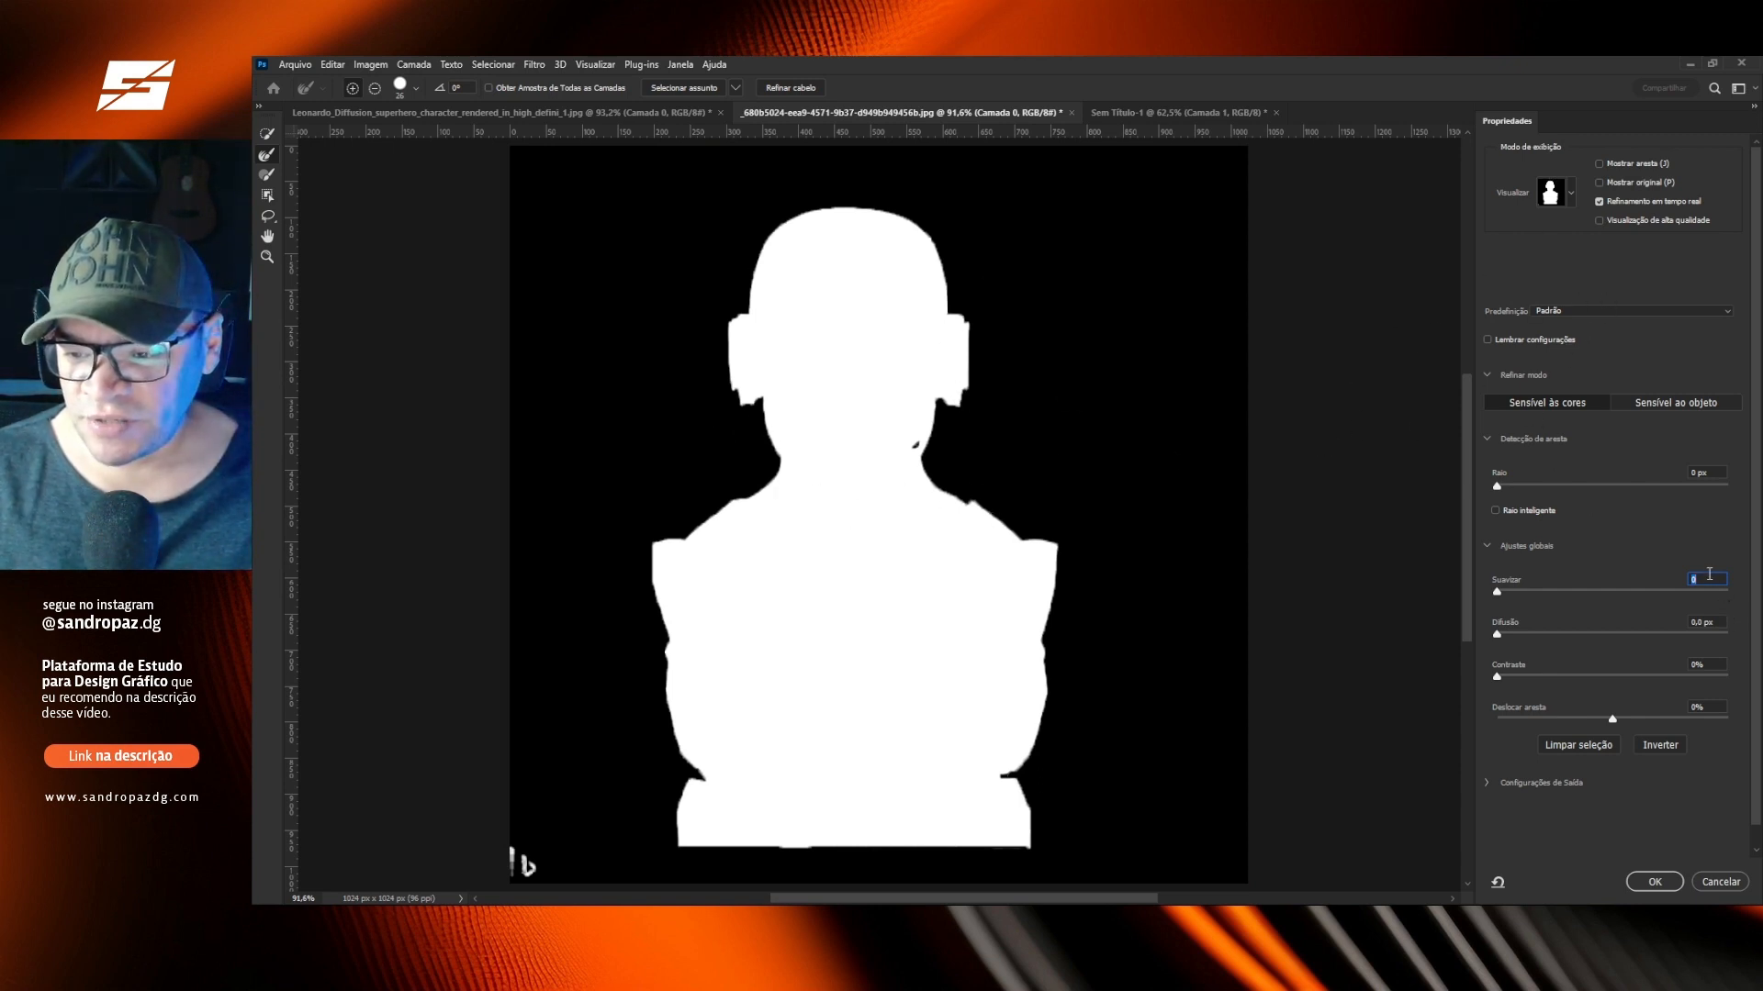
left_click_drag(986, 624, 857, 355)
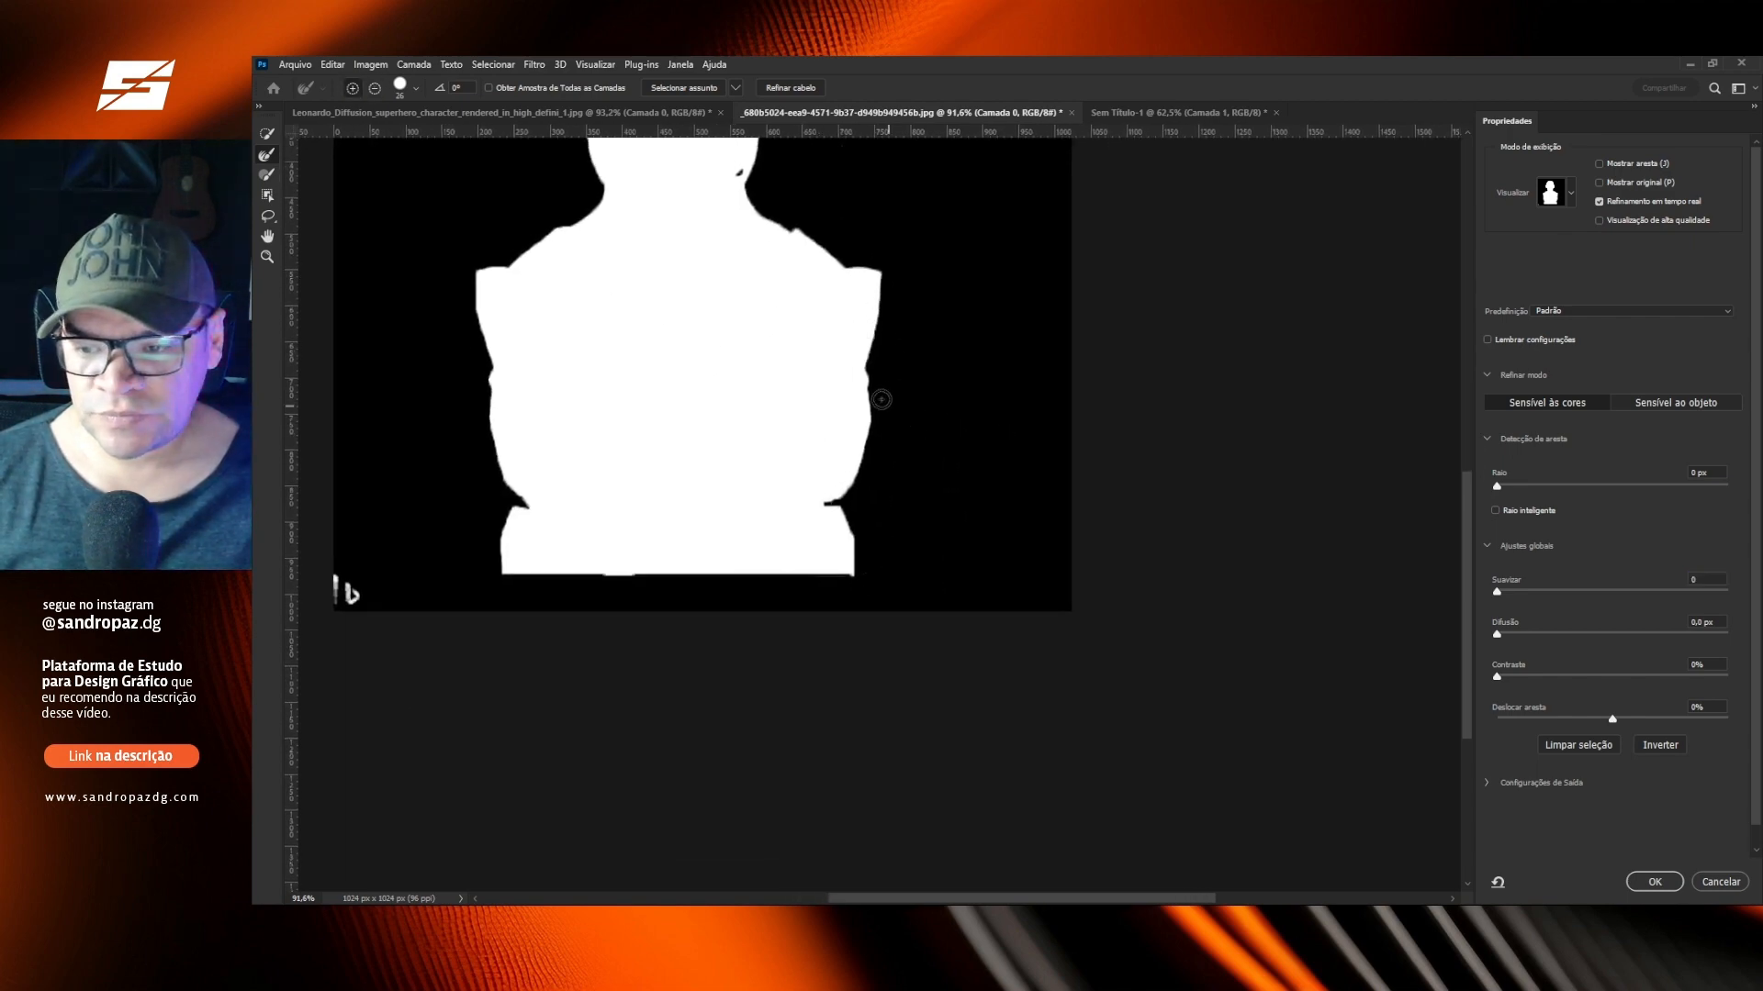
scroll(856, 356, "up", 1)
scroll(846, 395, "up", 5)
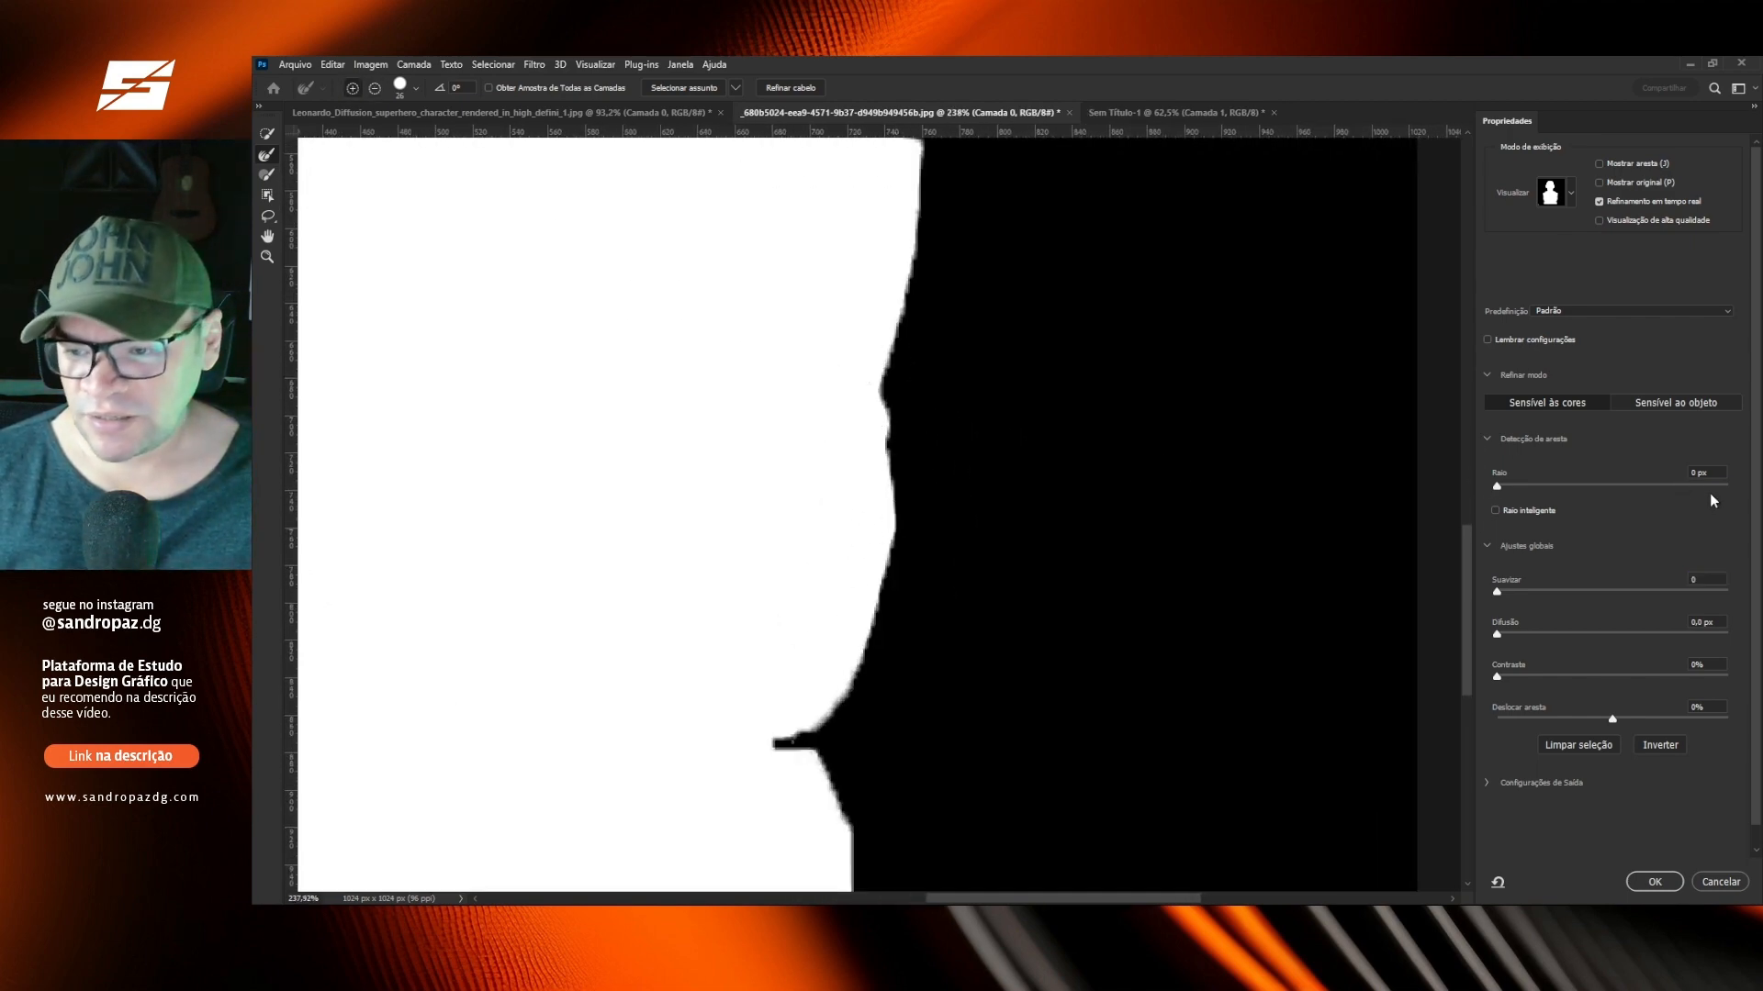
key("Up")
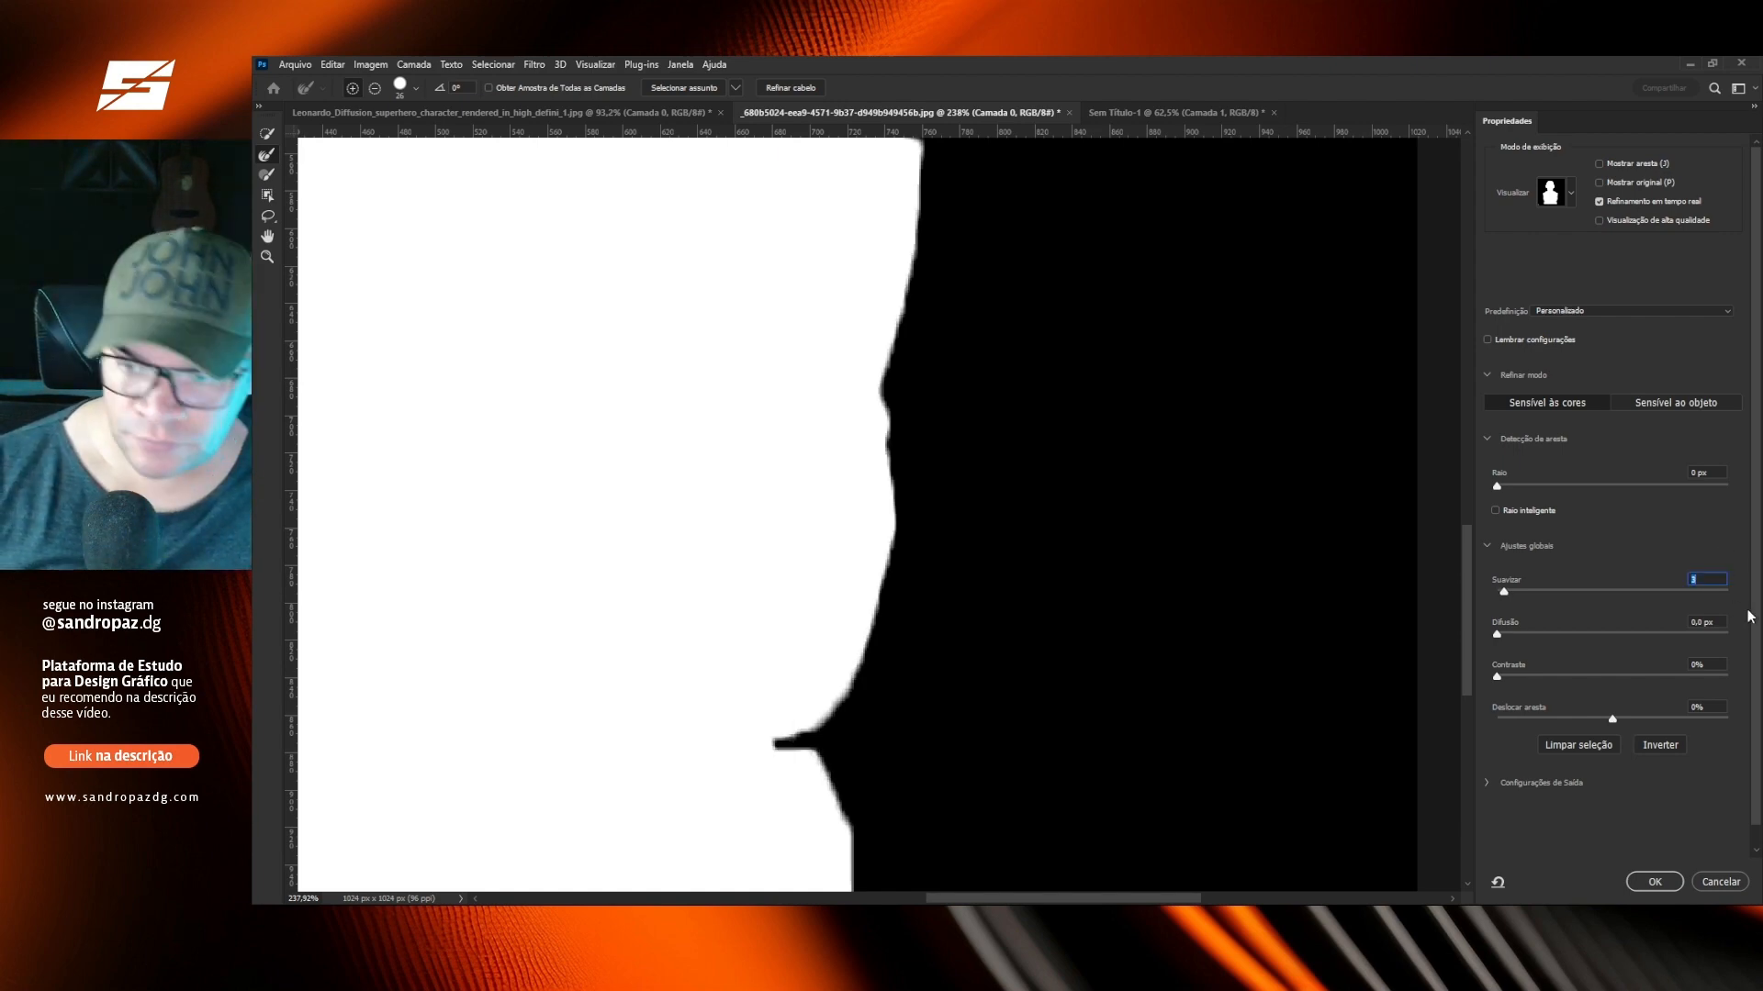
key("Return")
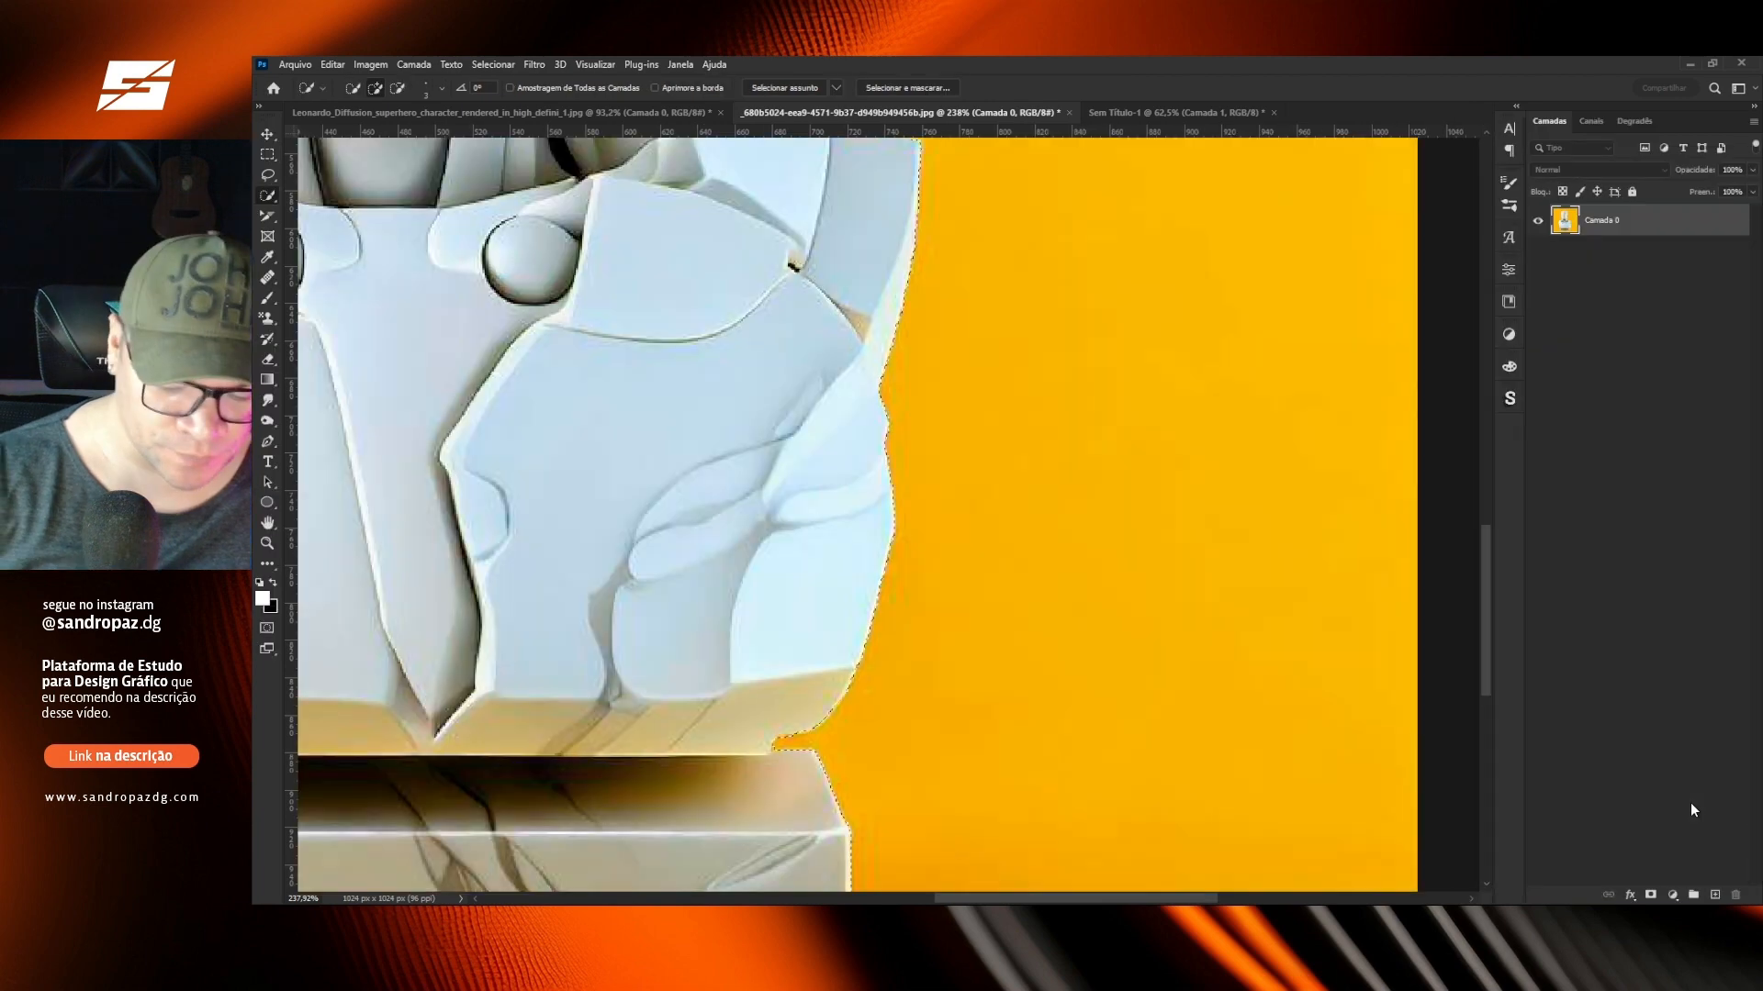
key("ctrl+0")
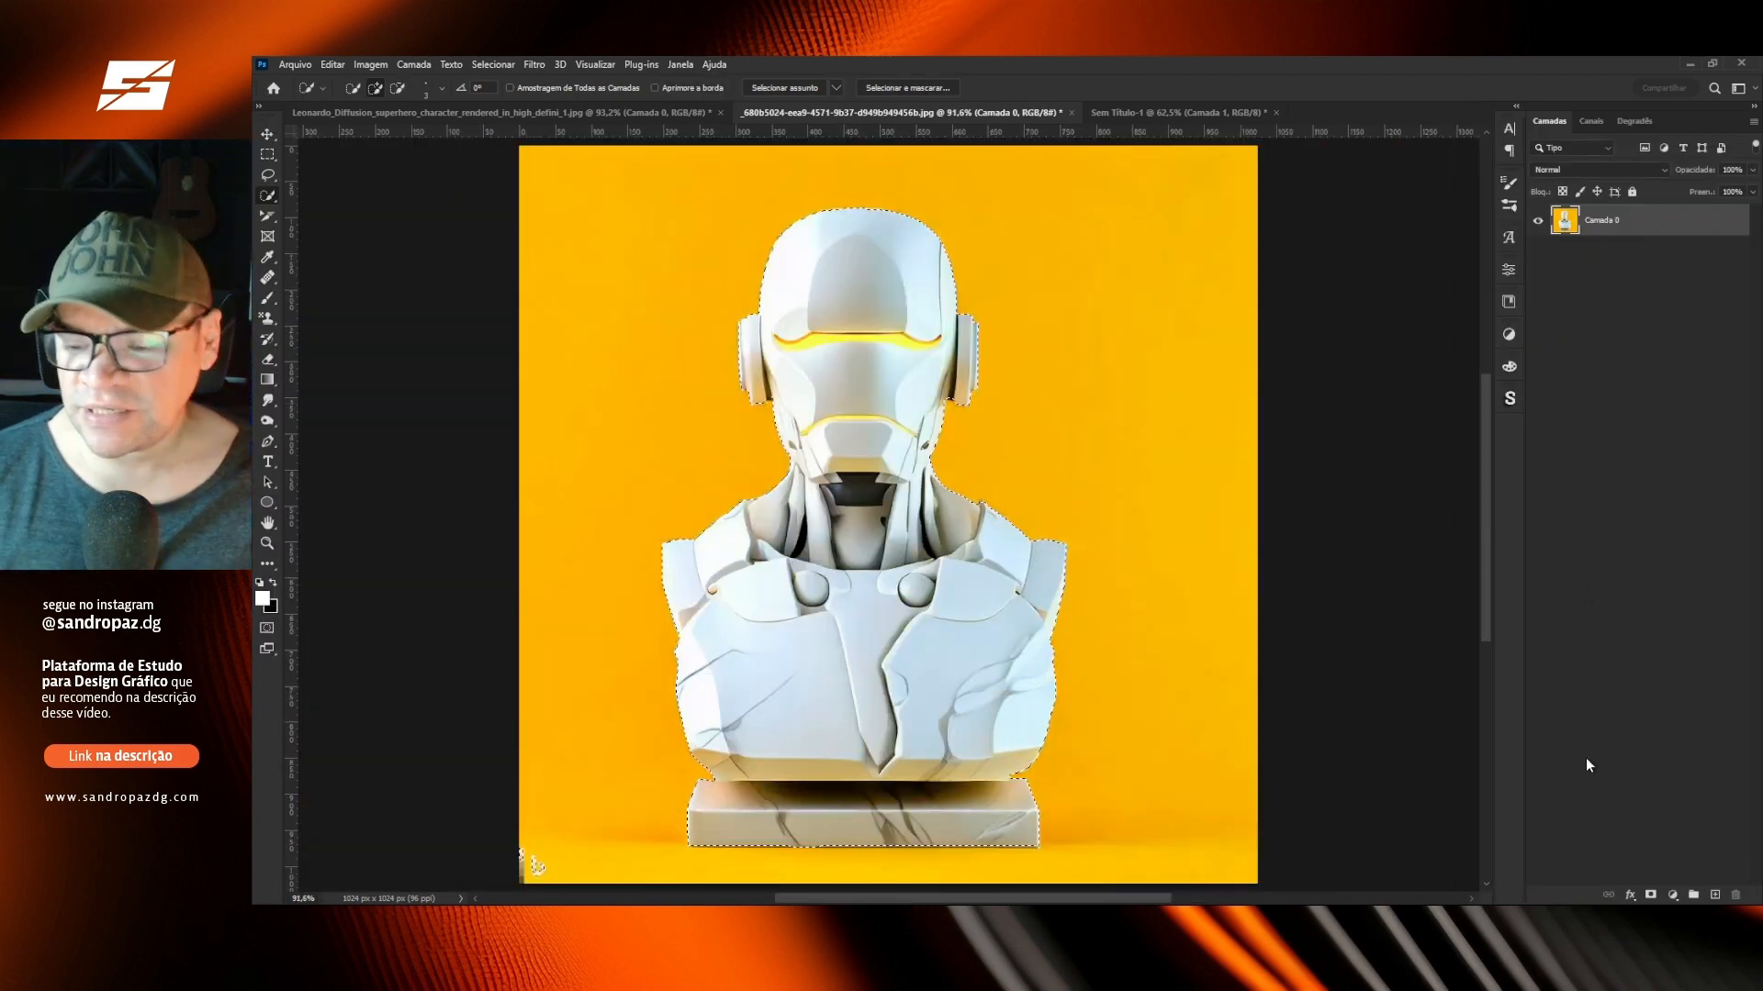
Try the smoothed selection as a layer mask on Camada 0 and undo the mask.
left_click(1650, 895)
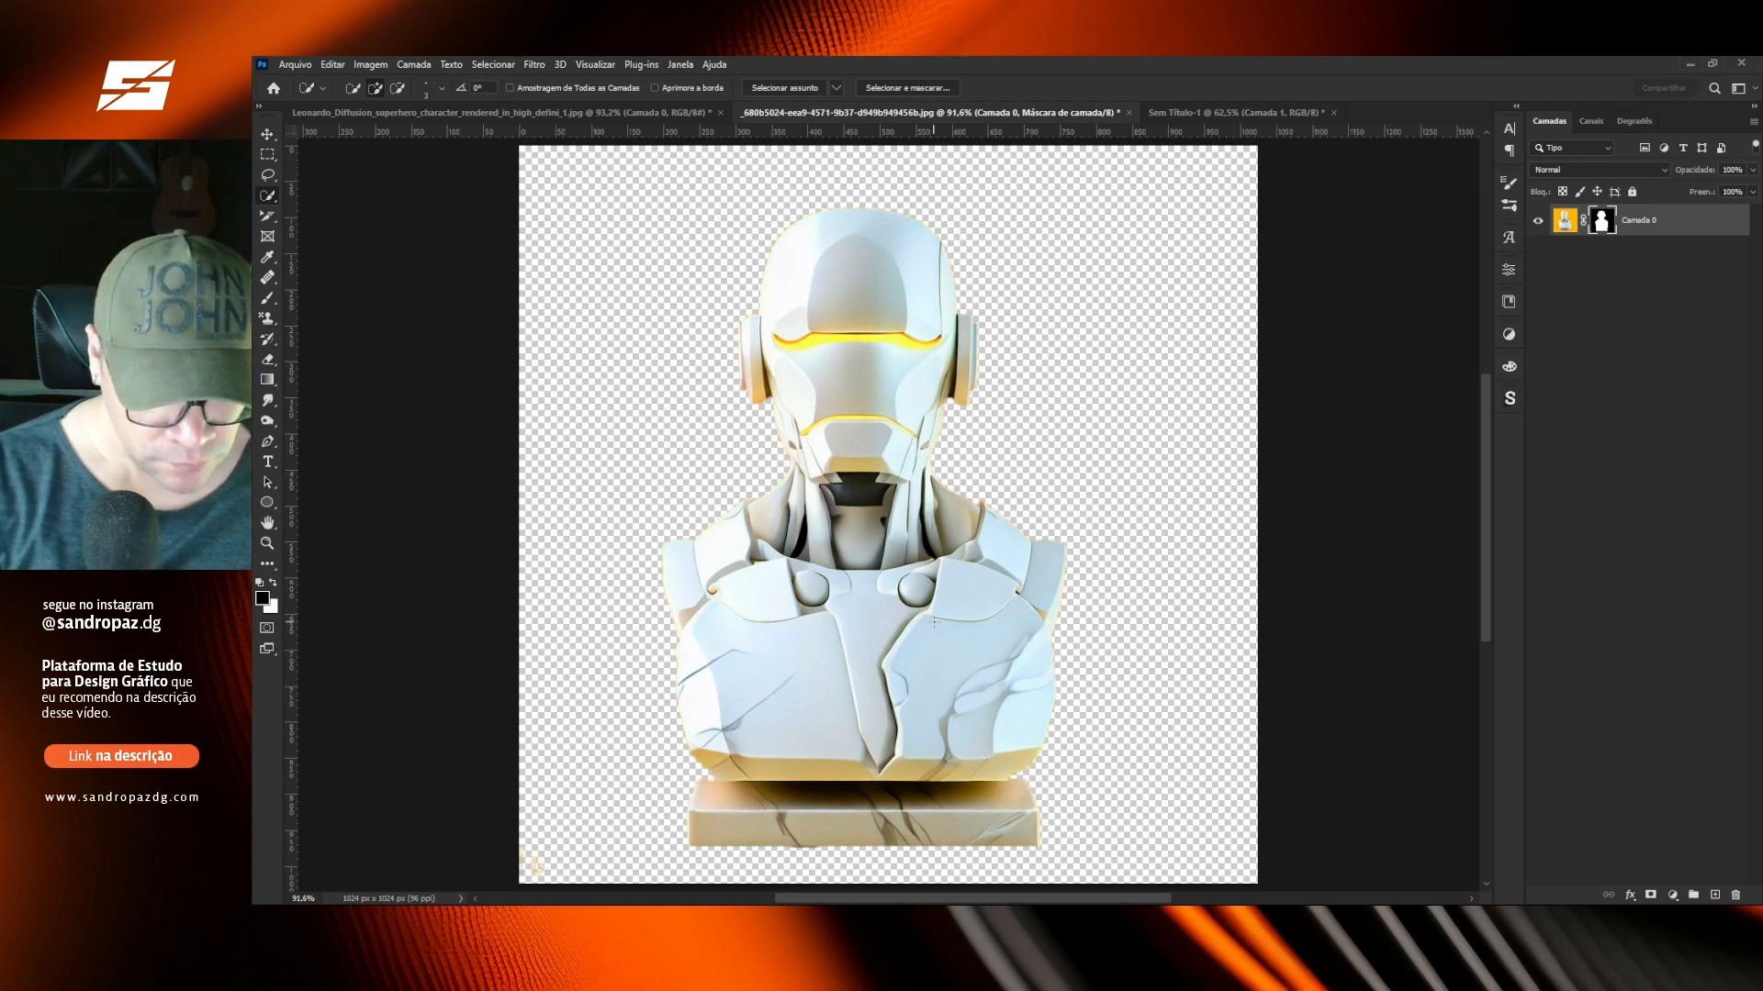
key("ctrl+z")
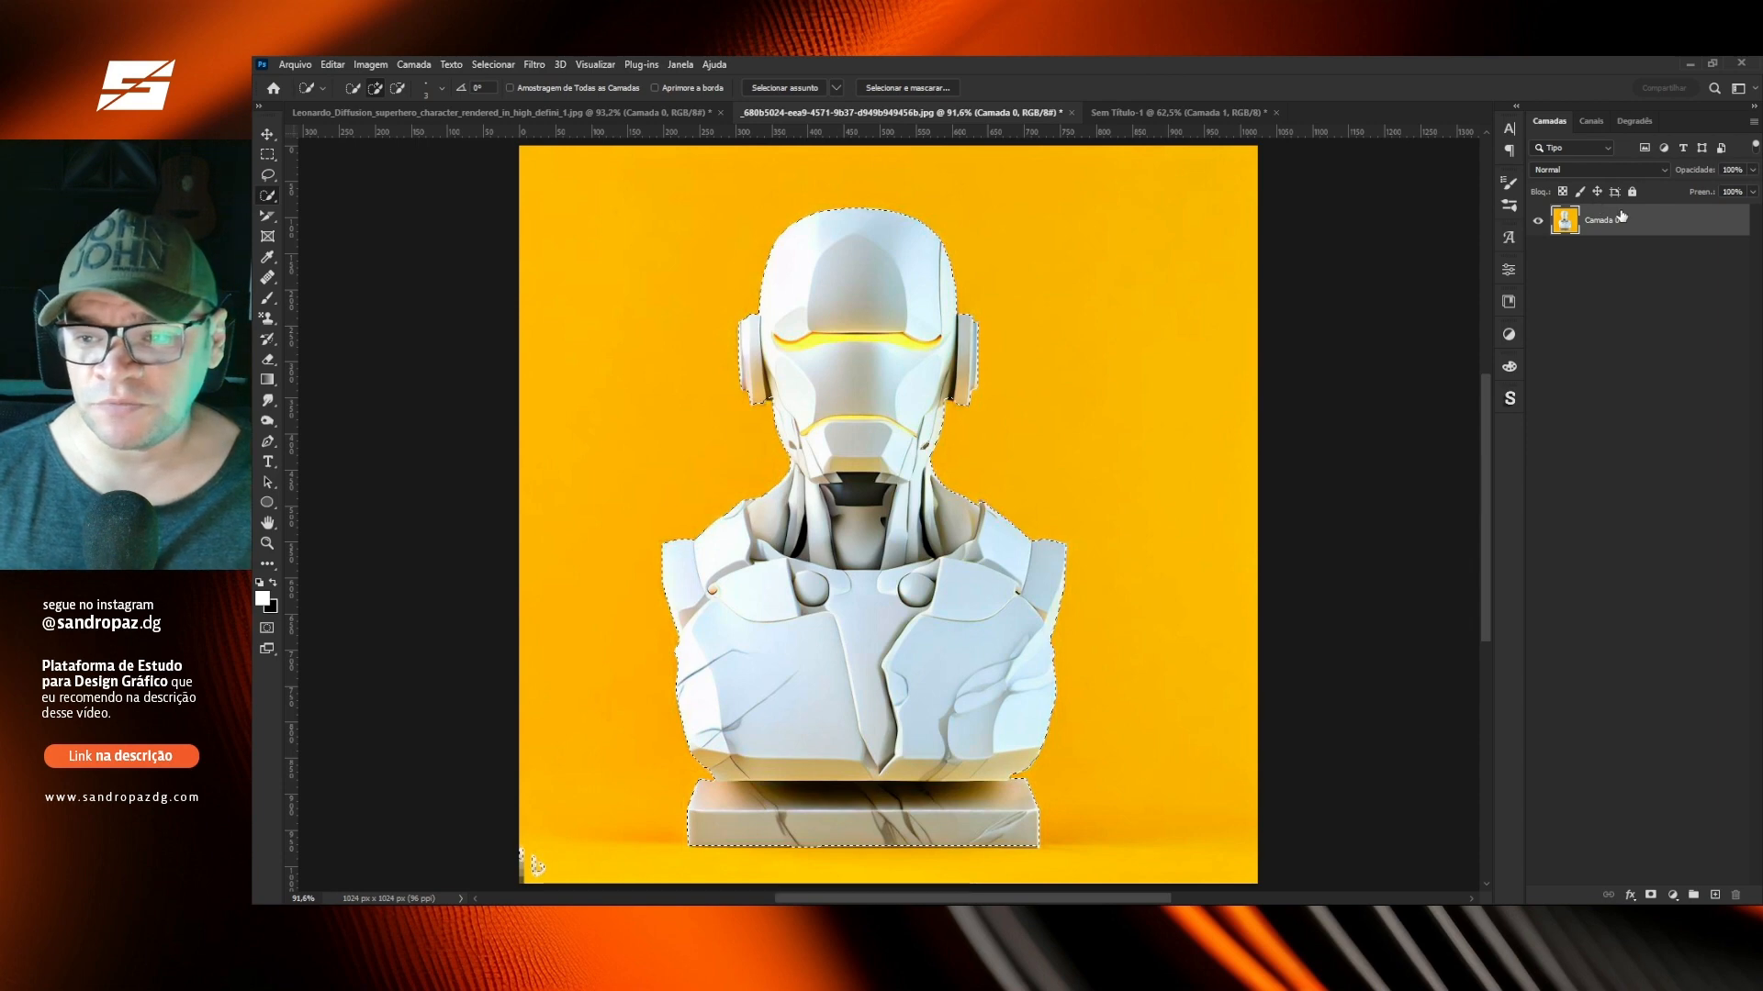
Contract the bust selection by 1 pixel.
left_click(494, 66)
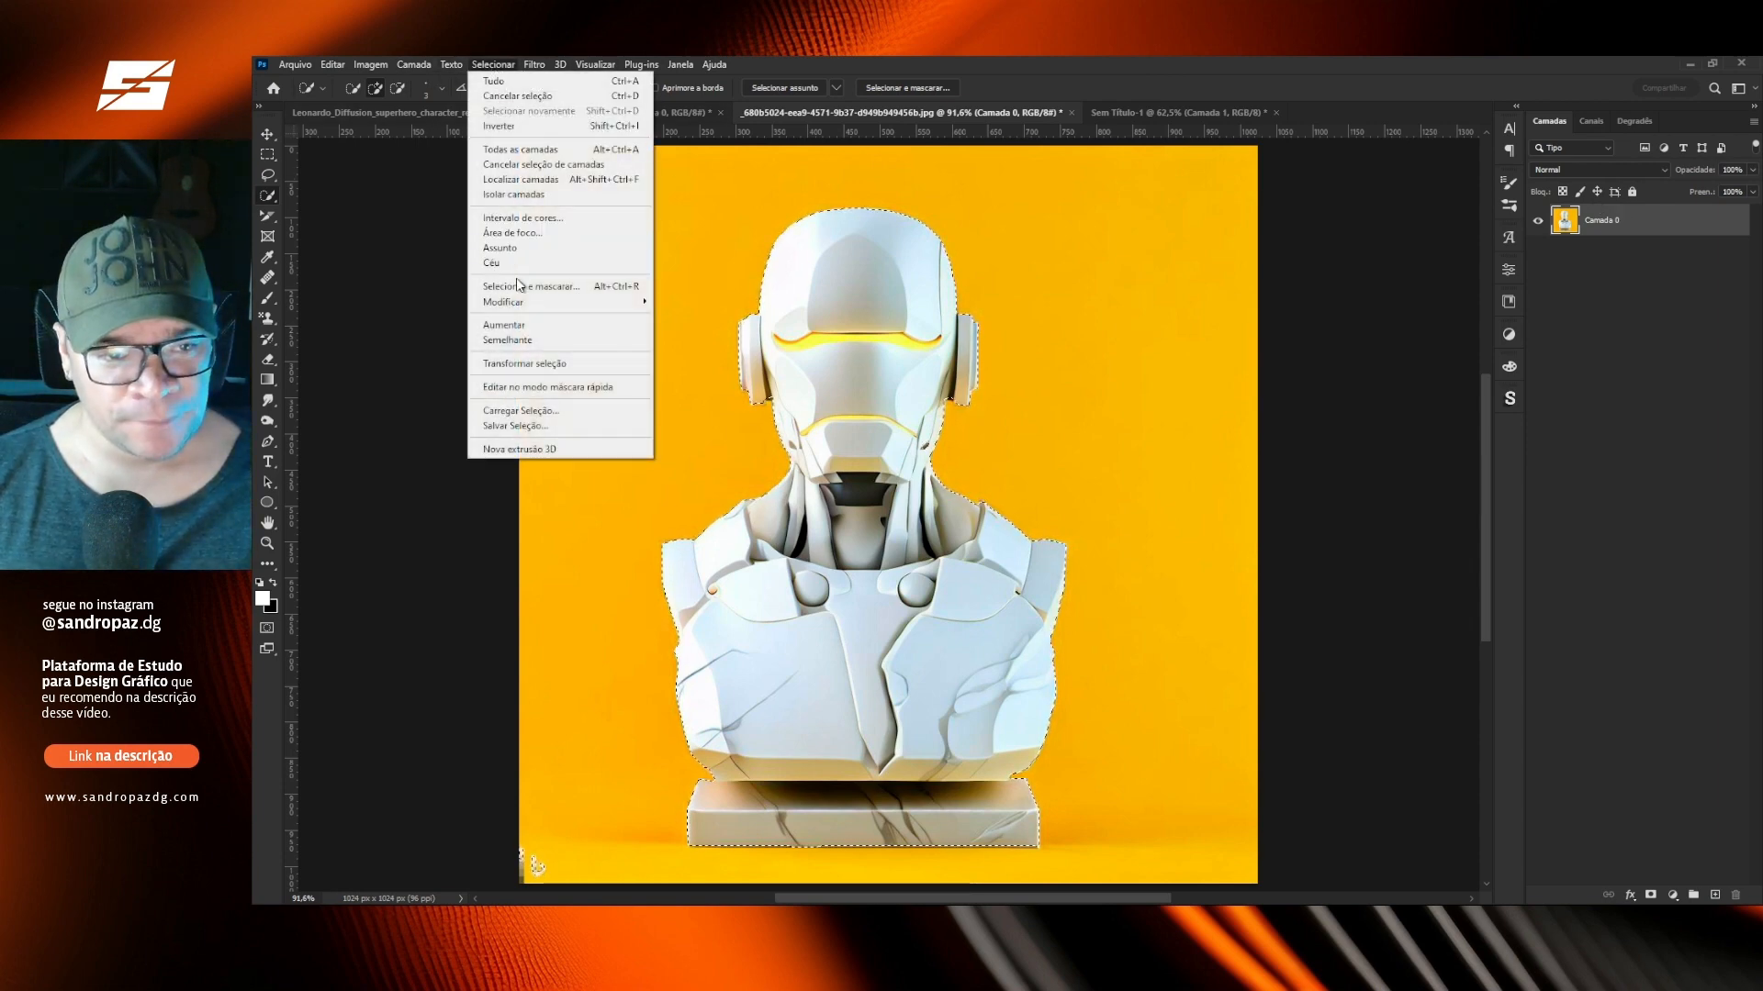
mouse_move(555, 304)
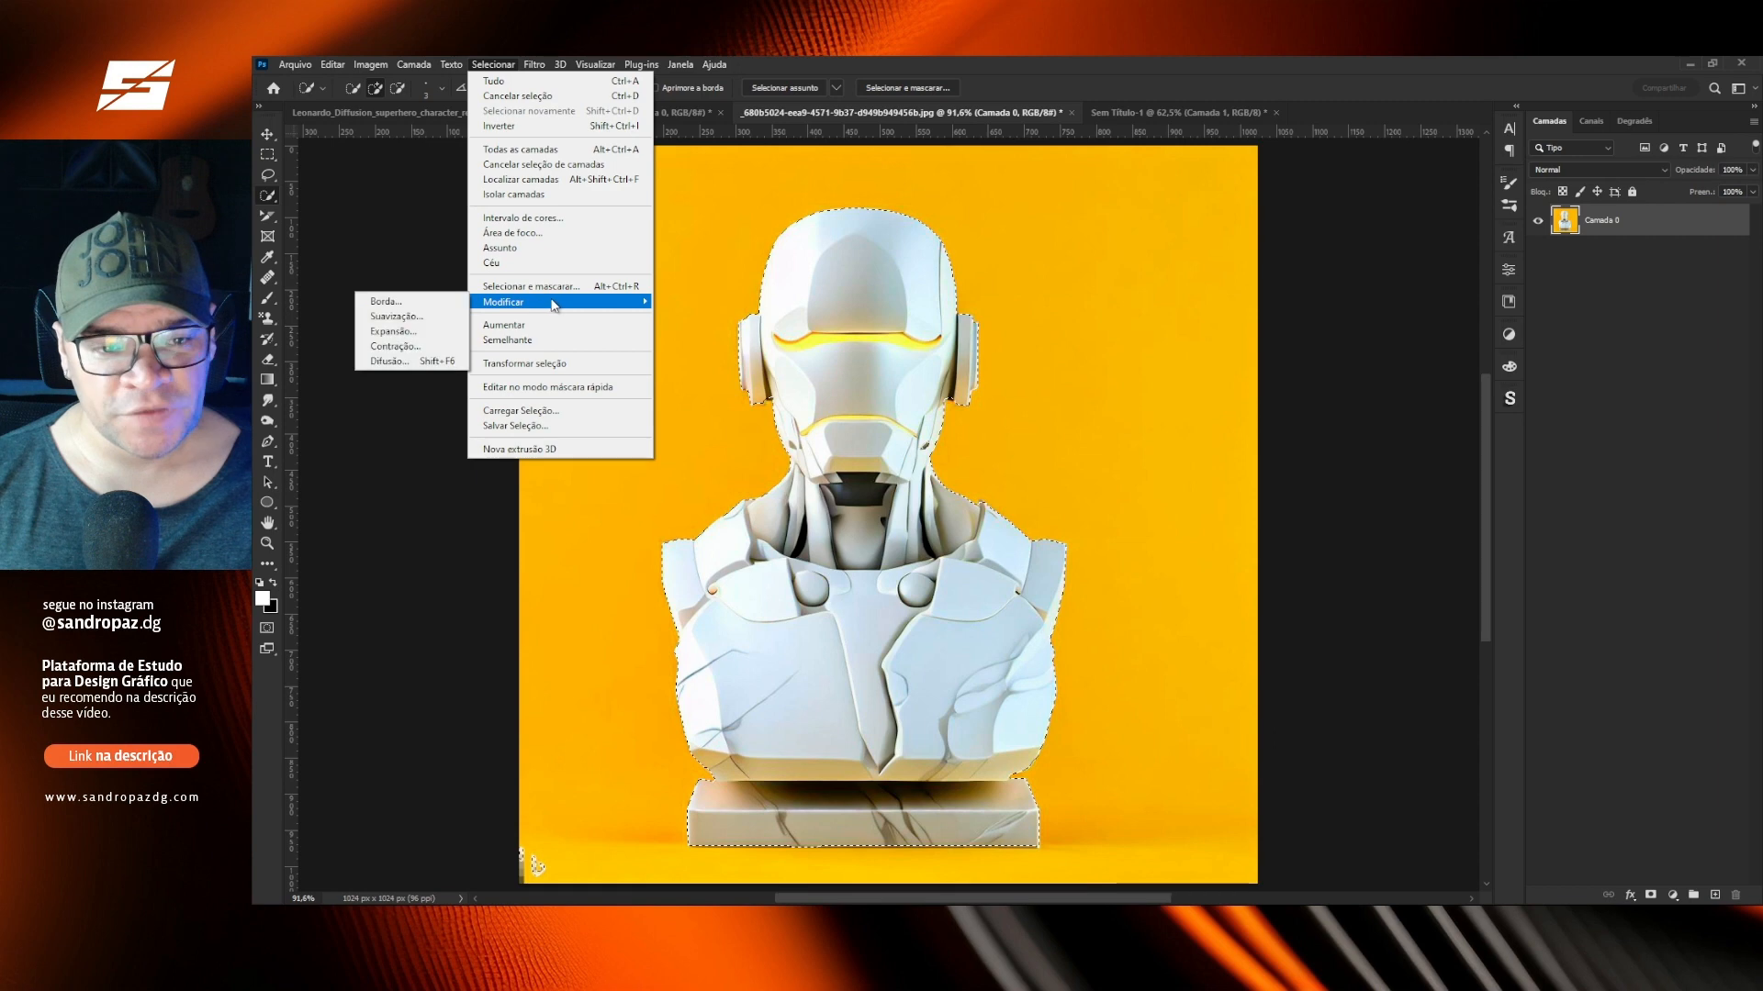
left_click(404, 347)
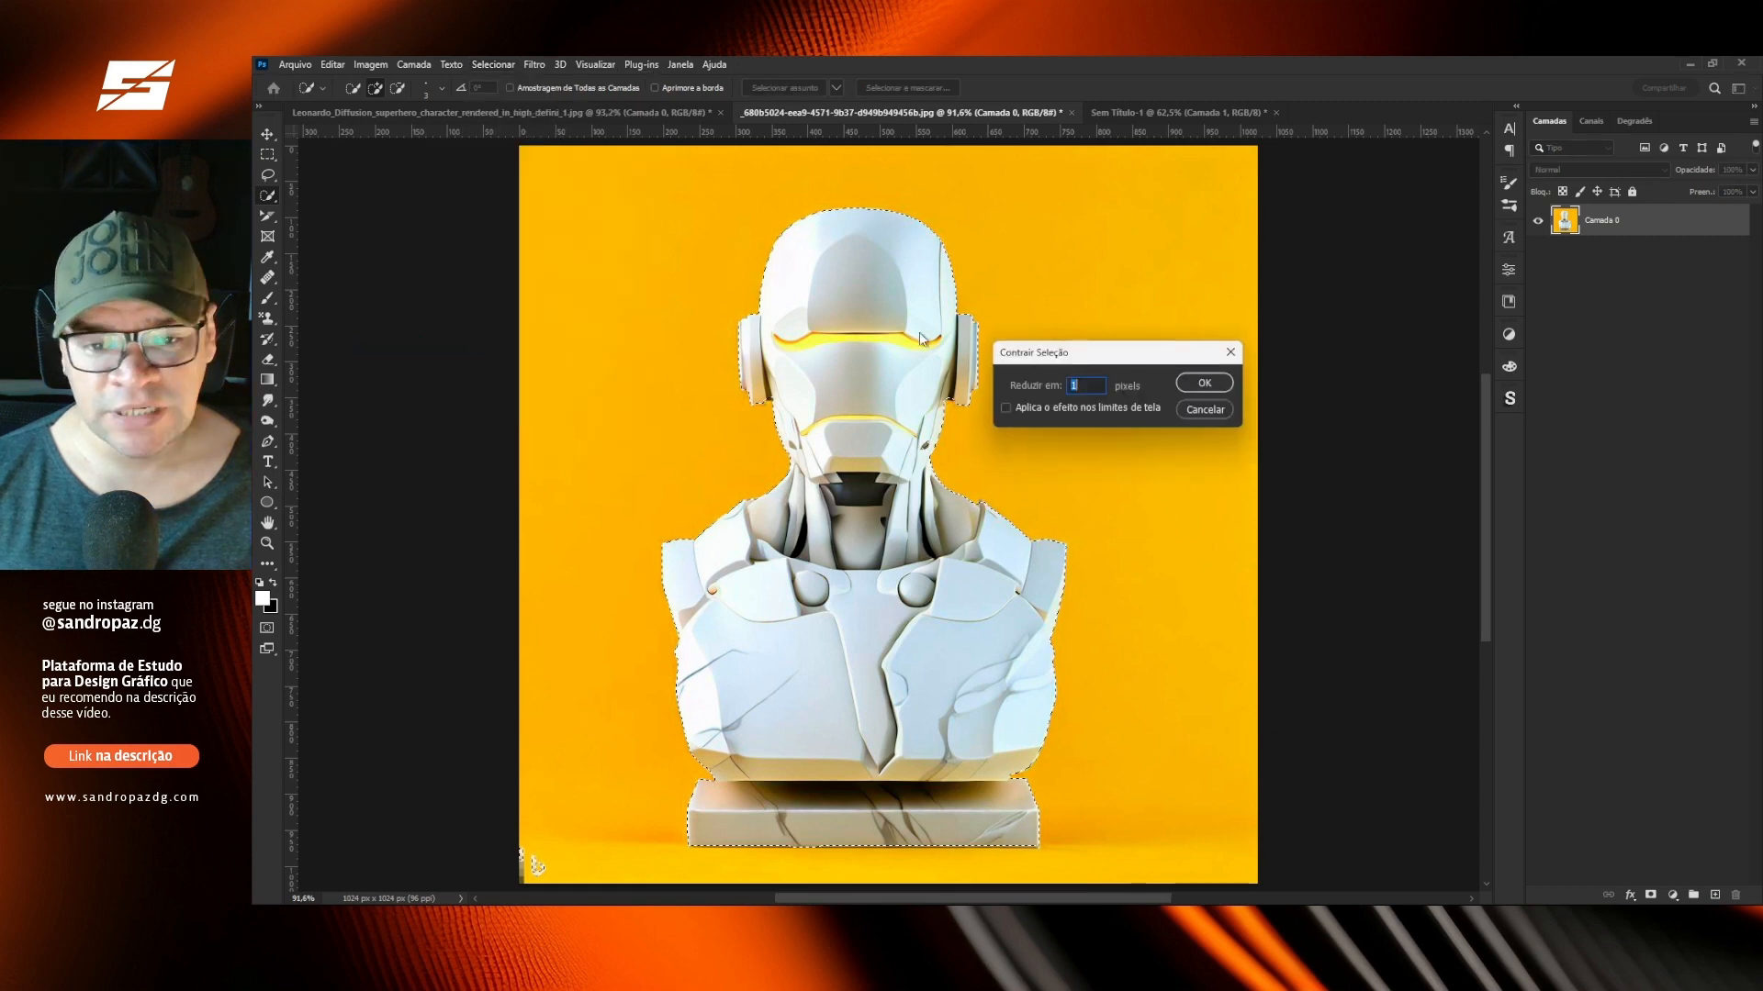
left_click(1203, 383)
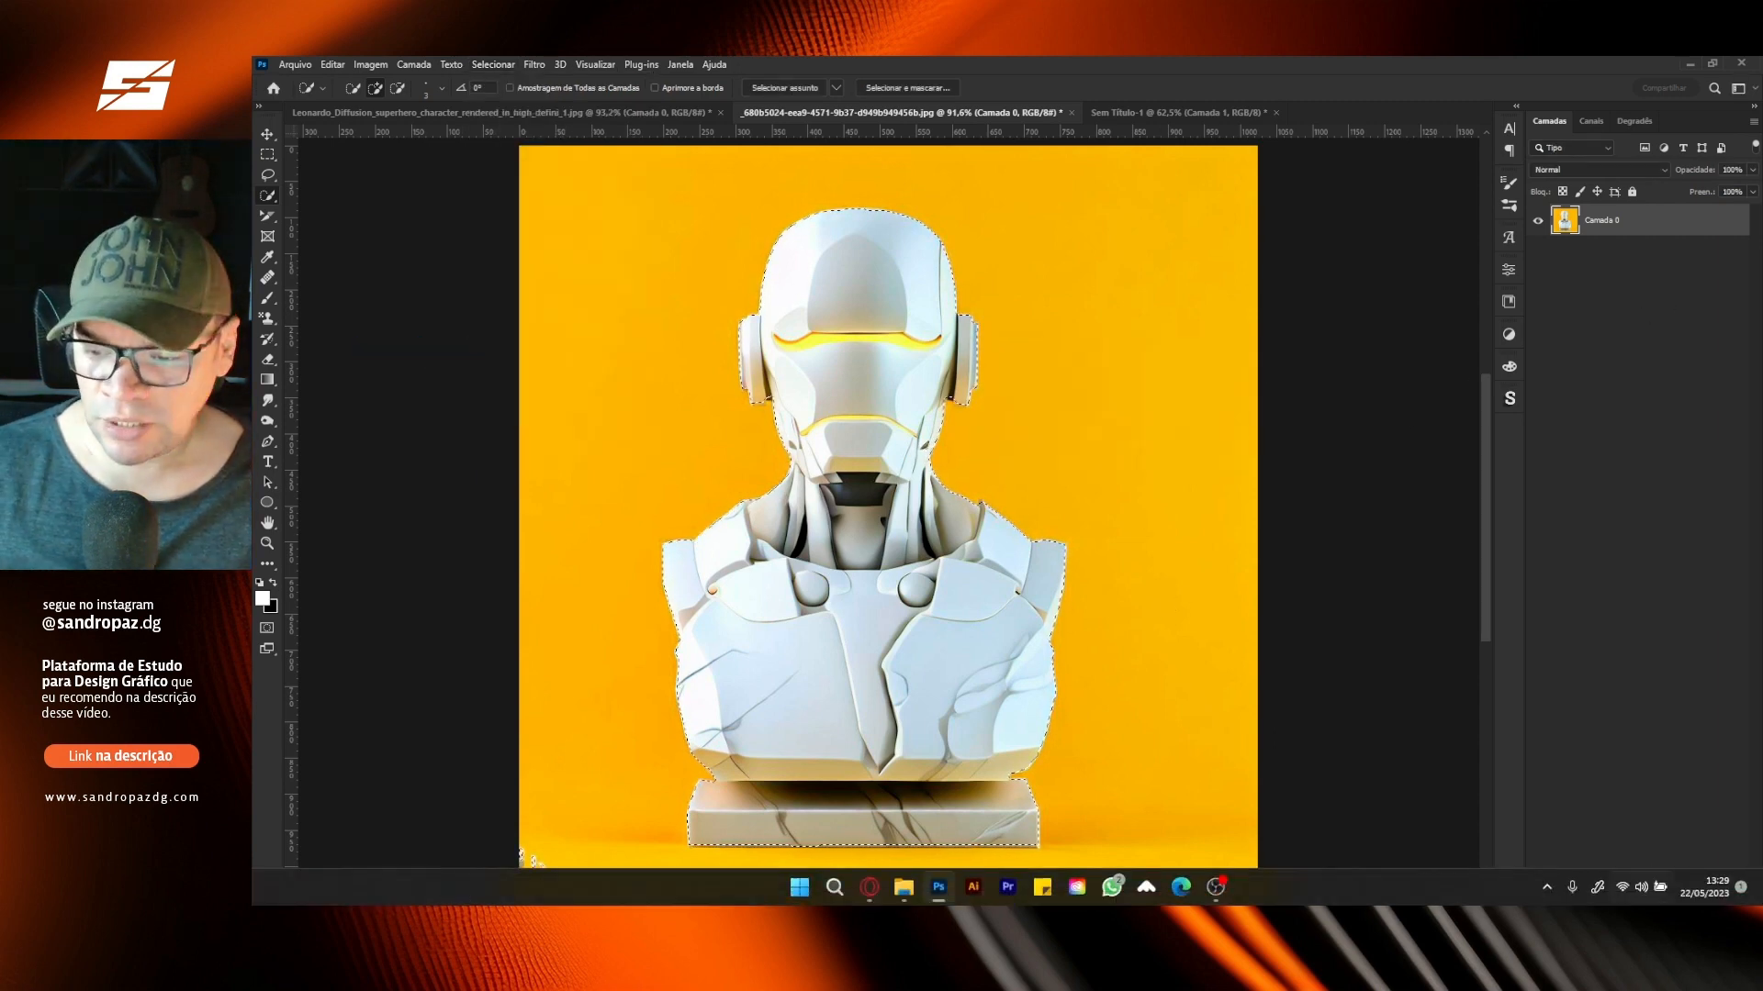
Add a layer mask from the contracted selection to Camada 0 and set the mask's feather to 0.5 px.
left_click(1649, 895)
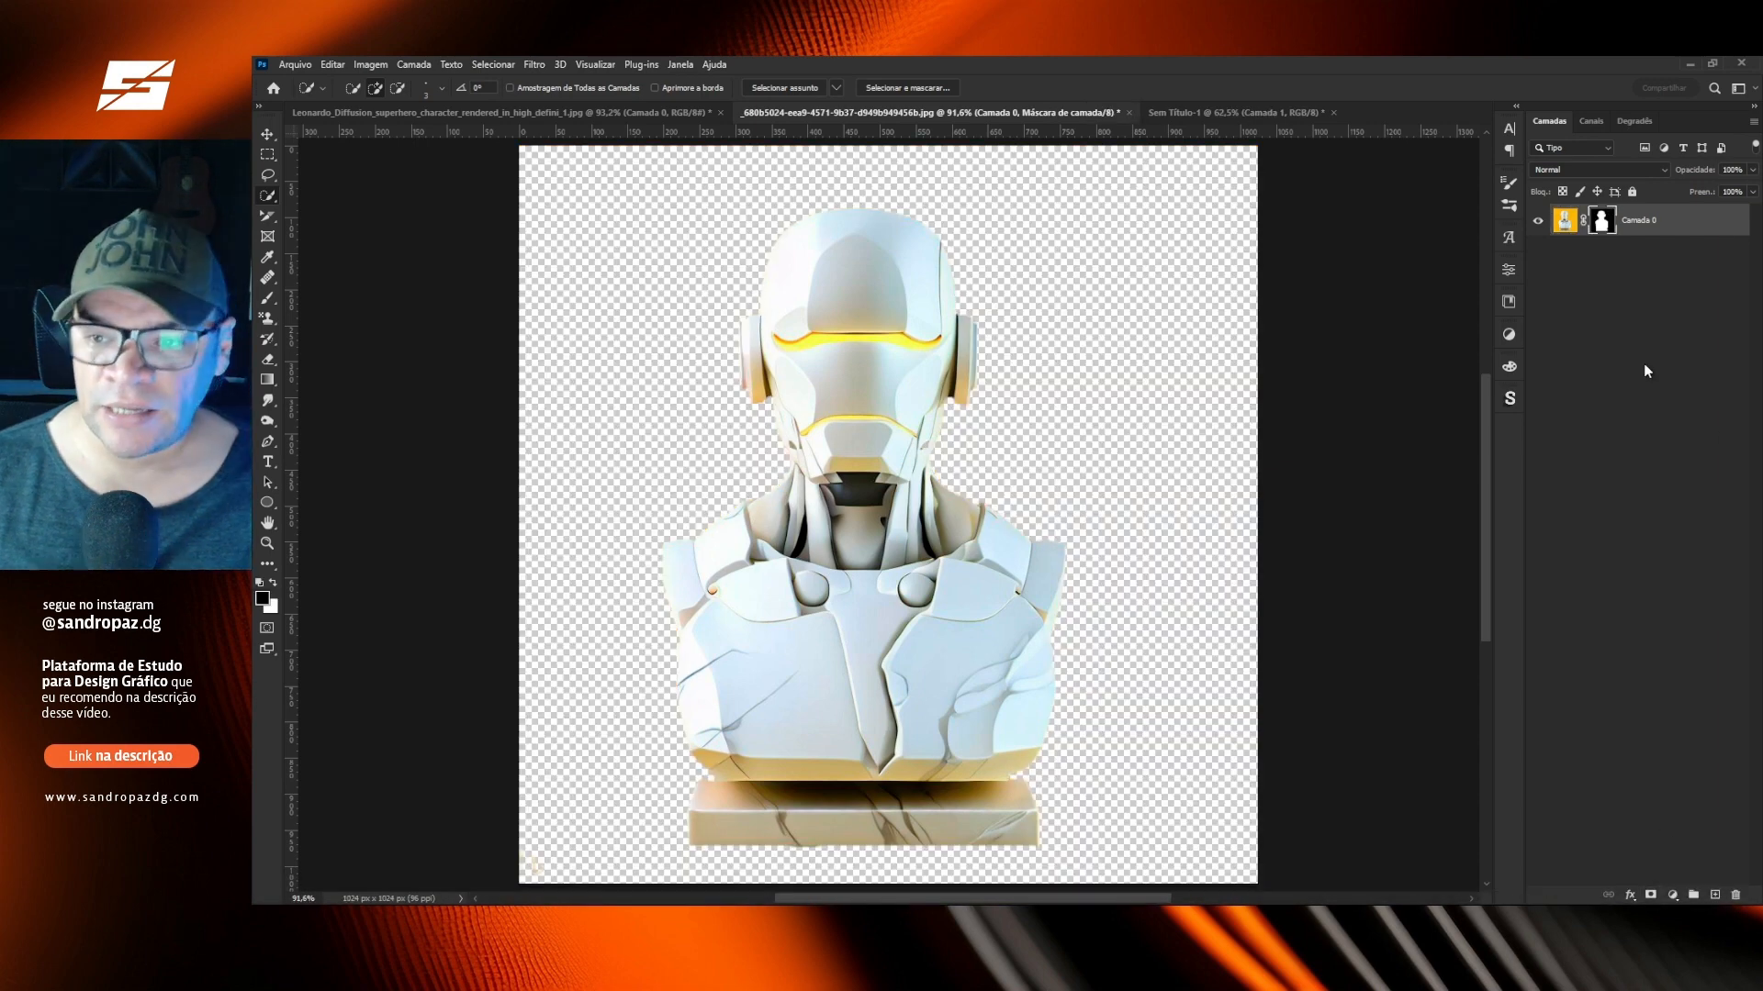
left_click(1509, 269)
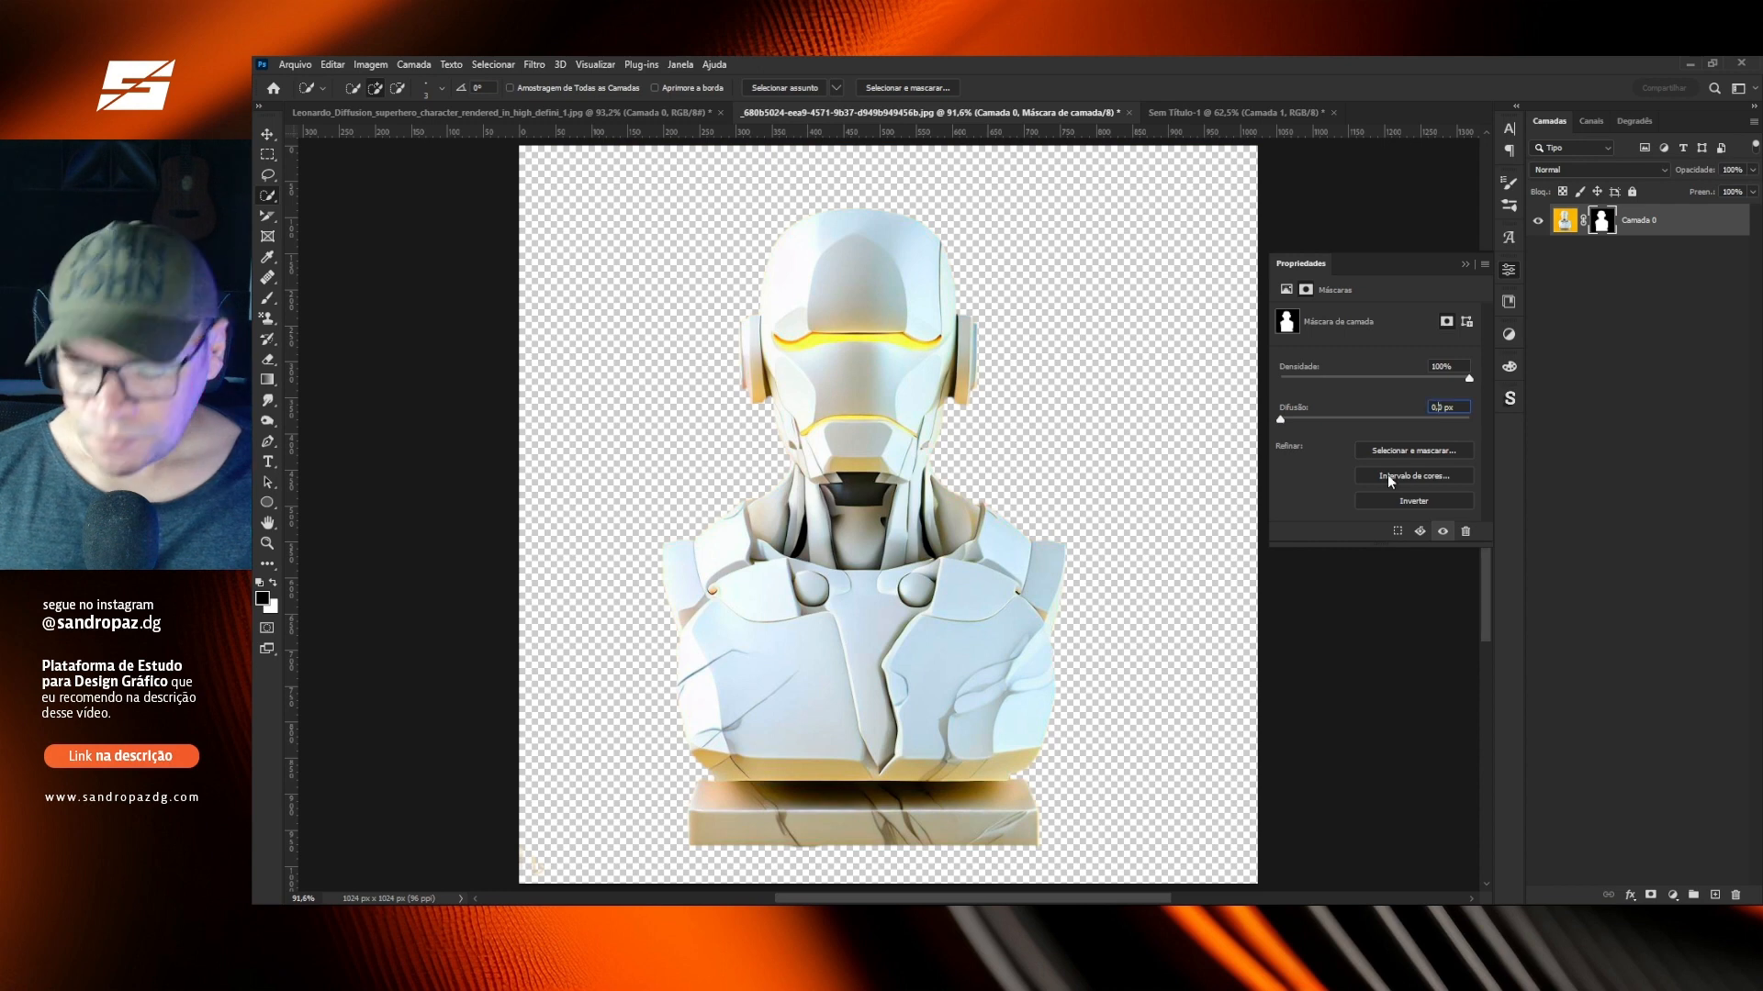
type("4")
key("Return")
key("Up")
key("Return")
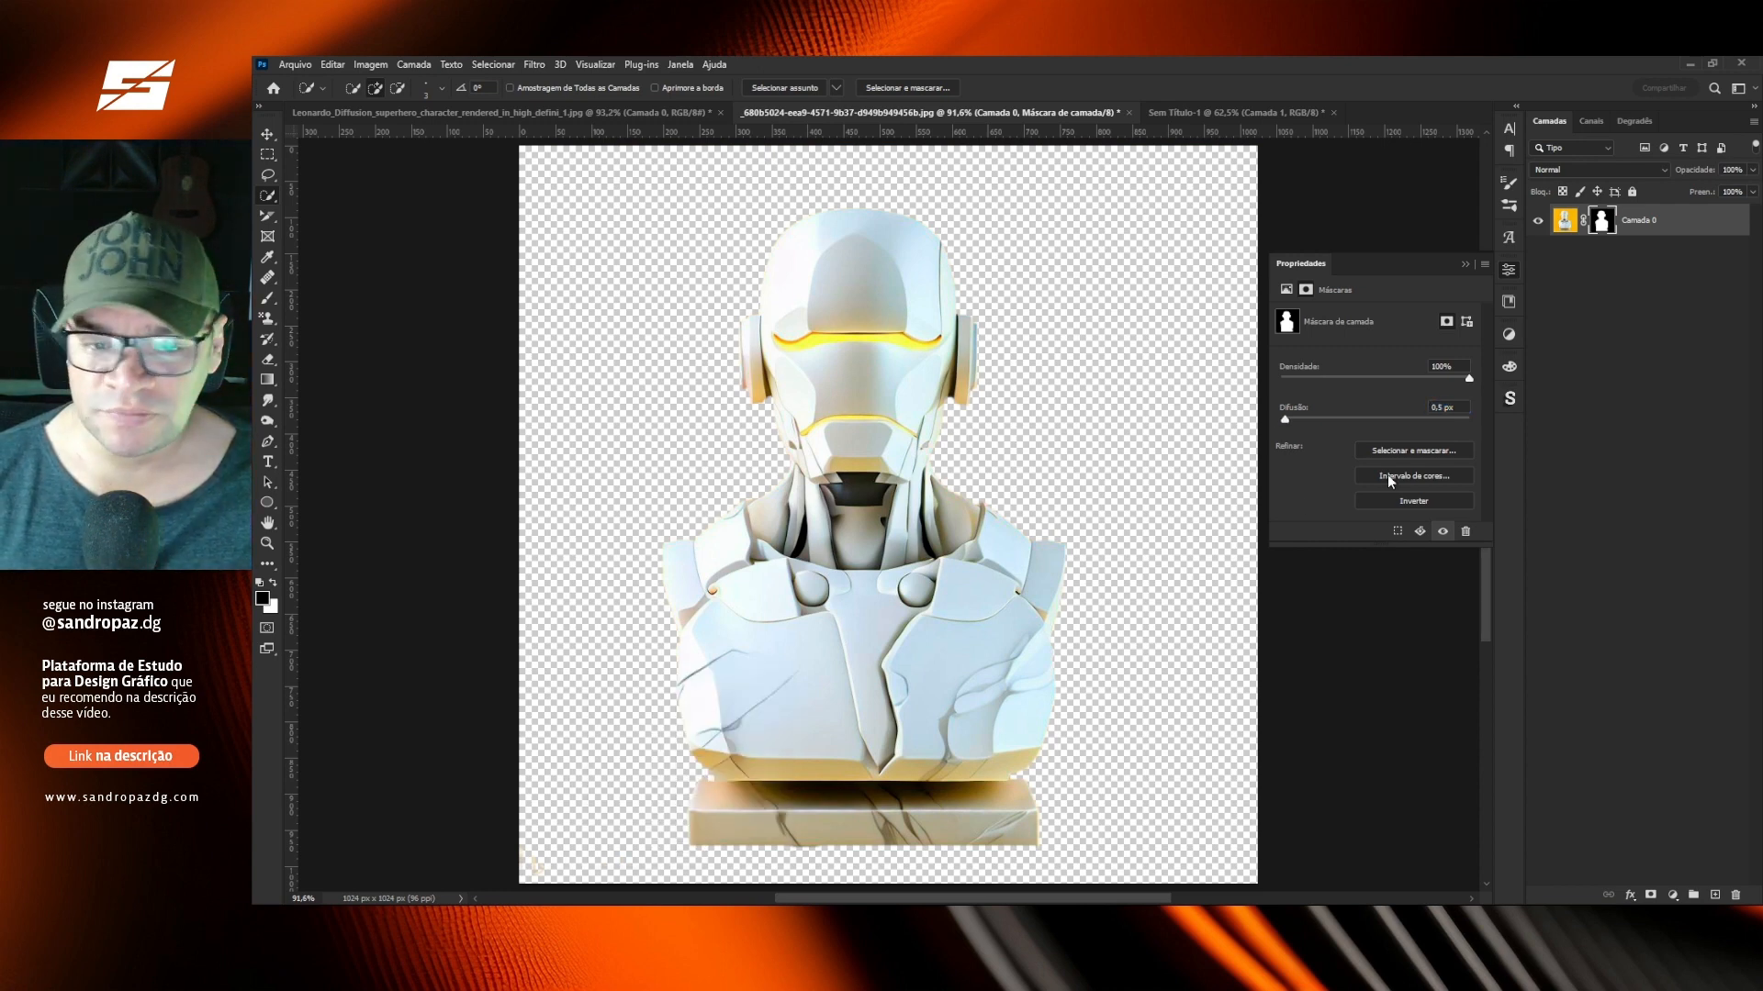
Apply the layer mask permanently to Camada 0.
left_click(1605, 222)
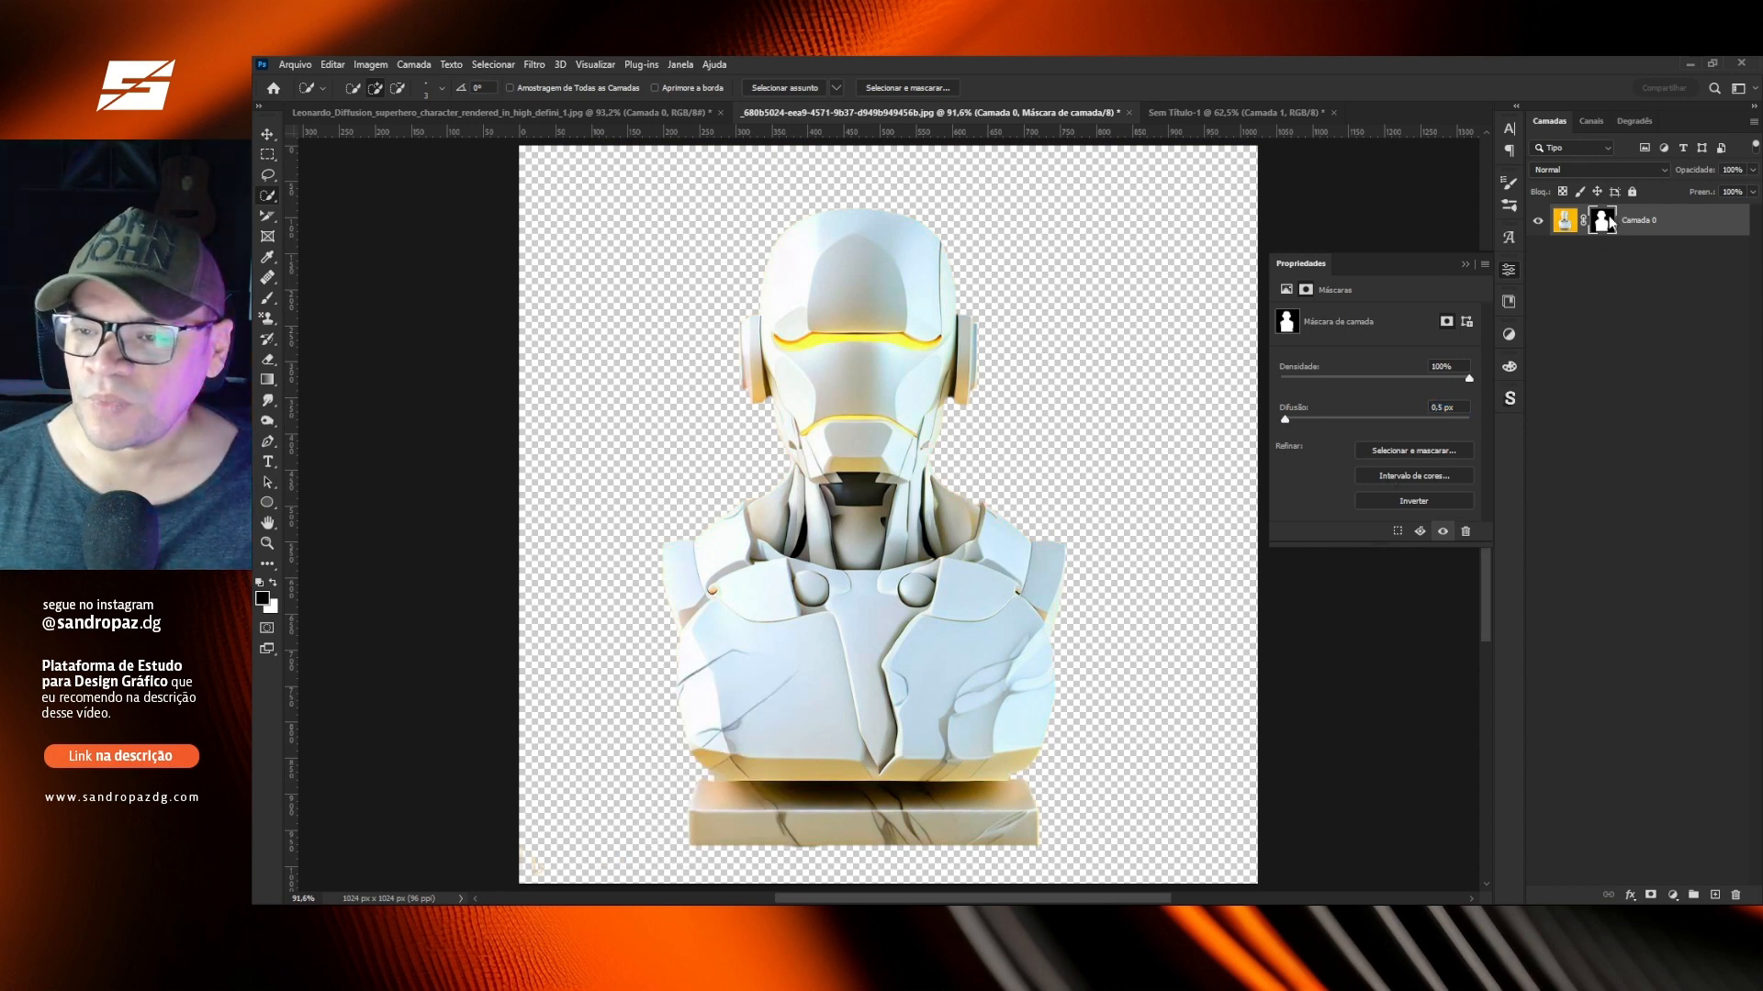
right_click(1609, 223)
left_click(1616, 265)
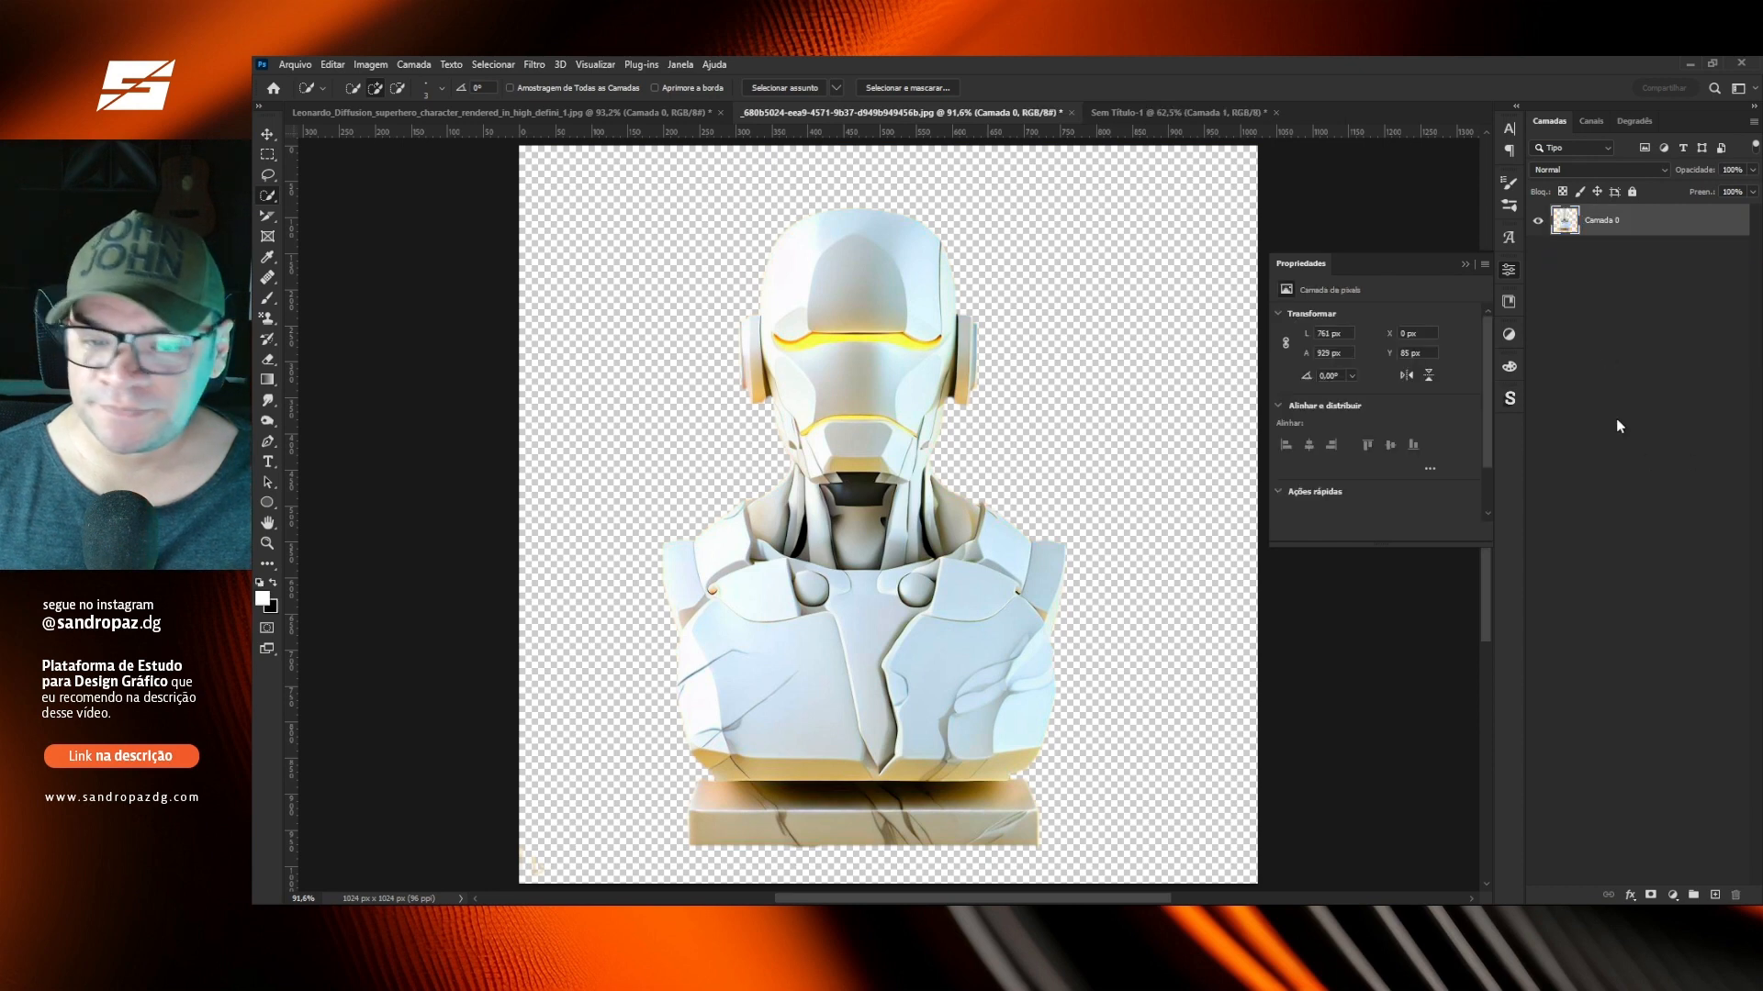
Convert the cut-out robot layer to a Smart Object and move it to about X 35 px, Y 95 px.
key("F2")
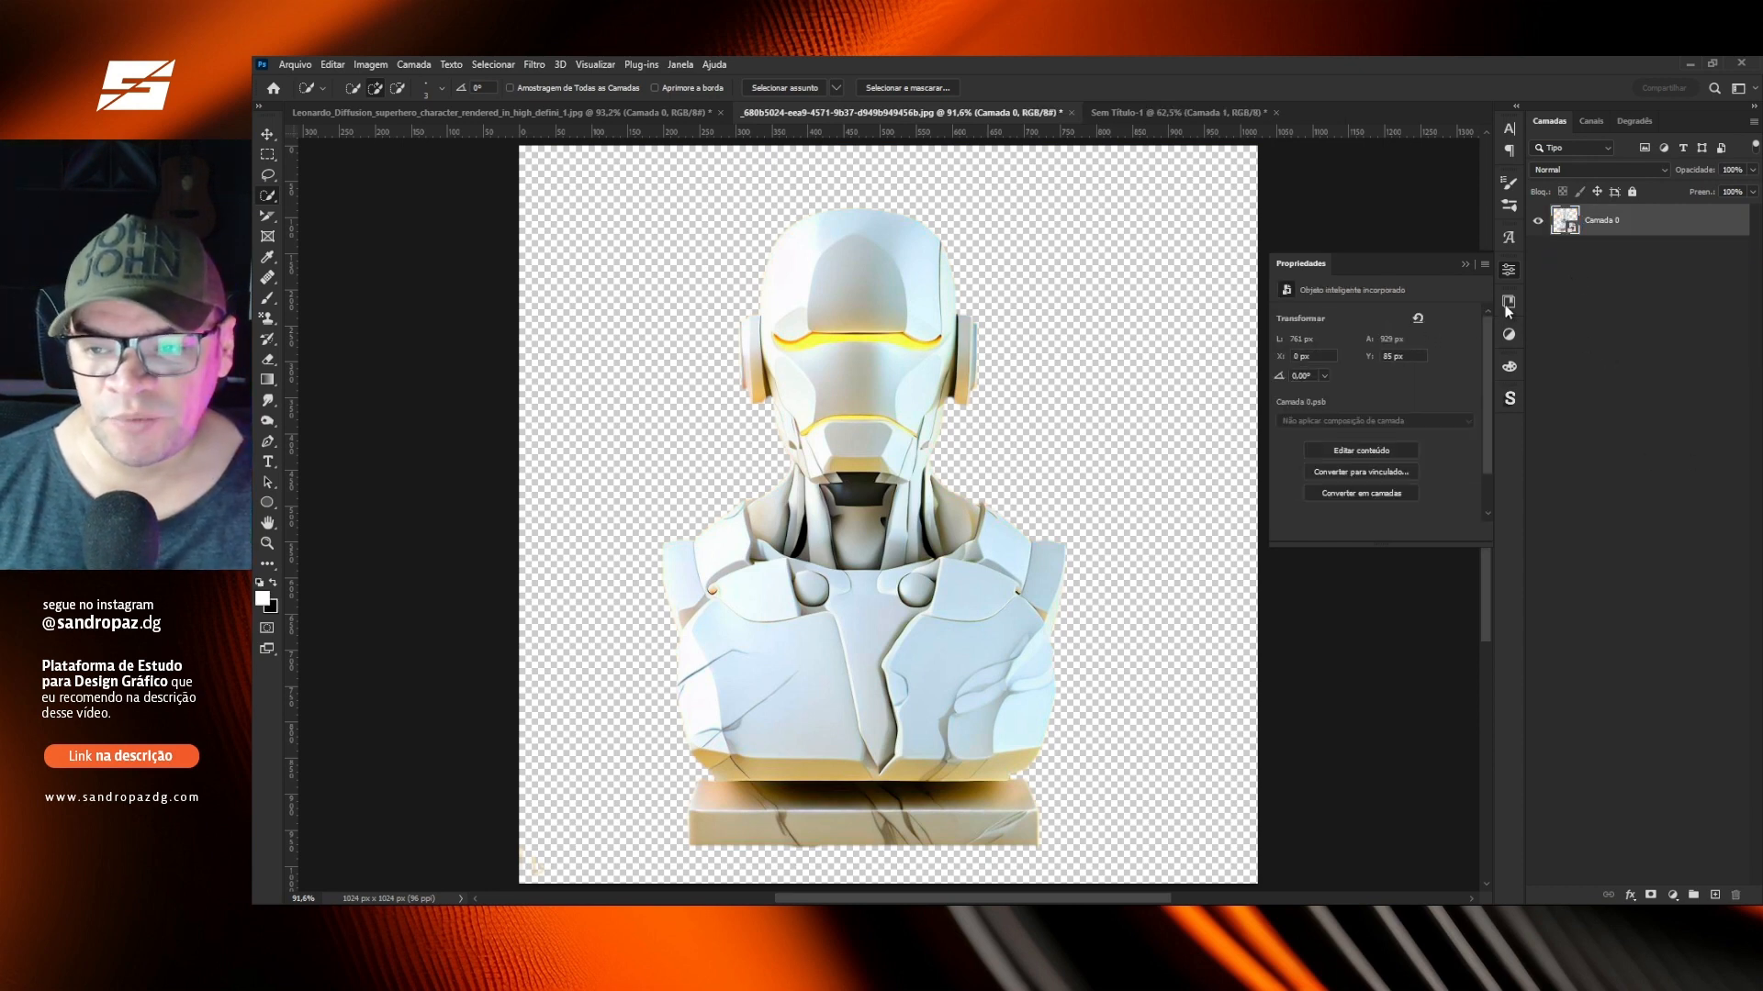
key("ctrl+z")
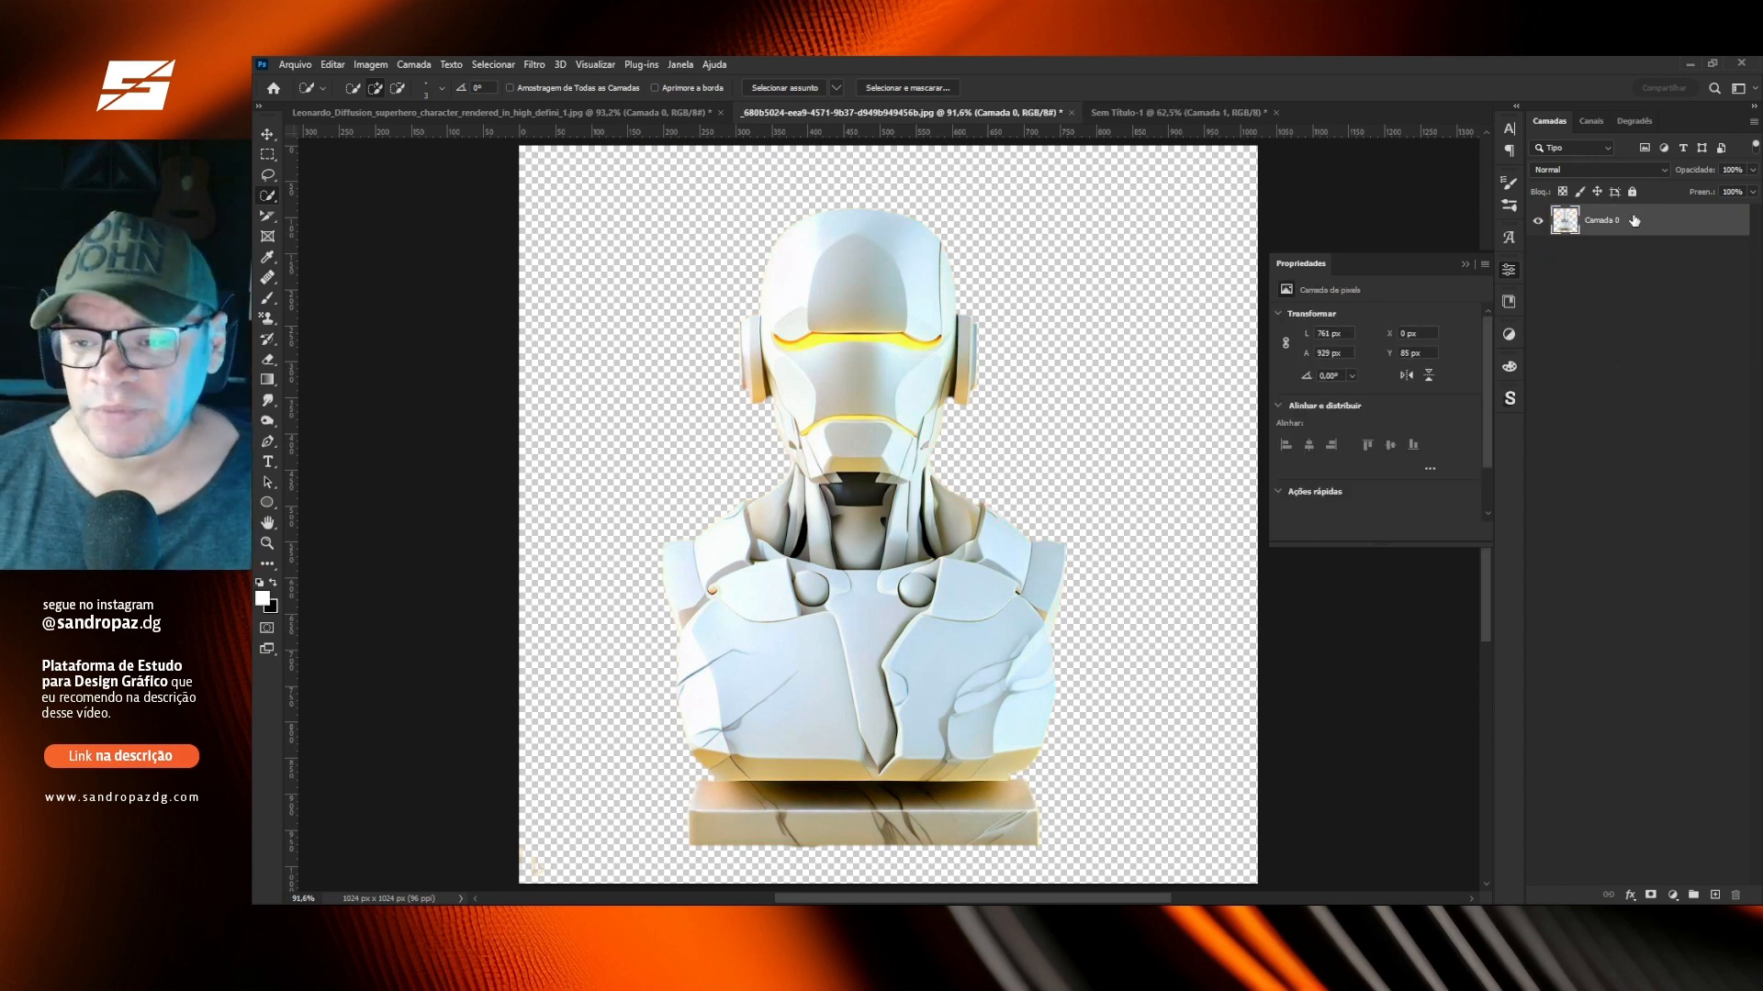
right_click(1636, 220)
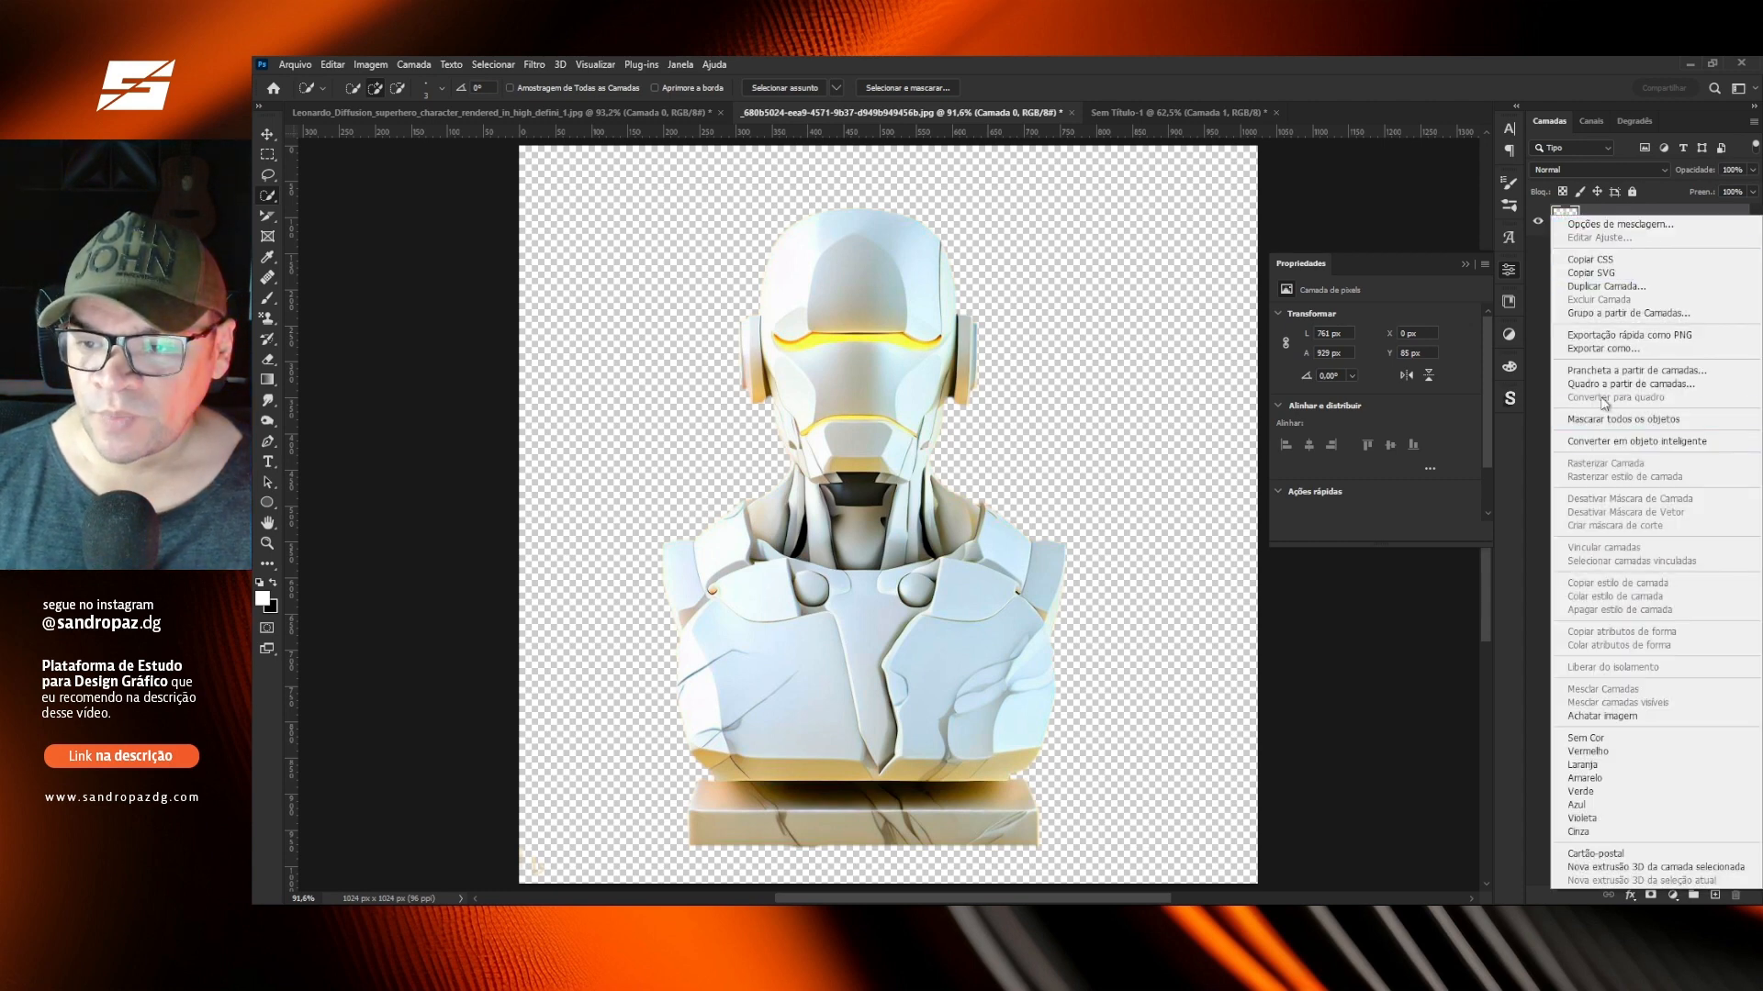
left_click(1629, 442)
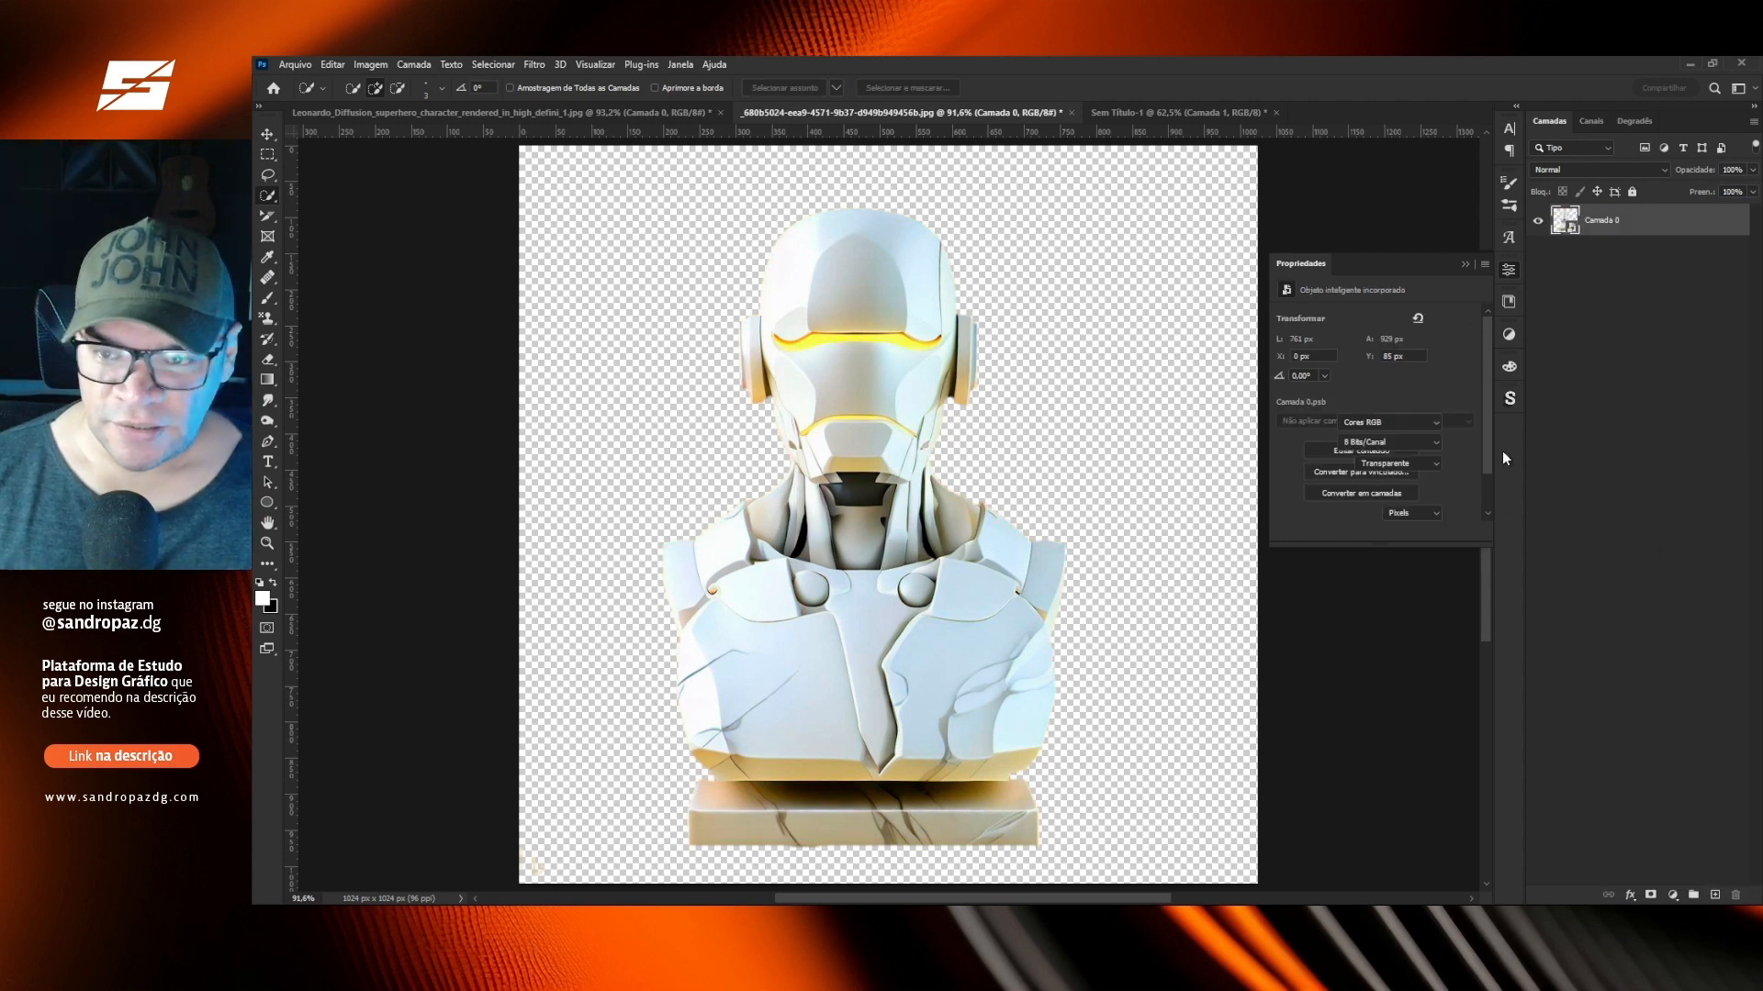
key("v")
mouse_move(925, 407)
left_mouse_down()
mouse_move(1148, 484)
mouse_move(885, 495)
mouse_move(889, 452)
left_mouse_up()
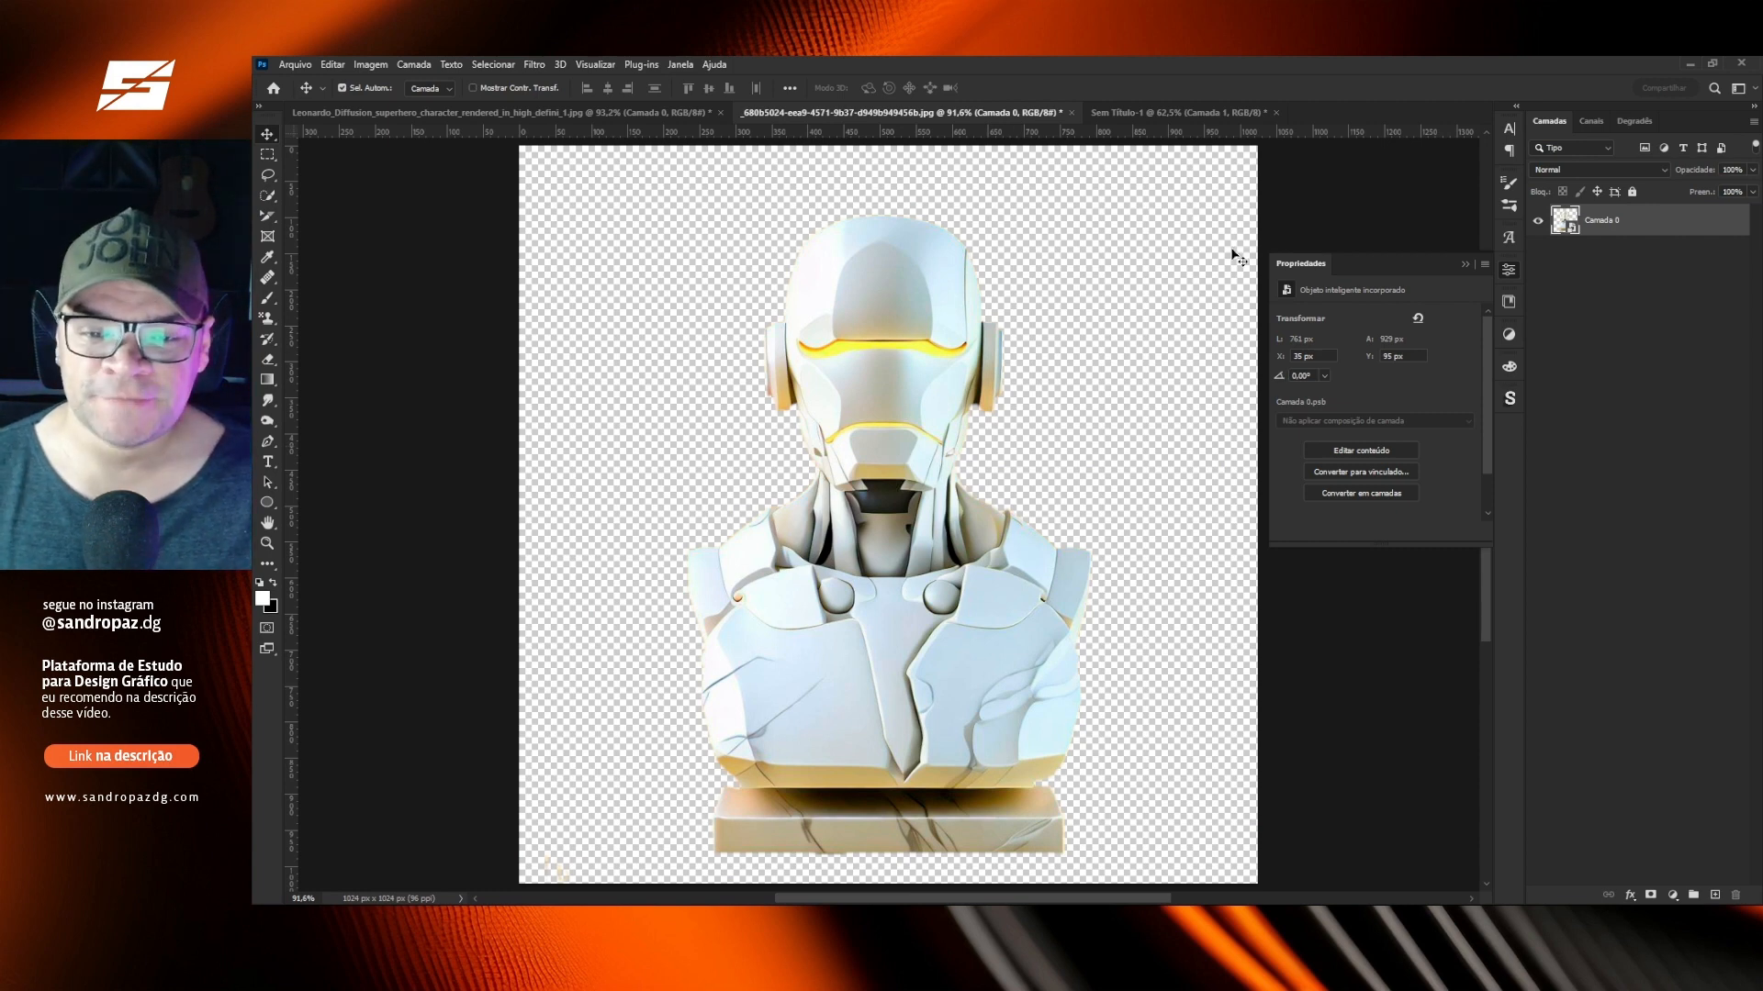
Select the subject of Camada 1 in the Sem Título-1 document containing the teeth and dental mirror.
left_click(1634, 468)
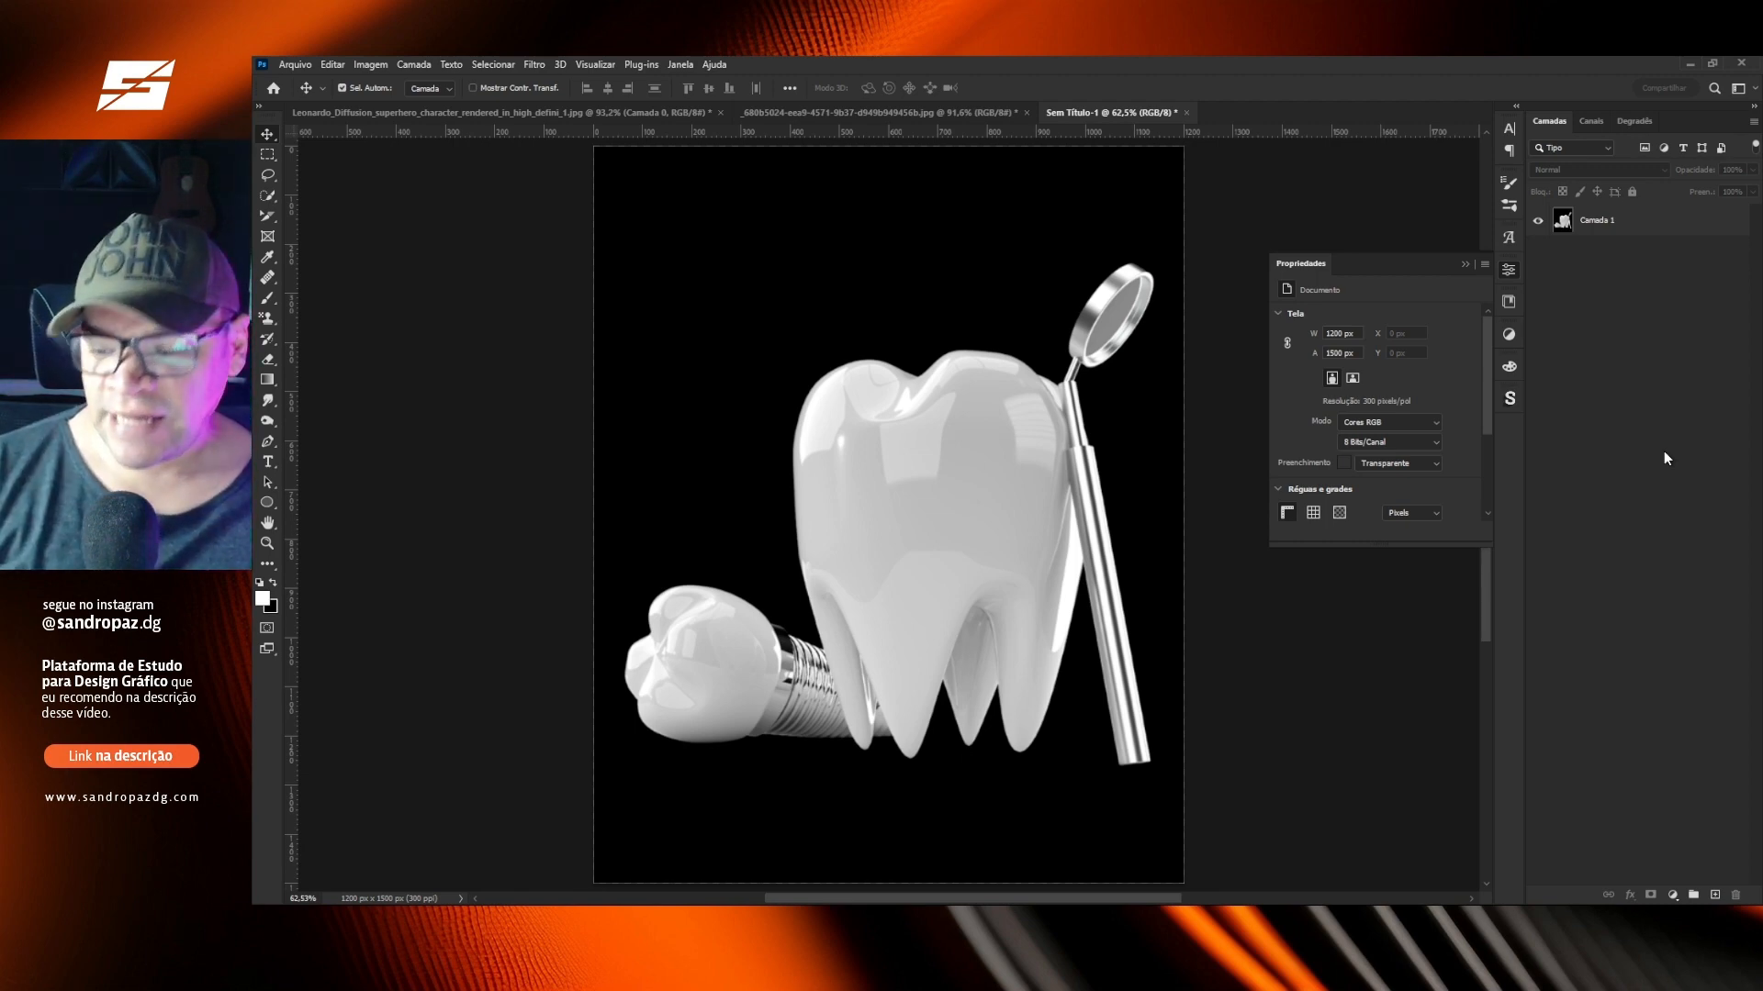
left_click(1613, 227)
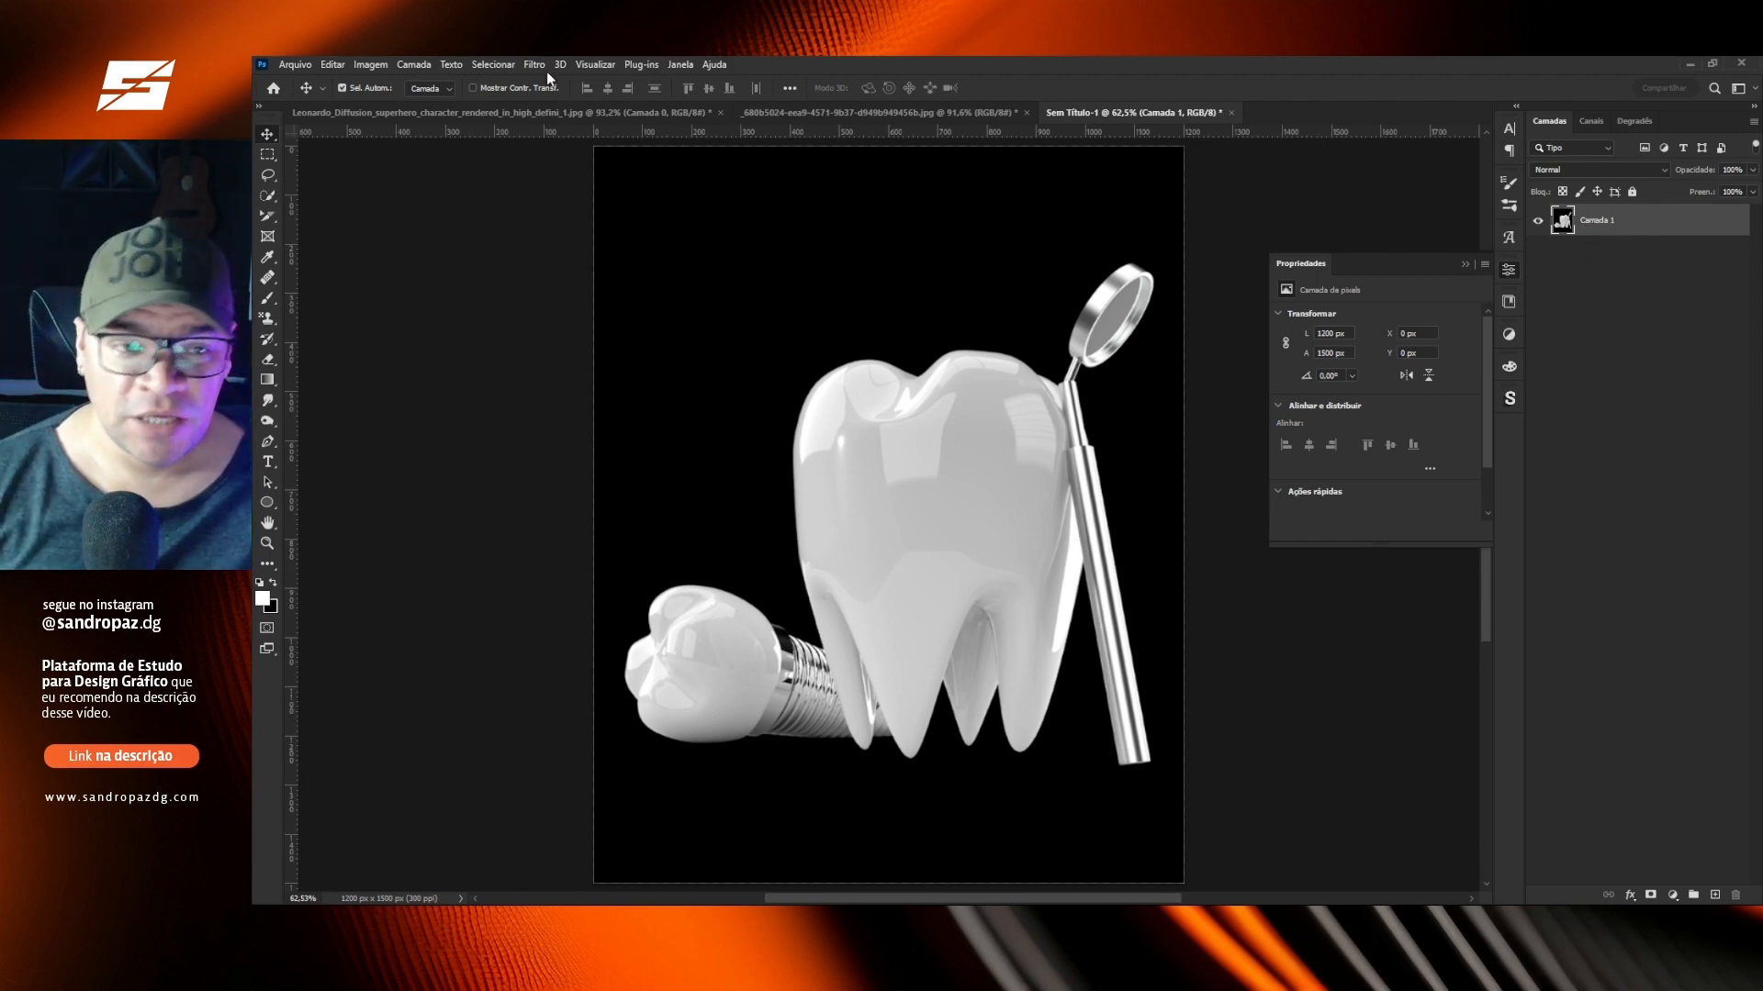
left_click(494, 64)
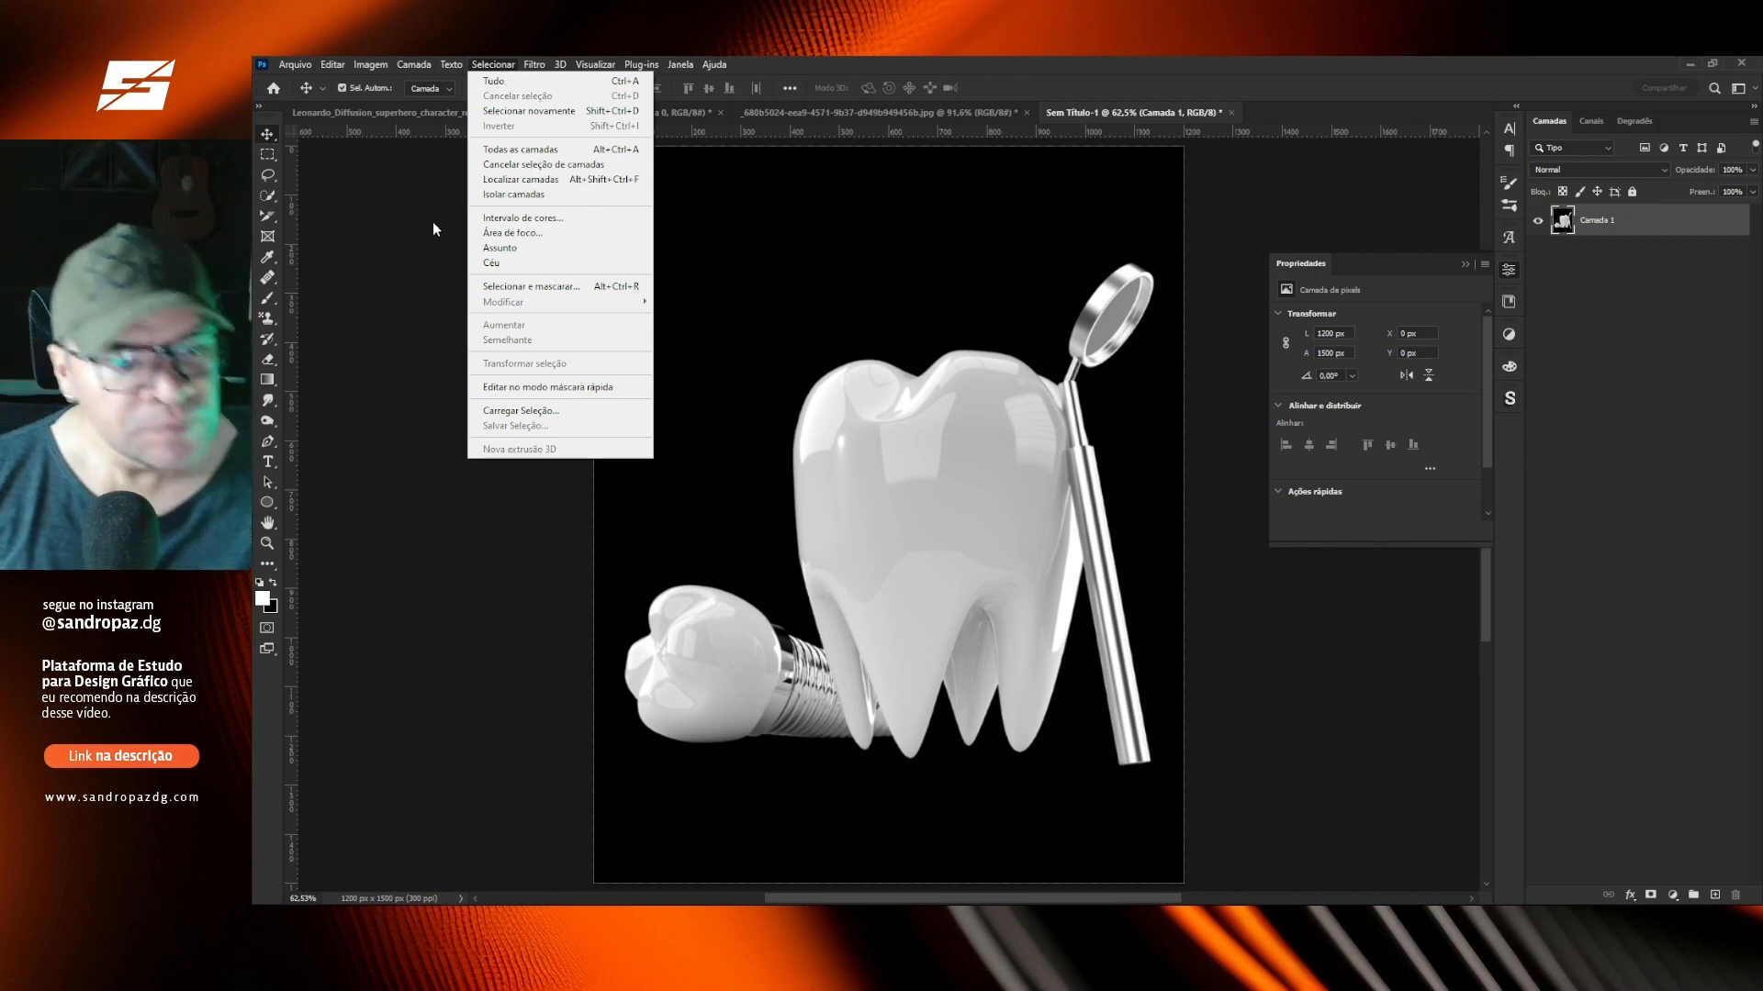
left_click(508, 251)
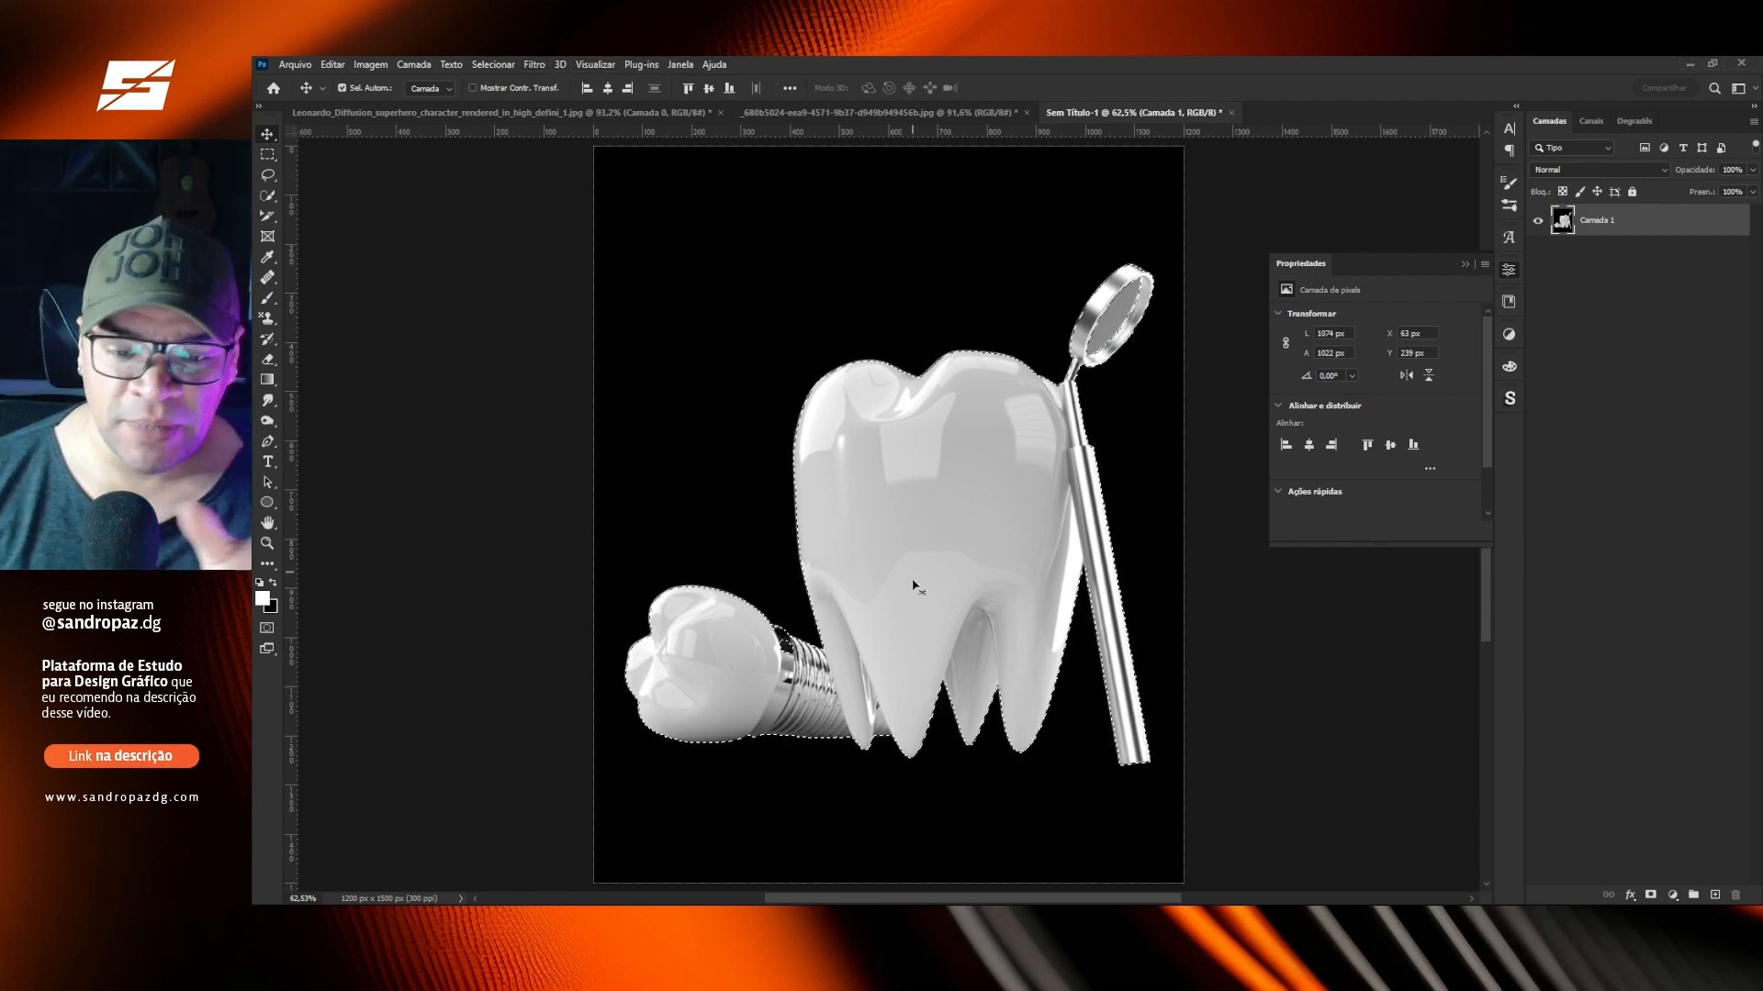
Add the missed dark area of the implant's metal collar to the selection with the Quick Selection tool.
scroll(777, 661, "up", 5)
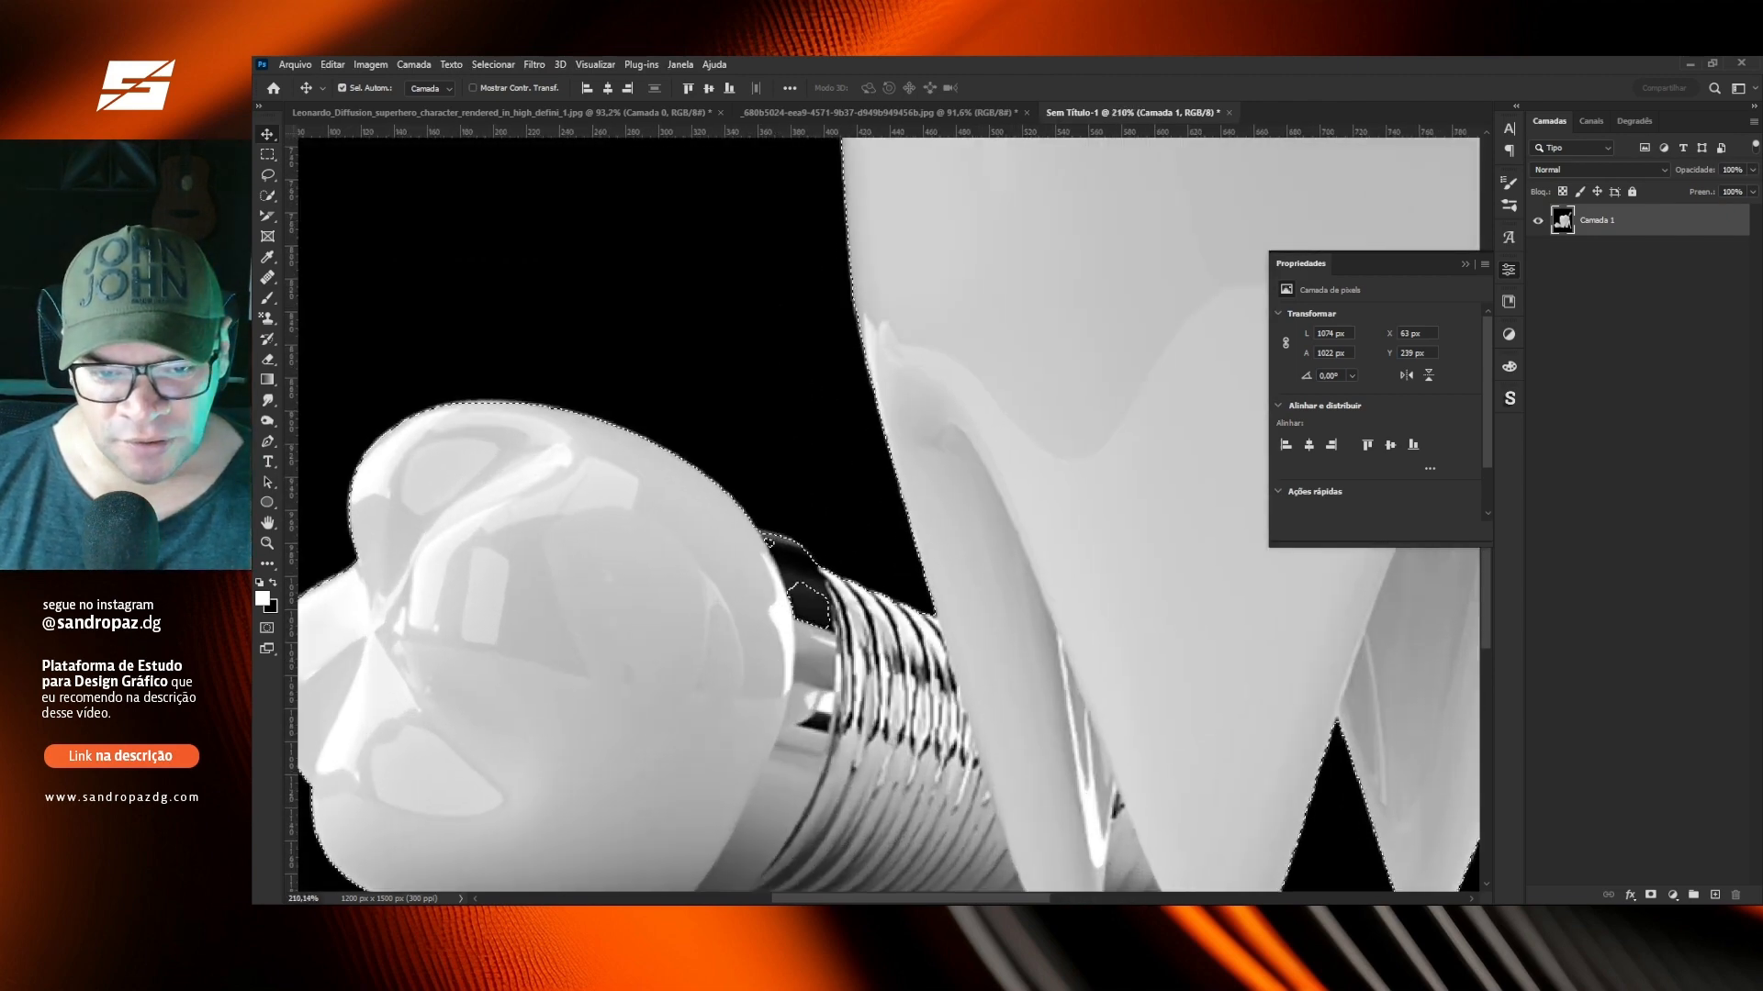
left_click(267, 196)
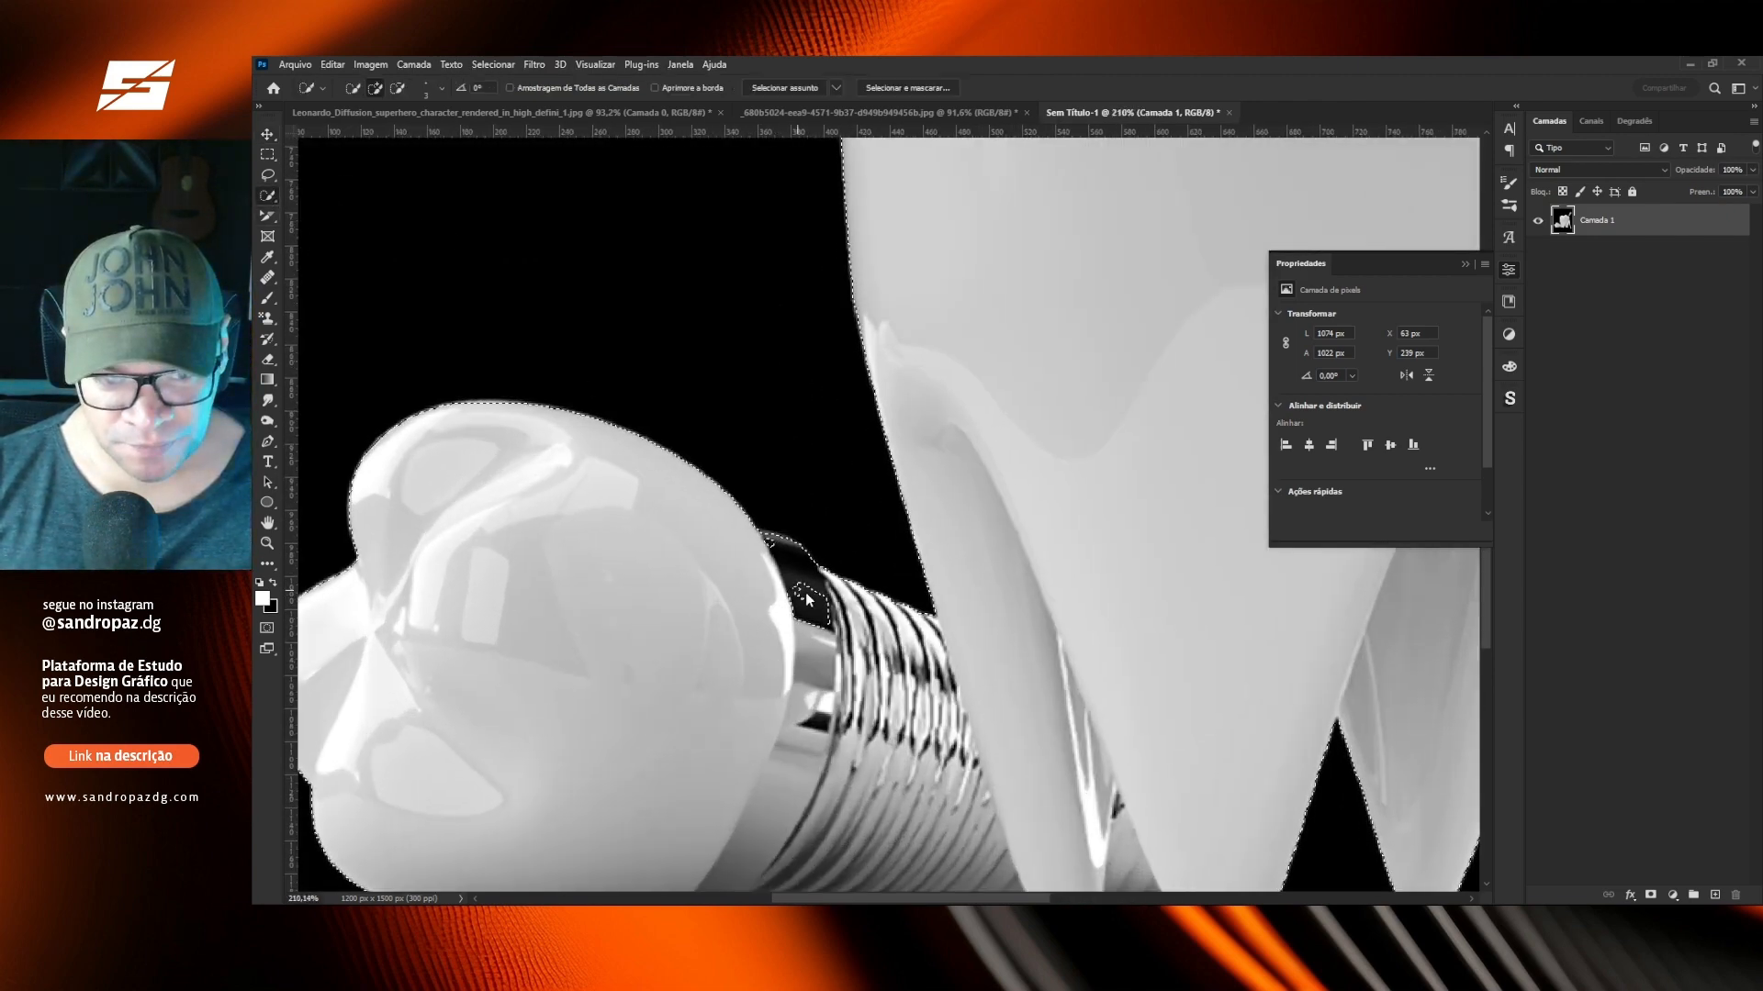
mouse_move(796, 602)
left_mouse_down()
mouse_move(780, 545)
mouse_move(806, 603)
left_mouse_up()
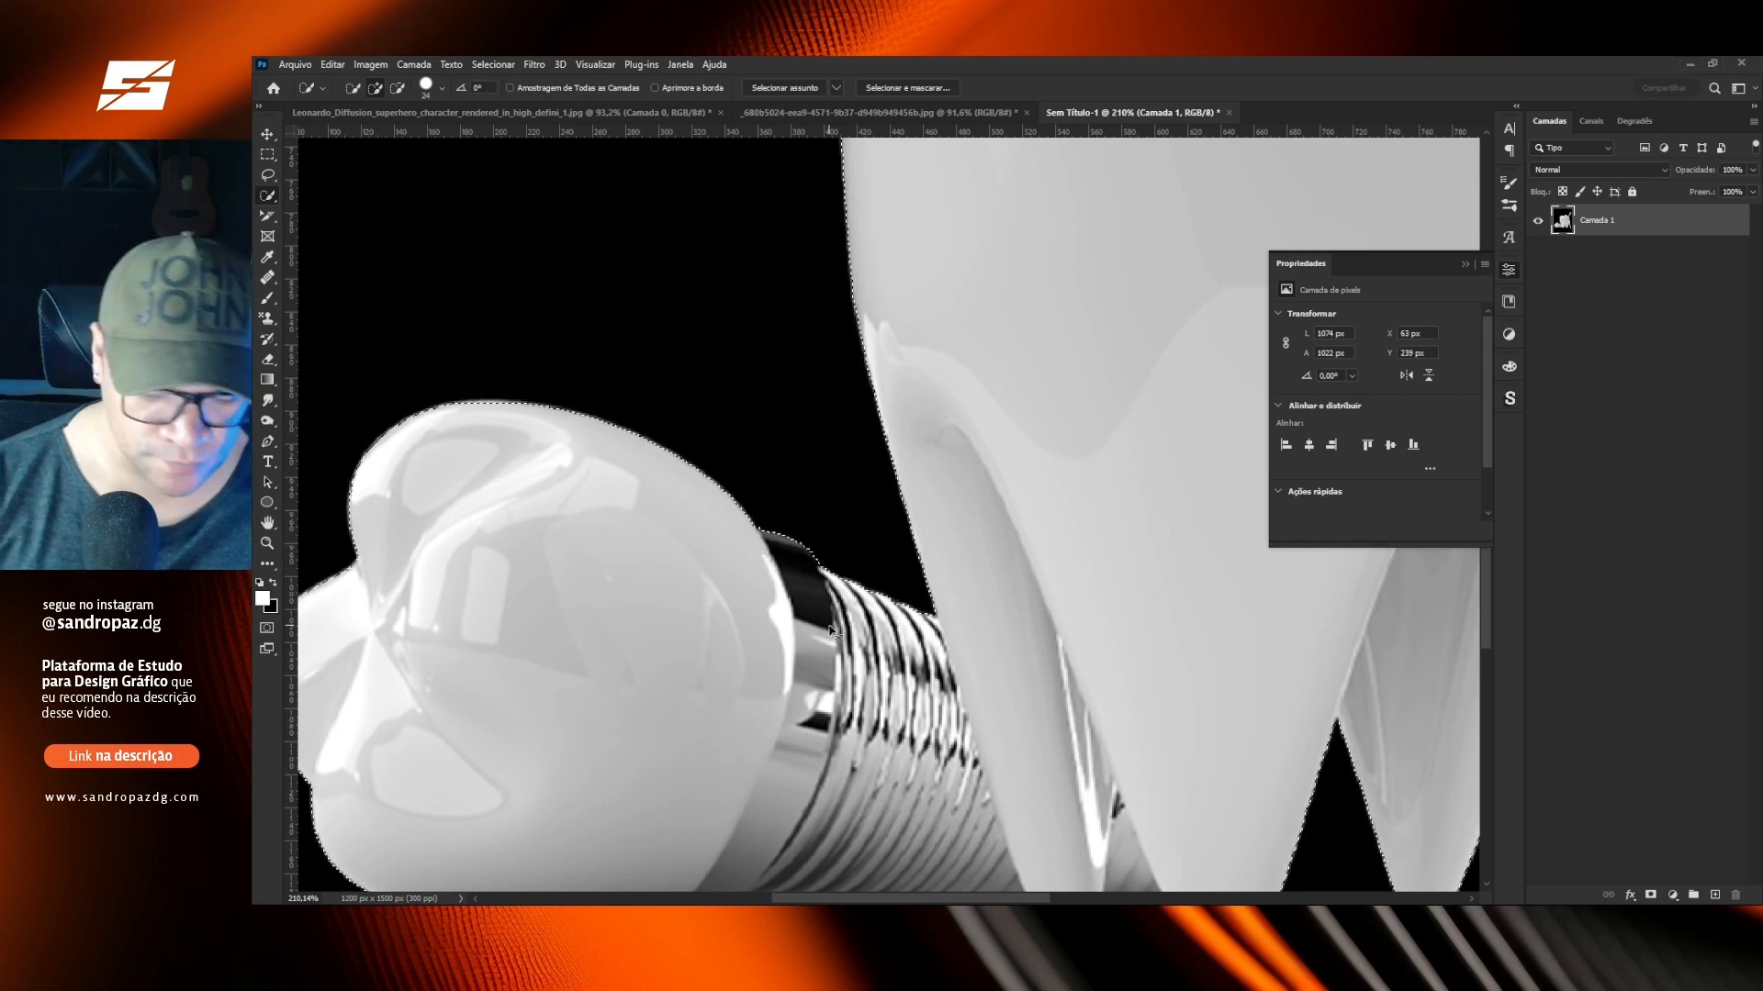
key("ctrl+0")
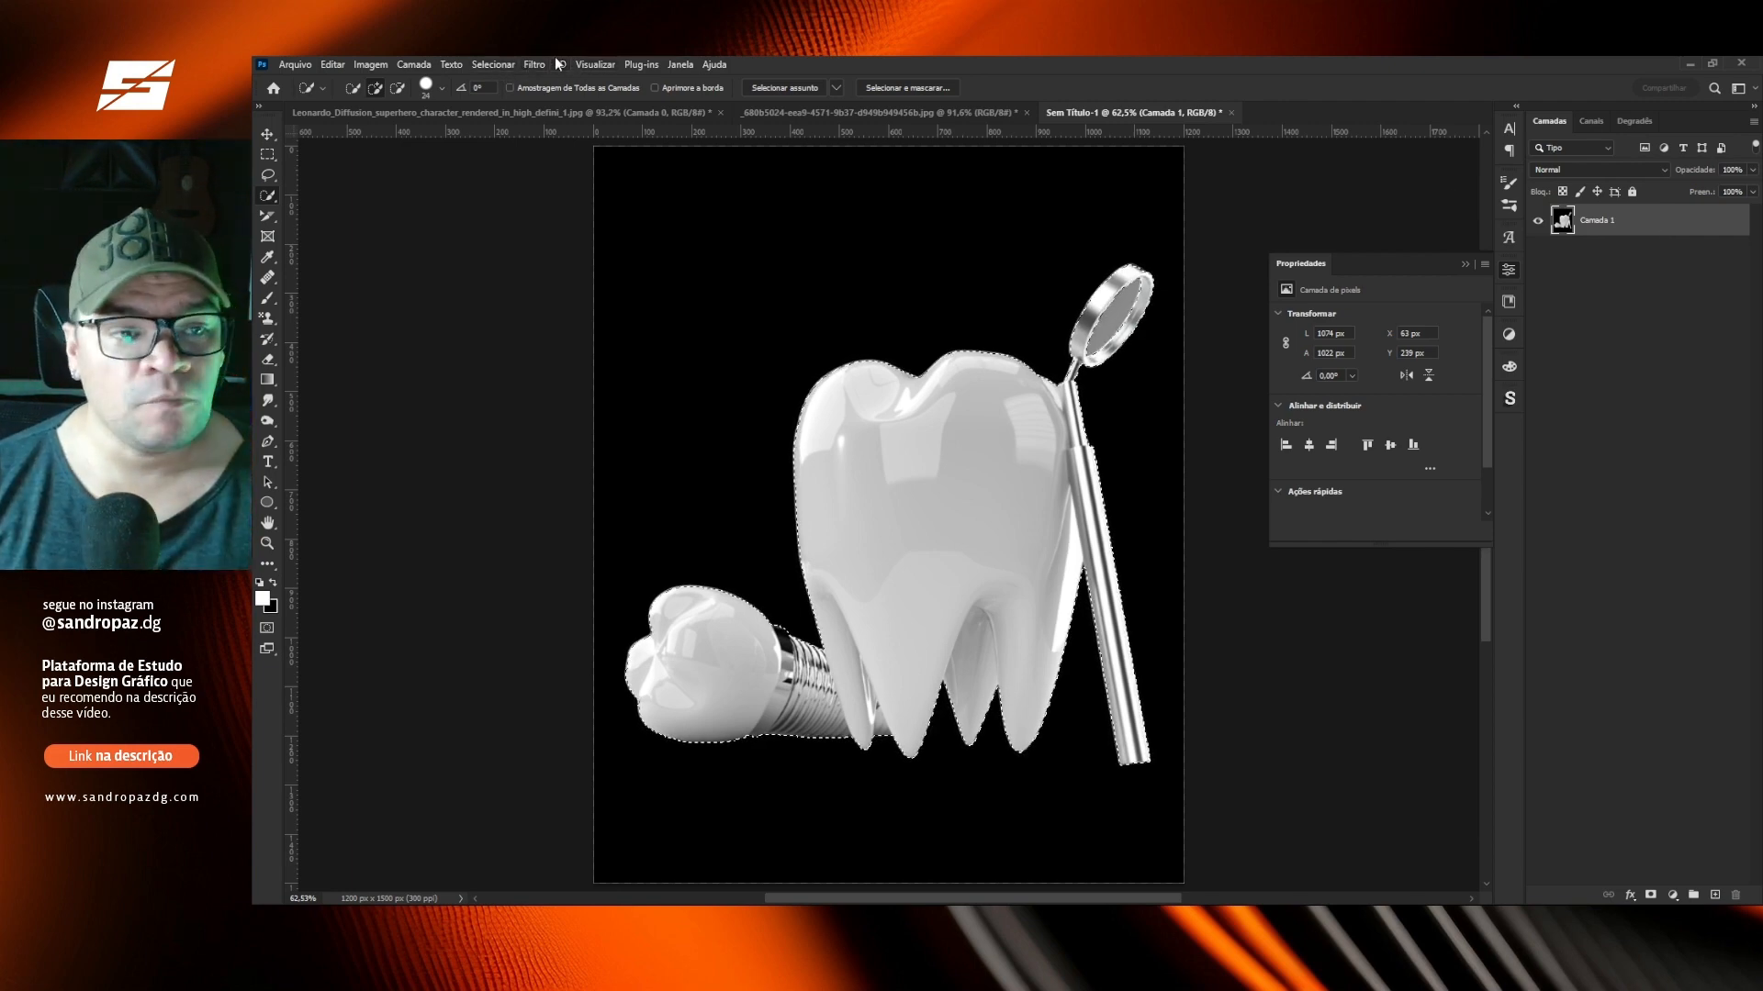
Contract the dental objects' selection by 1 pixel.
left_click(496, 64)
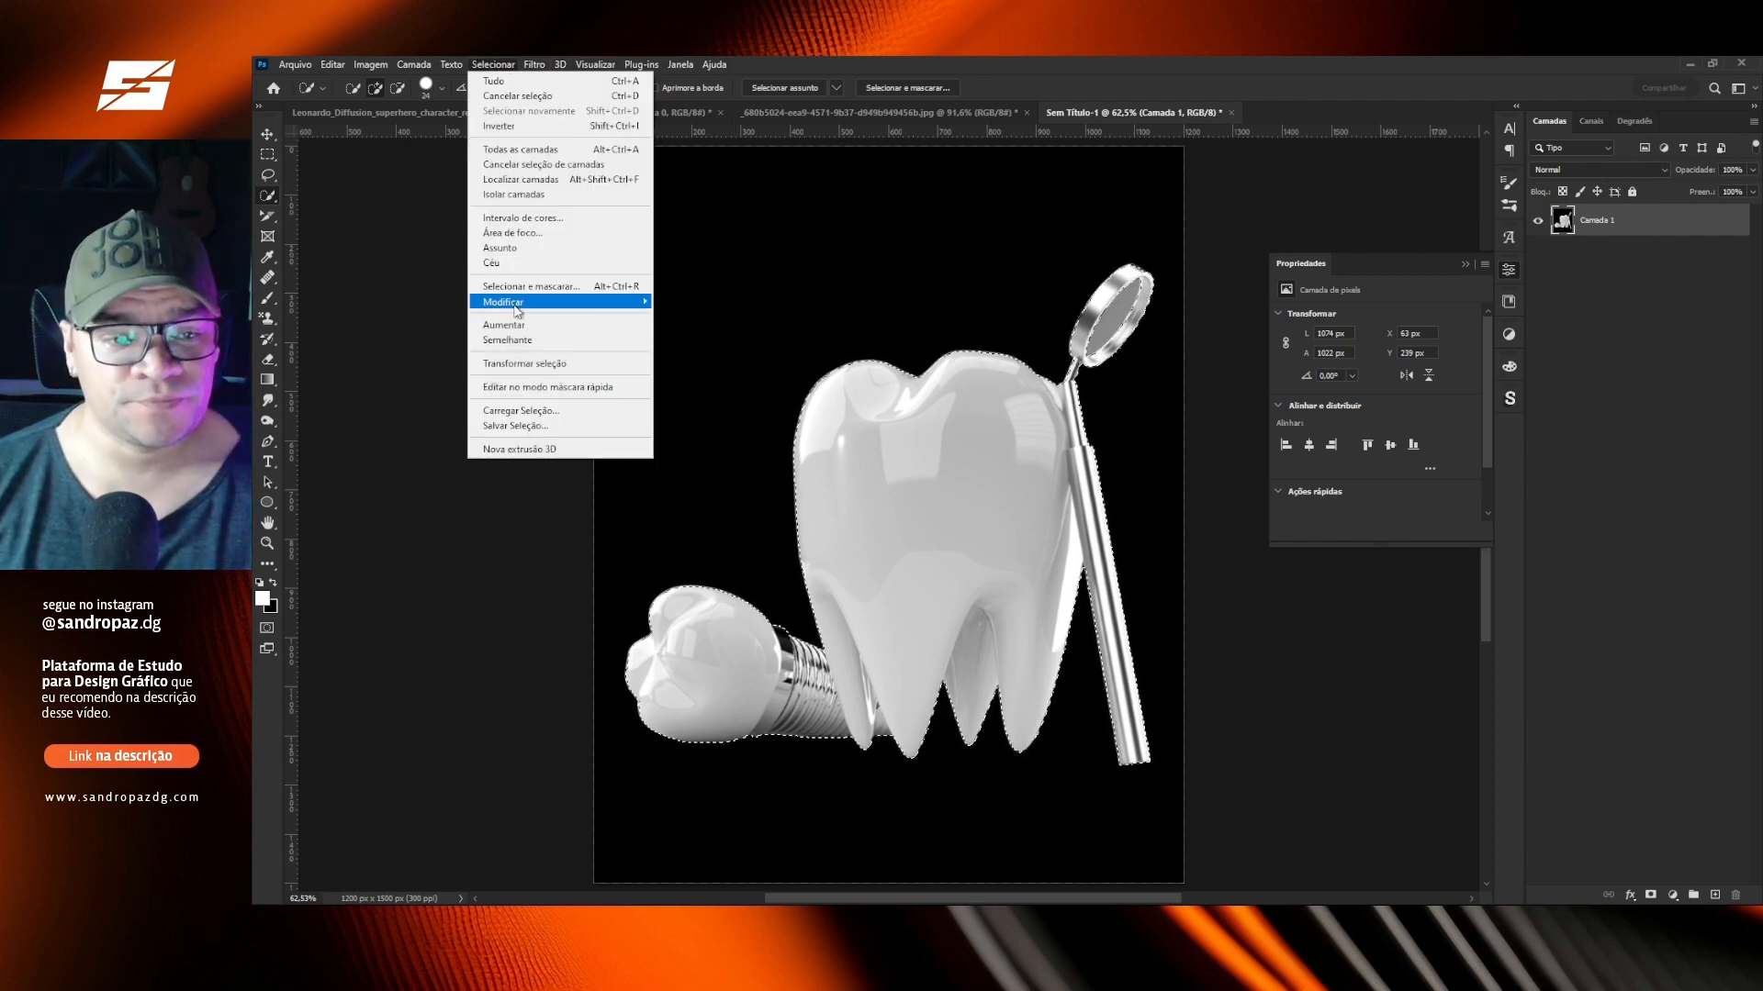
mouse_move(528, 310)
left_click(410, 348)
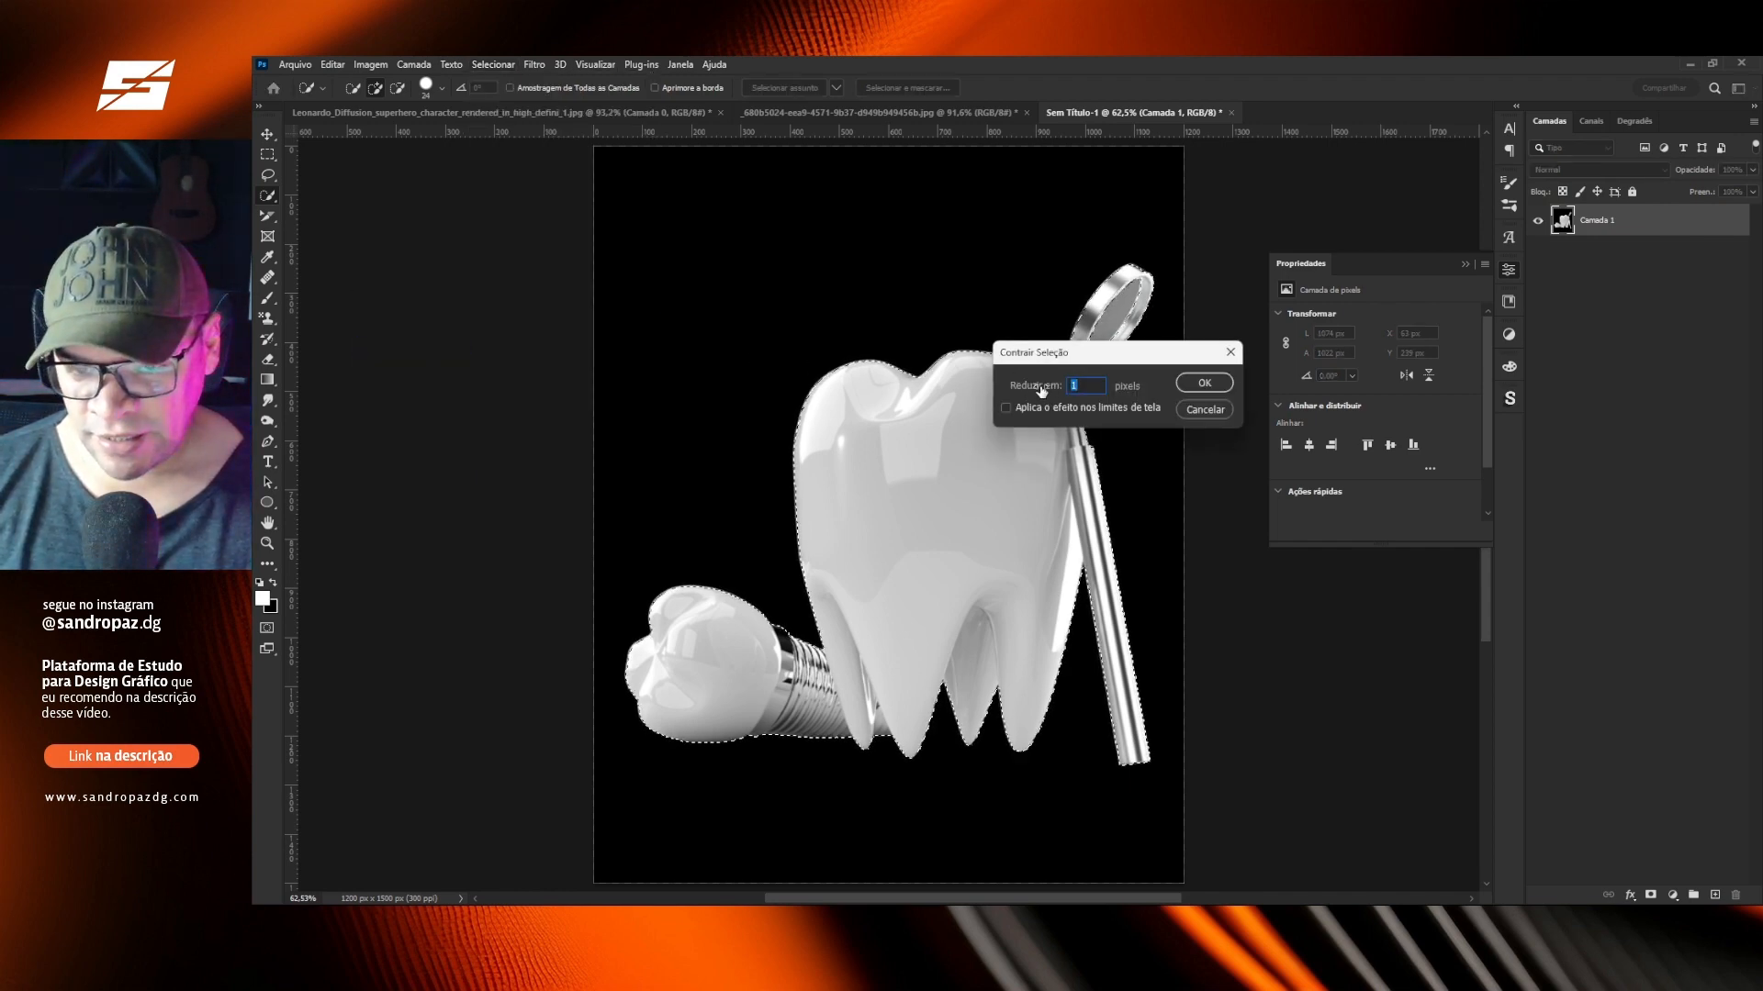
left_click(1201, 384)
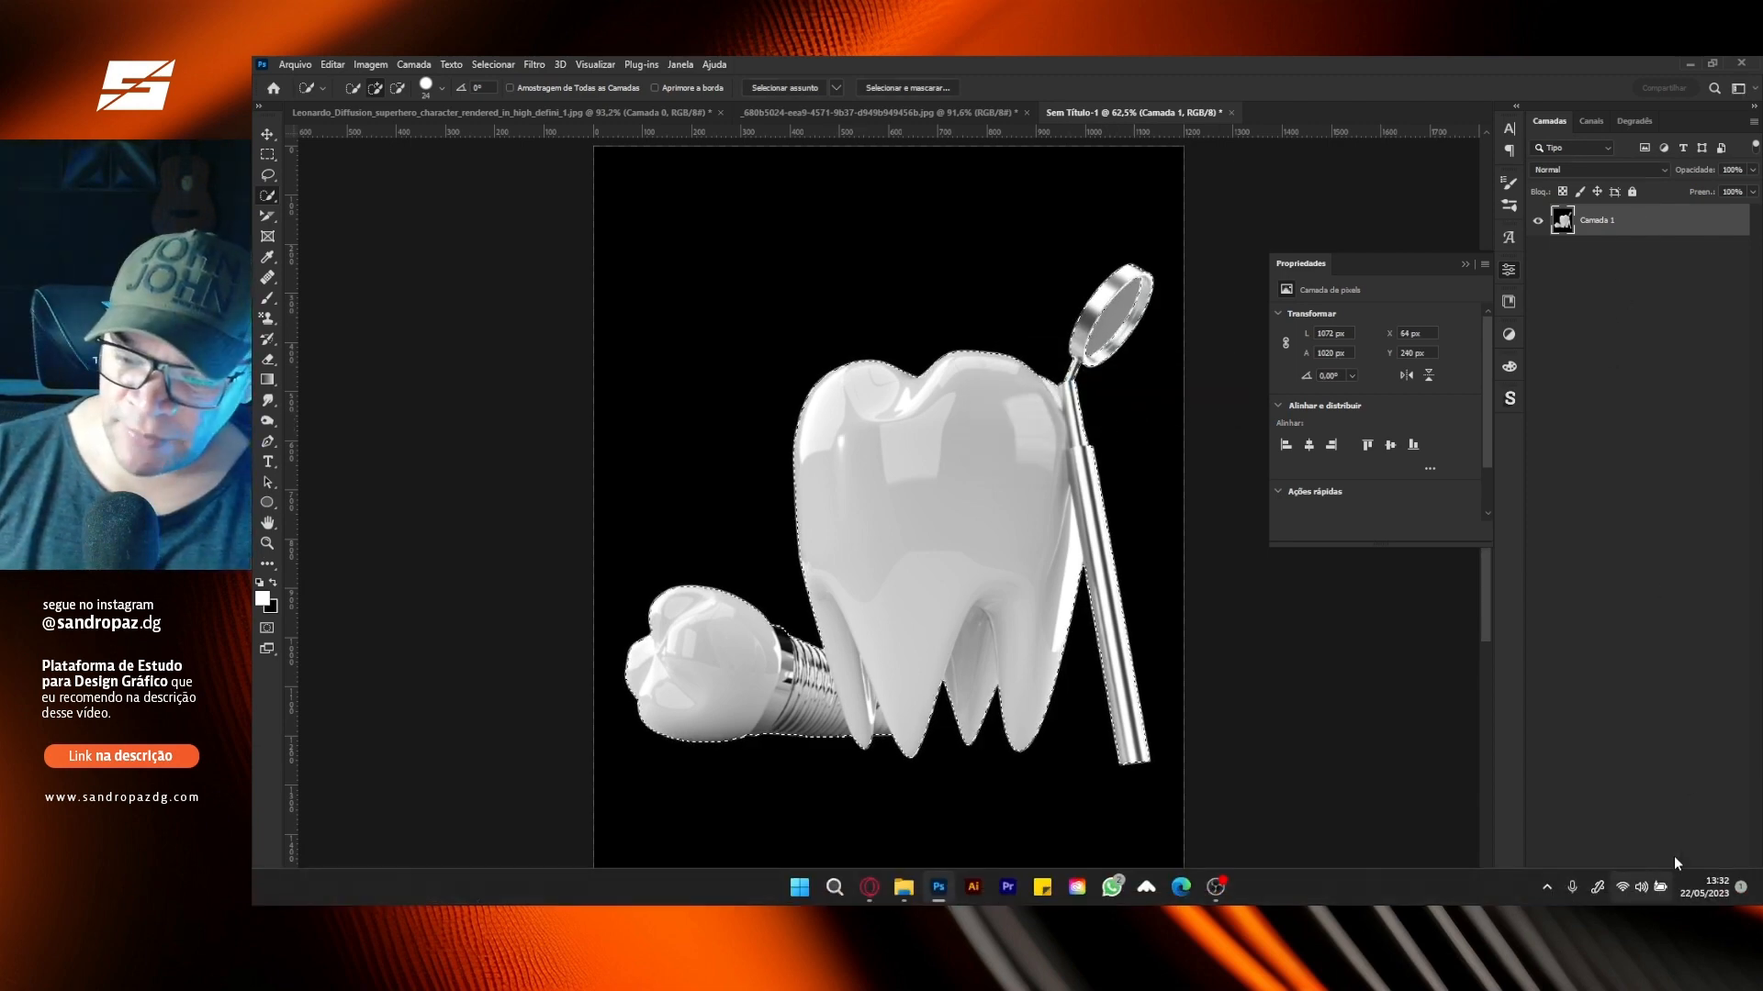
Add a layer mask to Camada 1 from the contracted selection and apply the mask permanently.
left_click(1652, 895)
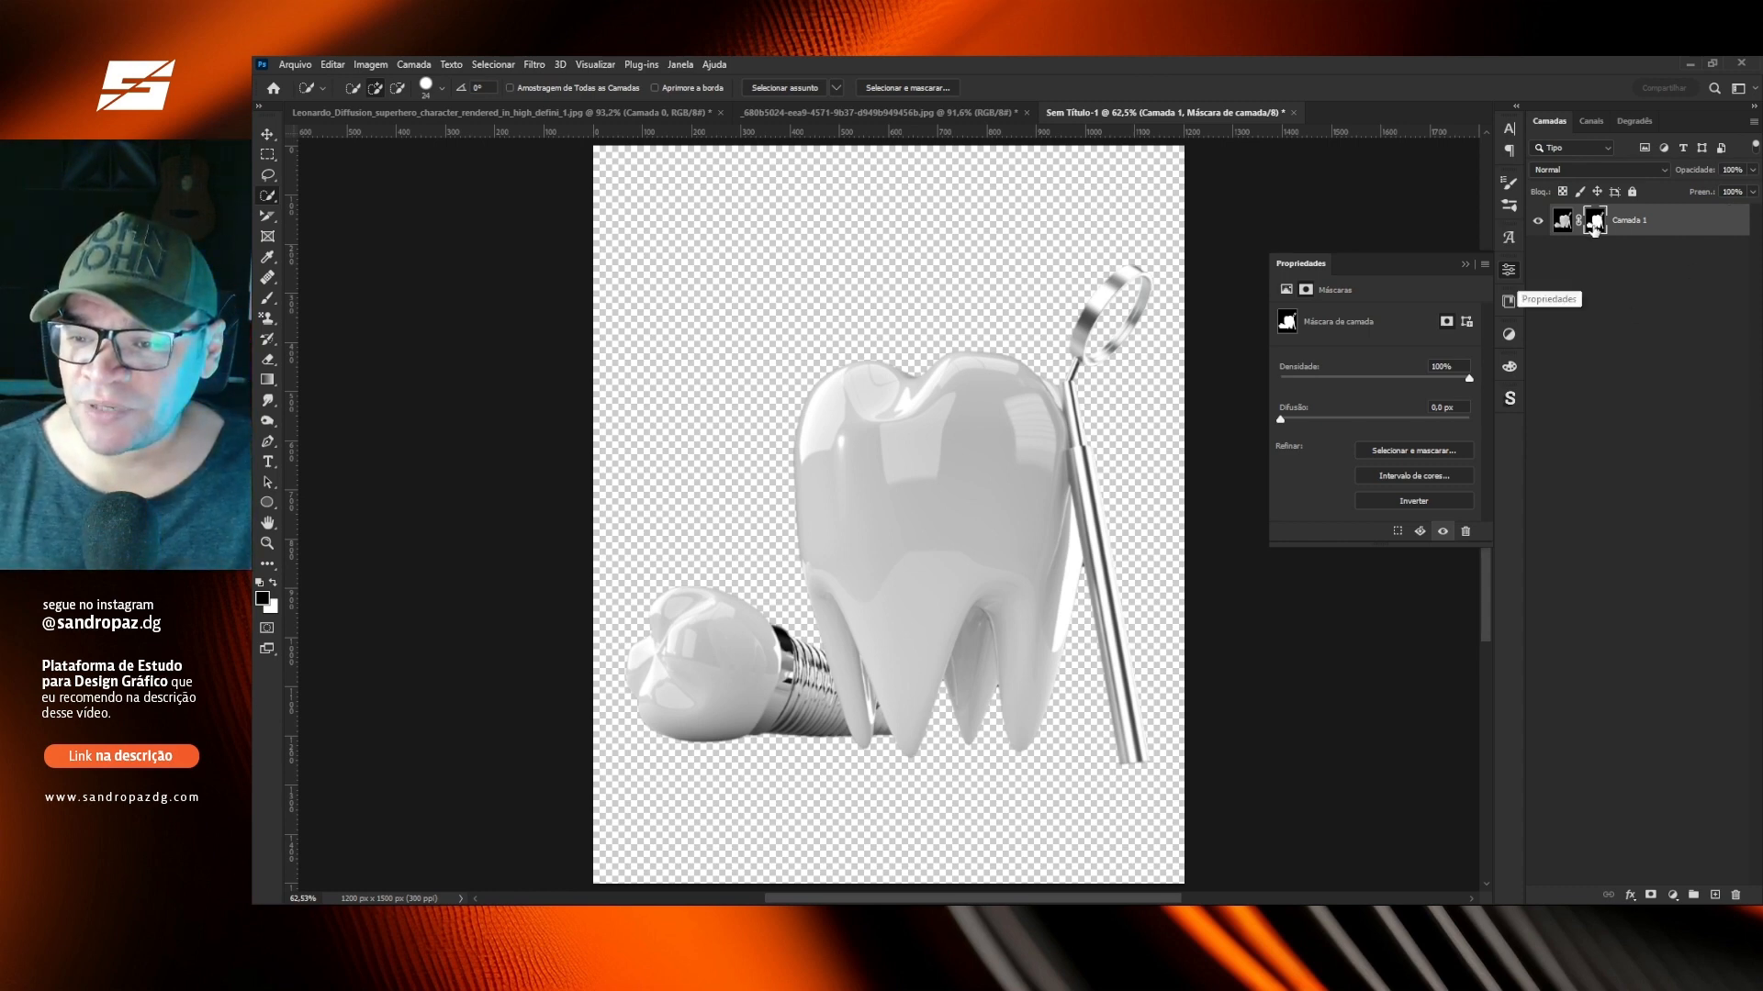
right_click(1594, 226)
left_click(1605, 272)
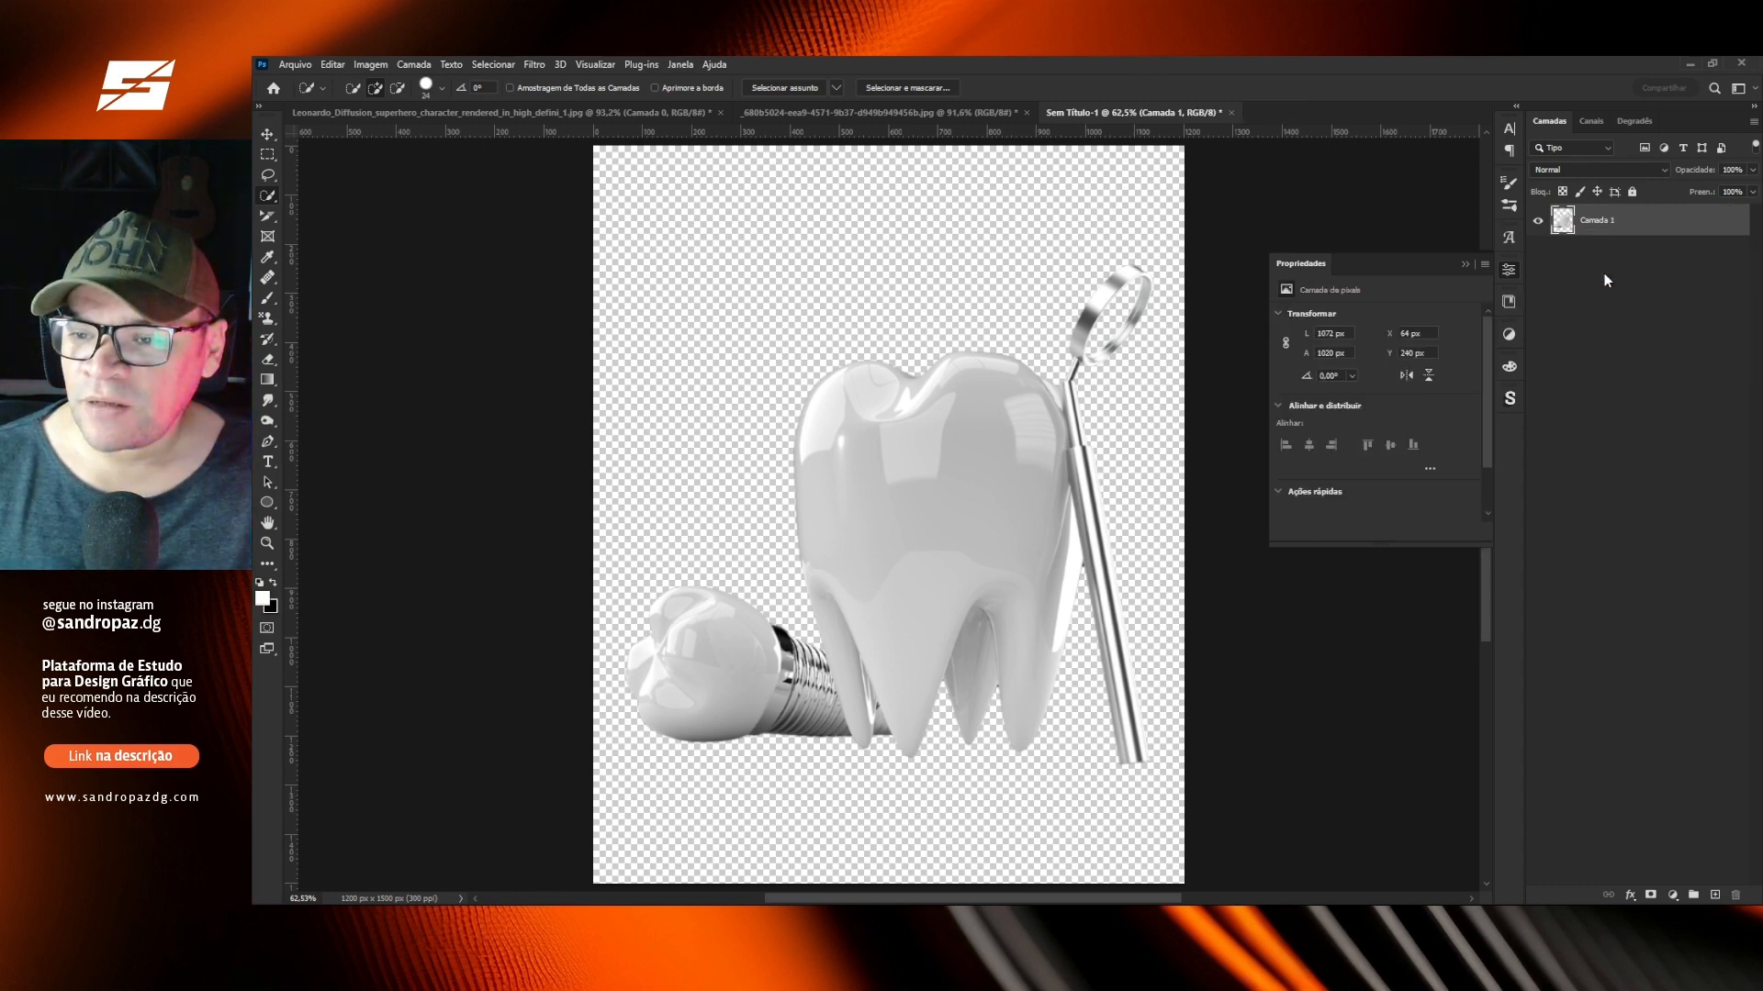
Convert the cut-out dental layer to a Smart Object and move it to about X 38 px, Y 157 px.
key("F2")
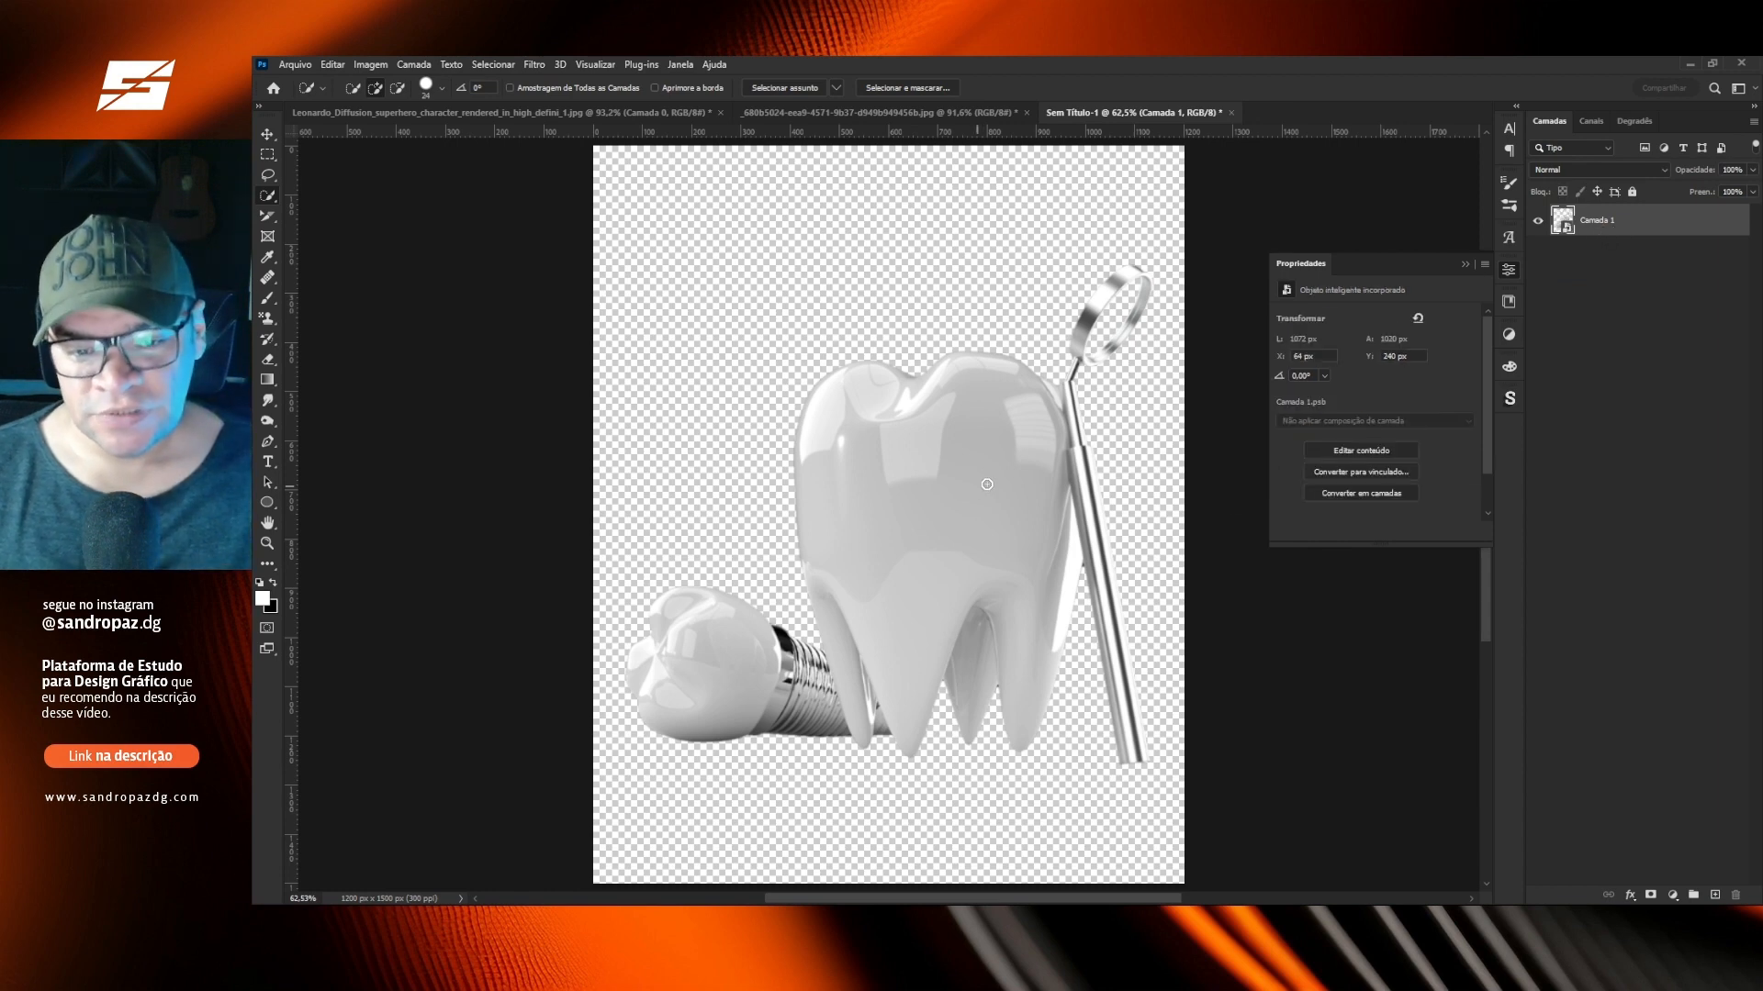
key("v")
mouse_move(960, 492)
left_mouse_down()
mouse_move(905, 398)
mouse_move(945, 445)
left_mouse_up()
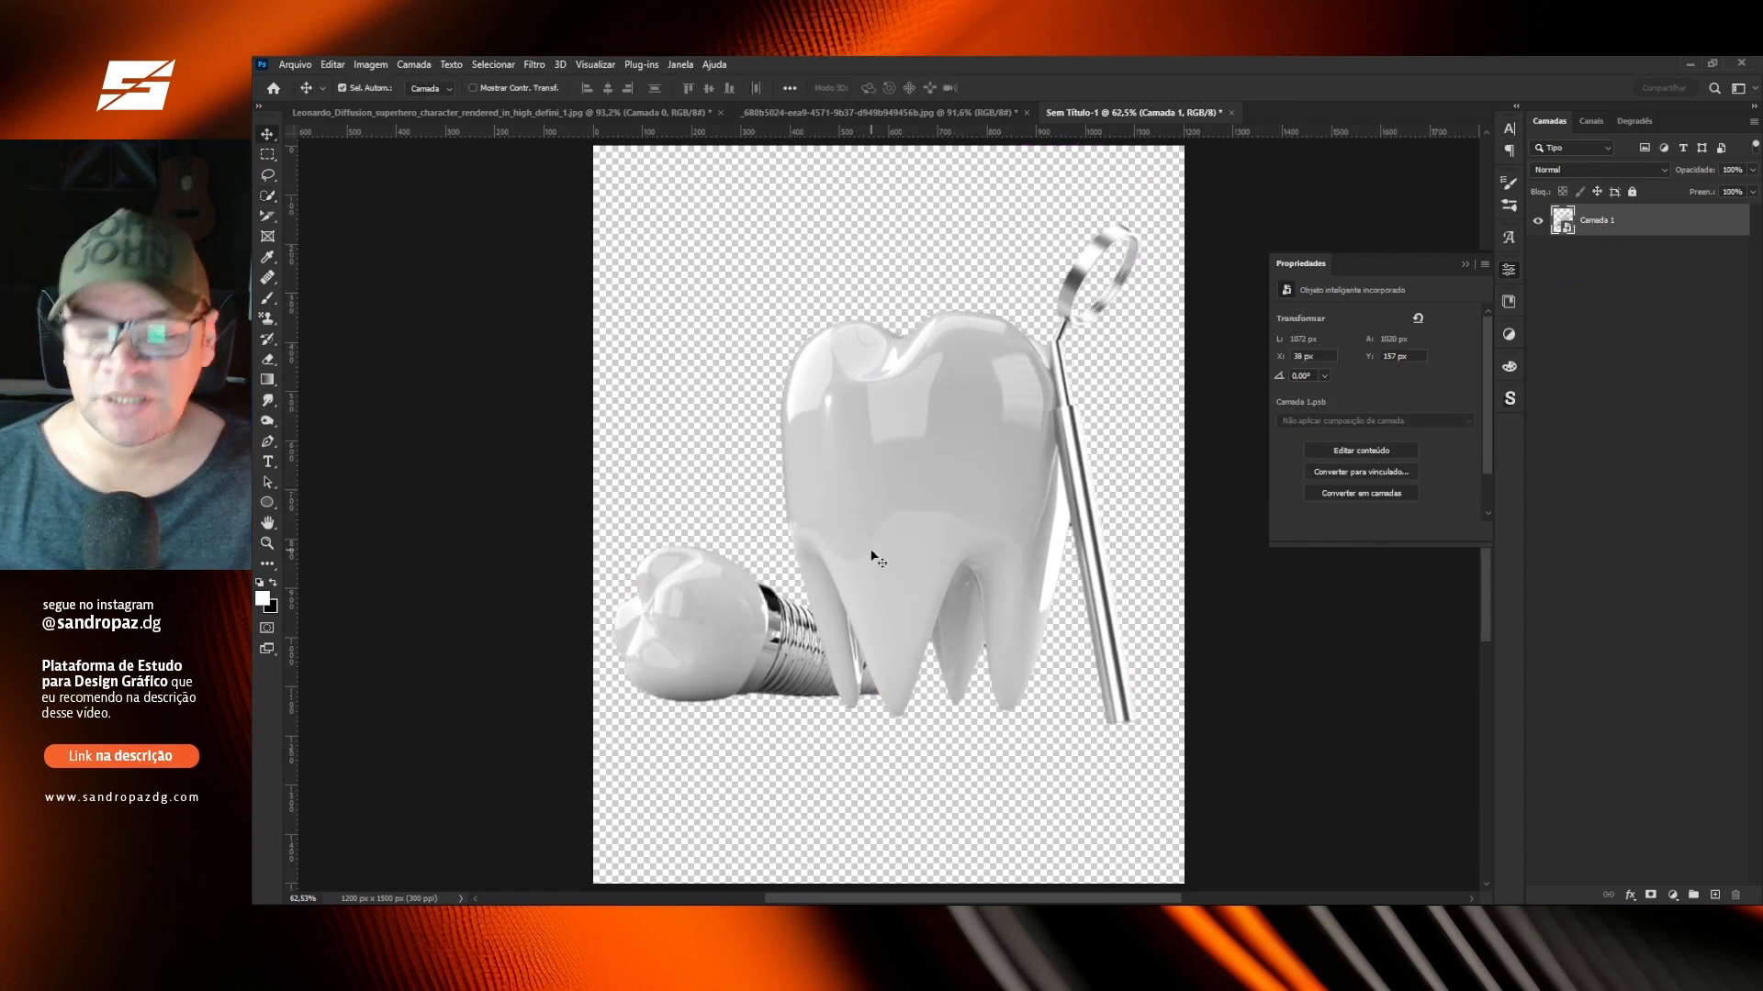